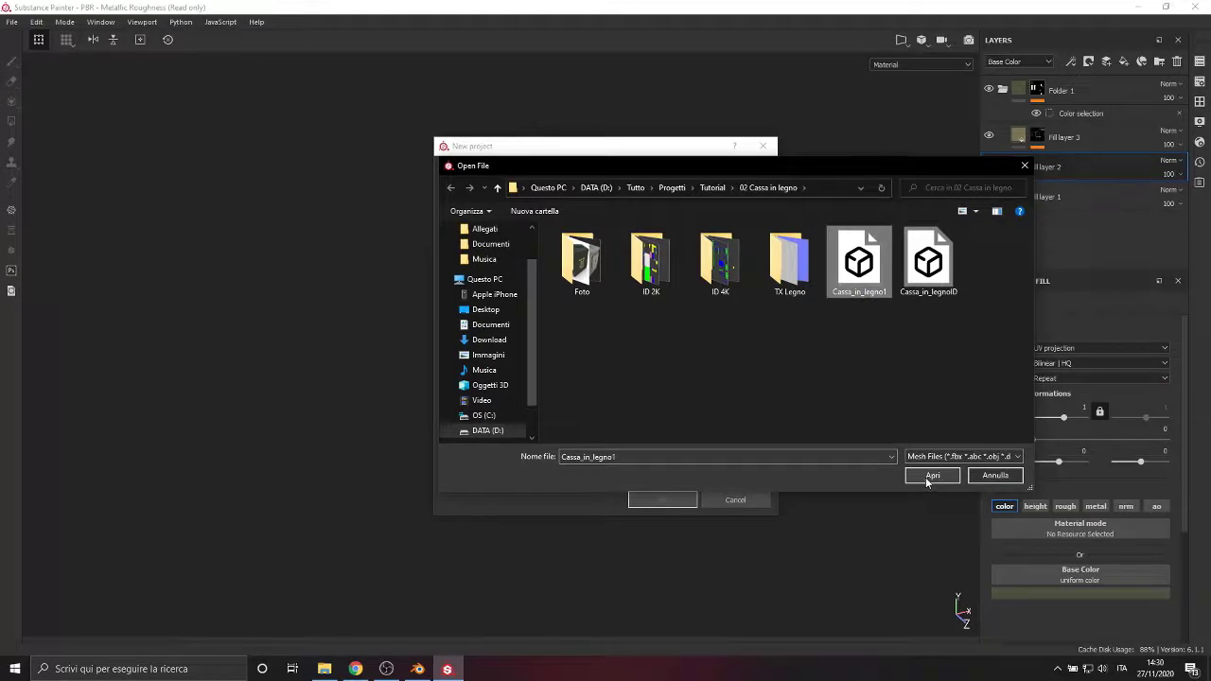
Load the Cassa_in_legno1 mesh for the new project and set the document resolution to 4096
click(929, 480)
click(547, 228)
click(548, 278)
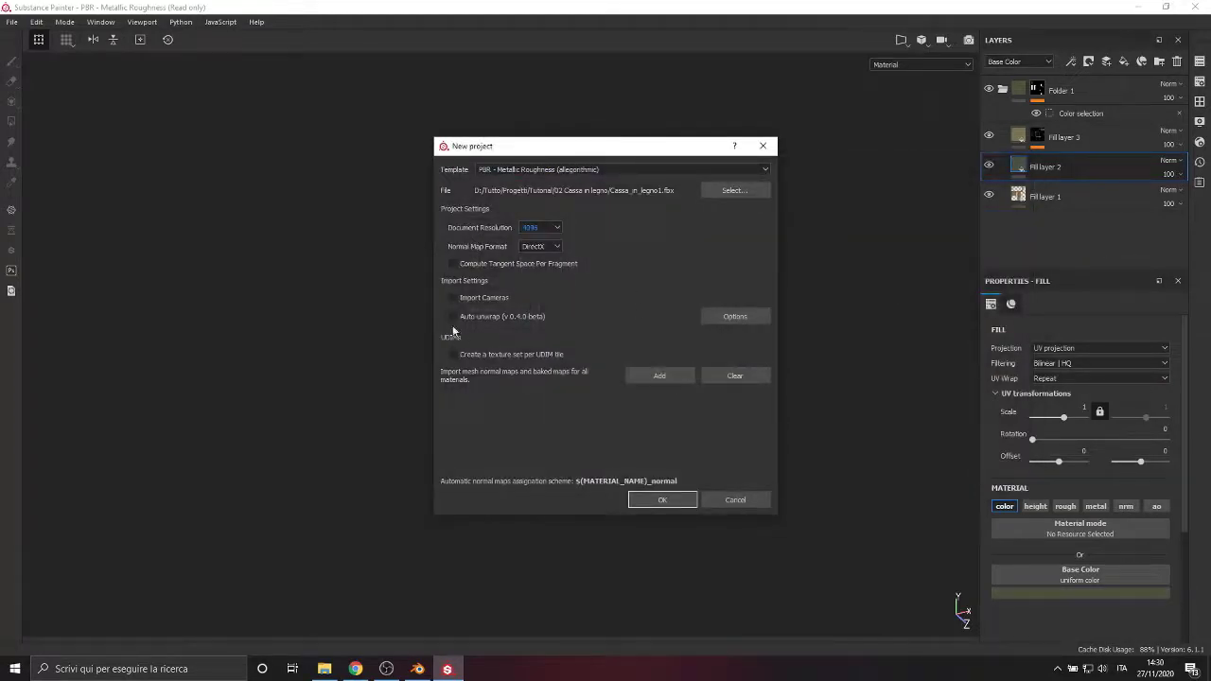
Add the four ID maps from the ID 4K folder and create the project, discarding changes to the previous one
click(648, 380)
double_click(728, 275)
drag(561, 347, 814, 267)
click(929, 476)
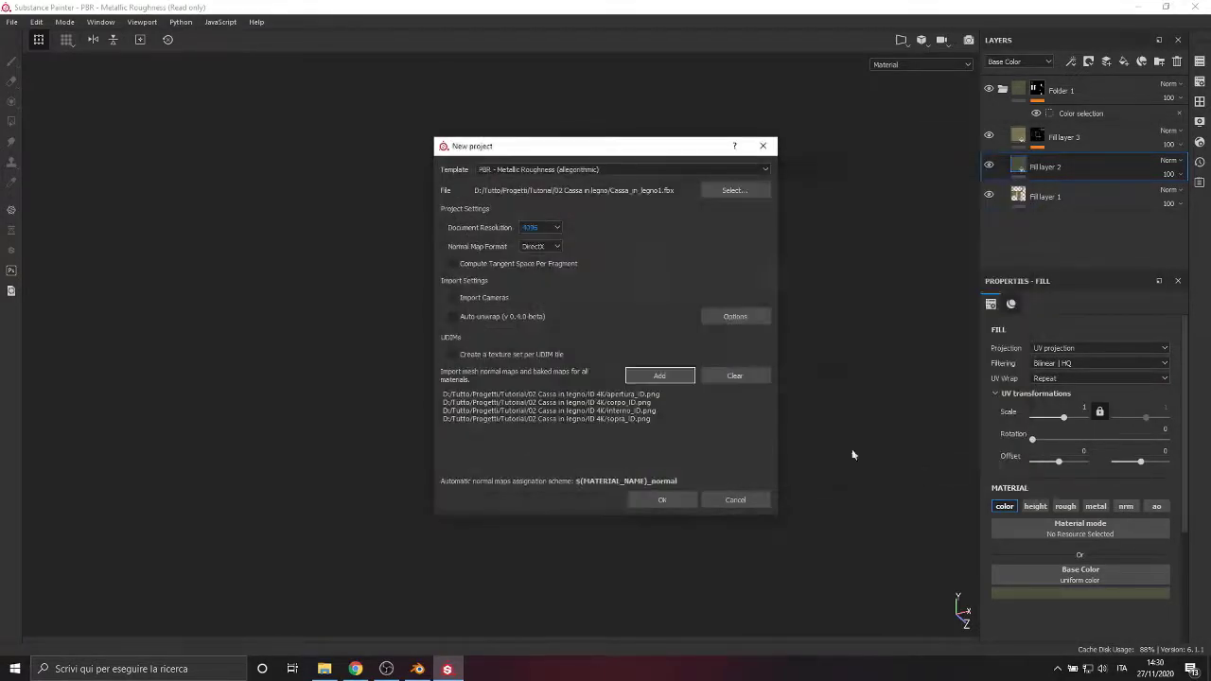
click(663, 499)
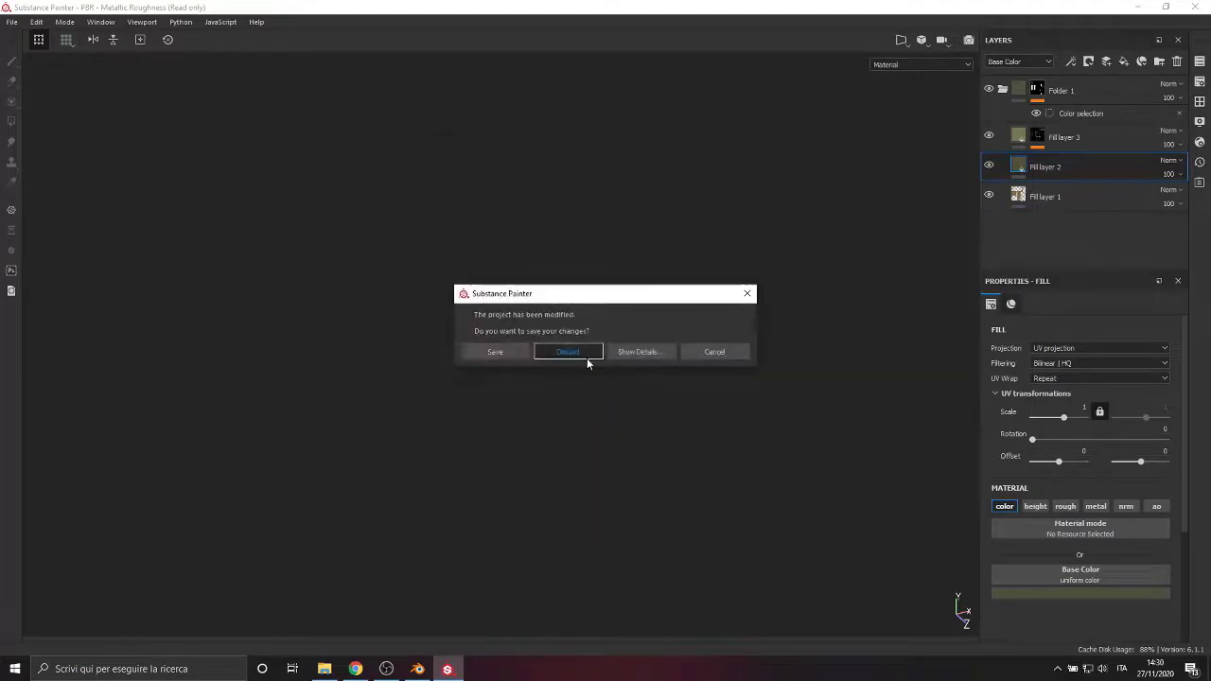
click(585, 359)
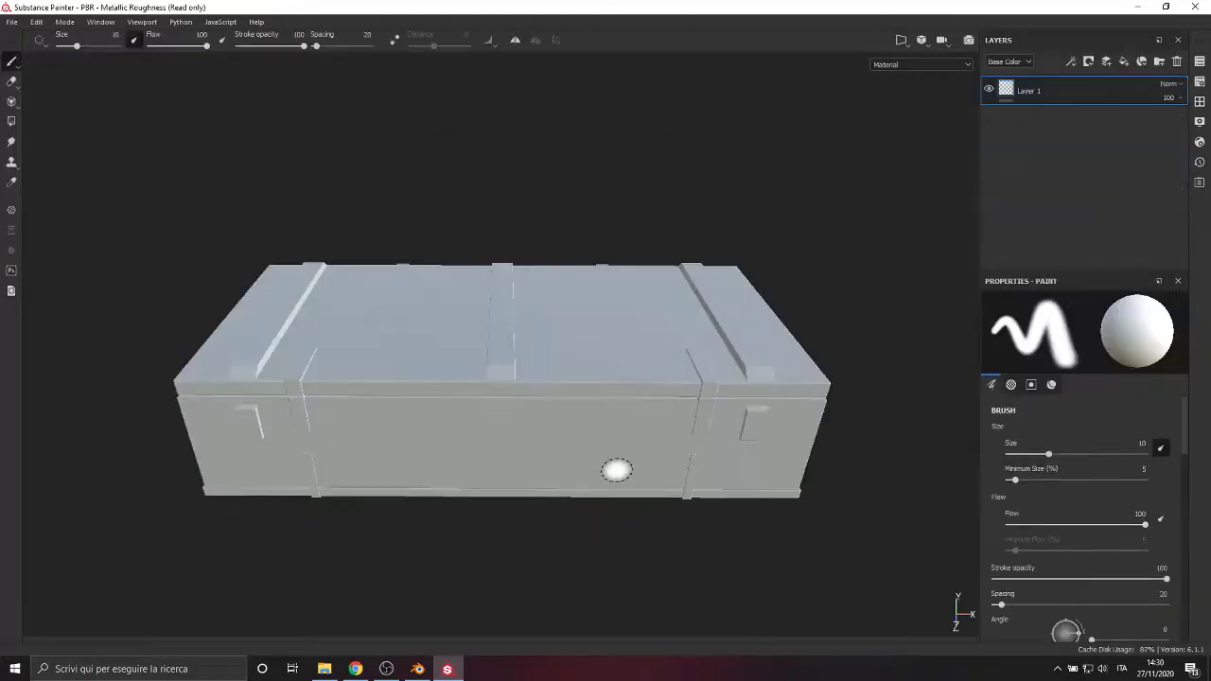
Examine the crate and its interior by temporarily hiding the Sopra texture set
alt+drag(502, 466, 526, 433)
click(1199, 61)
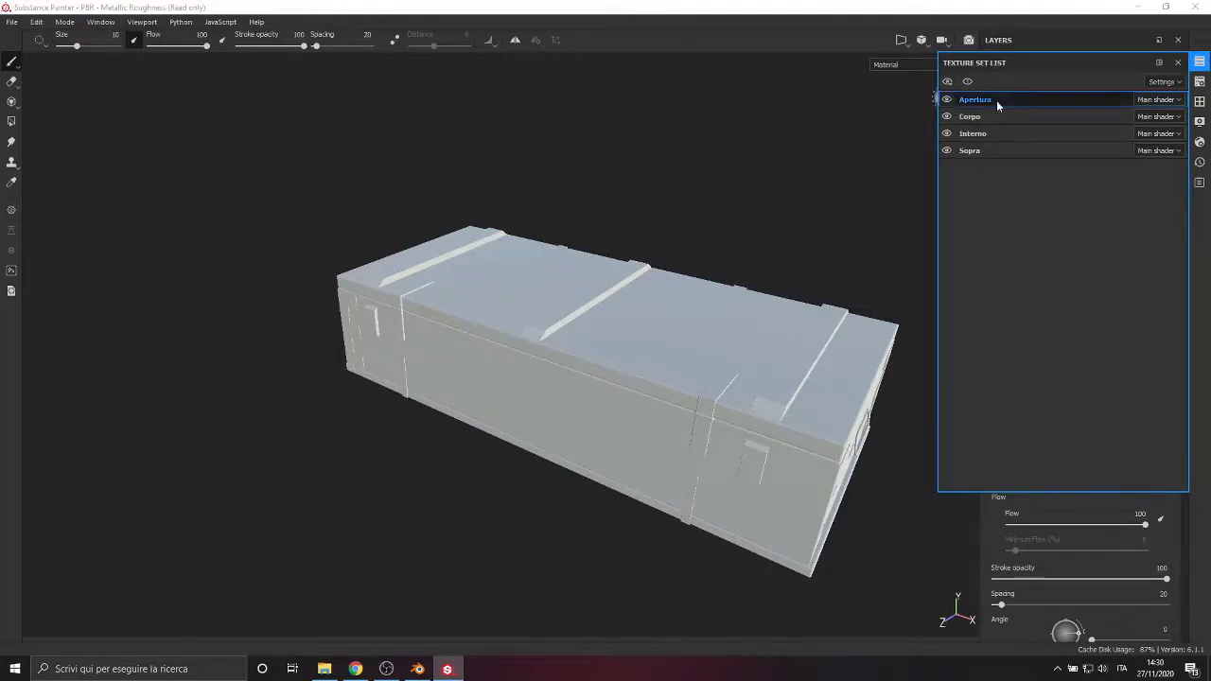
click(948, 119)
click(949, 119)
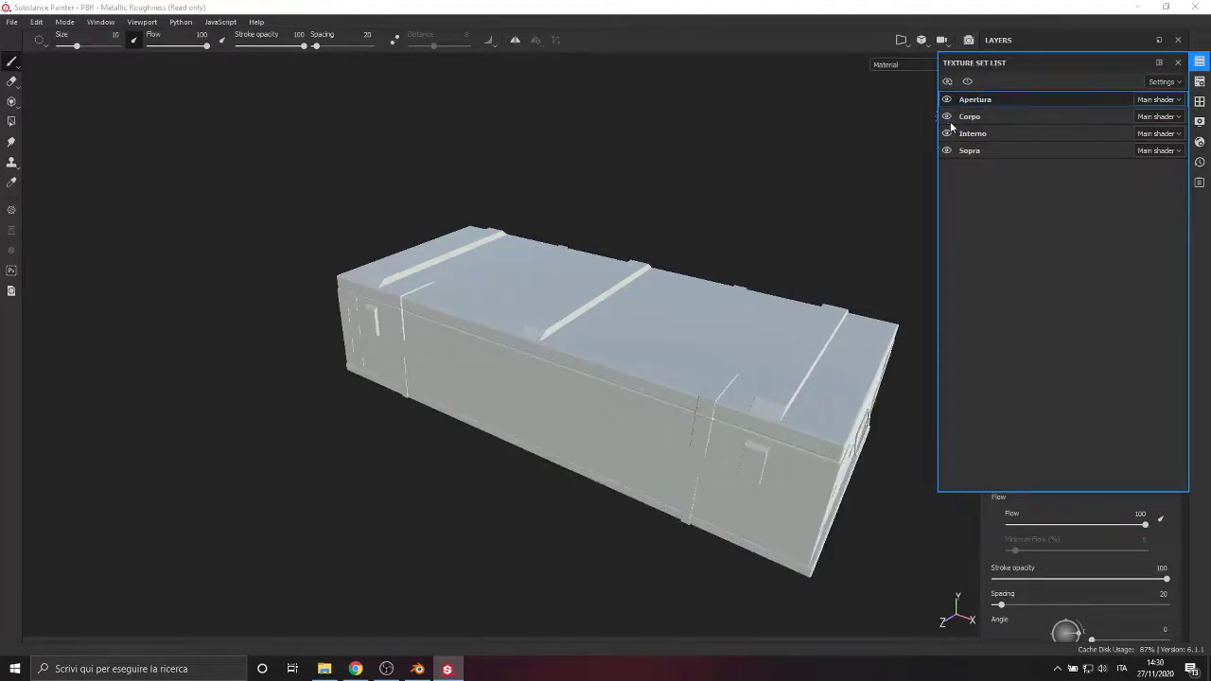
click(948, 151)
alt+drag(838, 307, 306, 297)
alt+middle_drag(306, 297, 657, 322)
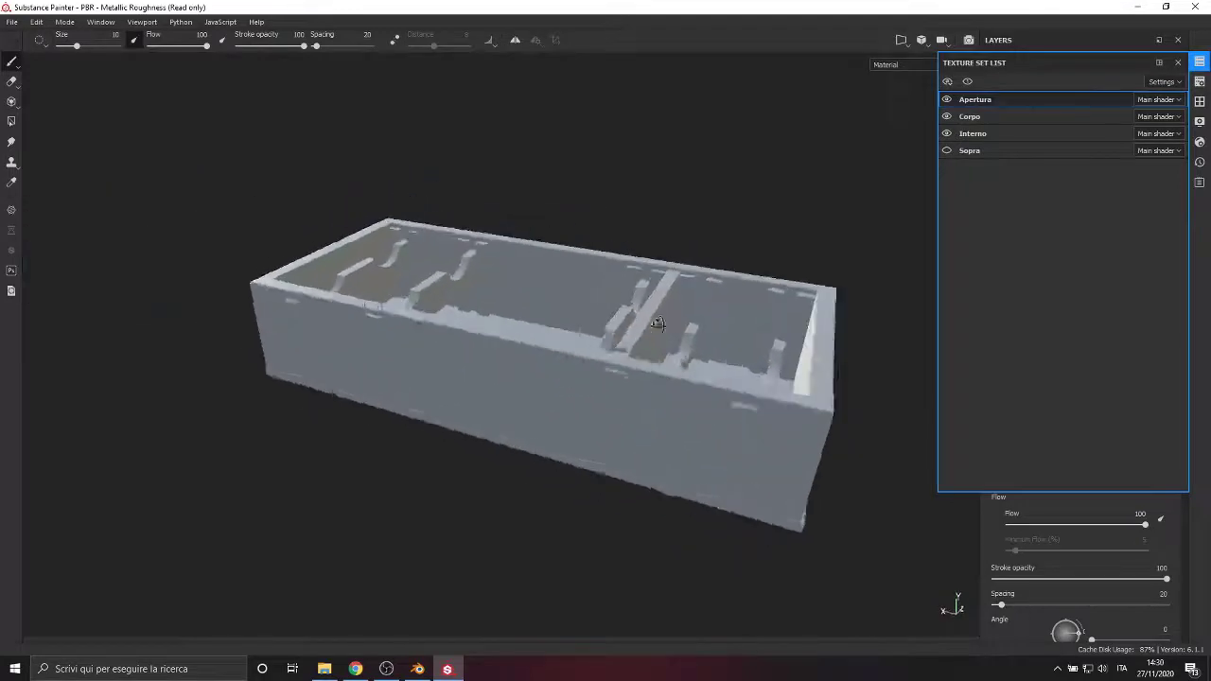
shift+right_drag(657, 322, 435, 397)
alt+drag(436, 397, 505, 375)
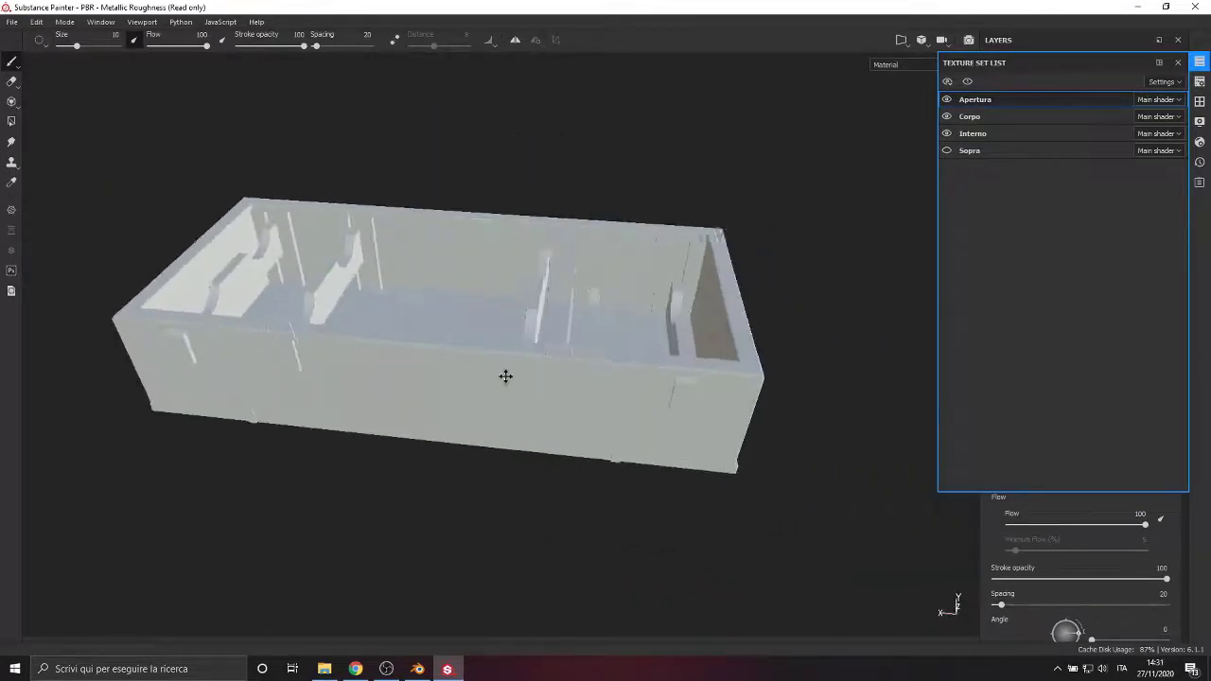
click(947, 151)
click(1200, 62)
Bake the mesh maps for all texture sets at an output size of 4096, leaving out the ID map
click(1200, 81)
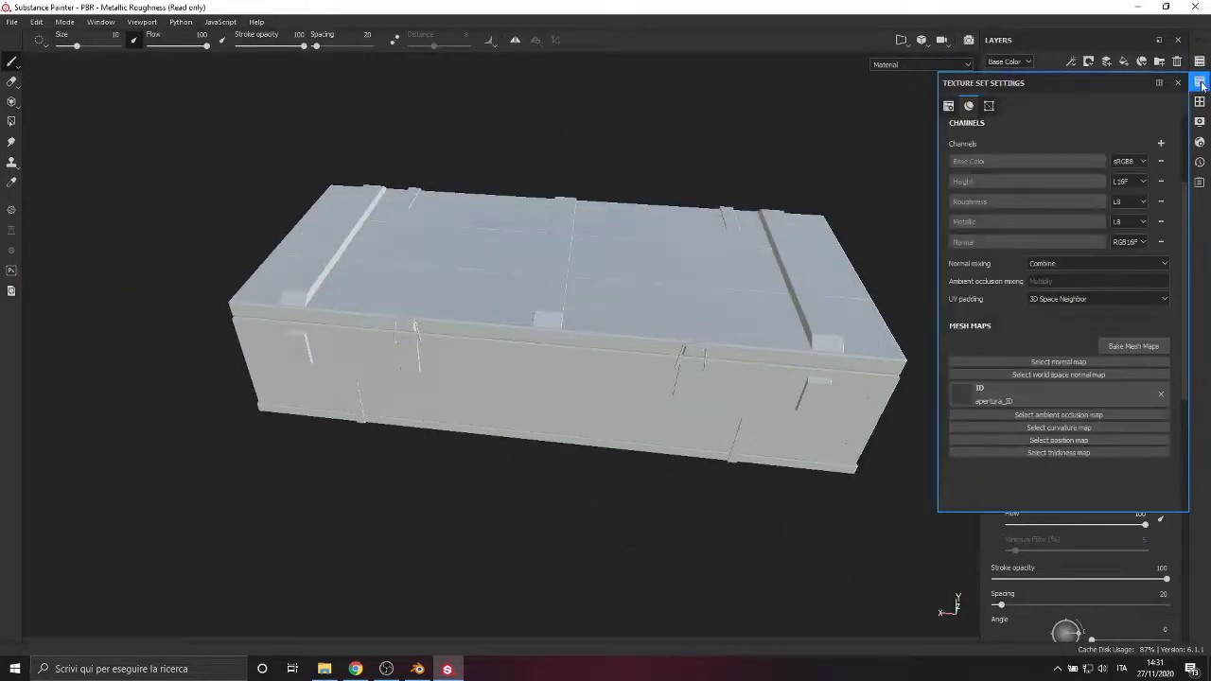
click(1200, 101)
click(1200, 81)
click(1133, 347)
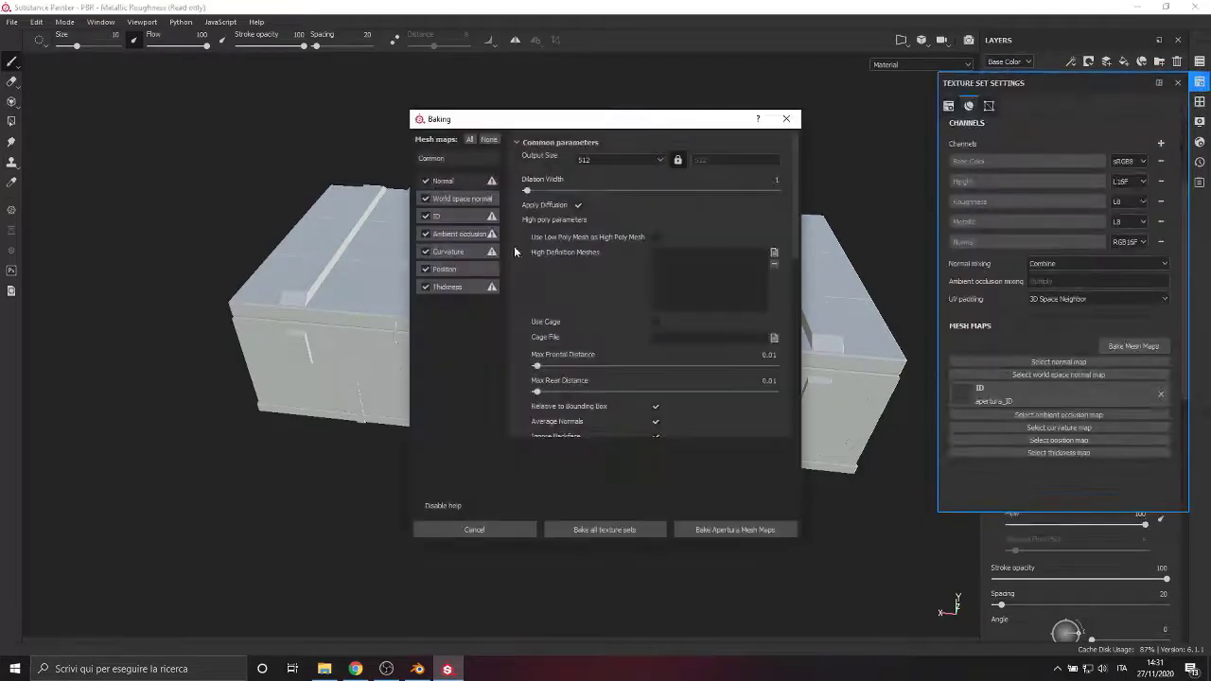
click(615, 160)
click(602, 238)
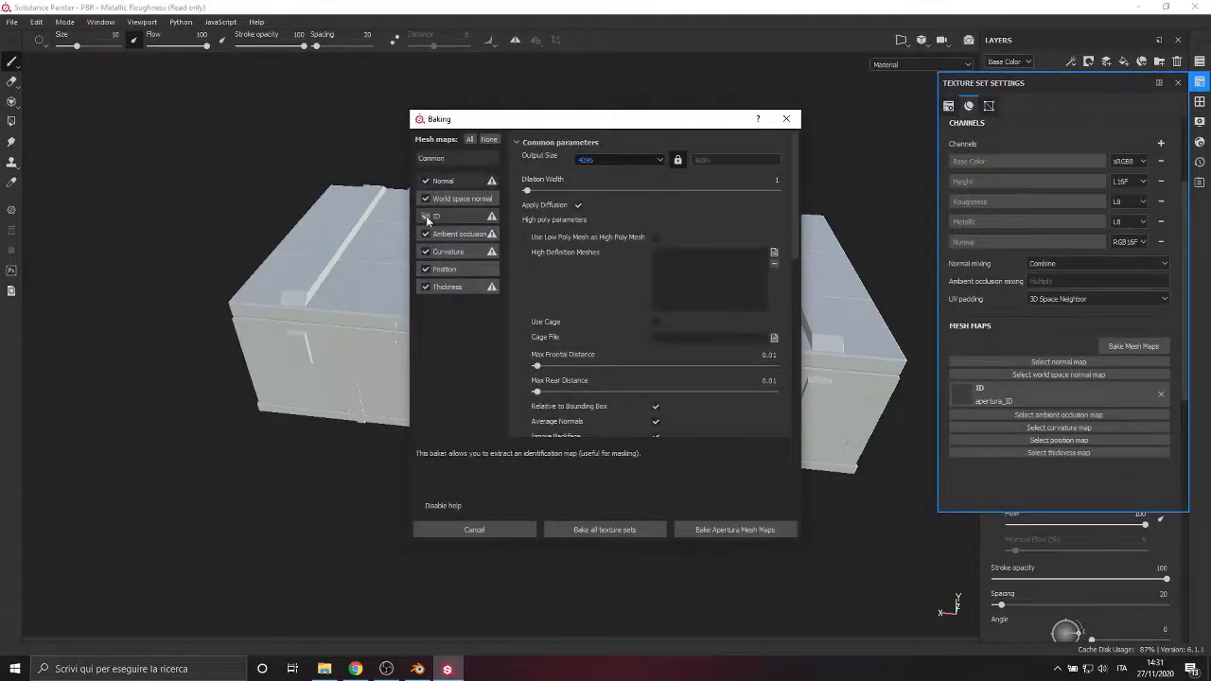
click(576, 530)
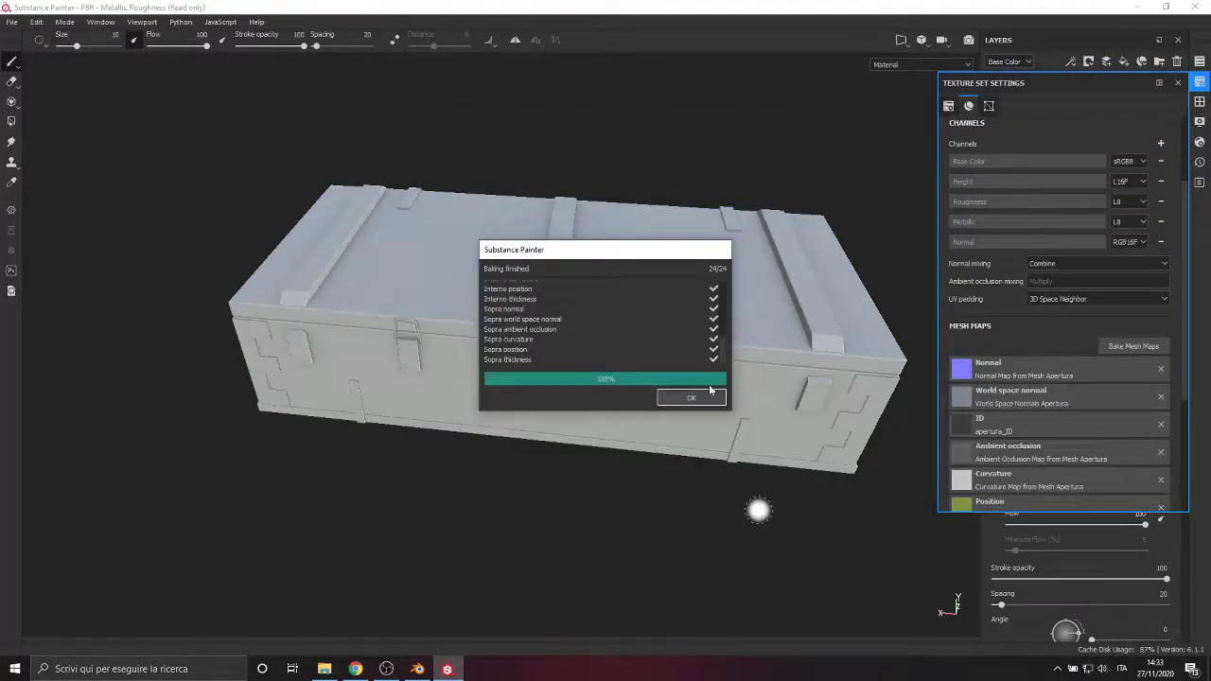
click(691, 396)
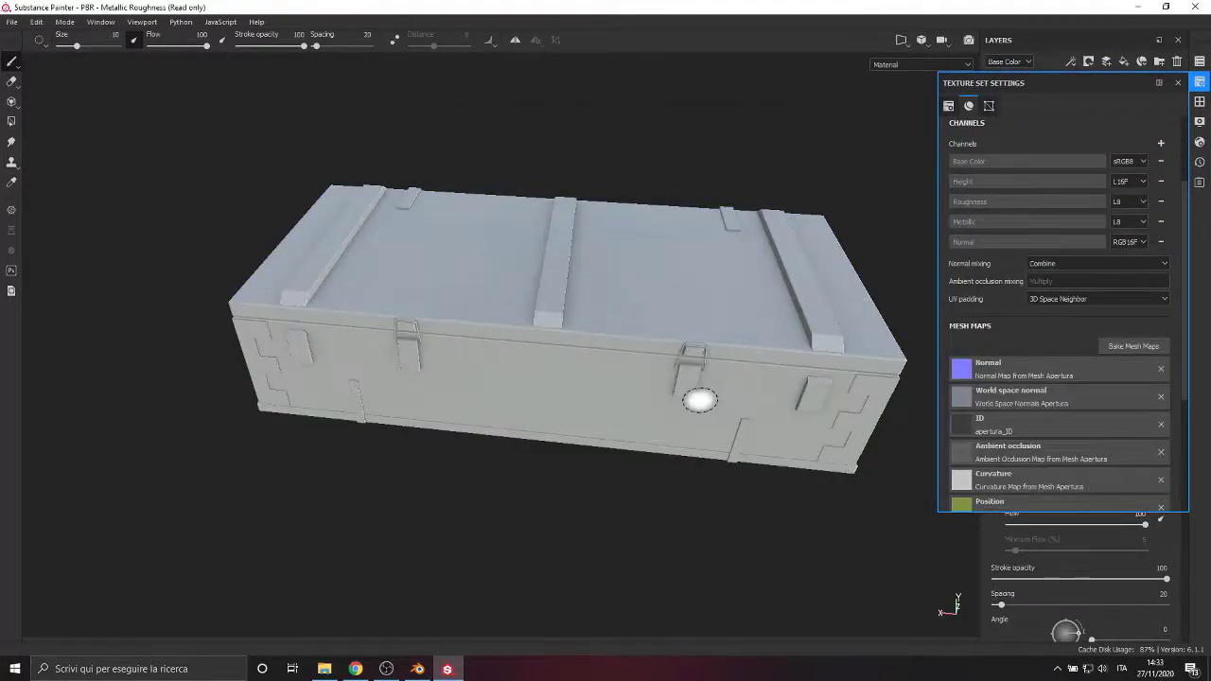
click(1178, 83)
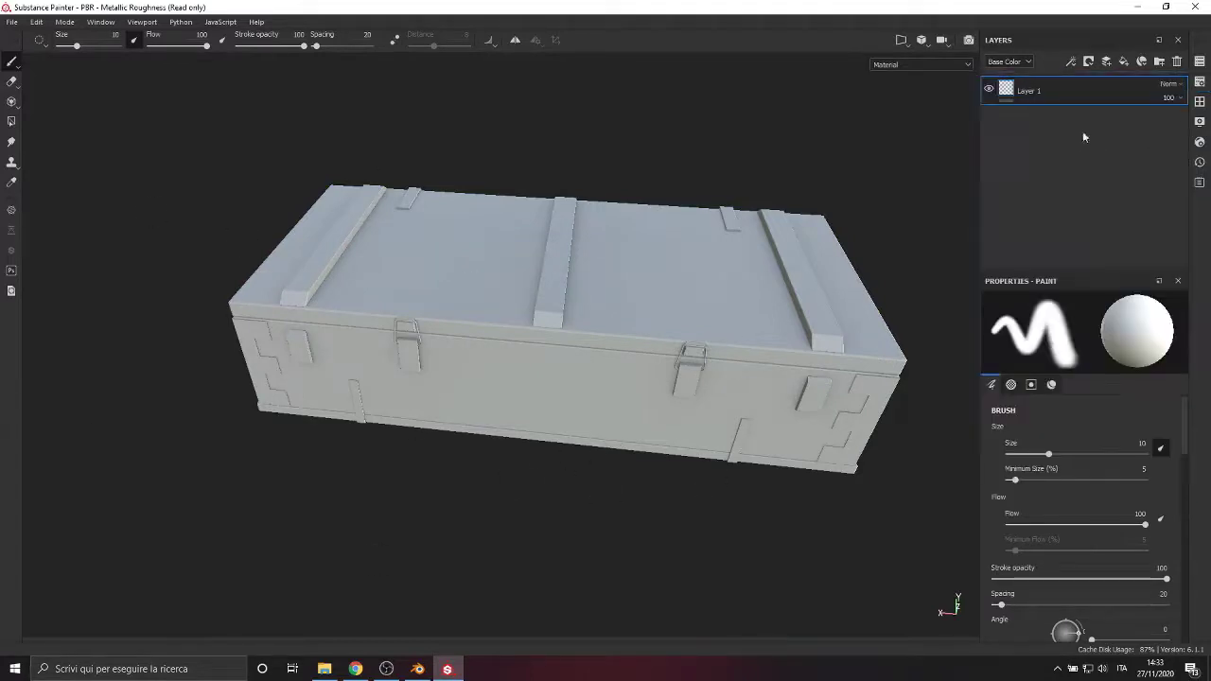
Switch to Chrome and view the plywood texture's page in the Wood category on Texture Haven
click(355, 670)
click(13, 32)
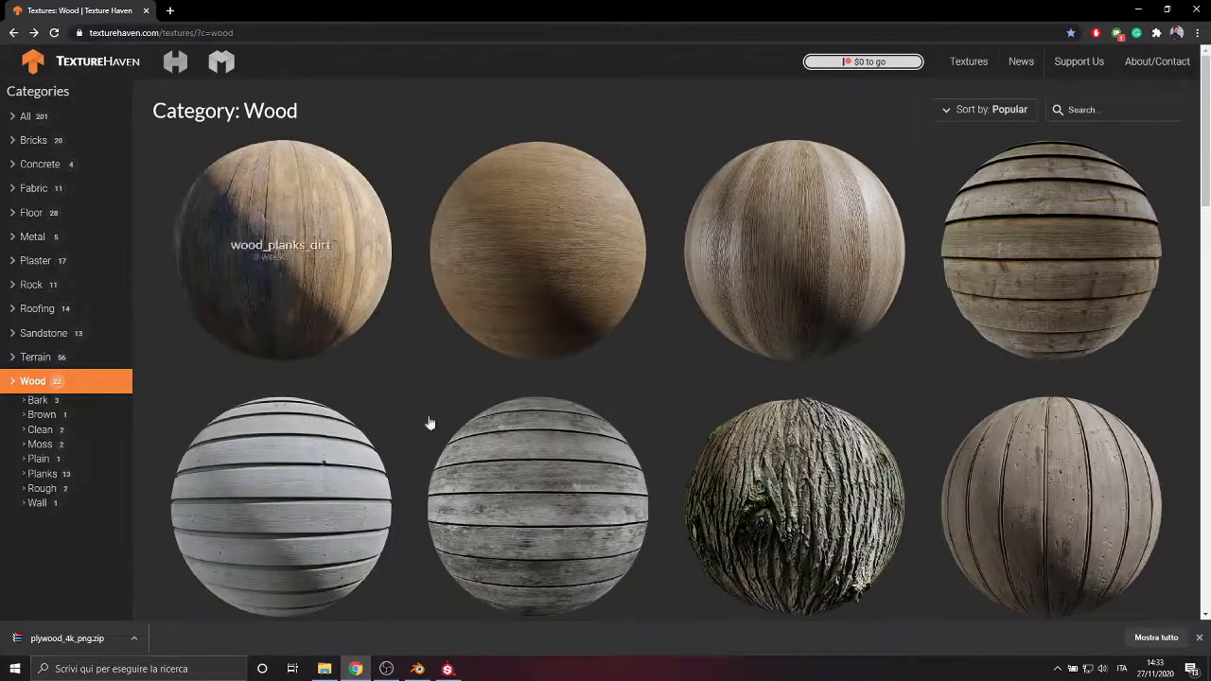
click(438, 288)
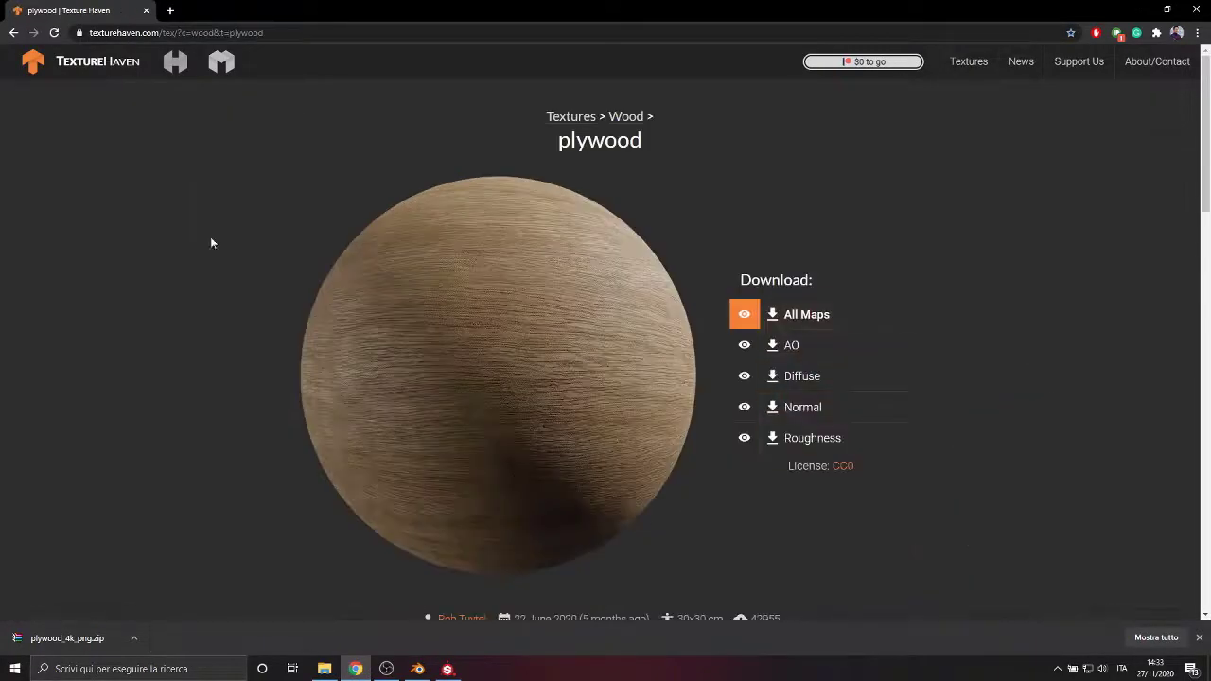
click(1140, 10)
Add the four plywood 4K maps (ao, diff, nor, rough) from the TX Legno folder as resources to import
click(1200, 101)
click(1022, 127)
click(668, 166)
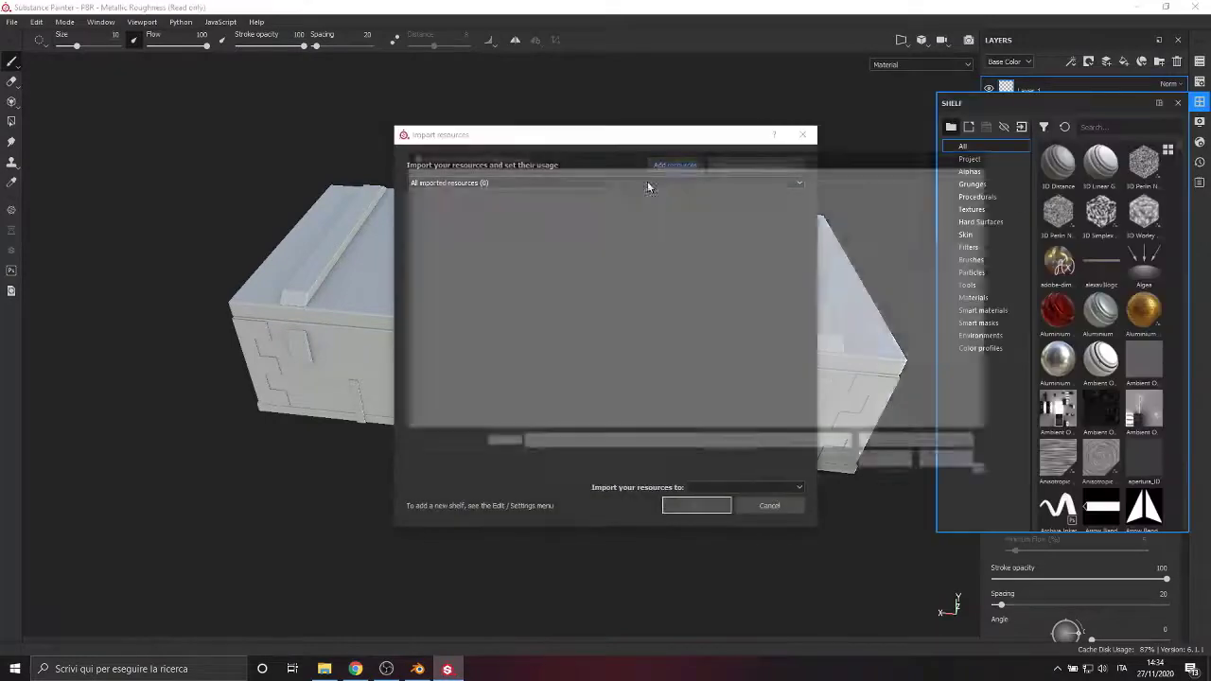
drag(511, 307, 795, 227)
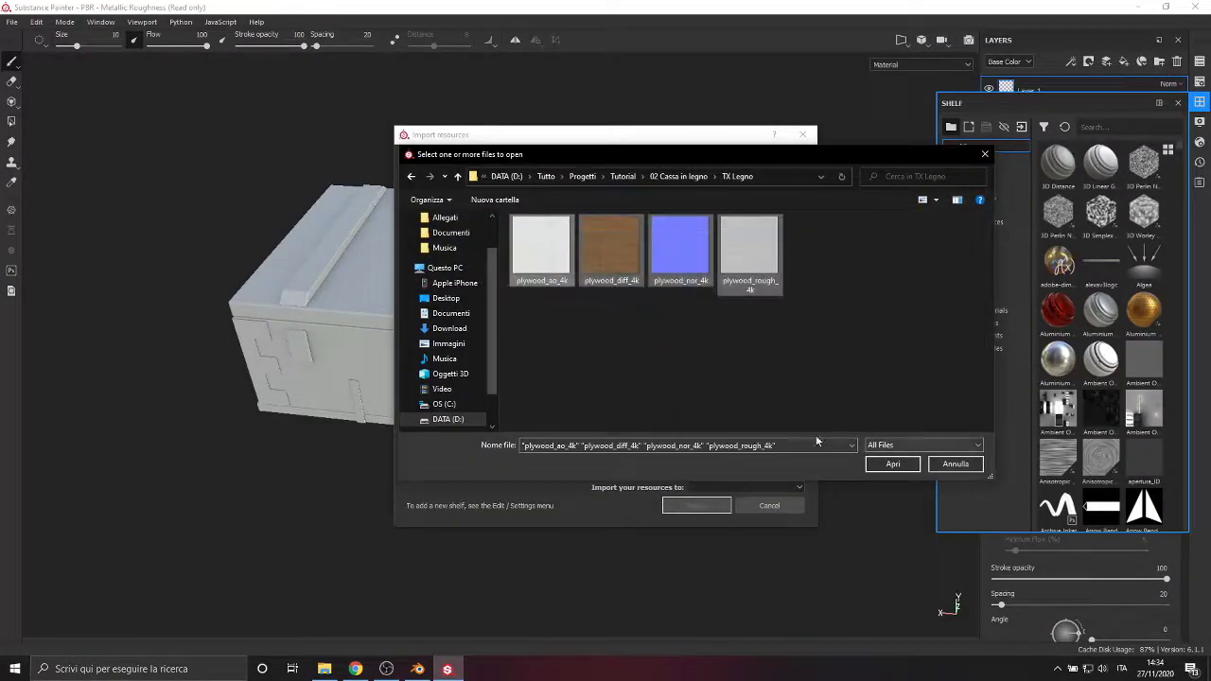
click(892, 464)
Set the usage of all four plywood maps to texture
click(765, 202)
click(786, 249)
click(762, 222)
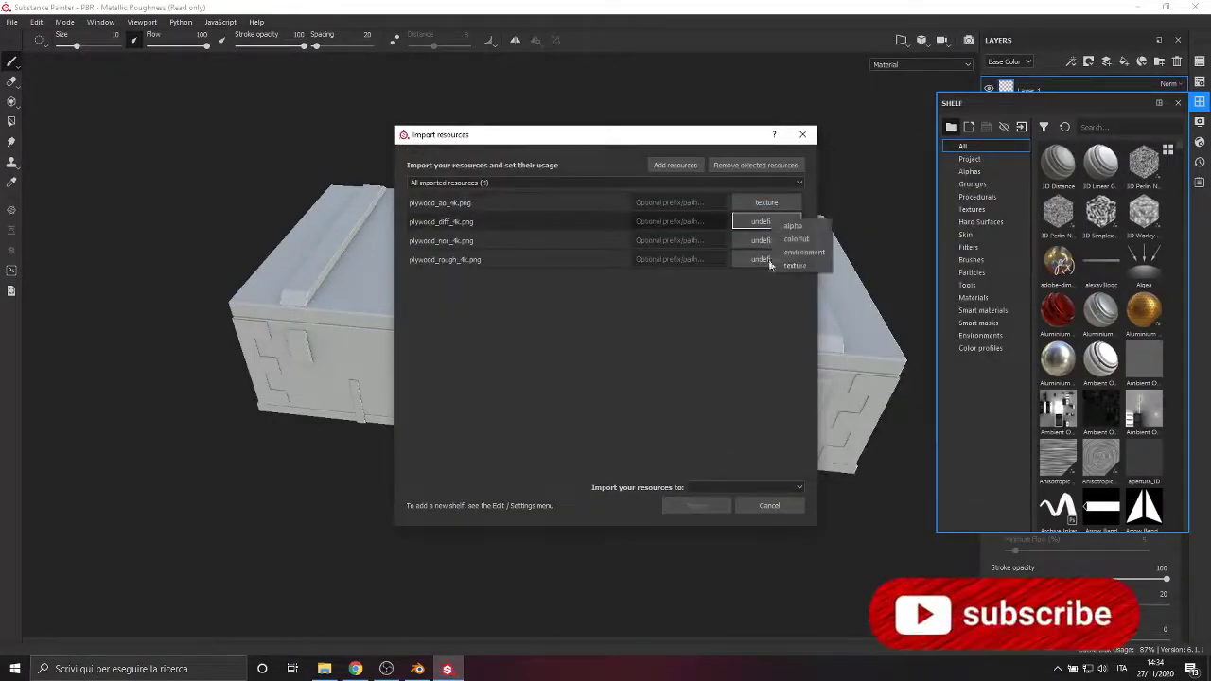
click(793, 265)
click(762, 240)
click(793, 284)
click(762, 259)
click(793, 303)
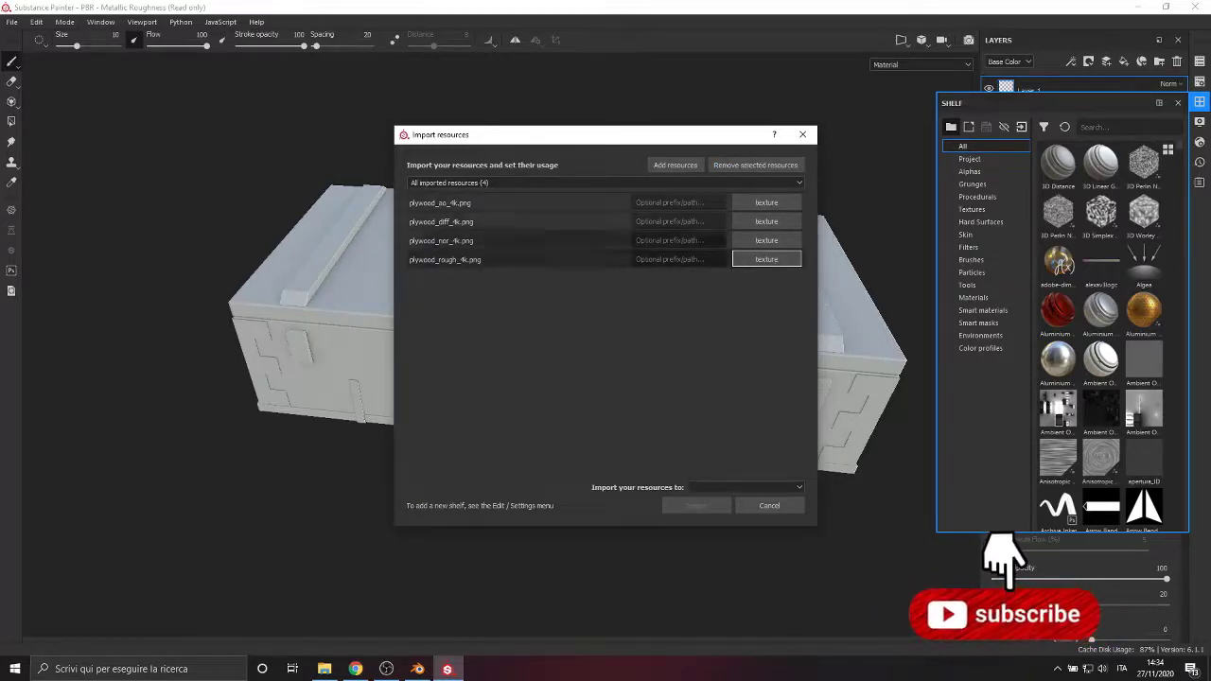
Give each of the four plywood maps the prefix Wood
click(677, 202)
text(Wood)
click(675, 221)
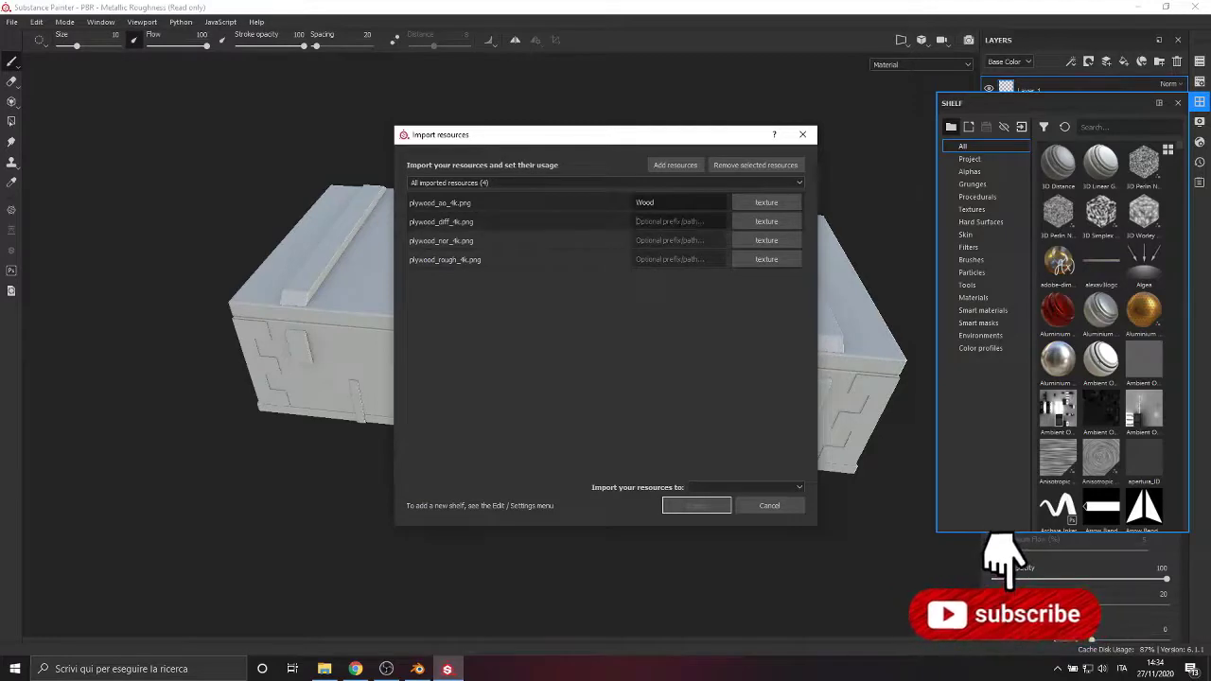
text(Wood)
click(679, 241)
text(Wood)
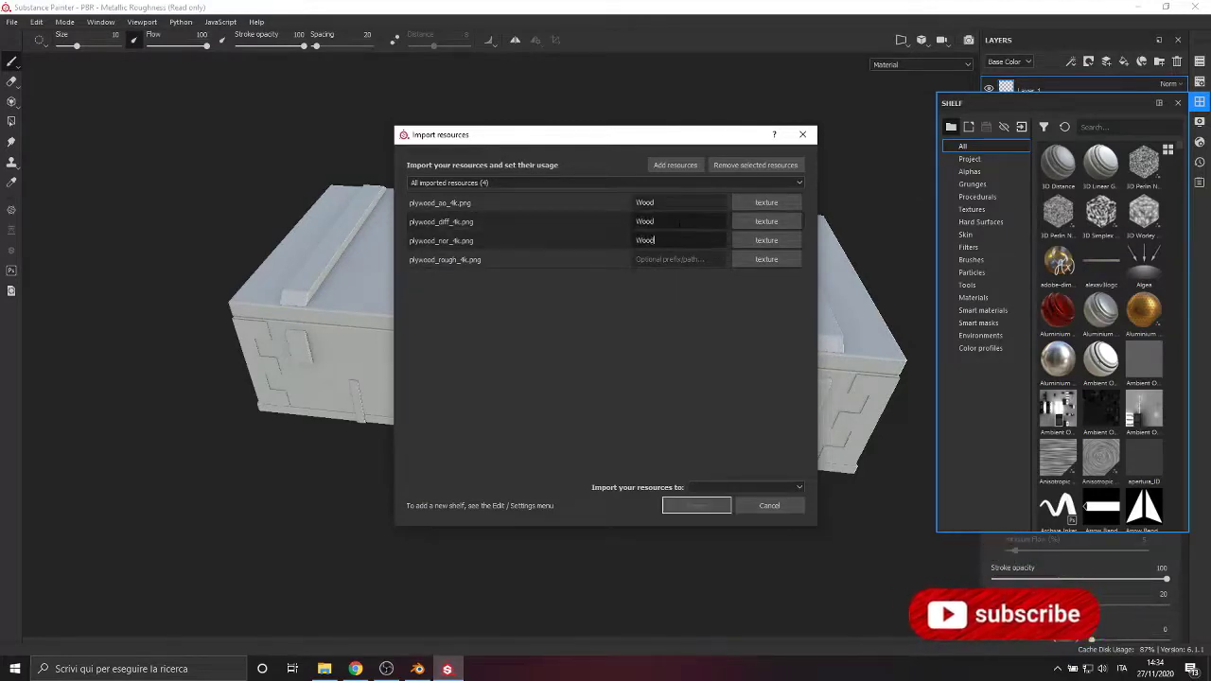
click(678, 259)
text(Wood)
Import the plywood maps into the project 'PBR - Metallic Roughness'
click(727, 486)
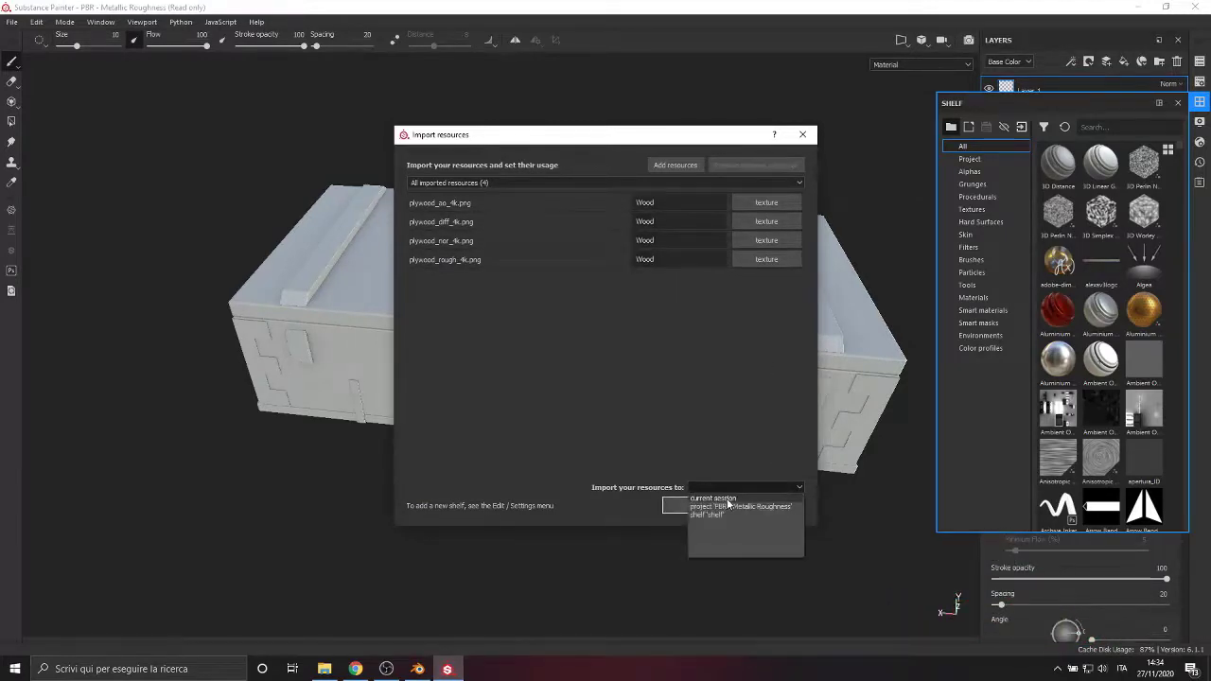
click(728, 507)
click(704, 506)
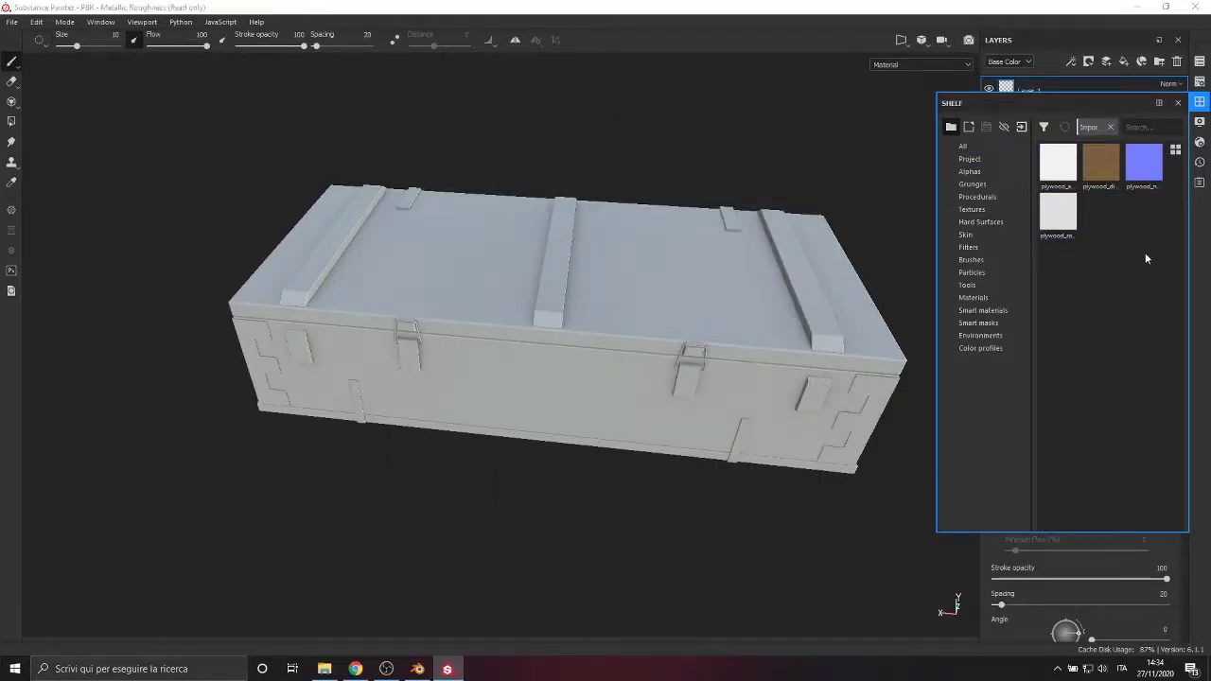
click(1178, 102)
Create a folder in the Apertura texture set, with a black mask and a color selection on it
click(1158, 61)
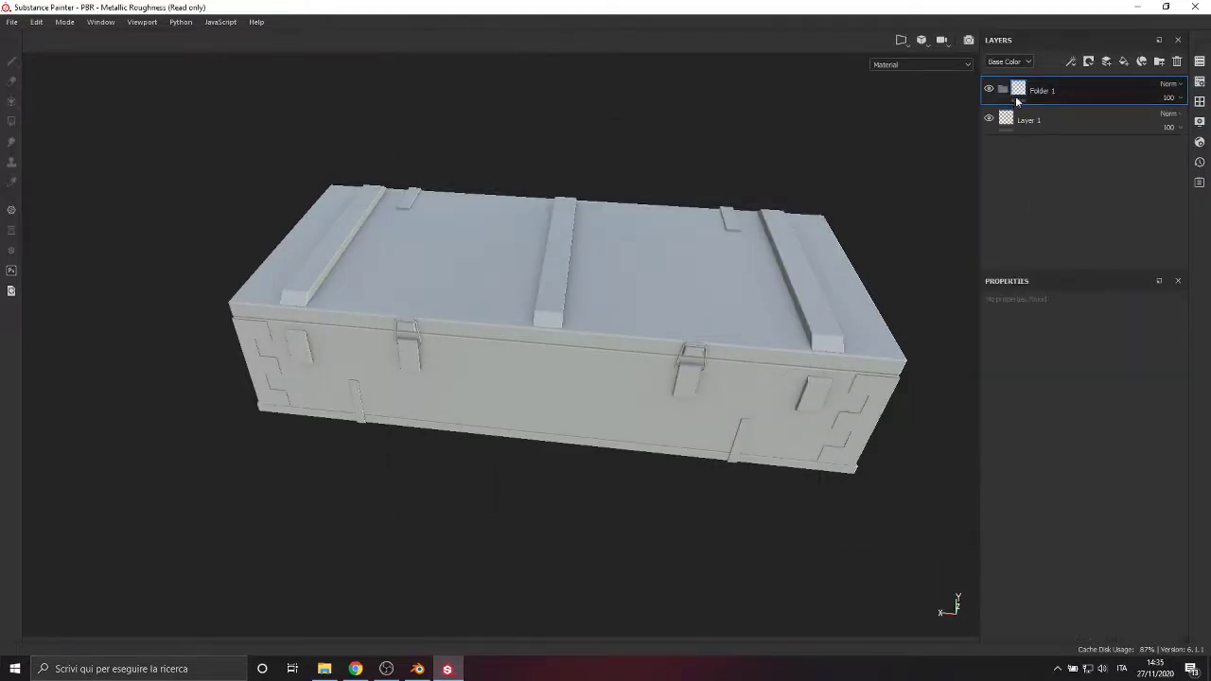
right_click(1023, 92)
click(1121, 99)
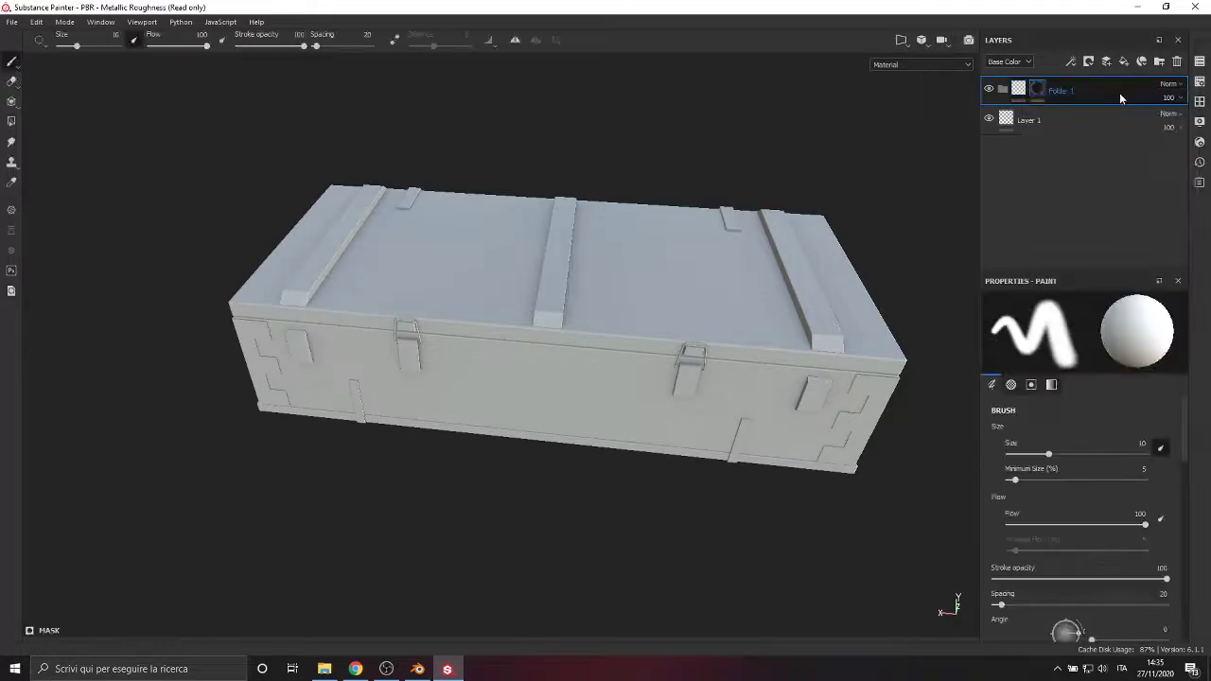
click(1072, 62)
click(1089, 172)
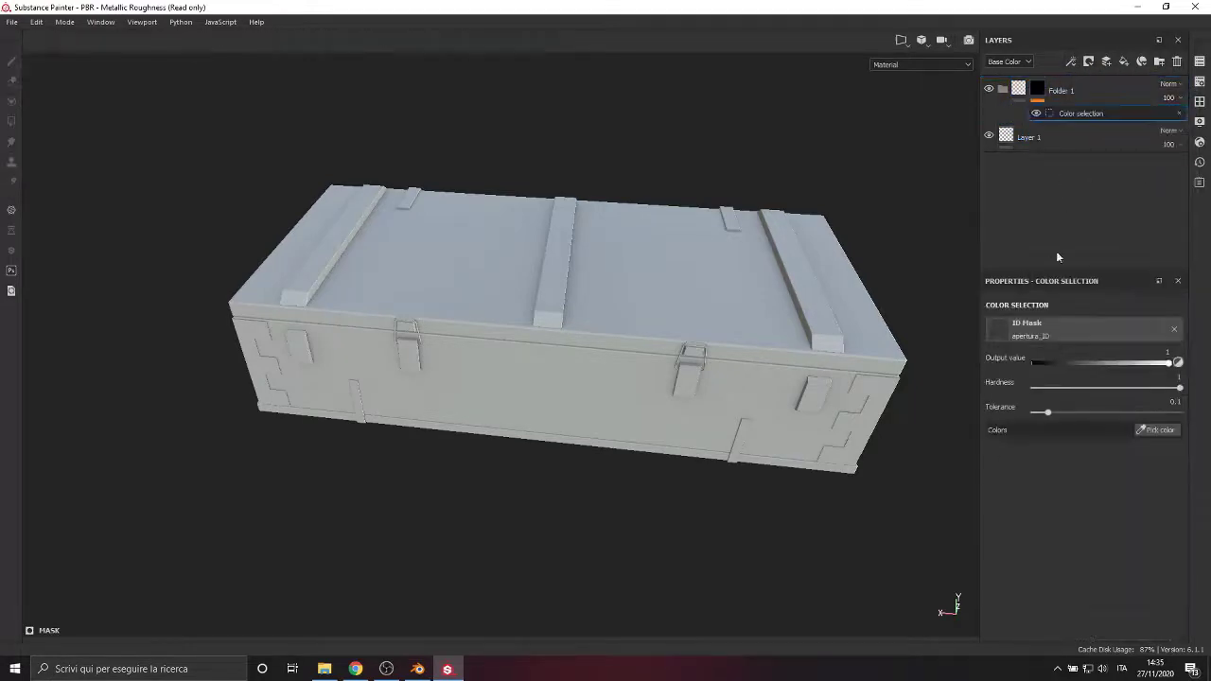
In the Corpo texture set, create a folder with a black mask and delete Layer 1
click(1199, 62)
click(974, 118)
click(1198, 62)
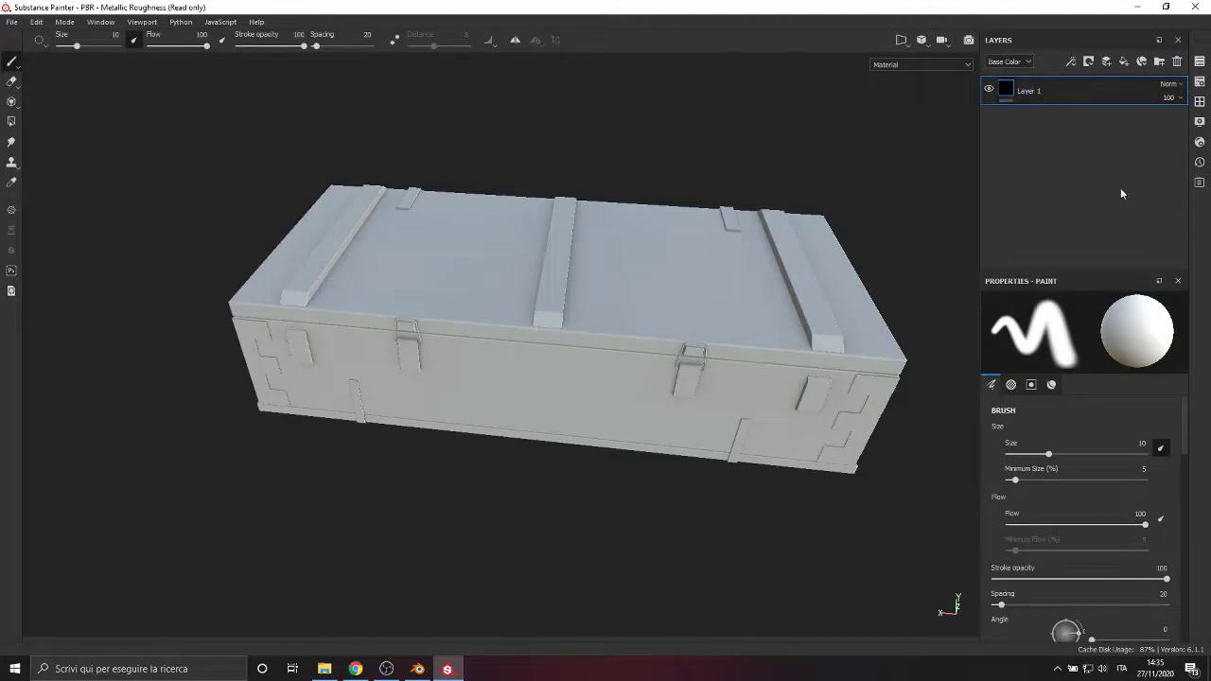
click(1159, 61)
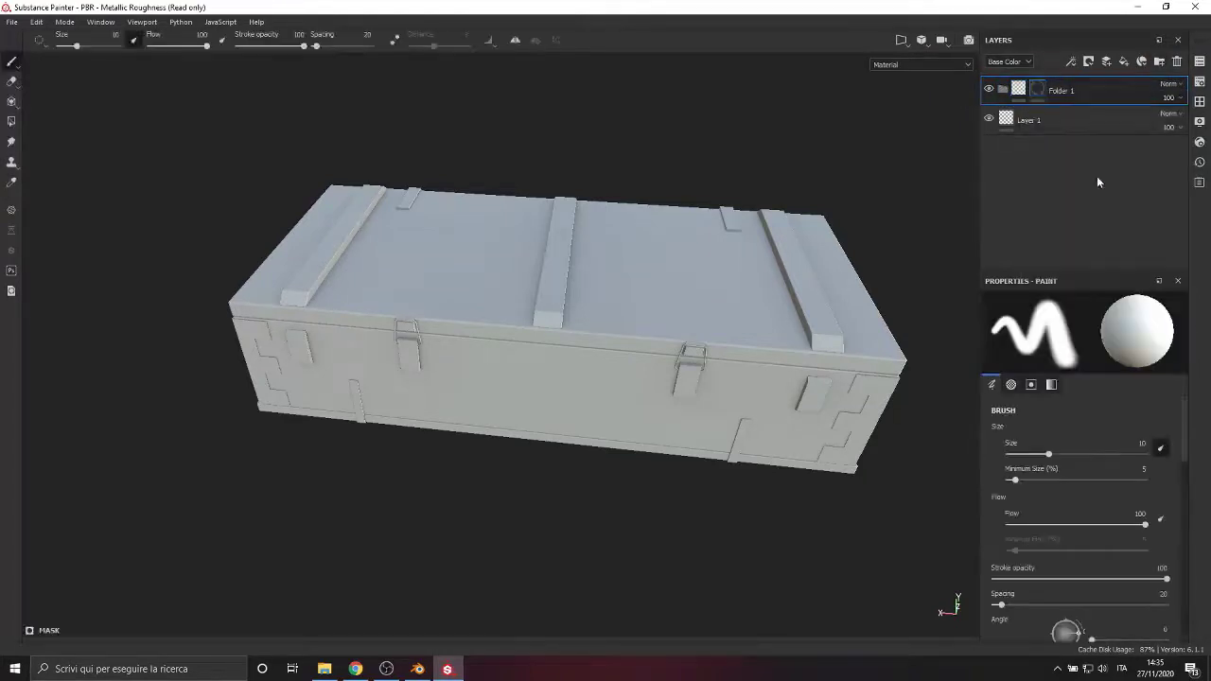
click(1027, 123)
key(Delete)
right_click(1047, 83)
click(1010, 154)
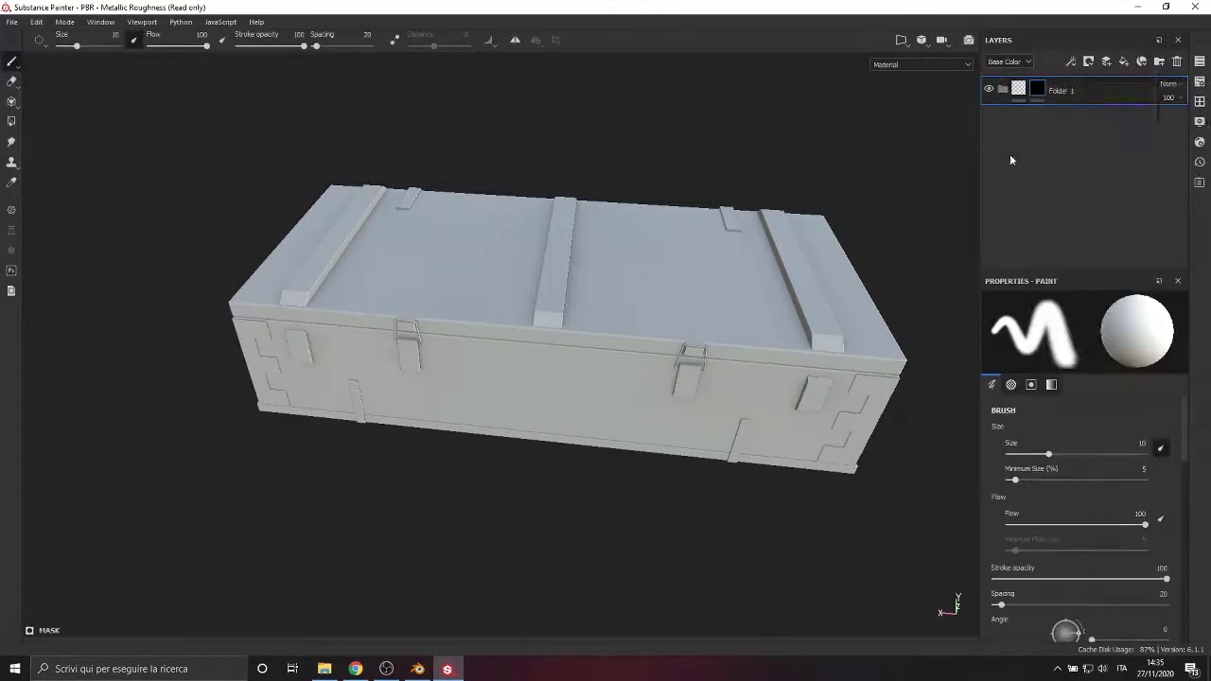
Add a color selection to the Corpo folder's mask and pick the blue ID color from the crate's front
click(1070, 61)
click(1081, 168)
click(1159, 431)
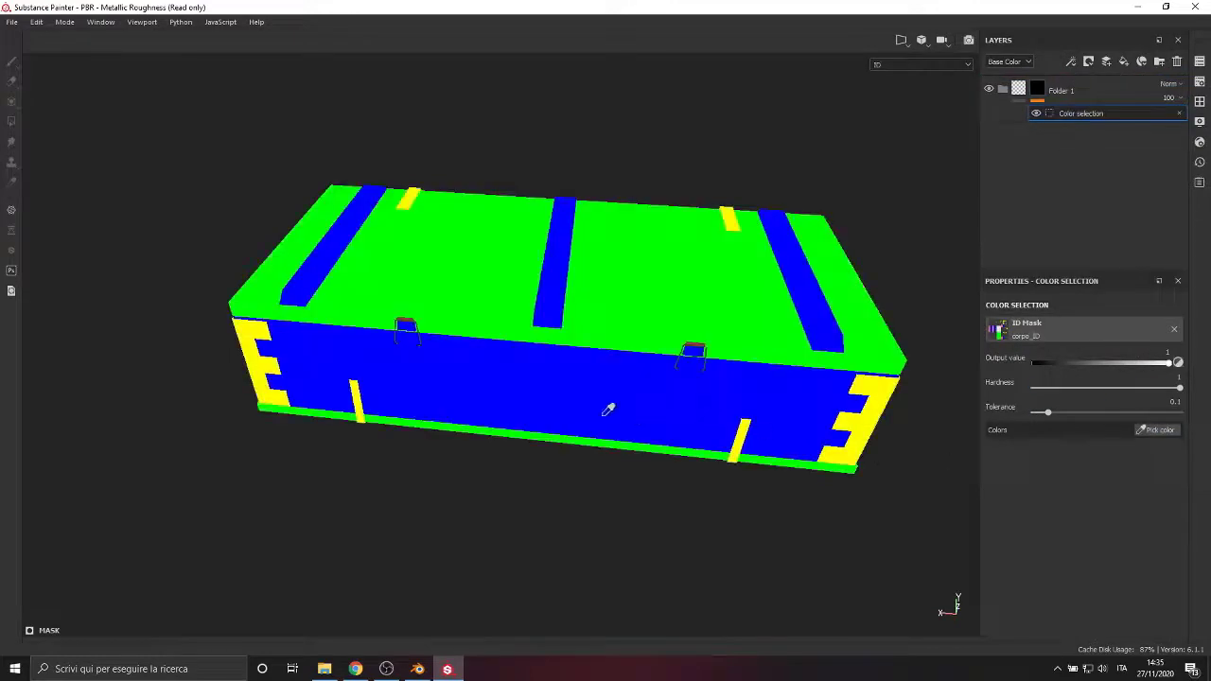
click(592, 400)
Hide the Sopra and Interno texture sets so the crate's body is shown alone
click(1199, 62)
click(946, 150)
click(946, 133)
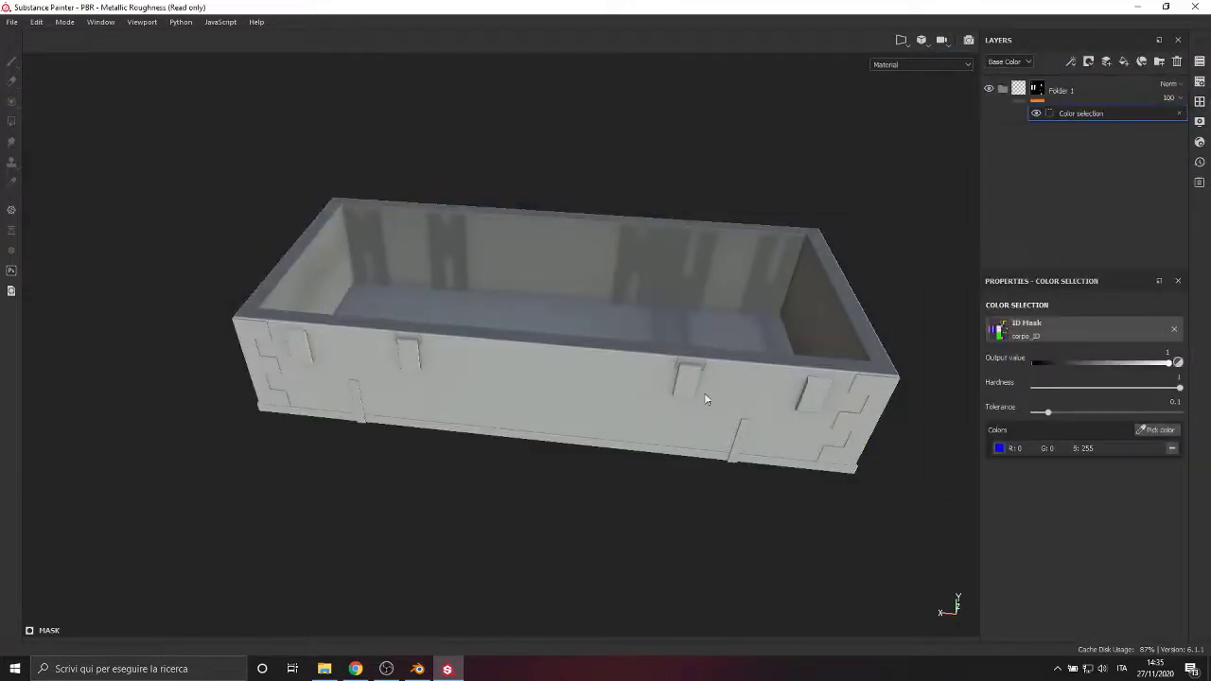
Add a fill layer and place it inside Folder 1
click(1123, 61)
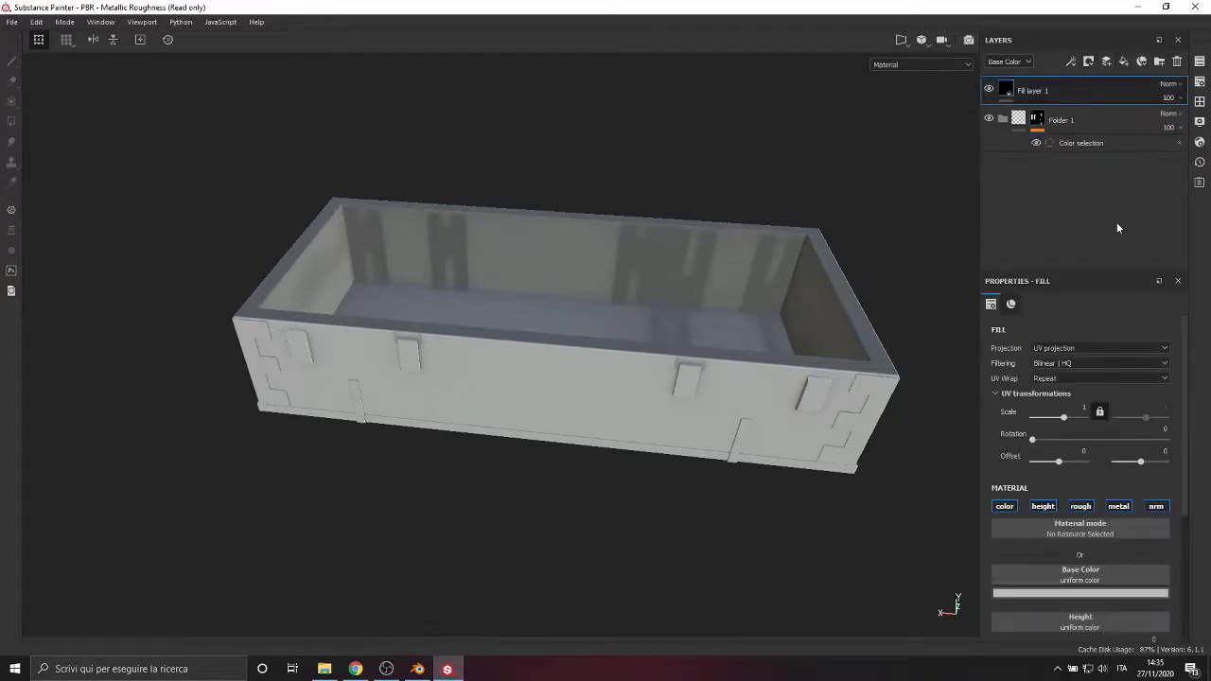
drag(1057, 90, 1046, 131)
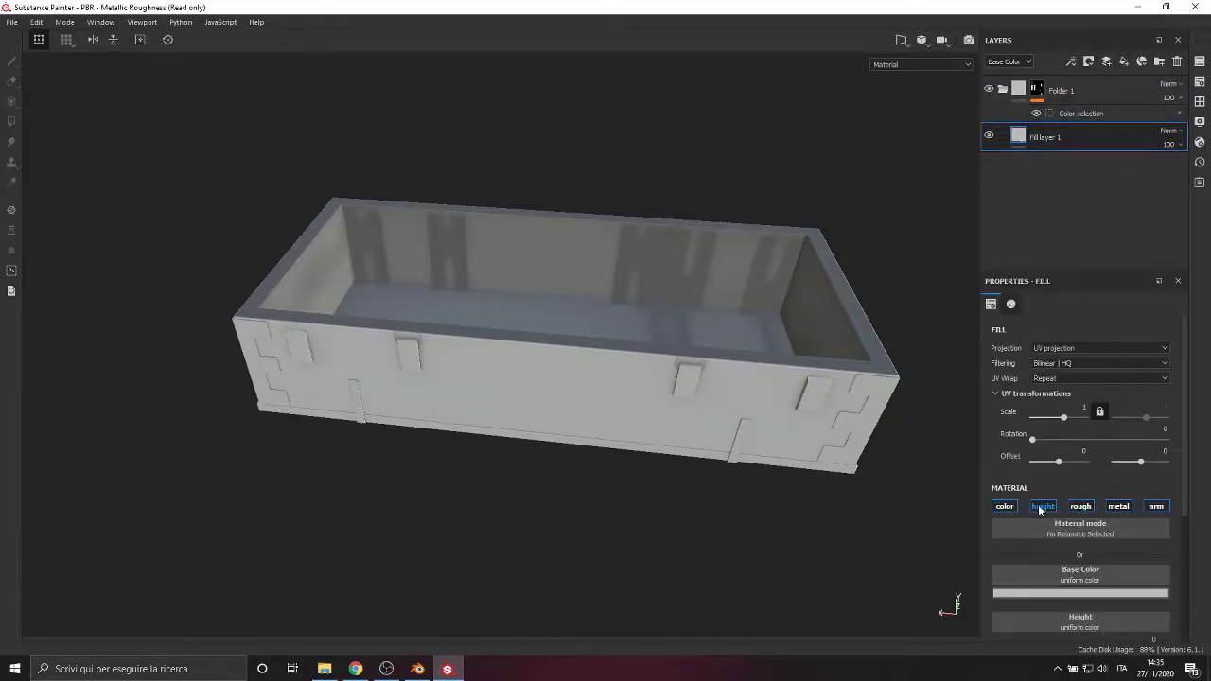
scroll(1058, 482, down, 2)
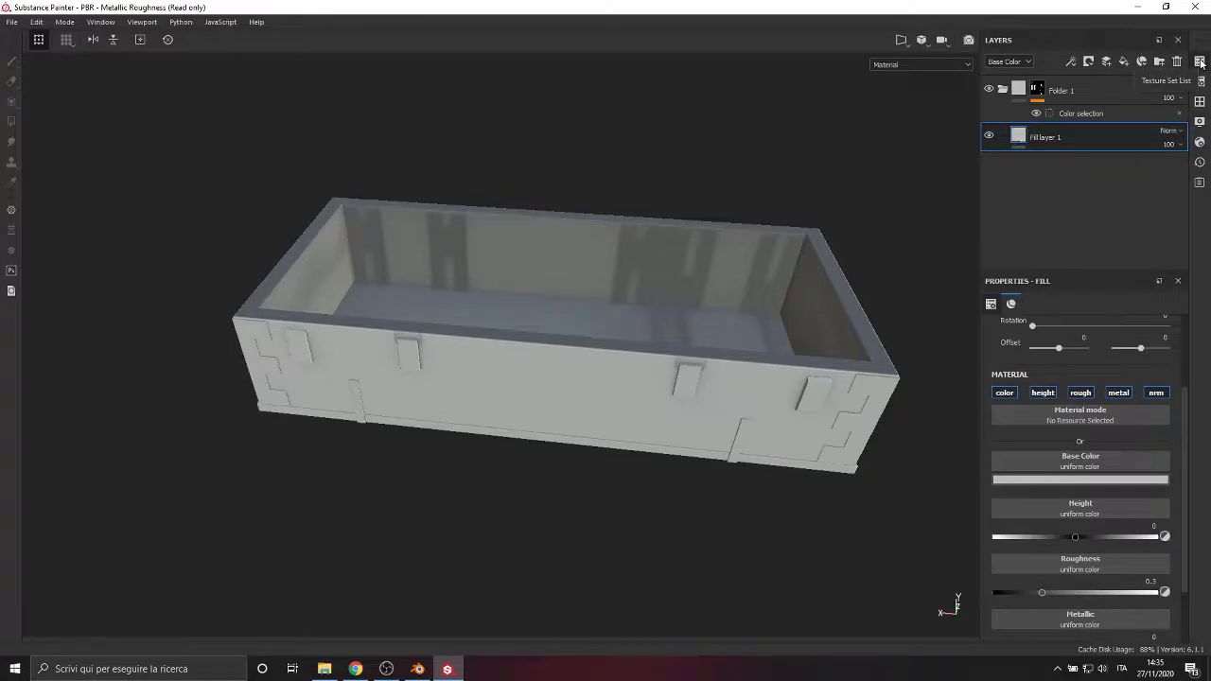
Assign plywood_diff_4k to the fill layer's base color and plywood_rough_4k to its roughness, with the height channel turned off
click(1058, 464)
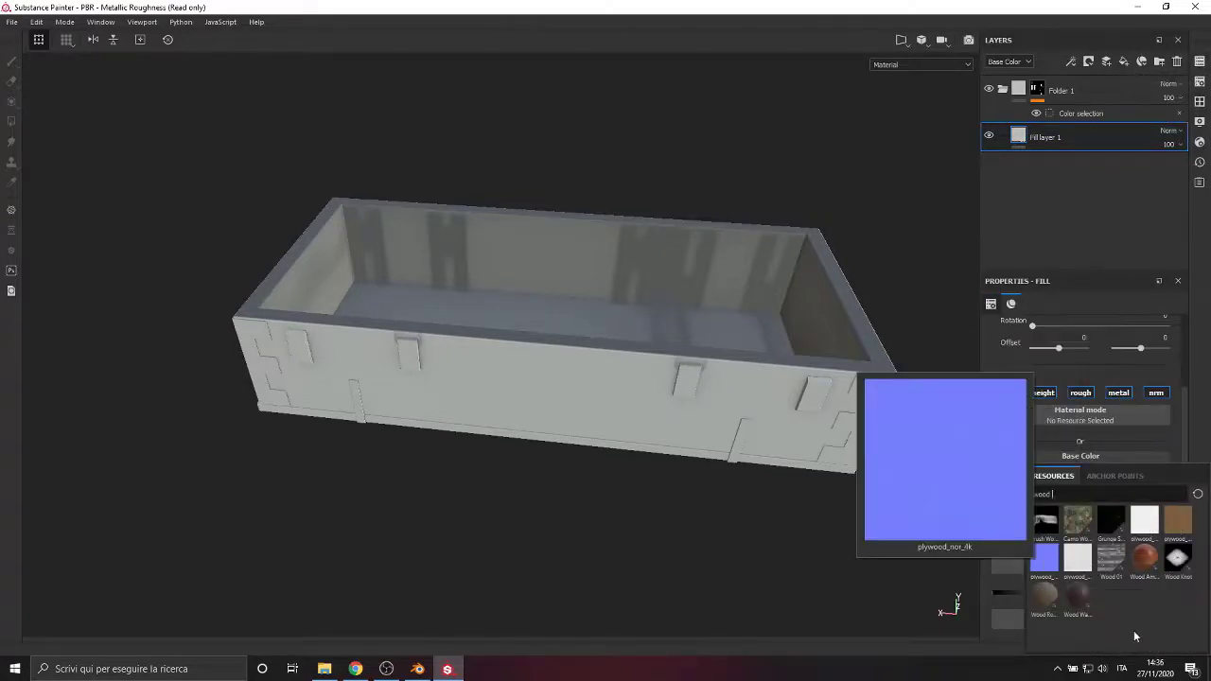
click(1143, 526)
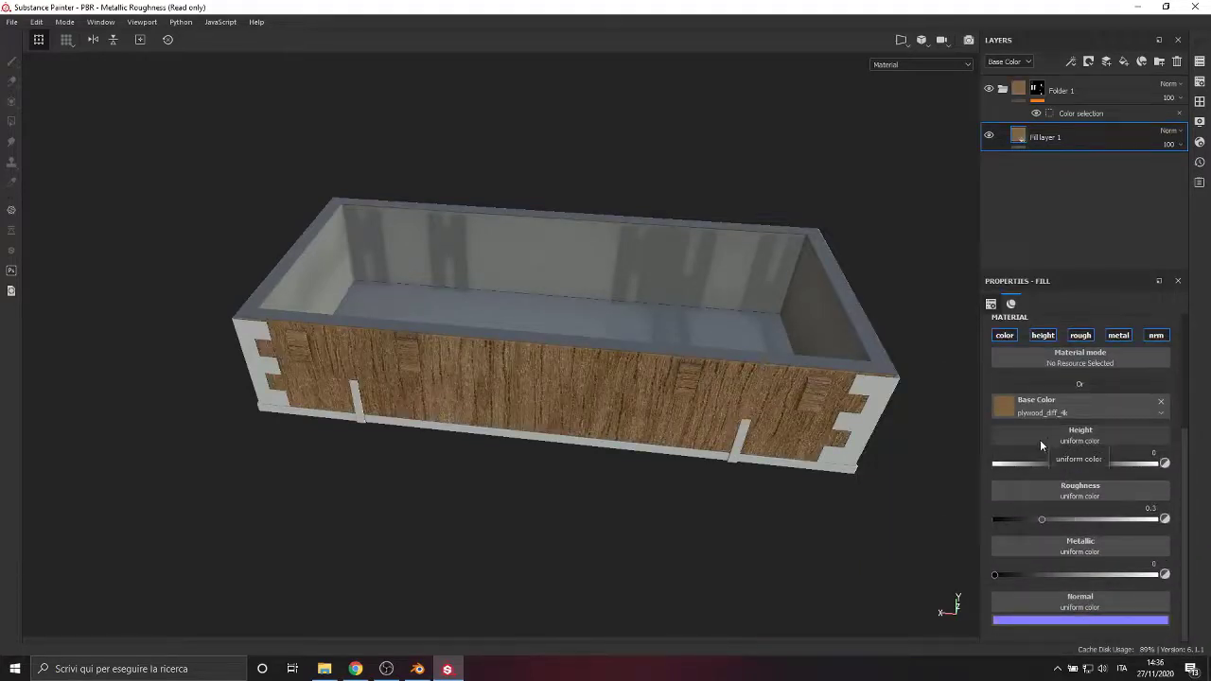
click(1047, 337)
click(1045, 450)
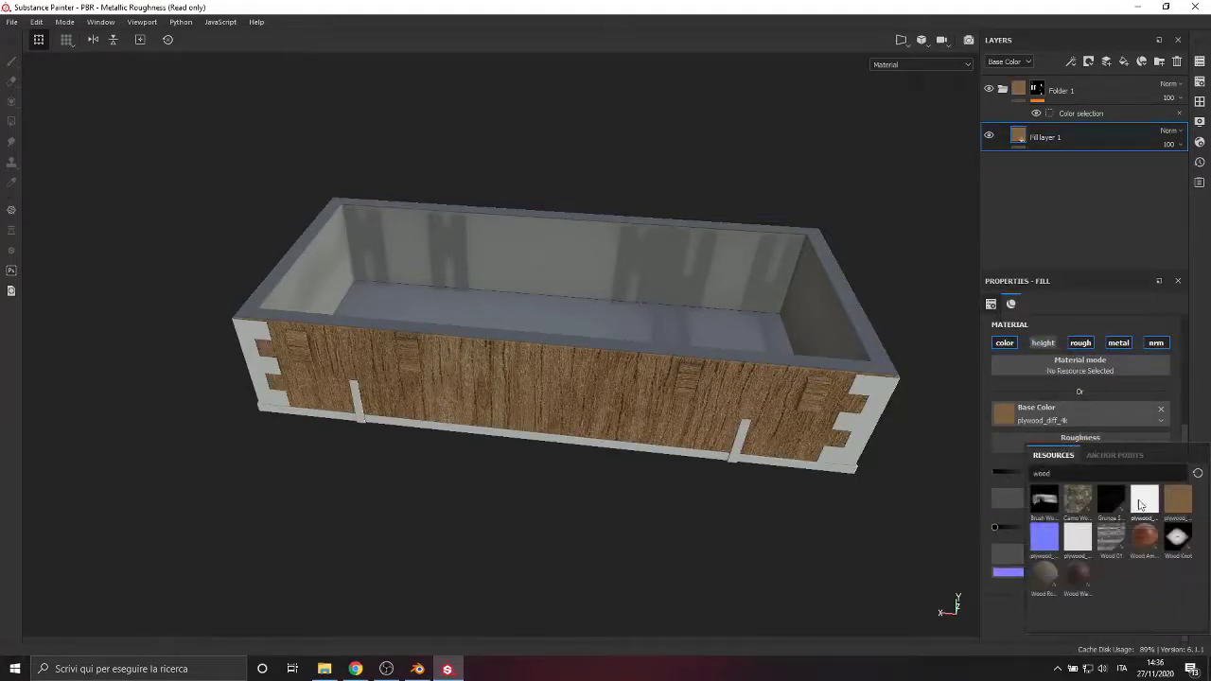
click(1085, 558)
Turn off the fill layer's metallic channel and assign plywood_nor_4k to its normal channel
click(1117, 344)
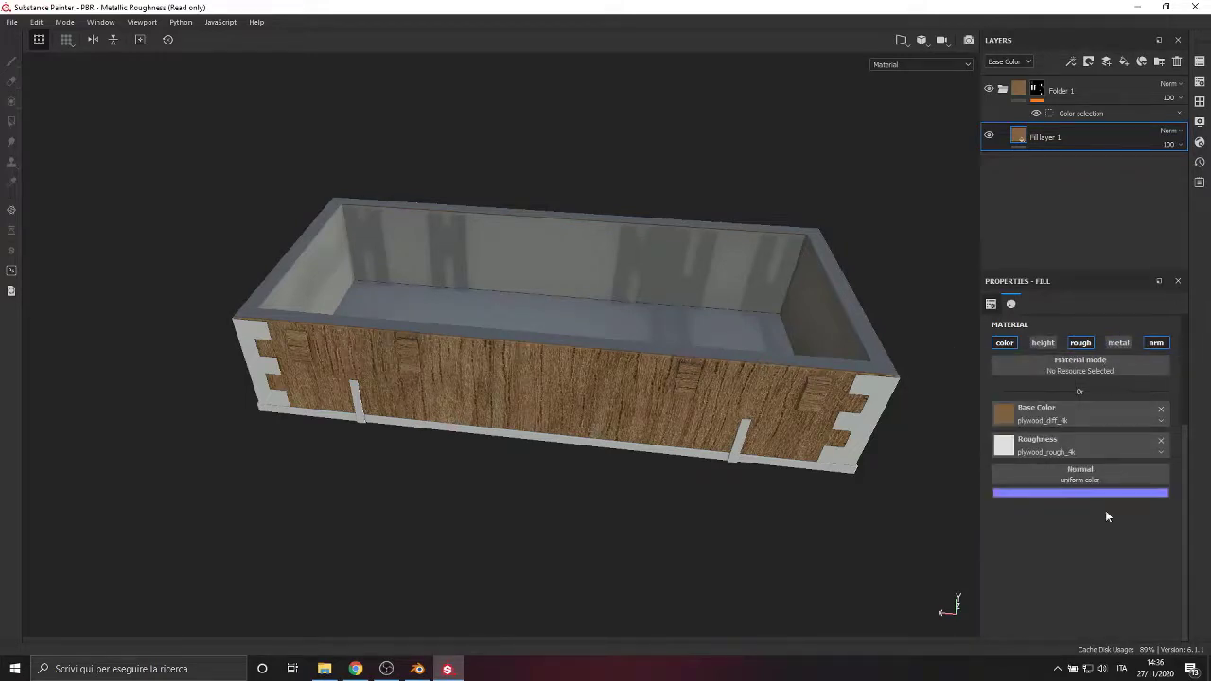
click(1077, 473)
click(1051, 570)
Add an Ambient occlusion channel to the texture set and assign plywood_ao_4k to it in the fill layer
click(1200, 82)
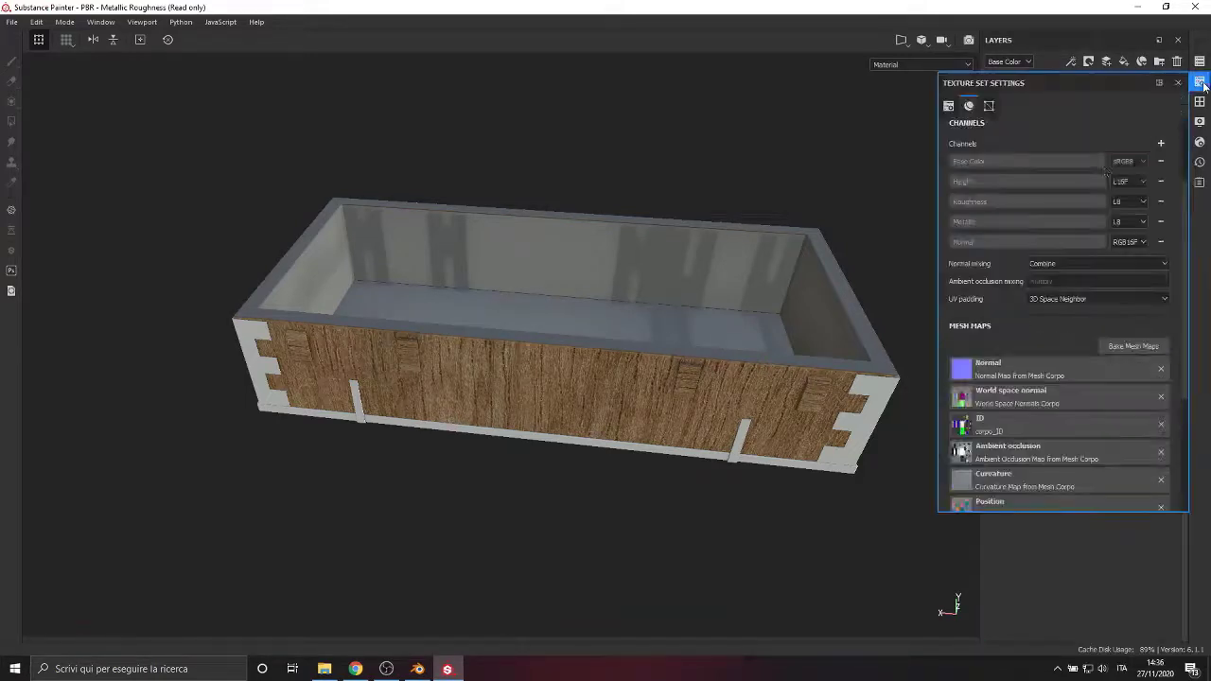
click(1162, 143)
click(1169, 164)
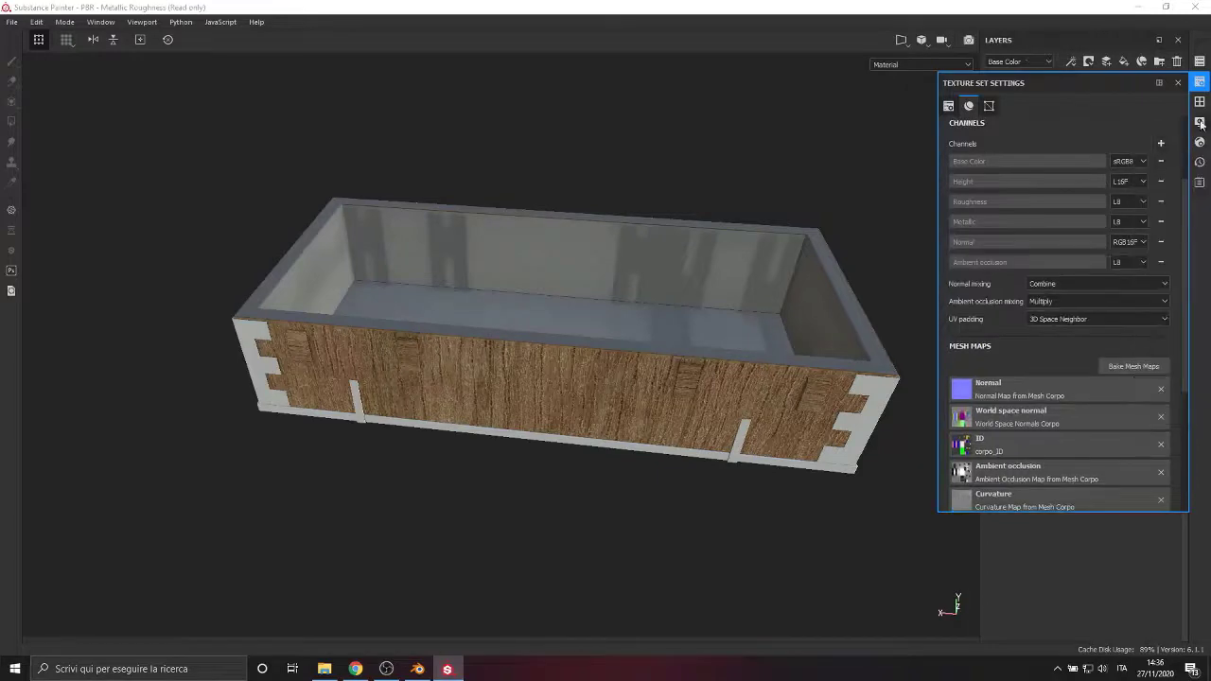
click(1200, 82)
click(1156, 344)
click(1056, 511)
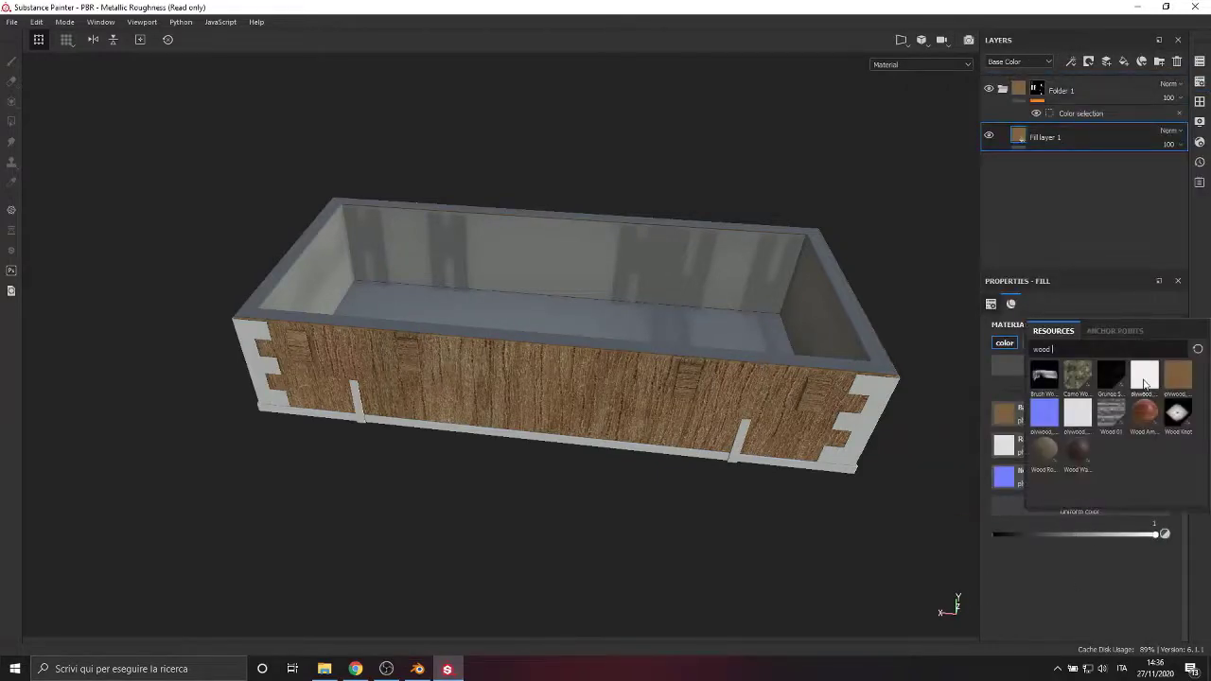
click(1144, 378)
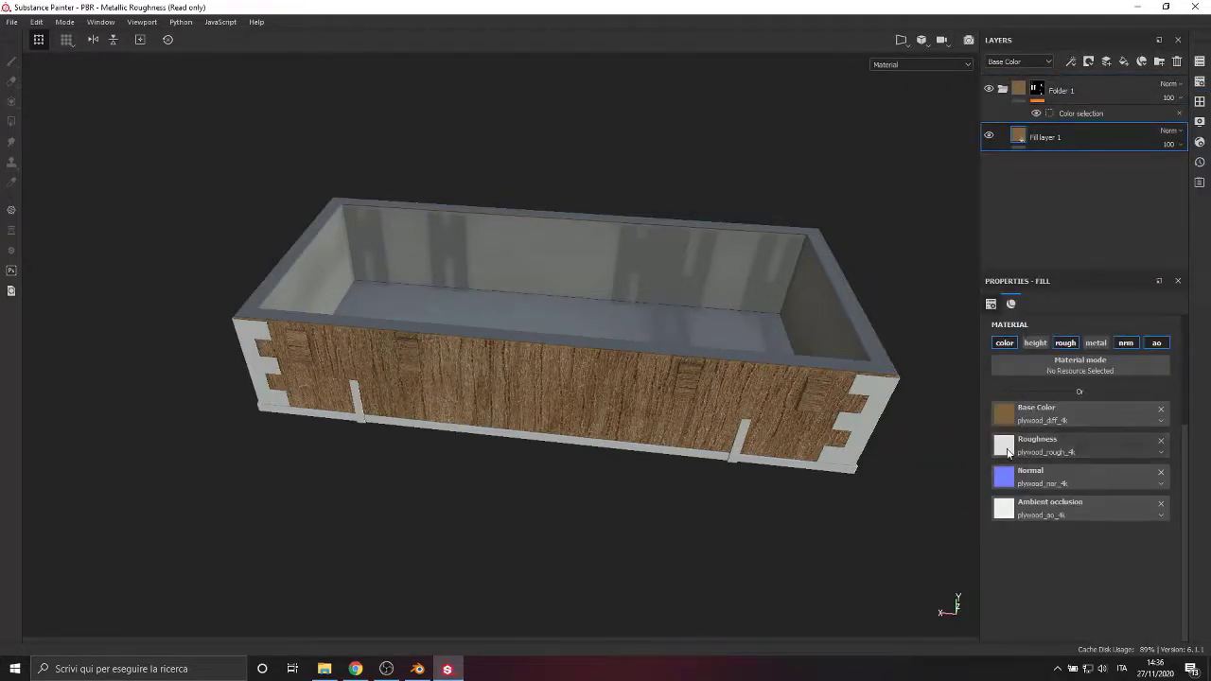
Set the plywood fill's rotation to 90 and its scale to -2.2, keeping UV projection
scroll(1124, 392, up, 4)
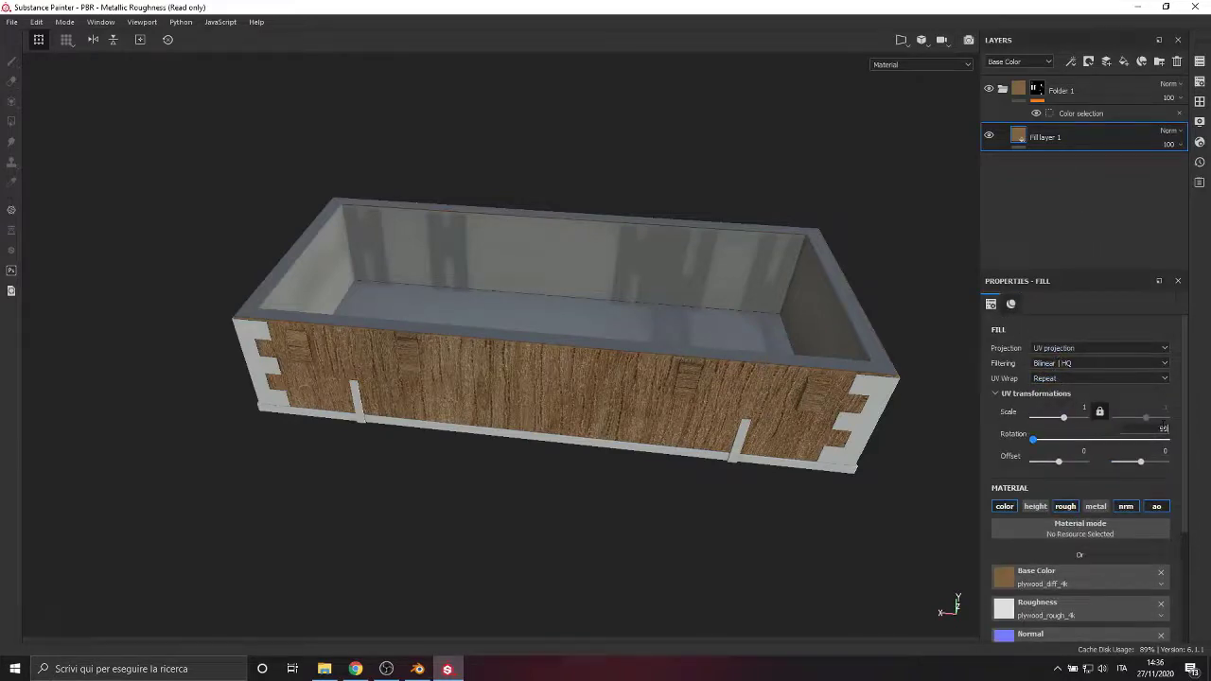
key(Return)
click(1046, 350)
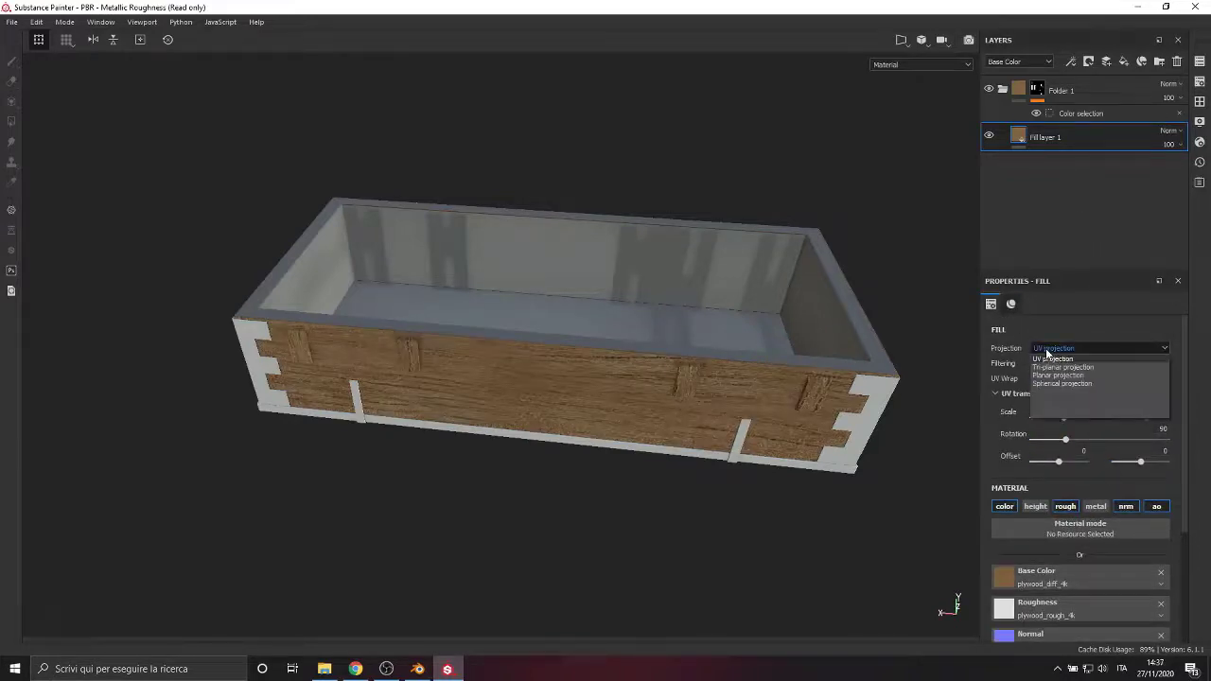
click(1051, 398)
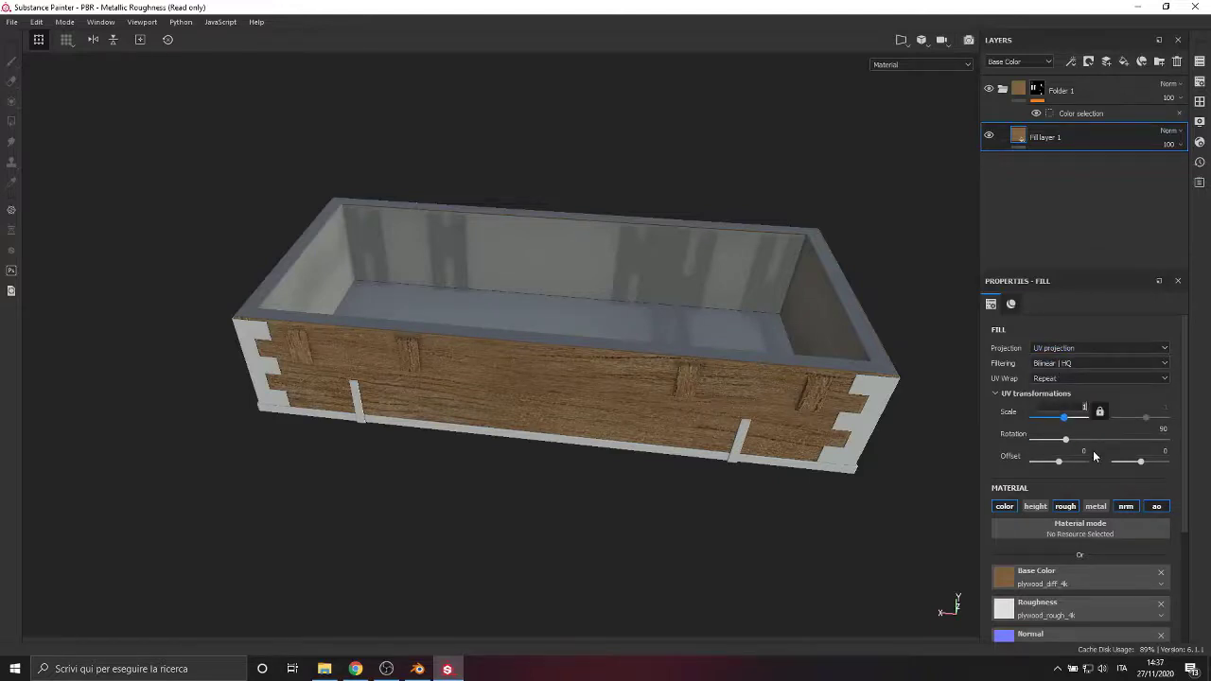
key(BackSpace)
text(2.2)
key(Return)
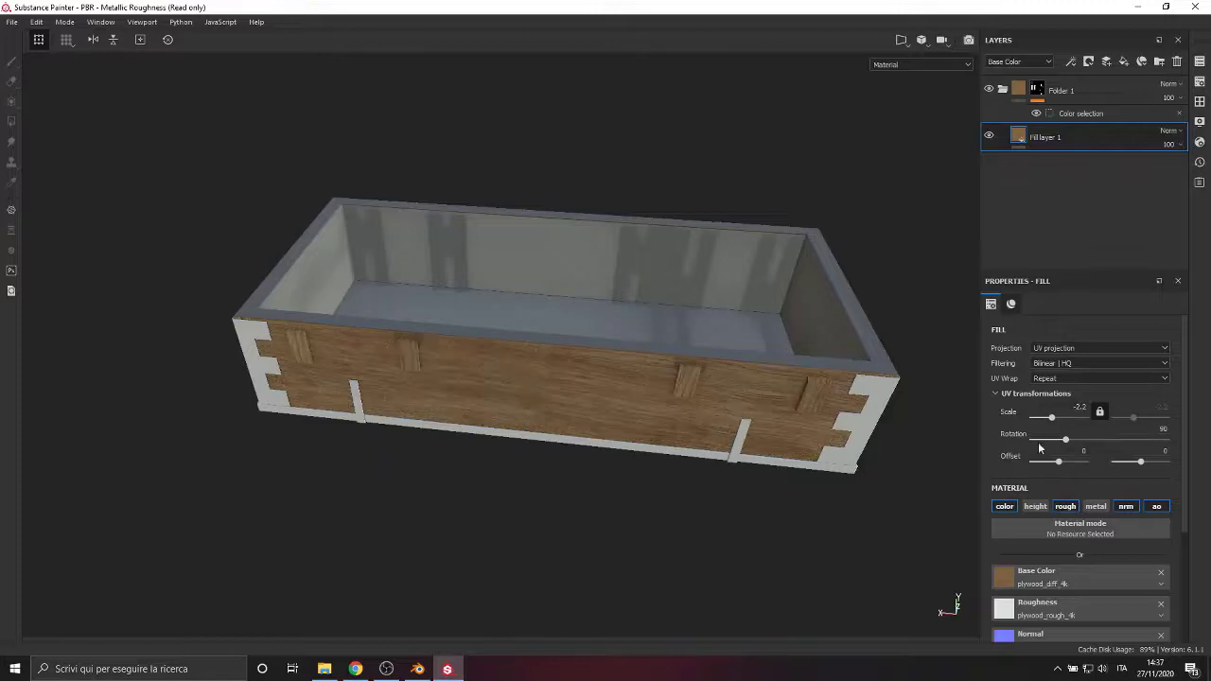
Check the wood grain on the crate's front and set the fill's first UV offset value to 0.24
scroll(550, 395, up, 3)
alt+middle_drag(550, 396, 556, 338)
alt+drag(557, 338, 487, 408)
scroll(486, 407, down, 2)
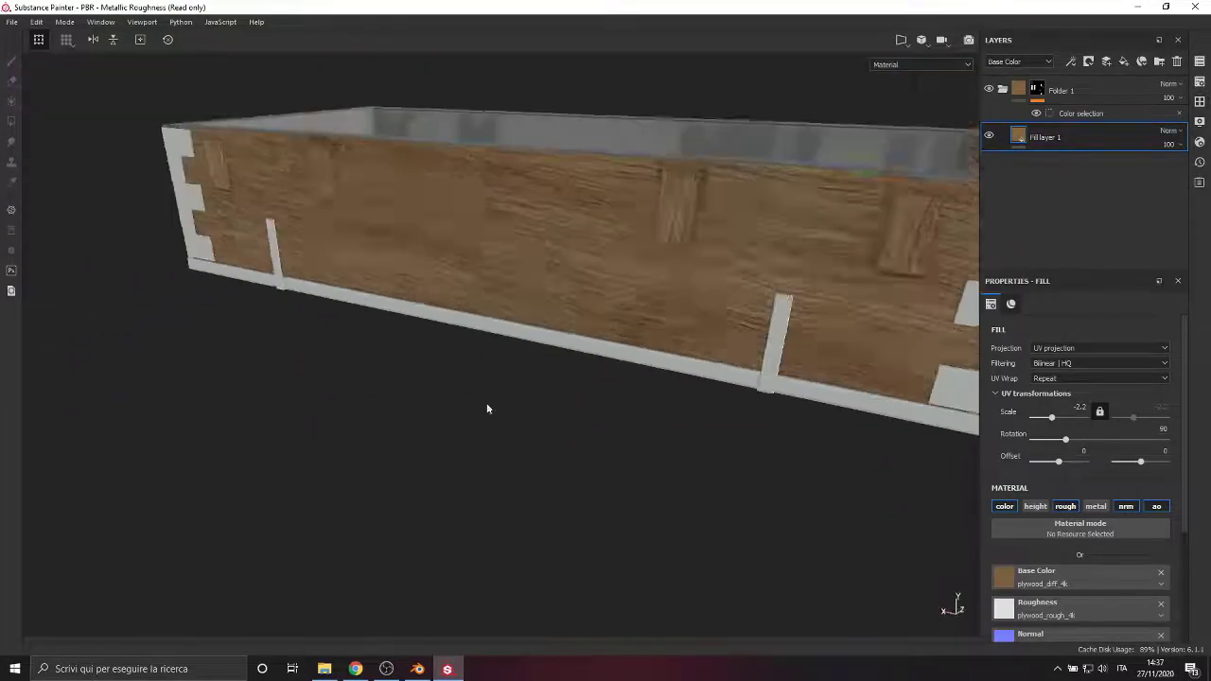
alt+drag(410, 360, 437, 362)
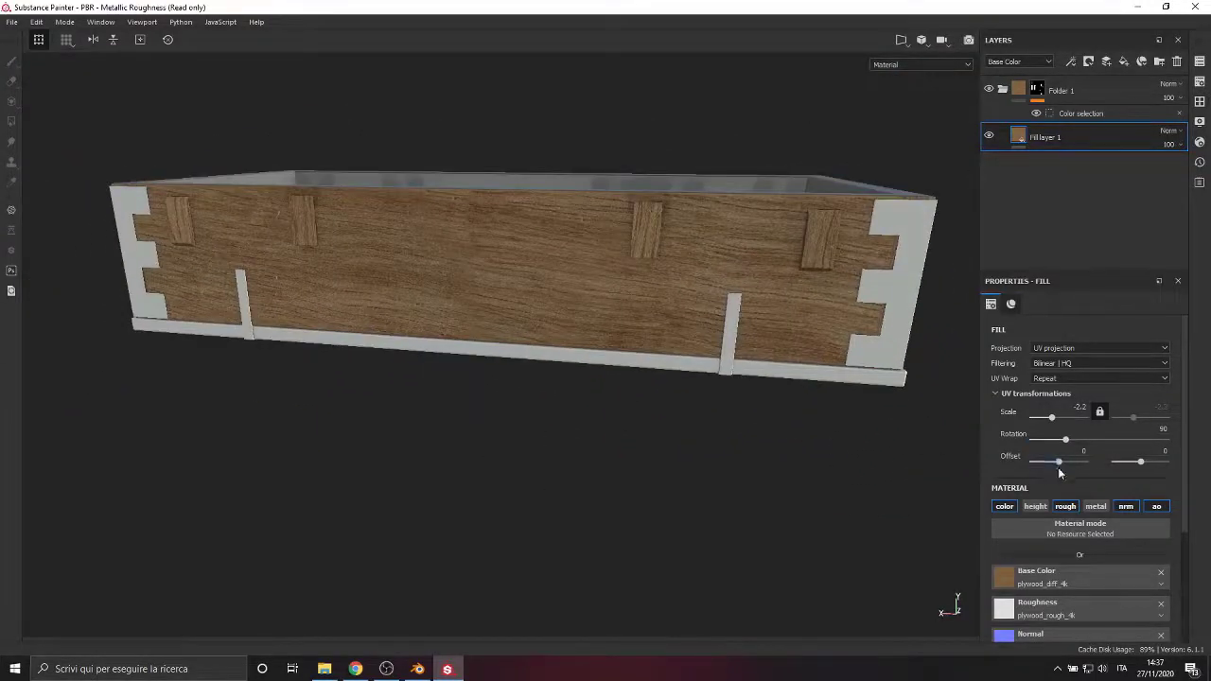
drag(1059, 462, 1066, 463)
scroll(620, 510, down, 3)
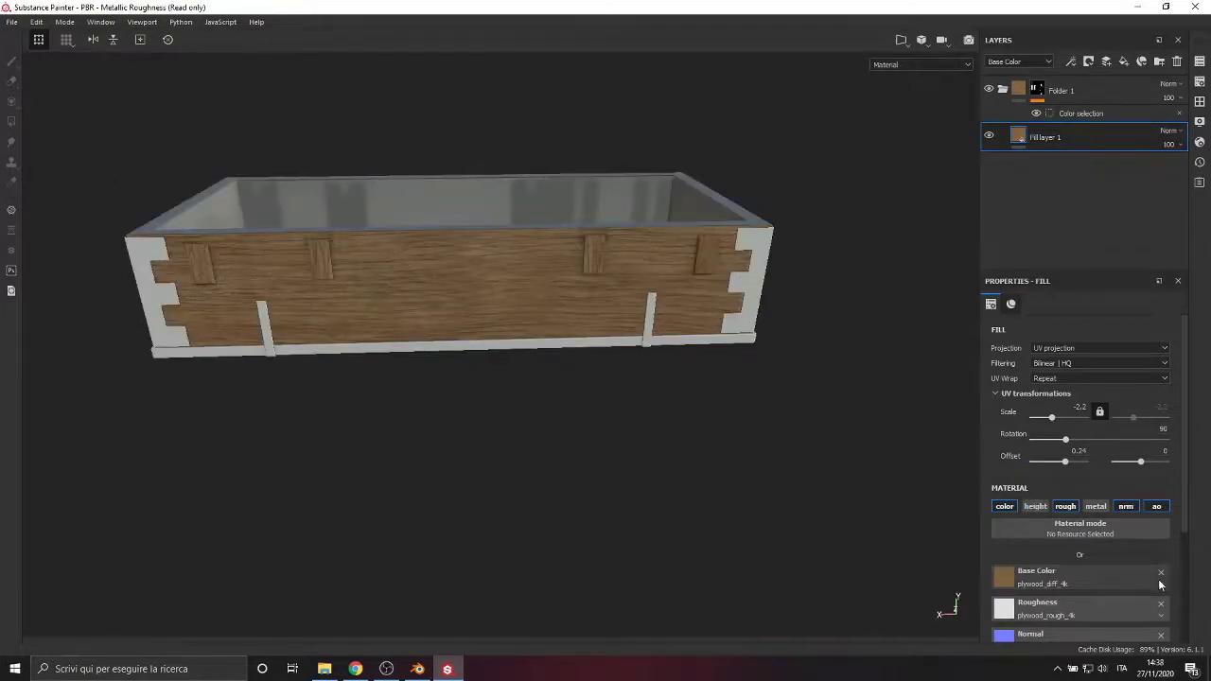
Remove the plywood texture from the fill layer's base color and add a new fill layer above it
click(1161, 573)
alt+drag(473, 312, 520, 393)
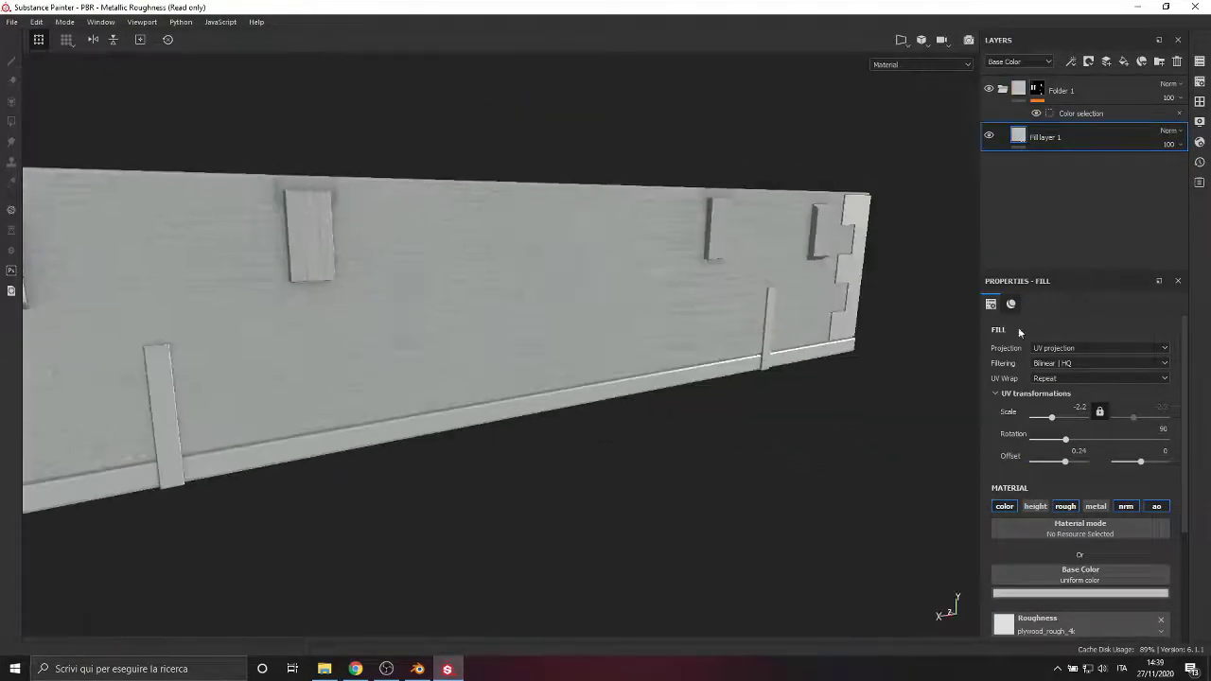
right_click(1035, 142)
click(1104, 402)
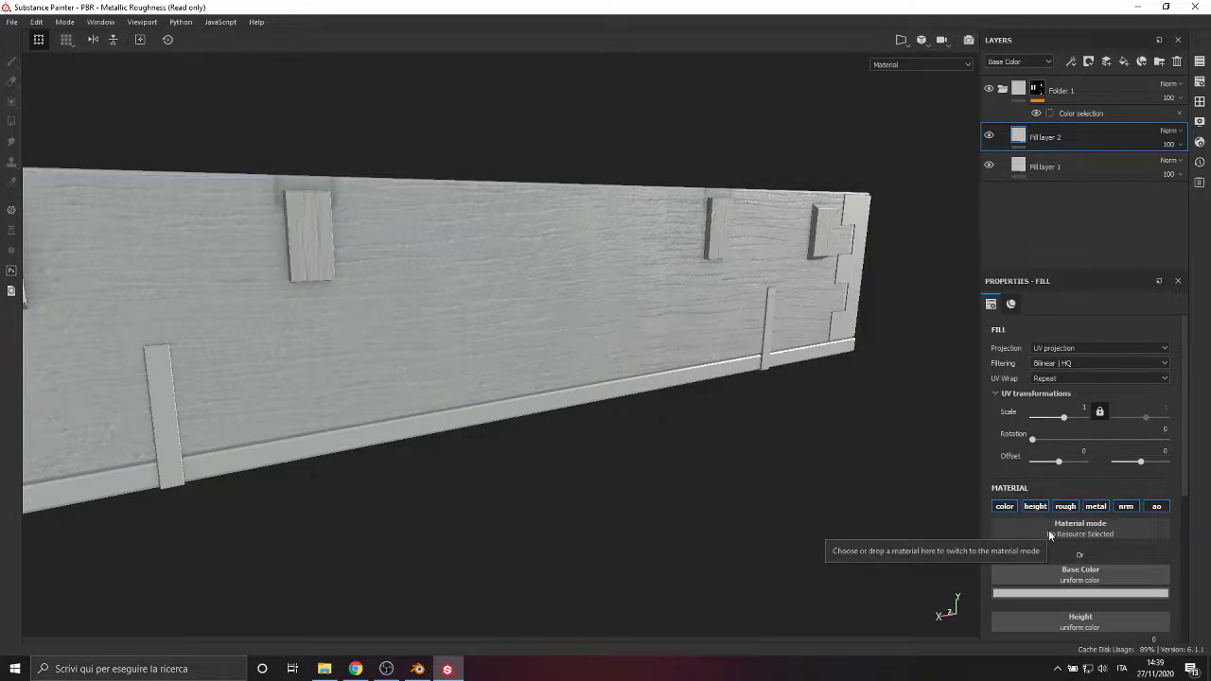
Limit the new fill layer to the color channel and give it a dark olive green base color
drag(1035, 506, 1163, 511)
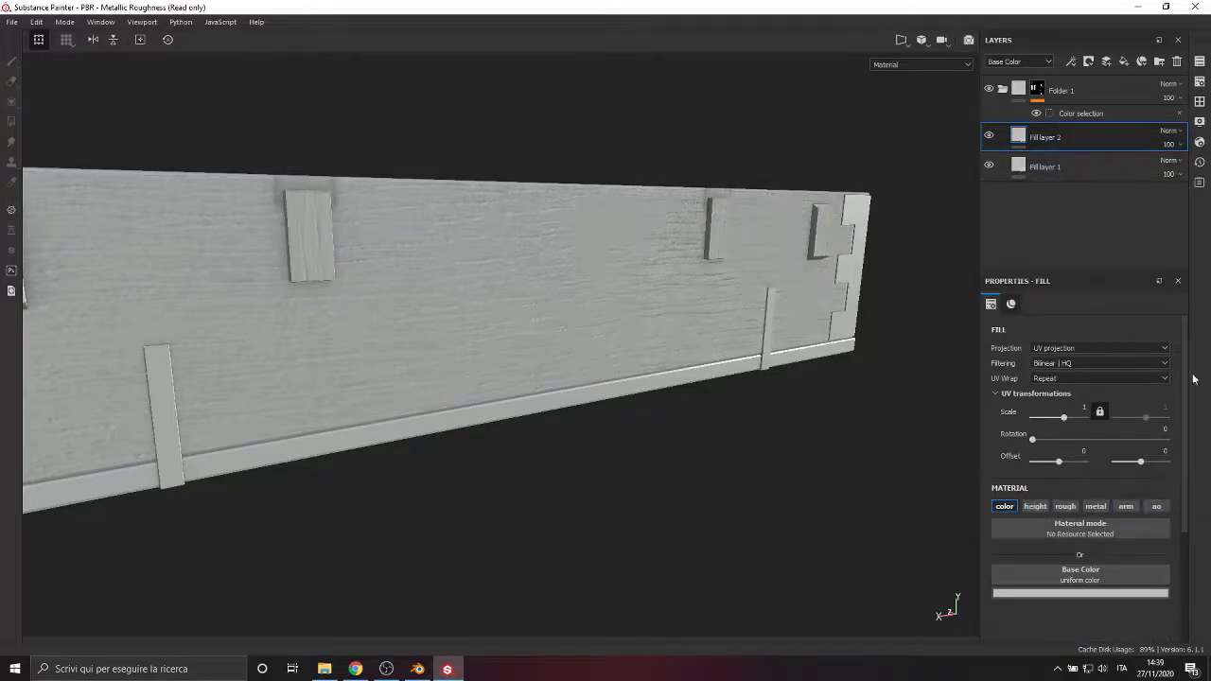
click(1060, 594)
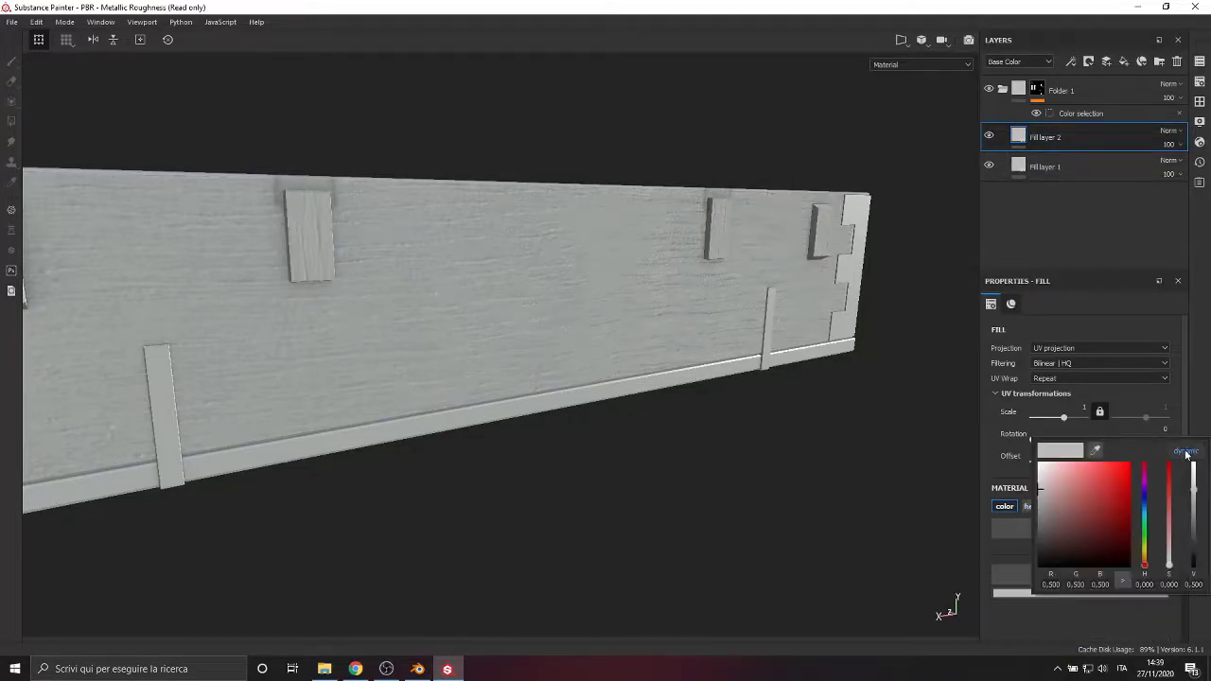
drag(1144, 564, 1144, 547)
drag(1079, 519, 1048, 543)
click(652, 463)
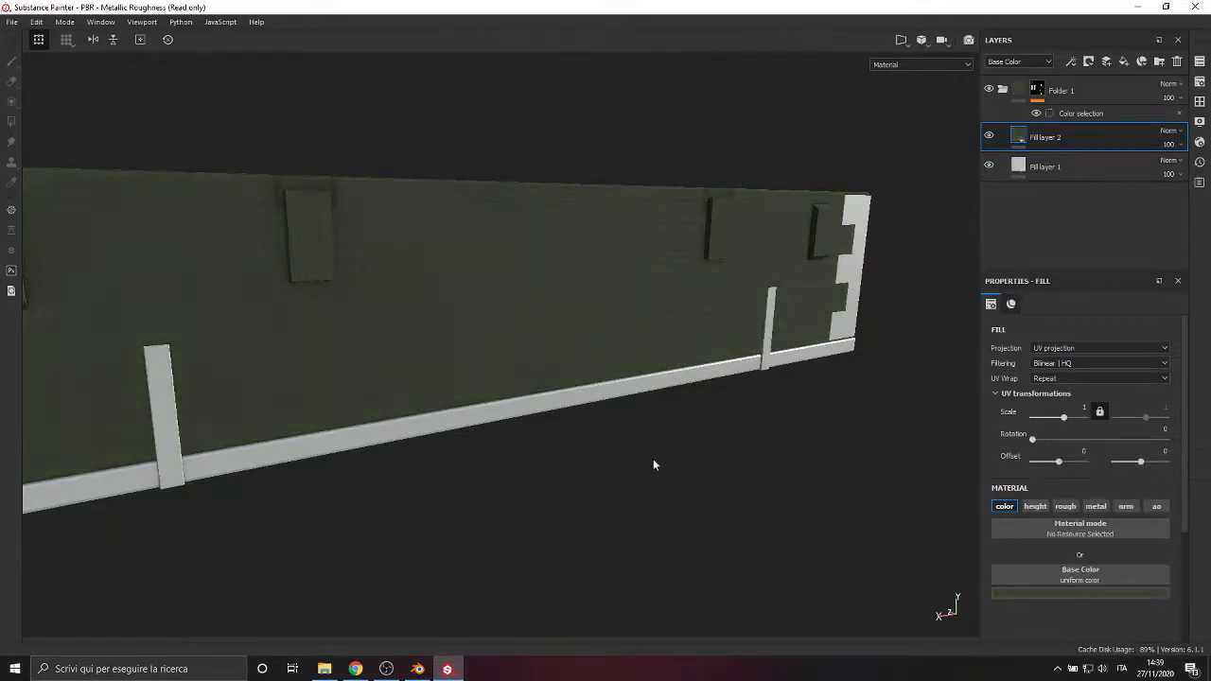
alt+drag(652, 463, 481, 366)
alt+right_drag(481, 362, 444, 405)
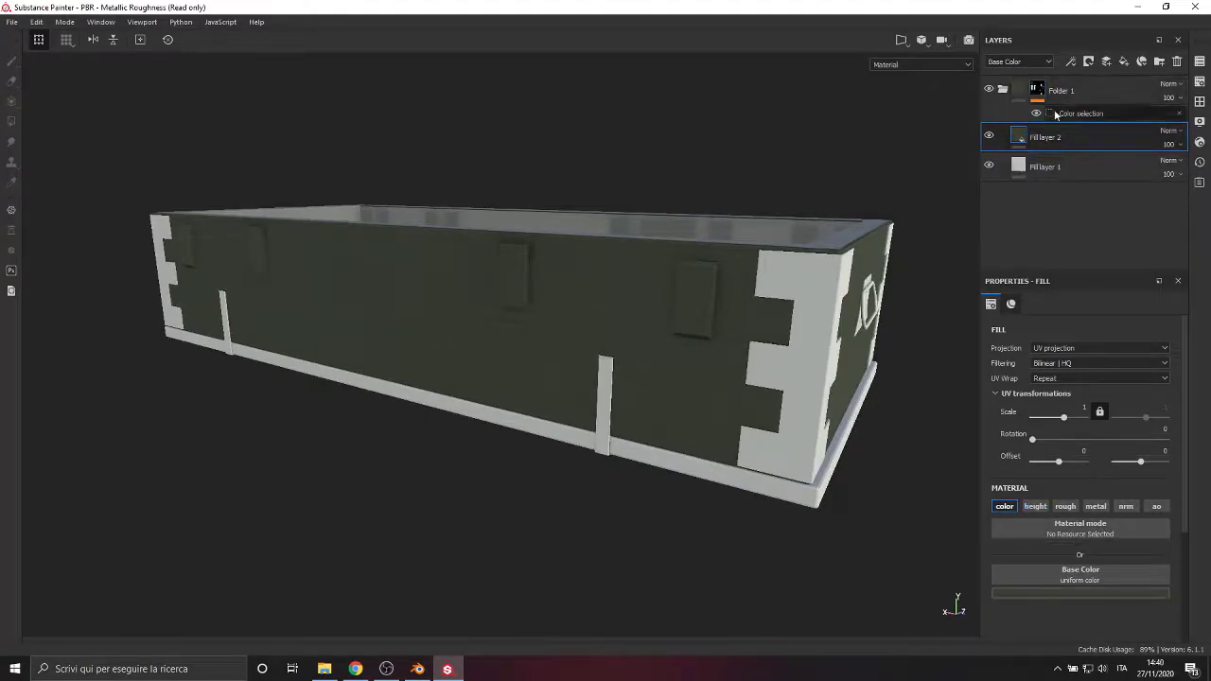
Add a fill layer with a black mask above the green paint and apply the Metal Edge Wear generator to its mask
click(1123, 61)
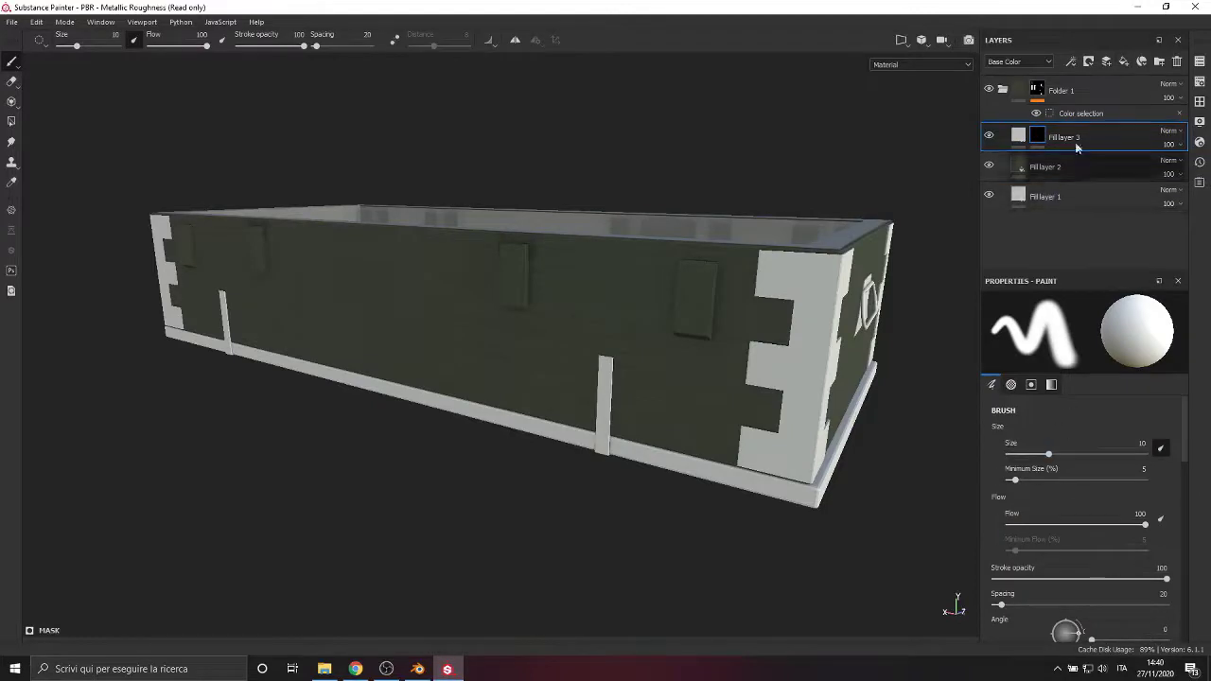
click(1071, 62)
click(1076, 83)
click(1051, 323)
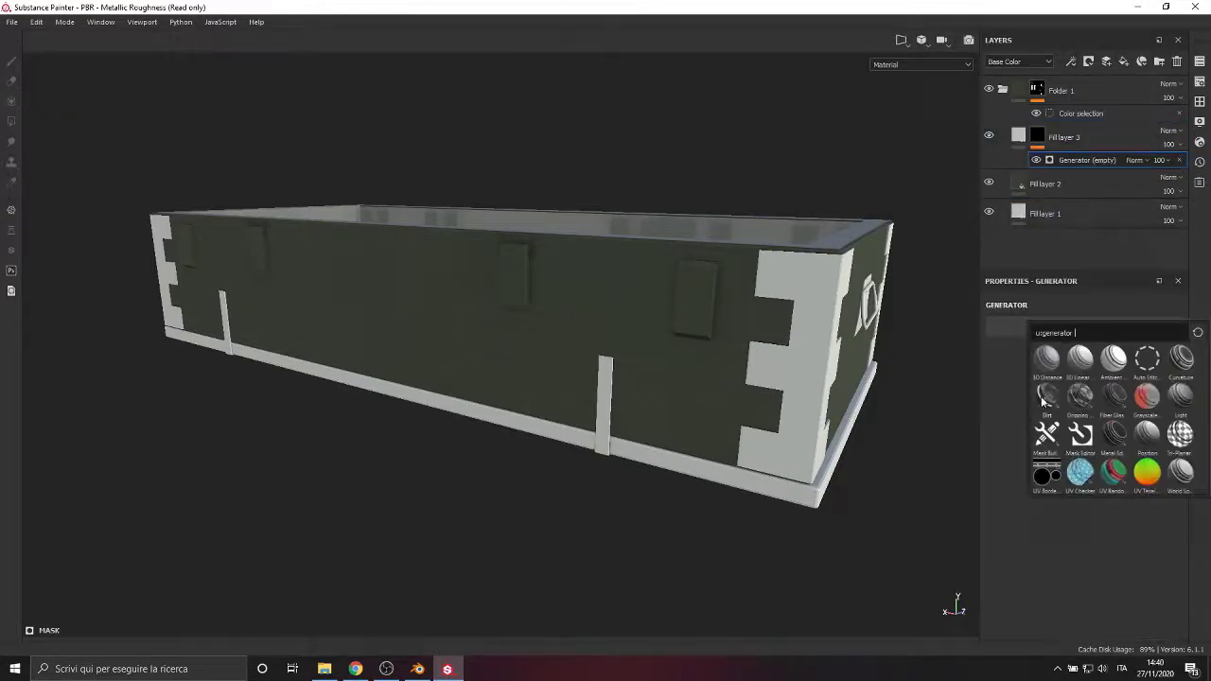
click(1114, 433)
In the Mask view, set the Metal Edge Wear generator's Ambient Occlusion Masking to 0.41 and Wear Level to 0.63
click(906, 66)
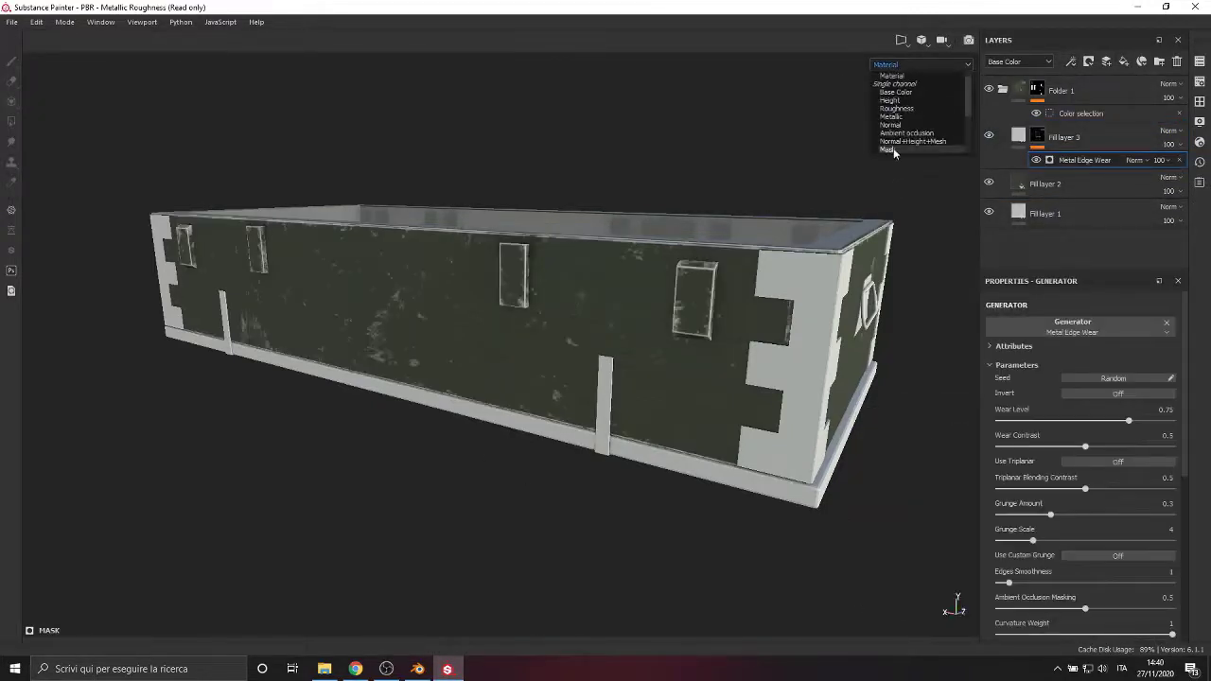
click(890, 150)
alt+drag(227, 360, 305, 364)
alt+middle_drag(305, 364, 604, 350)
mouse_move(604, 350)
alt+mouse_down()
mouse_move(689, 356)
mouse_move(561, 327)
mouse_move(587, 335)
alt+mouse_up()
scroll(1081, 502, down, 4)
scroll(1080, 502, up, 3)
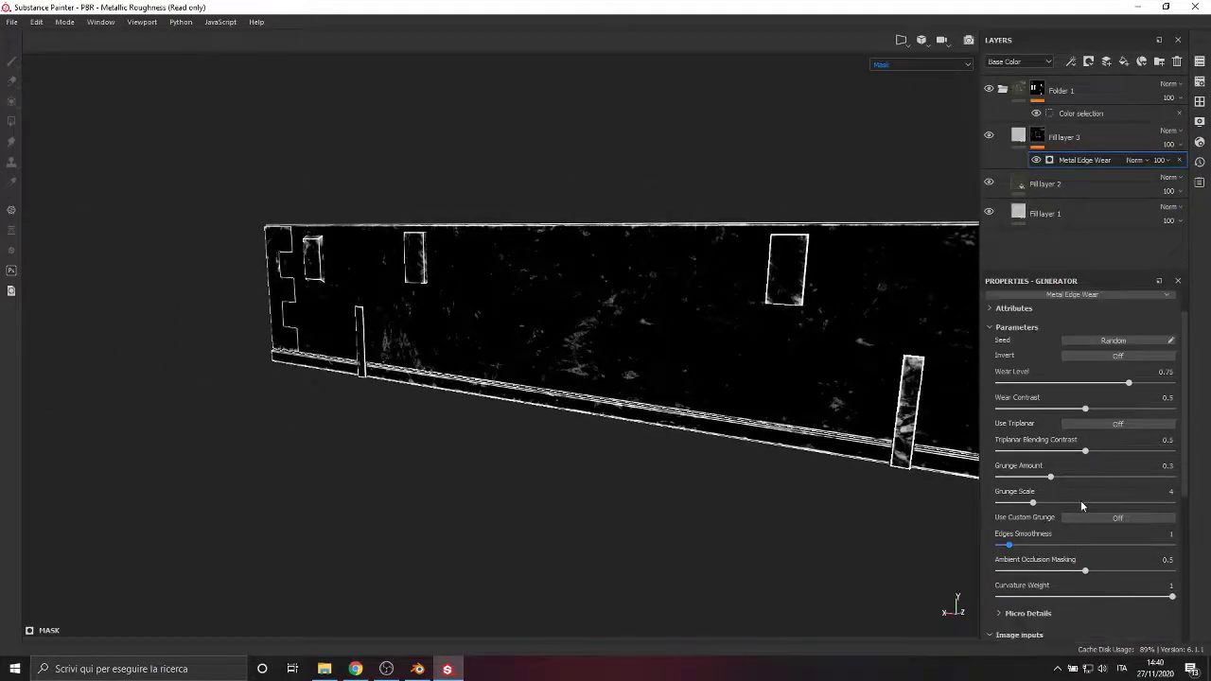
scroll(1081, 501, down, 1)
drag(1086, 533, 1069, 533)
scroll(1099, 495, up, 2)
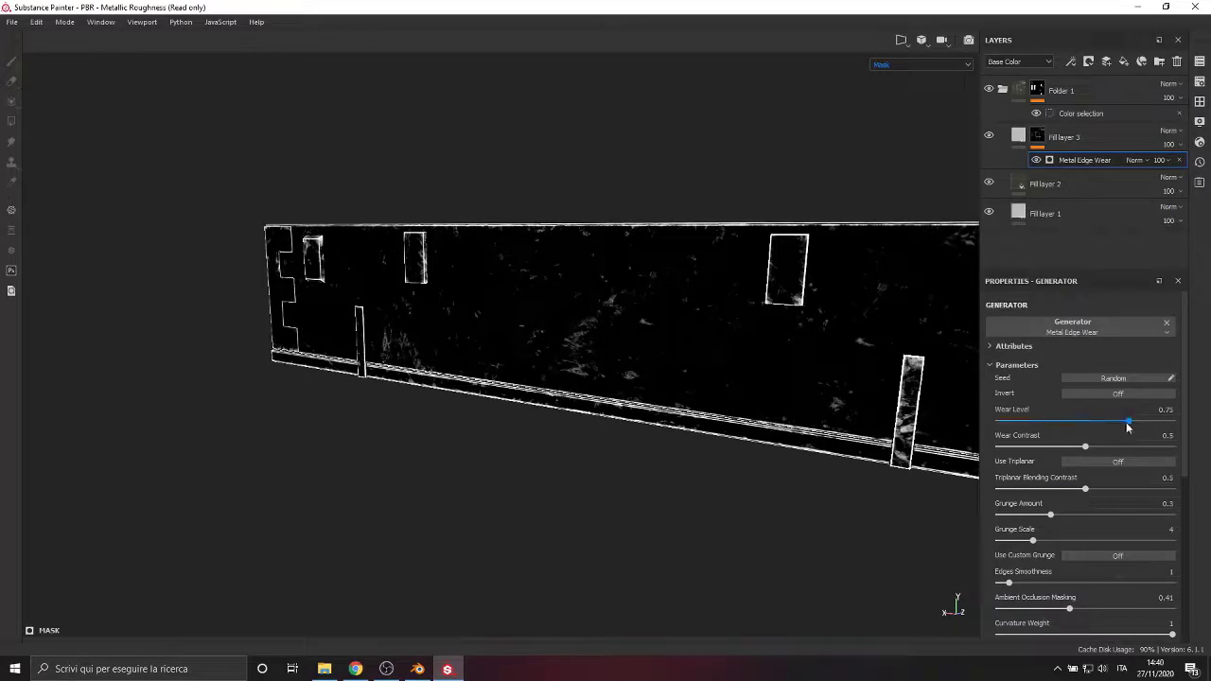
drag(1126, 422, 1105, 425)
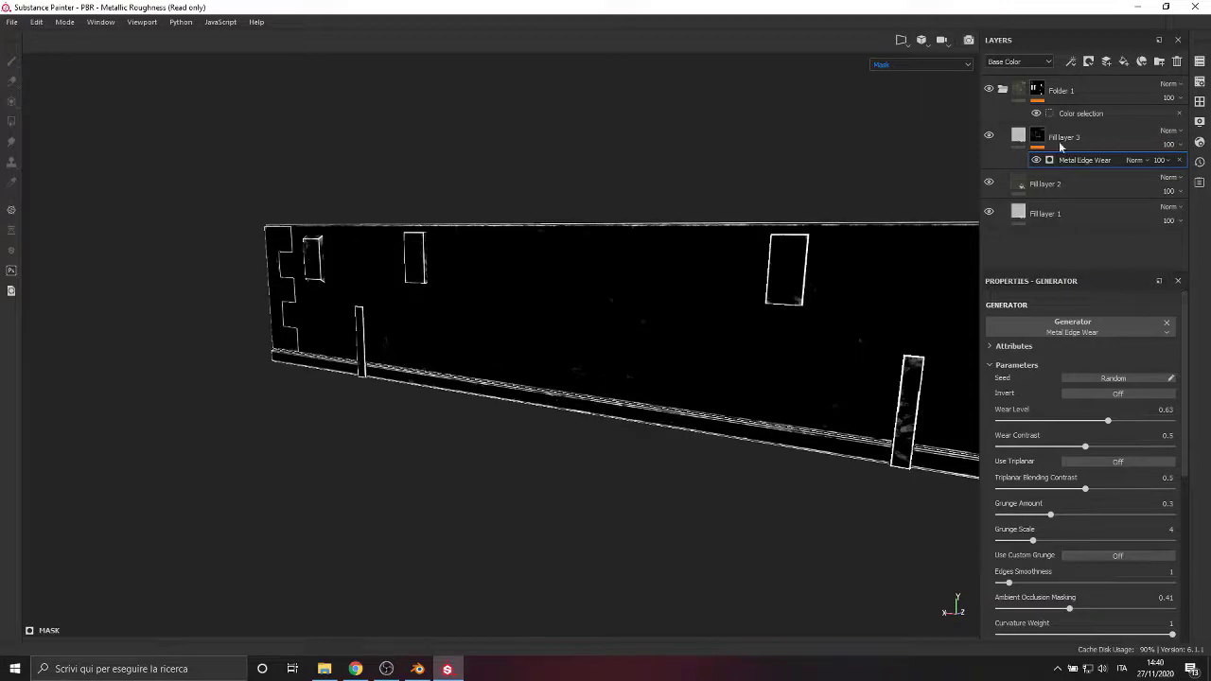
Return the viewport to Material display and inspect the edge wear near the crate's corner joint
click(939, 65)
click(937, 75)
alt+drag(416, 379, 622, 355)
scroll(589, 305, up, 3)
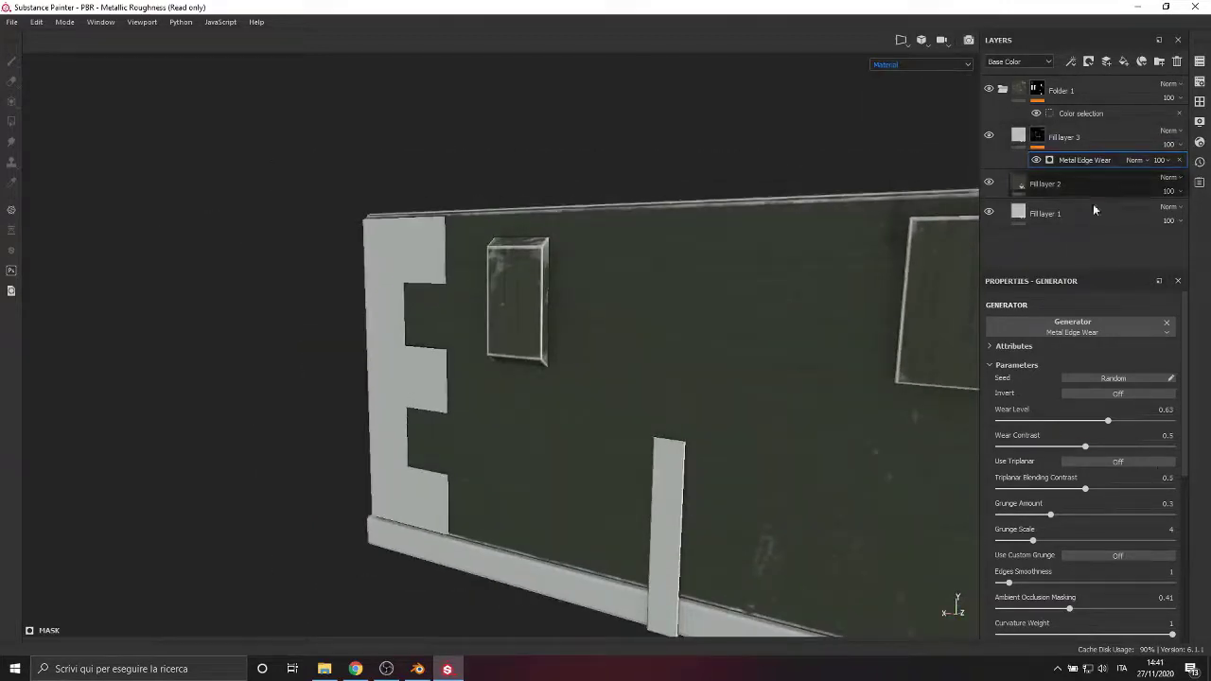
click(1070, 61)
click(1083, 100)
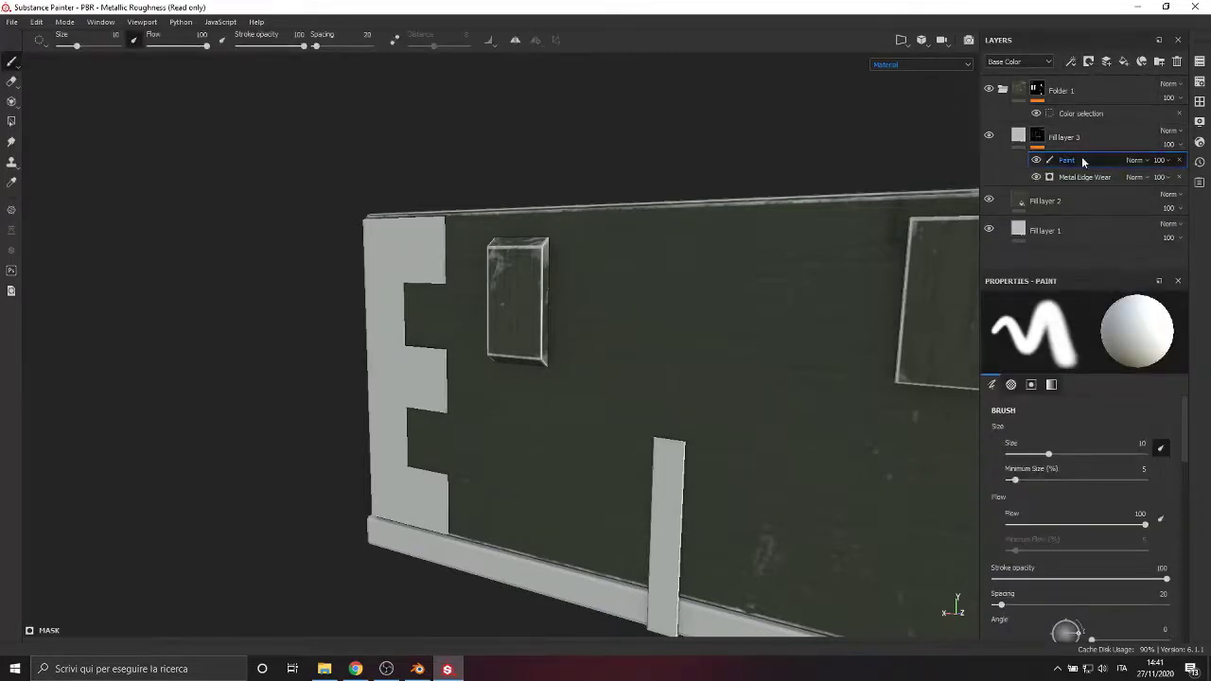
key(ctrl+z)
Add a fill effect above Metal Edge Wear in the edge-wear layer's mask and set its grayscale to Grunge Concrete Old
click(1070, 62)
click(1080, 115)
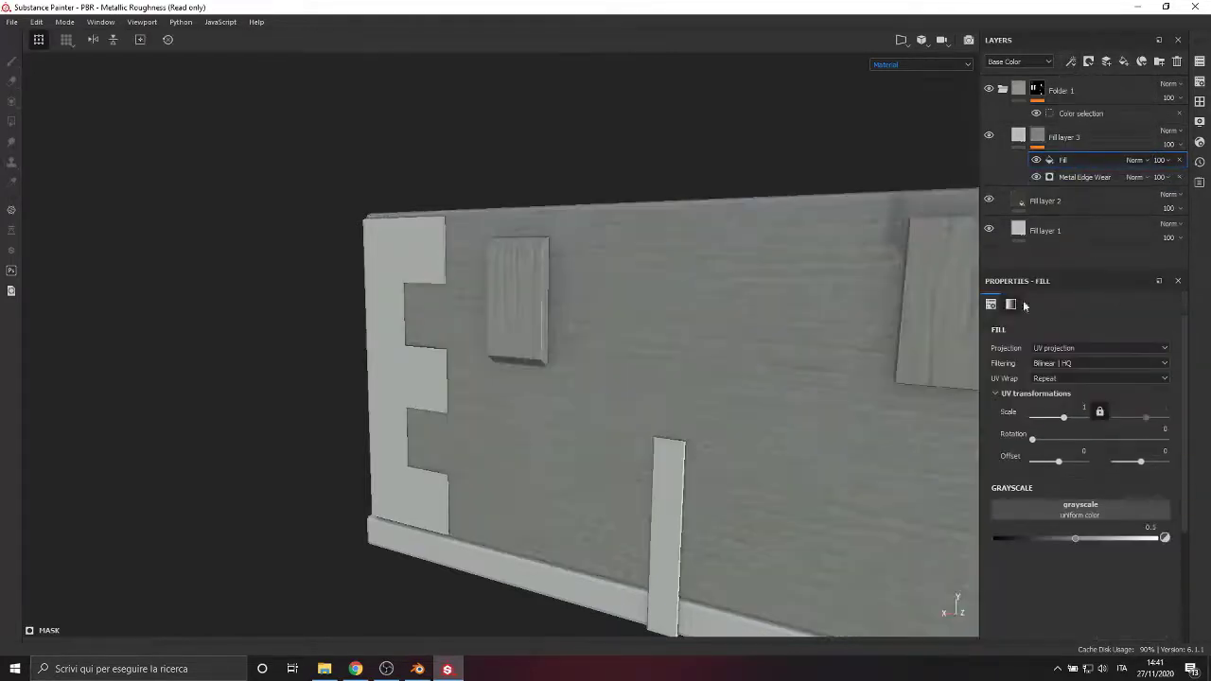
click(1084, 511)
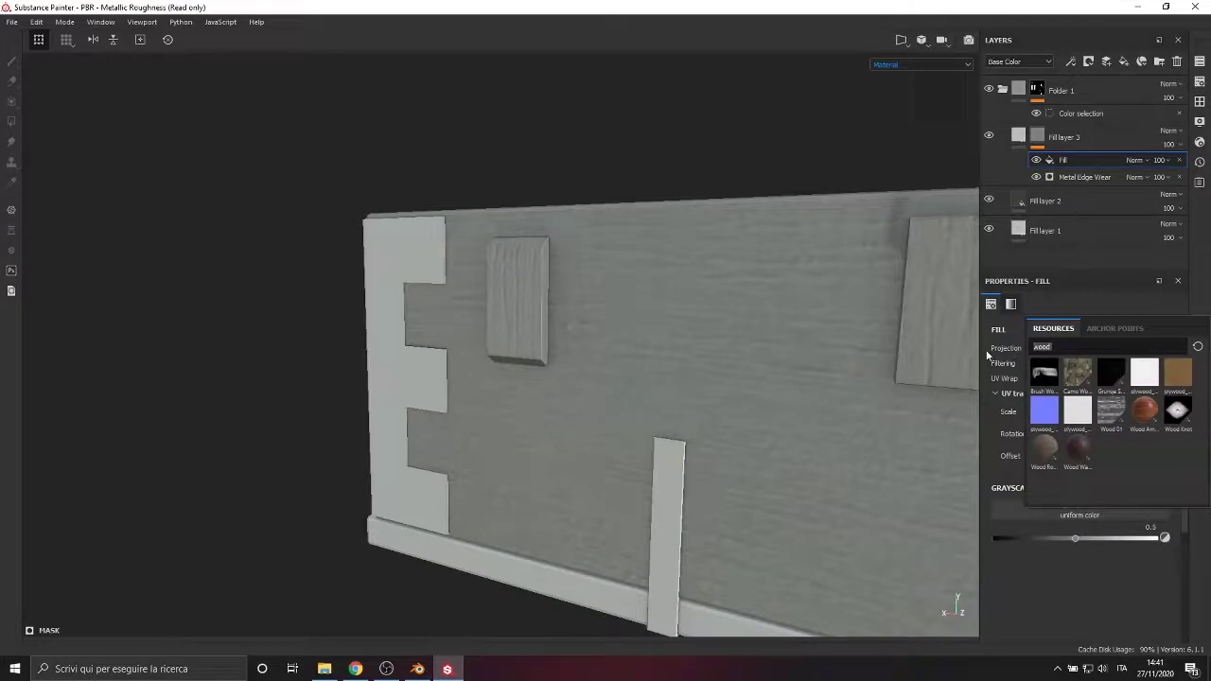
text(grug)
scroll(1124, 473, down, 3)
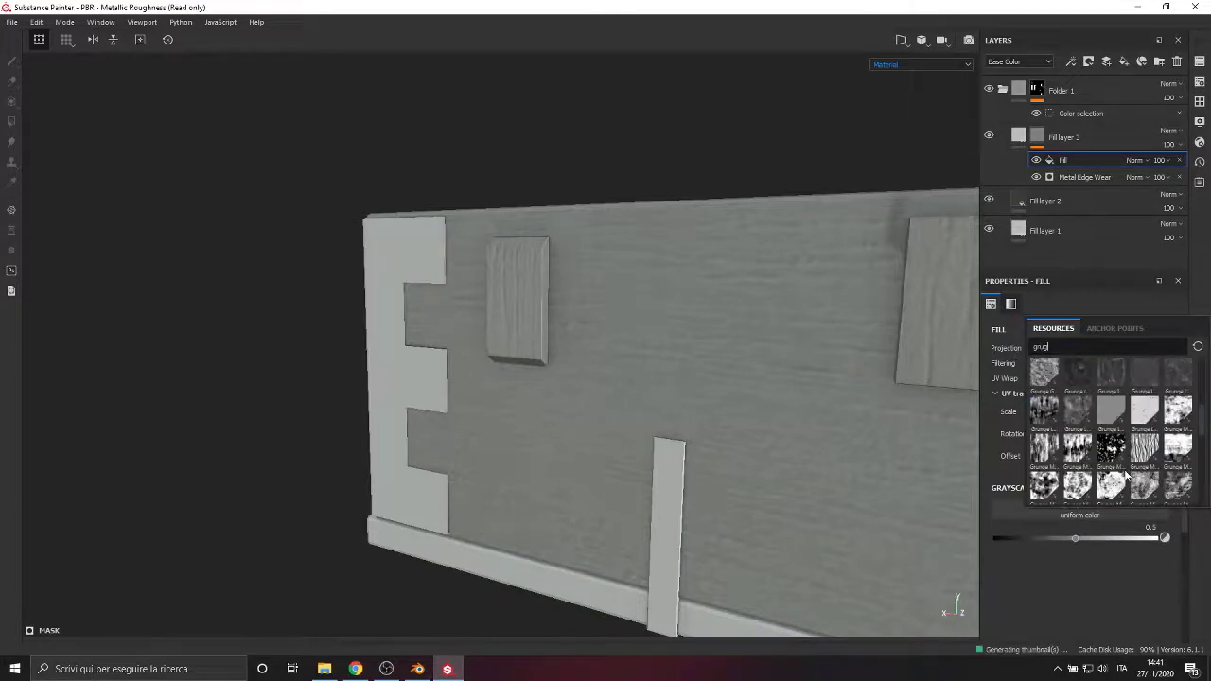
text(e)
scroll(1134, 465, down, 2)
scroll(1136, 463, up, 1)
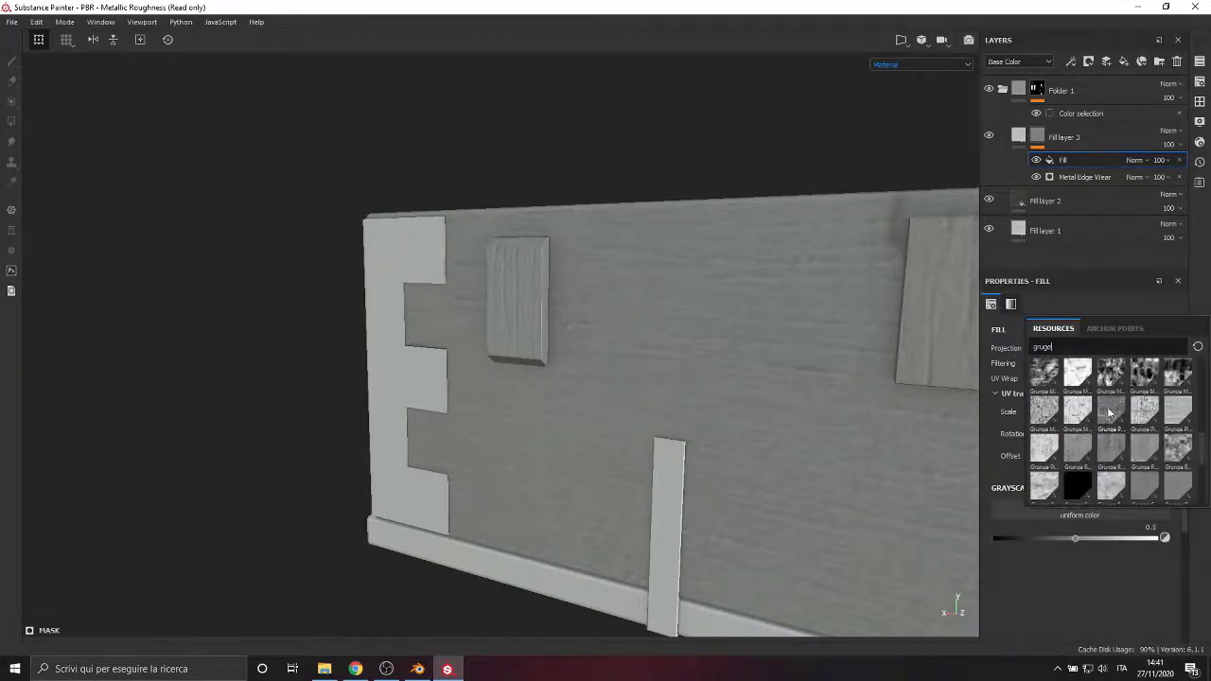
mouse_move(1108, 413)
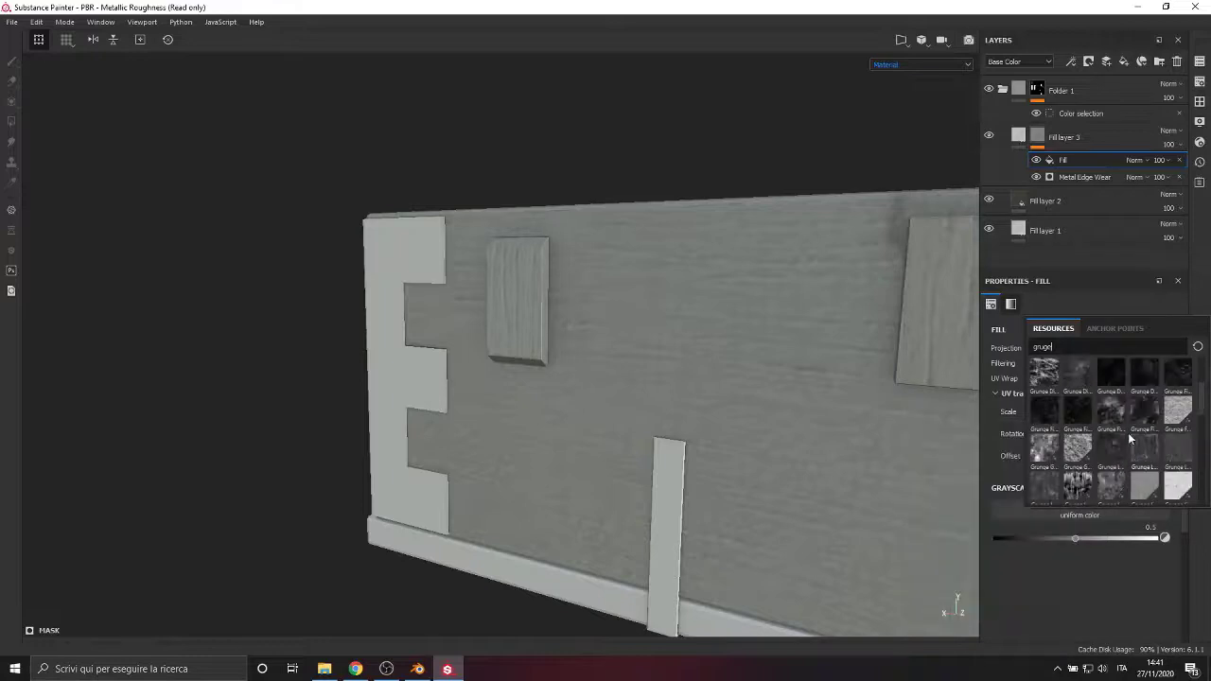
scroll(1126, 435, up, 5)
text(conc)
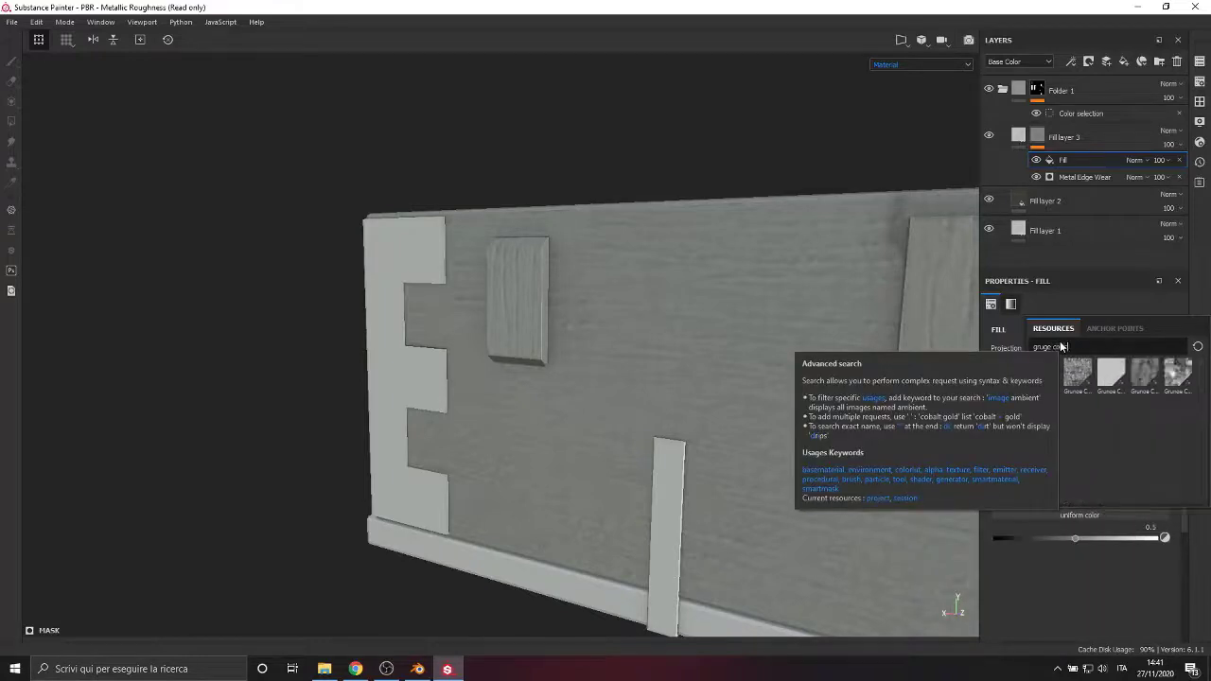
click(1180, 380)
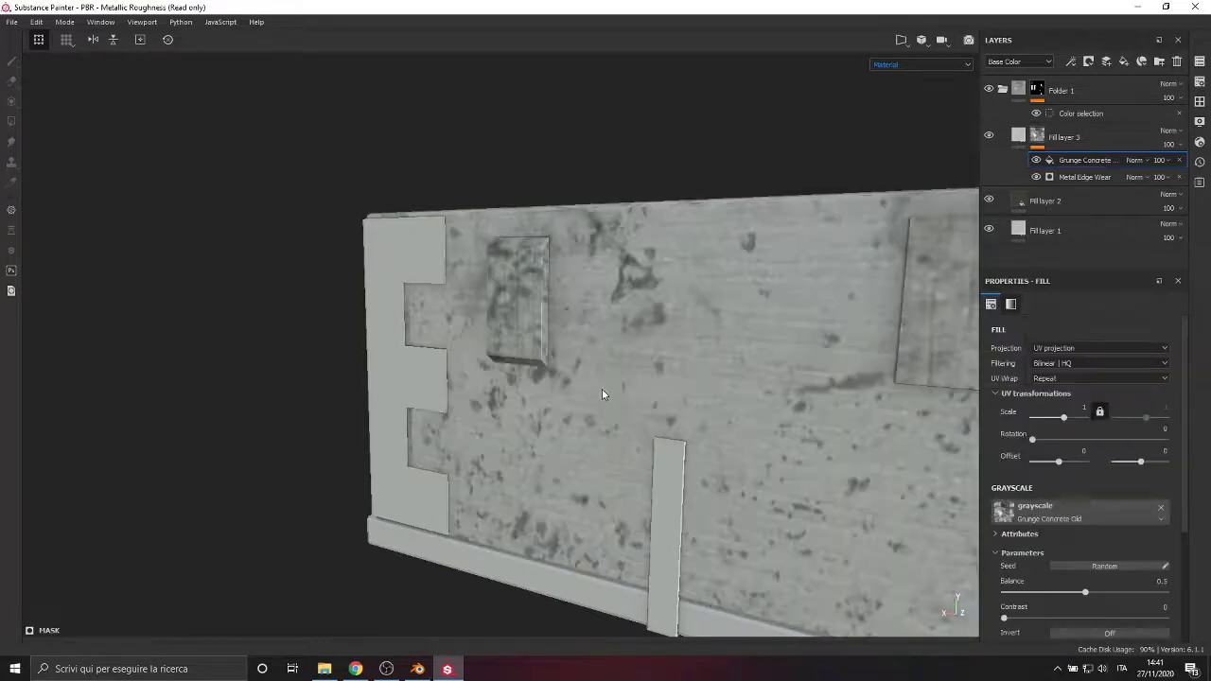
Set the Grunge Concrete Old effect's blending mode to Multiply and check the worn edges along the crate's side
alt+drag(600, 392, 659, 349)
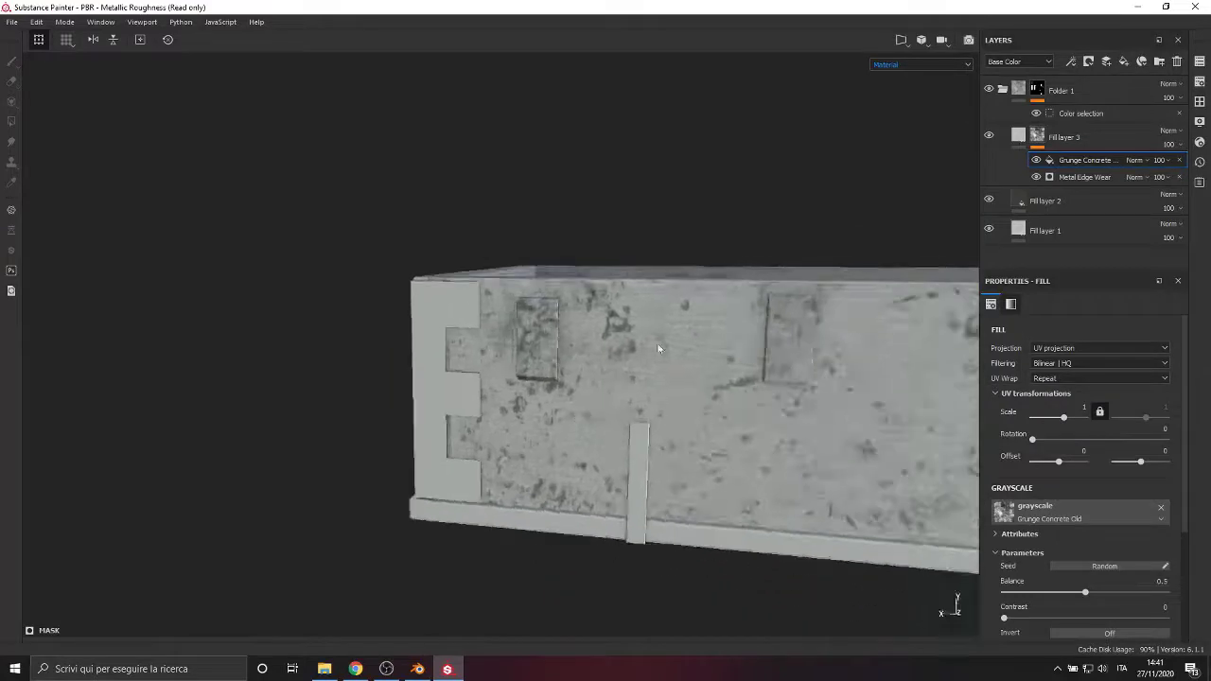
click(1148, 166)
click(1147, 222)
alt+drag(606, 360, 742, 427)
alt+drag(762, 497, 542, 377)
scroll(543, 373, down, 3)
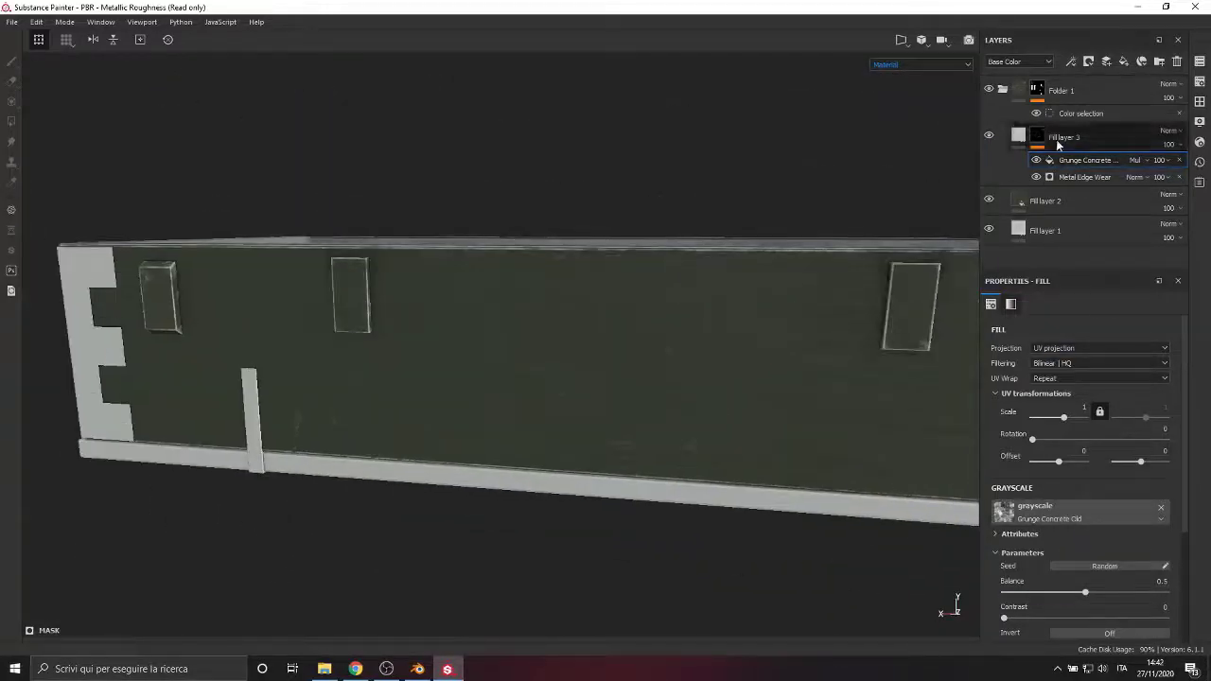
Give the edge-wear fill layer a muted light olive green base color
click(1018, 135)
click(1055, 593)
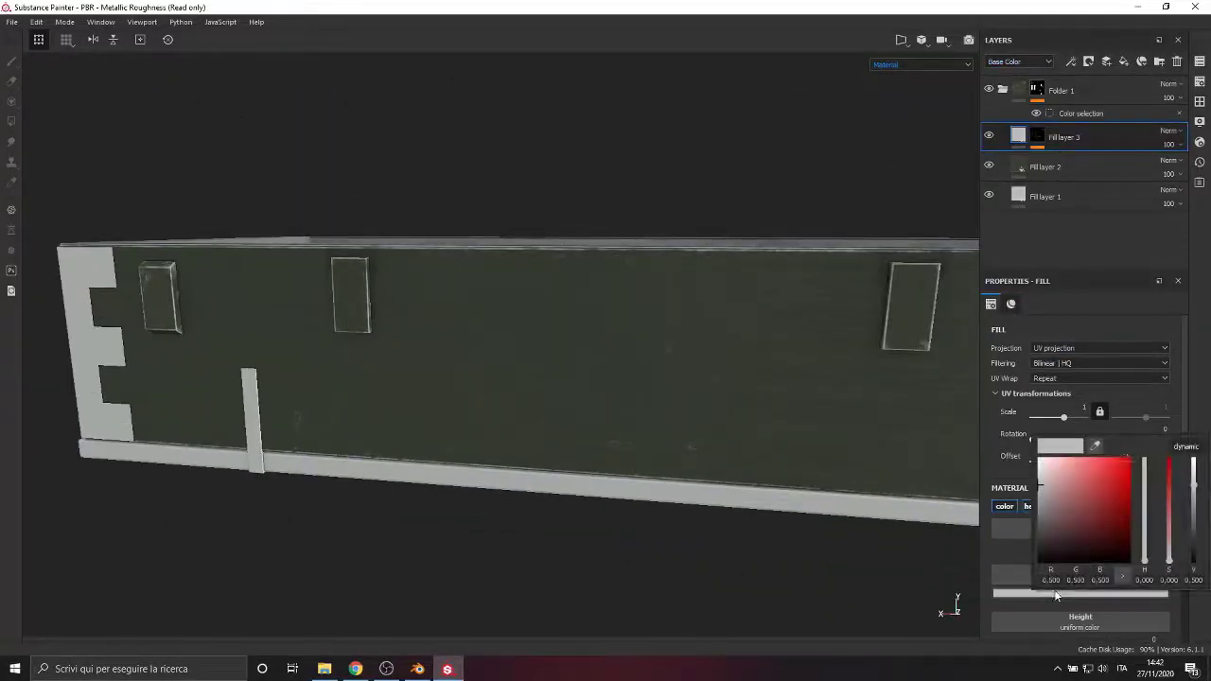
click(1145, 548)
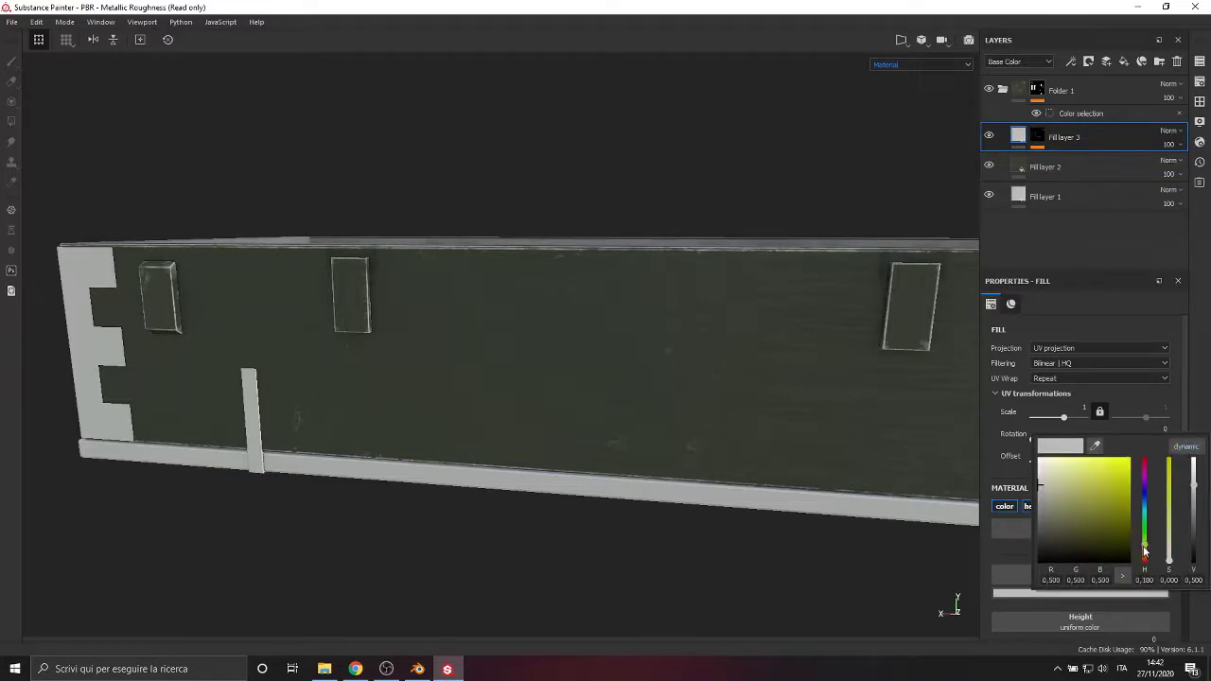
drag(1056, 489, 1066, 523)
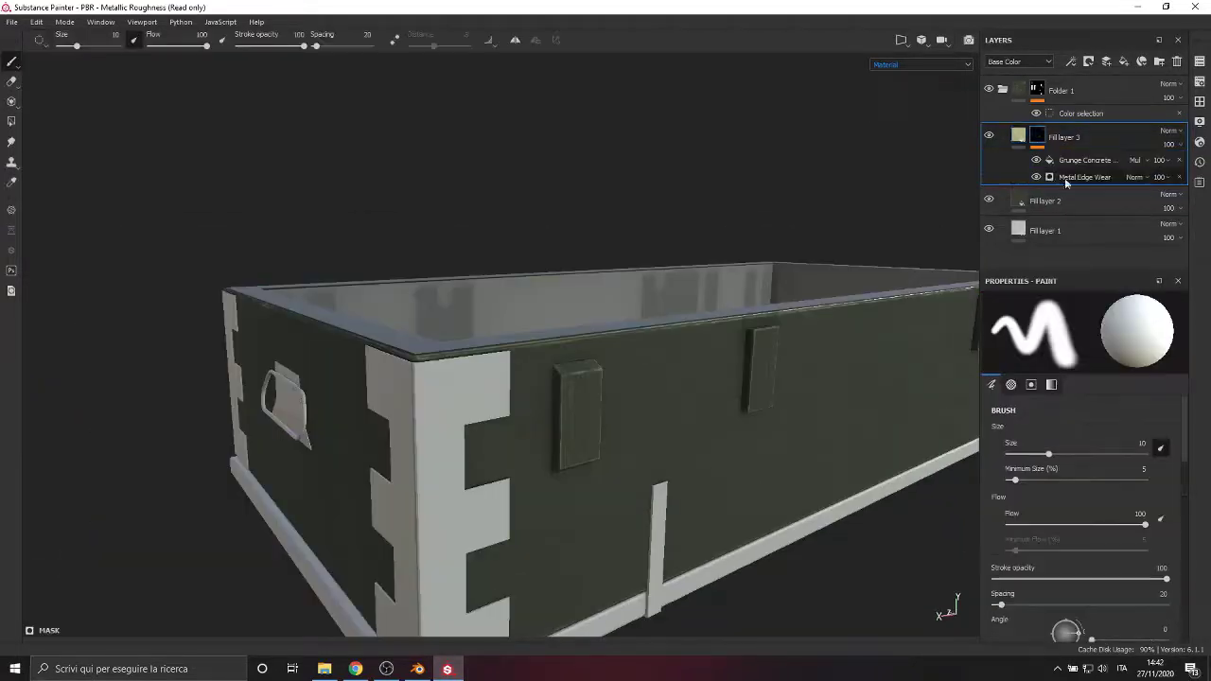
In the Mask view, set the Metal Edge Wear generator's Wear Contrast to 0.53, Wear Level to 0.74 and Grunge Amount to 0.23
click(1067, 179)
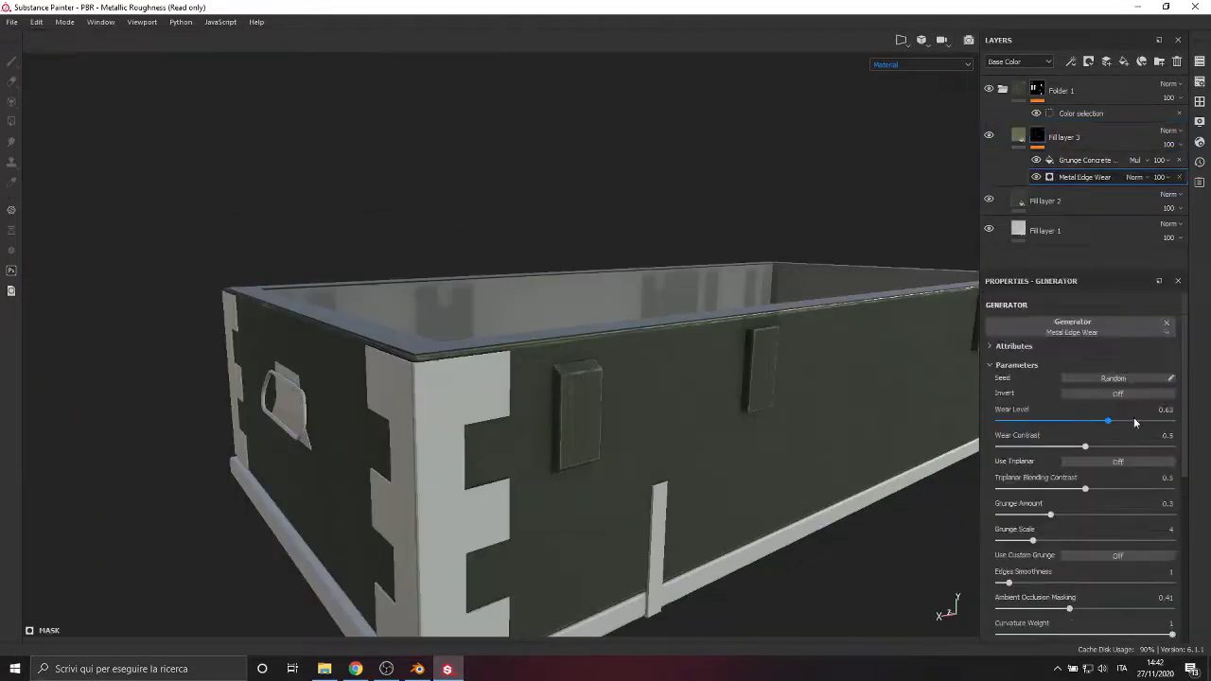
click(910, 65)
click(903, 97)
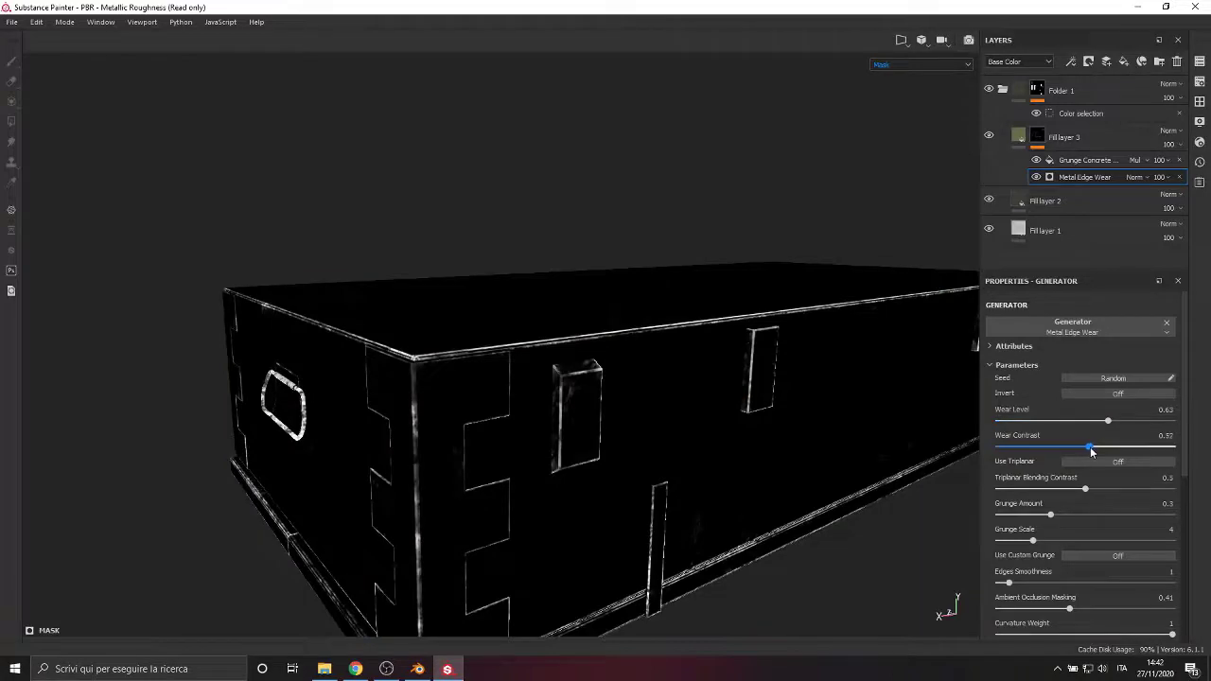
drag(1091, 451, 1057, 480)
scroll(1092, 502, down, 1)
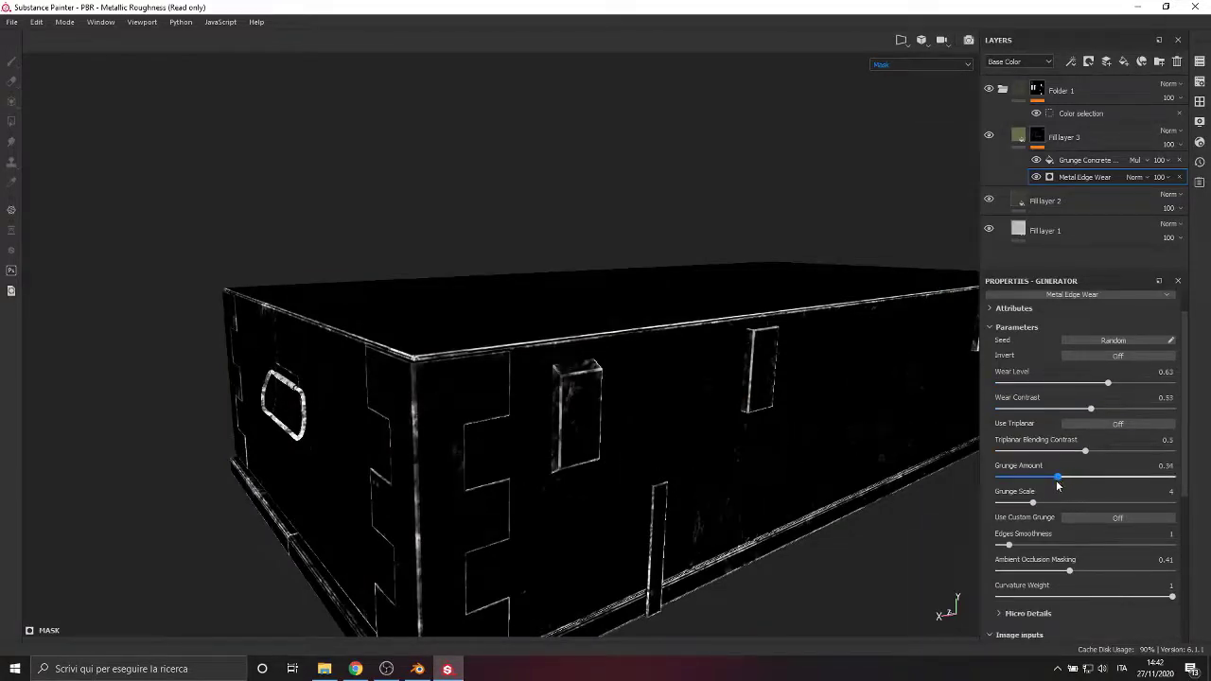
drag(1106, 389, 1128, 385)
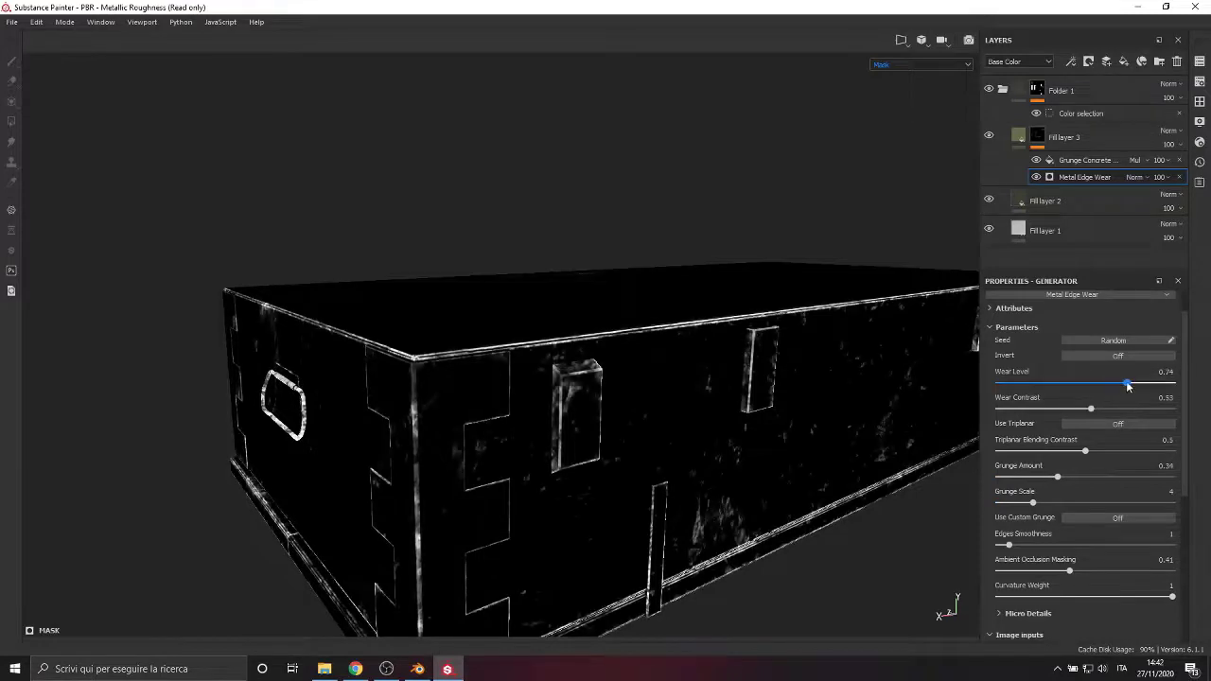
drag(1056, 476, 1038, 478)
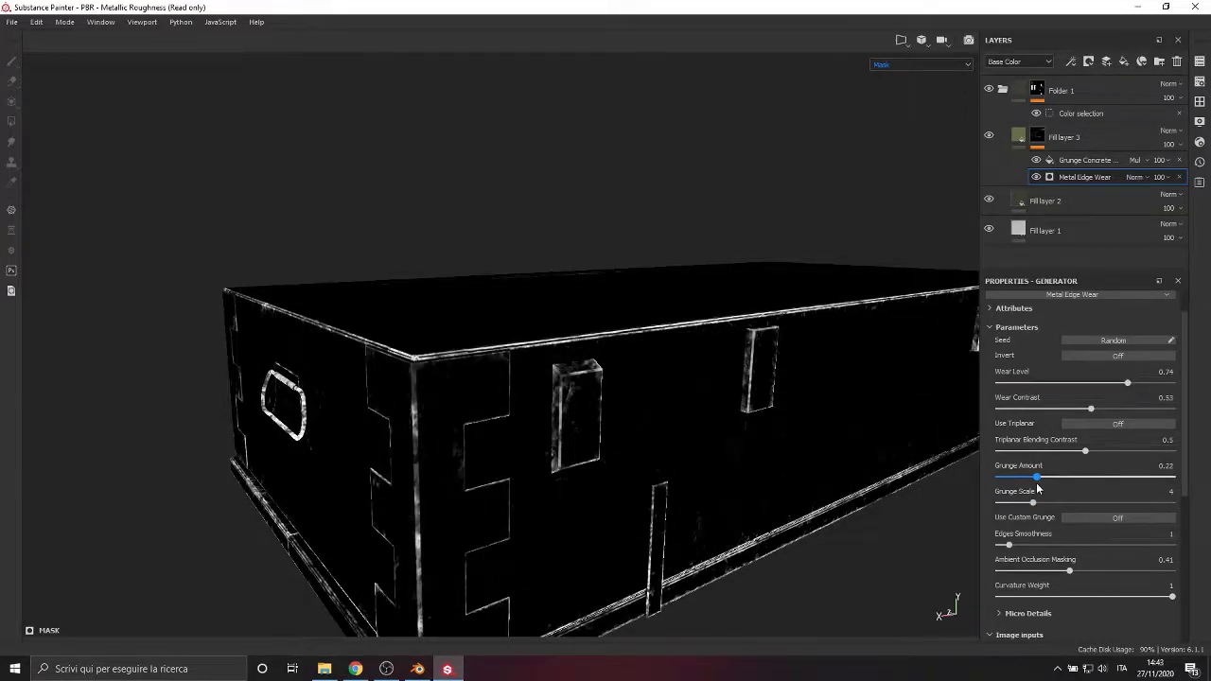
Return the viewport to Material display and inspect the adjusted edge wear around the whole crate
click(926, 65)
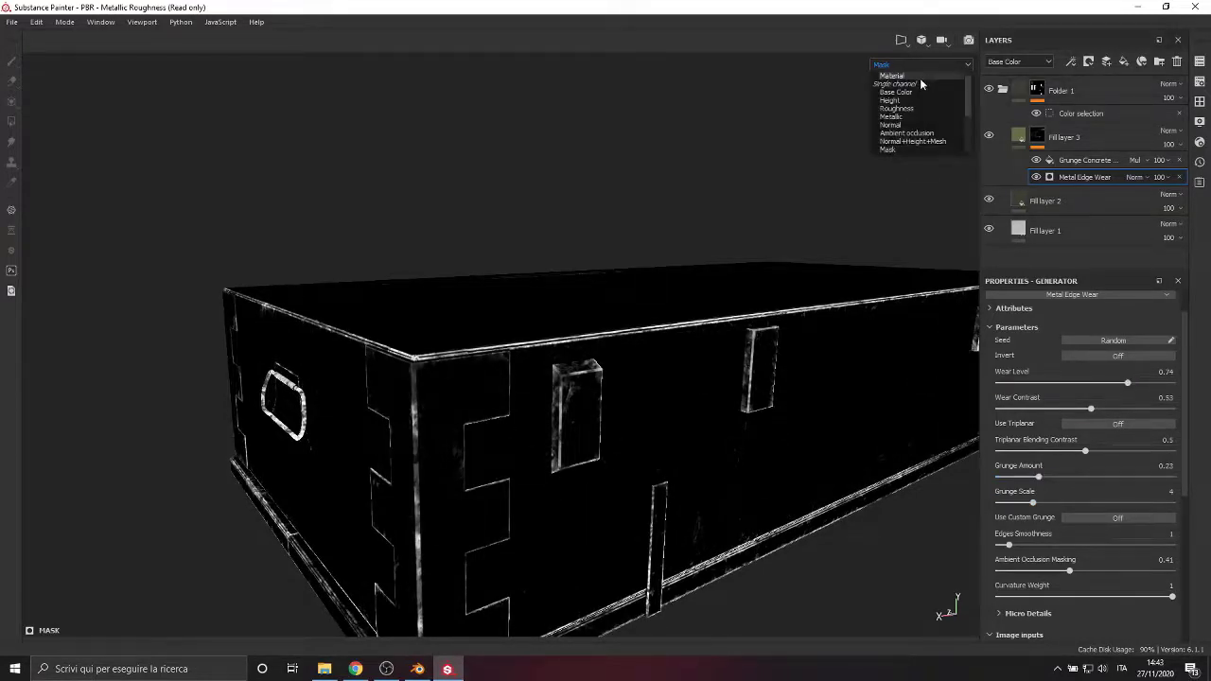
click(919, 76)
alt+drag(832, 242, 397, 369)
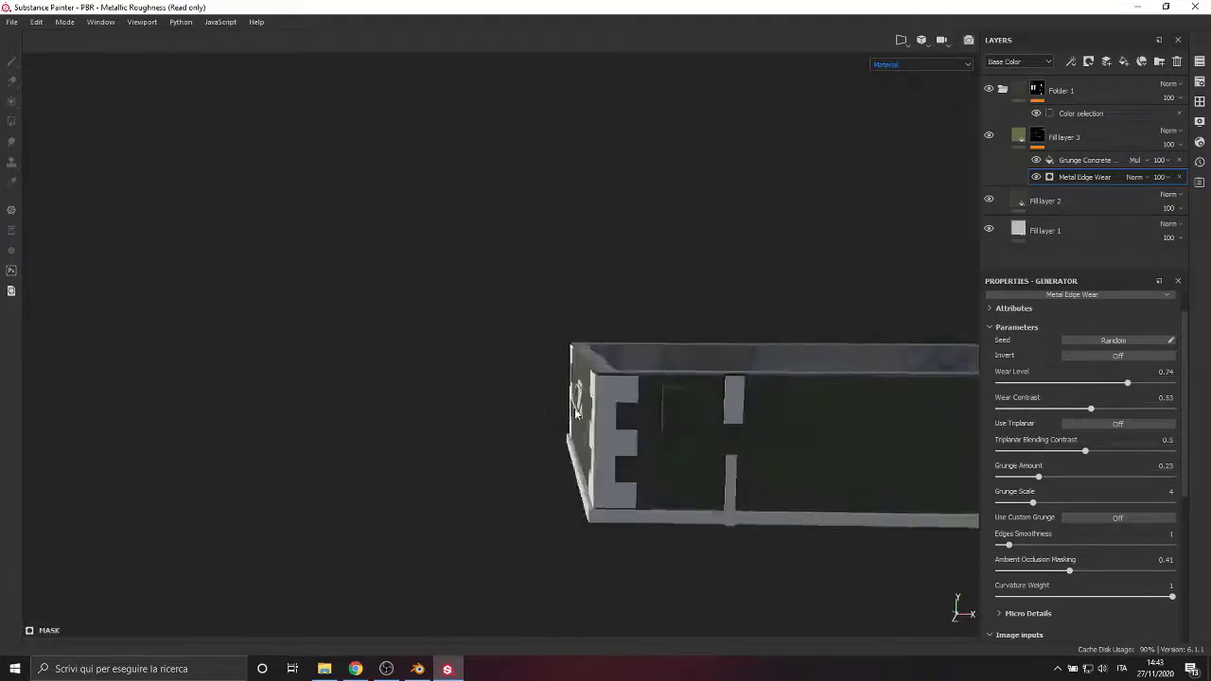
alt+middle_drag(729, 390, 322, 374)
mouse_move(841, 397)
alt+mouse_down()
mouse_move(494, 401)
mouse_move(702, 431)
alt+mouse_up()
scroll(702, 430, down, 3)
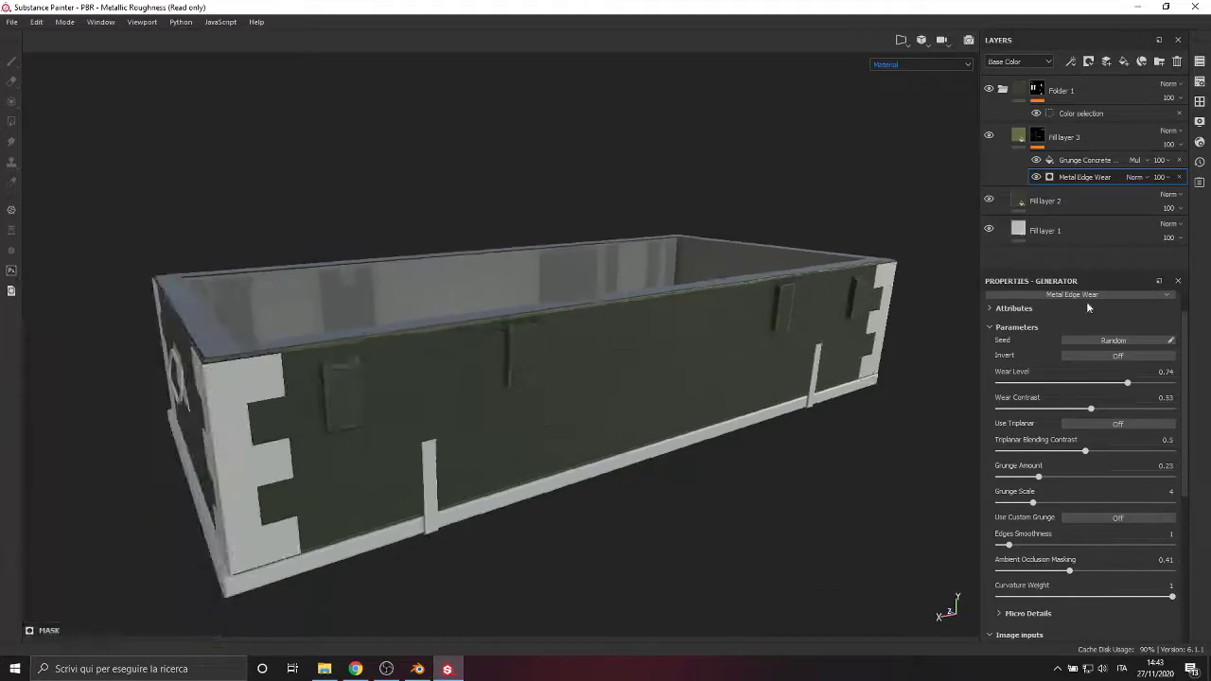
scroll(1087, 302, down, 1)
Limit the edge-wear fill layer to the color and roughness channels and set its roughness to 0.2595
click(1037, 138)
click(1019, 136)
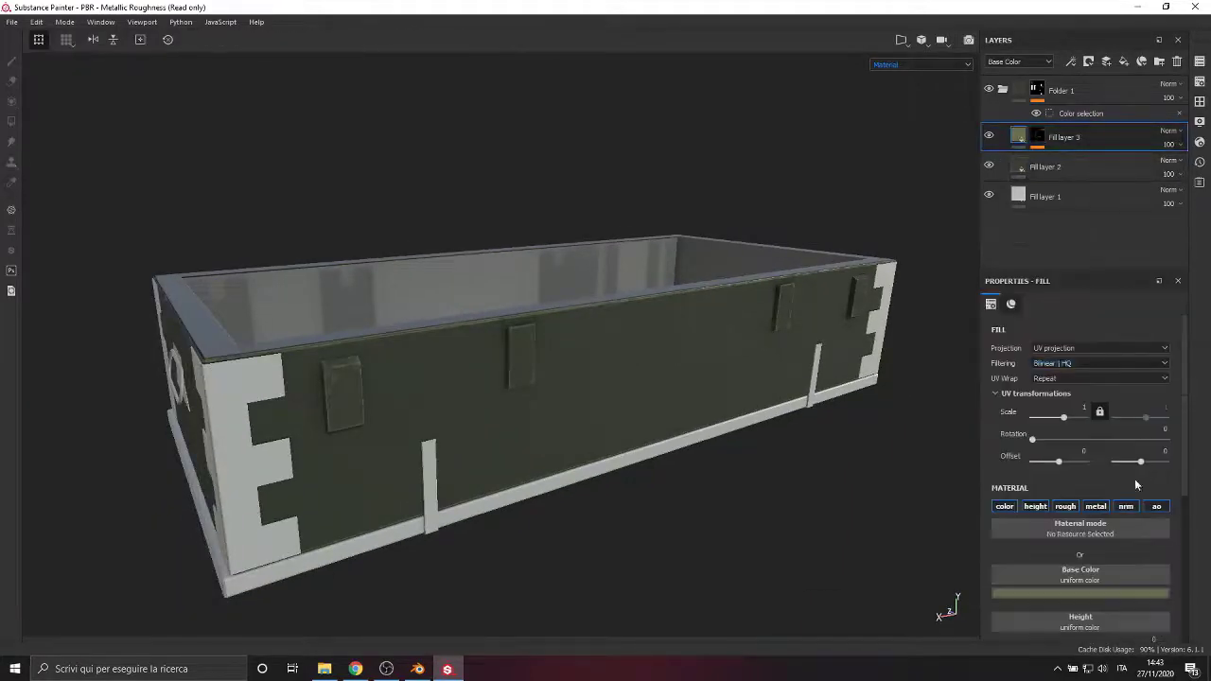
scroll(1075, 407, down, 3)
click(1096, 393)
click(1126, 393)
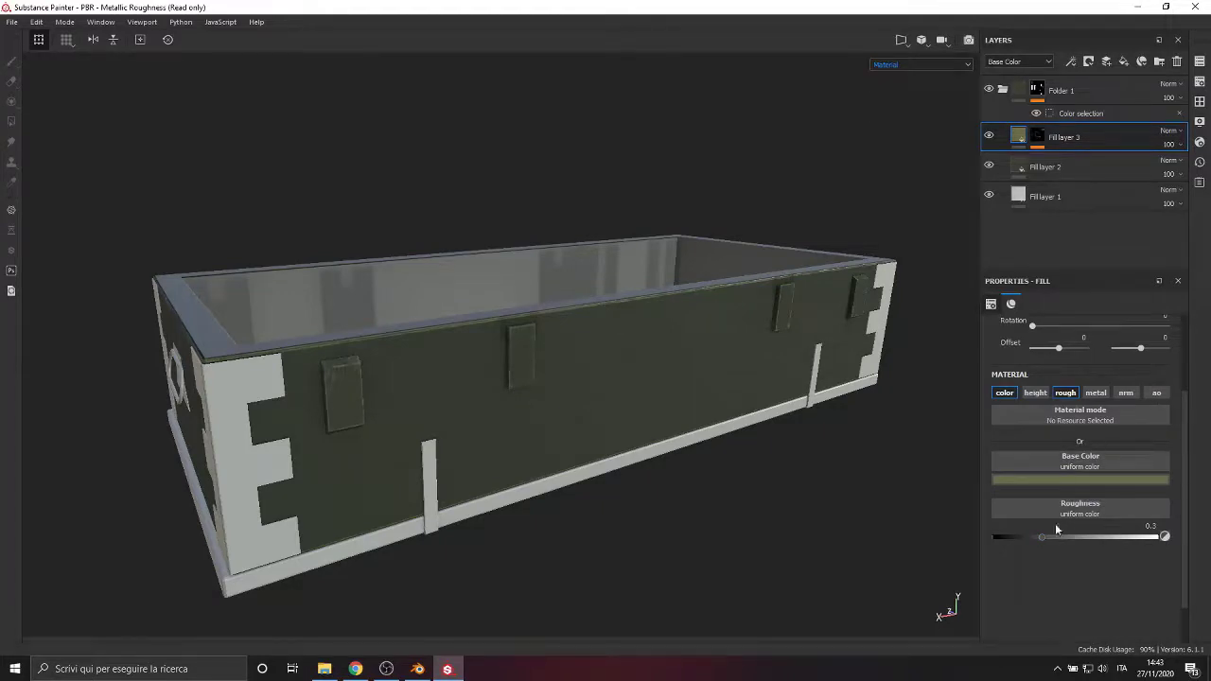
drag(1036, 537, 1036, 538)
alt+drag(425, 502, 536, 454)
scroll(581, 349, up, 3)
alt+drag(581, 350, 690, 392)
scroll(700, 419, down, 4)
mouse_move(460, 410)
alt+middle_down()
mouse_move(441, 427)
mouse_move(452, 425)
alt+middle_up()
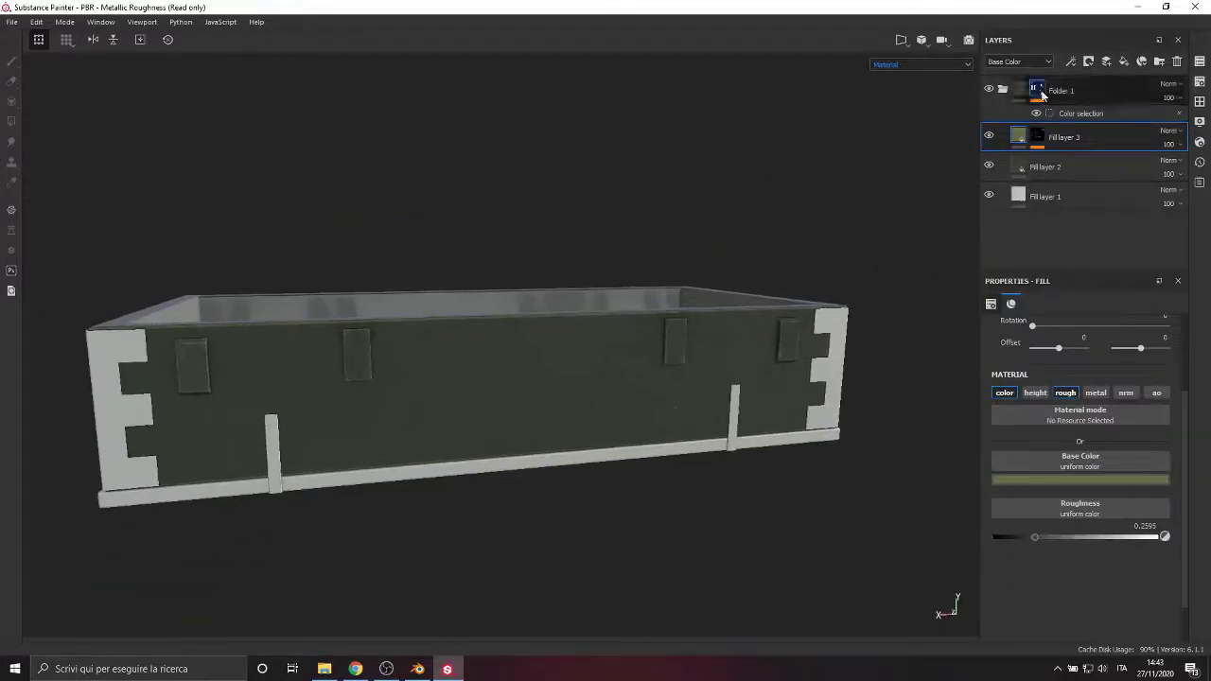
Add a fill layer above the edge-wear layer and limit it to the roughness channel
click(1124, 62)
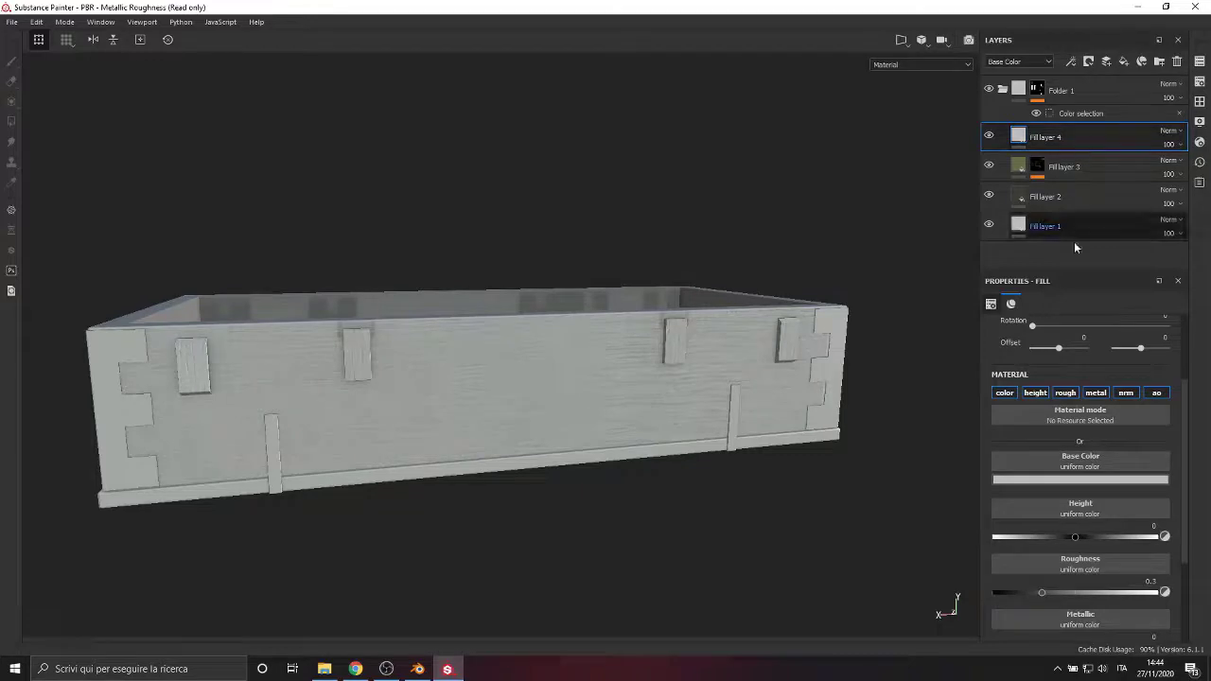
click(1037, 392)
click(1007, 394)
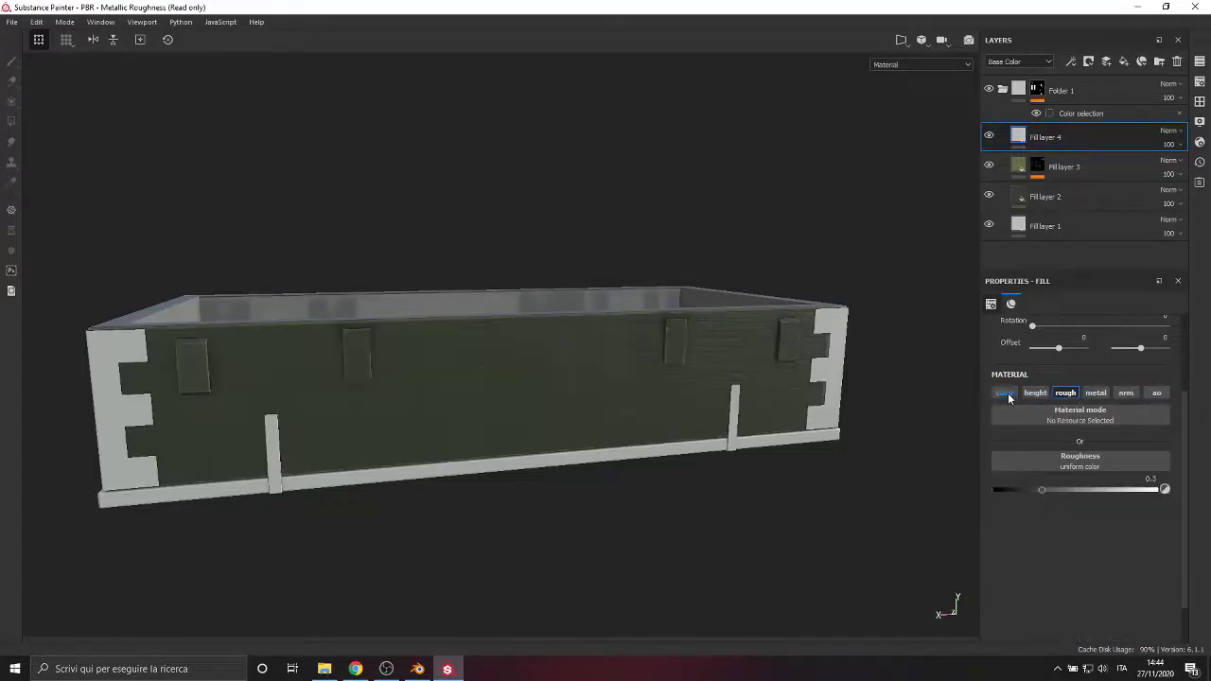
alt+drag(323, 383, 473, 407)
Create a folder named Roughness and move the roughness-only fill layer into it
click(1160, 62)
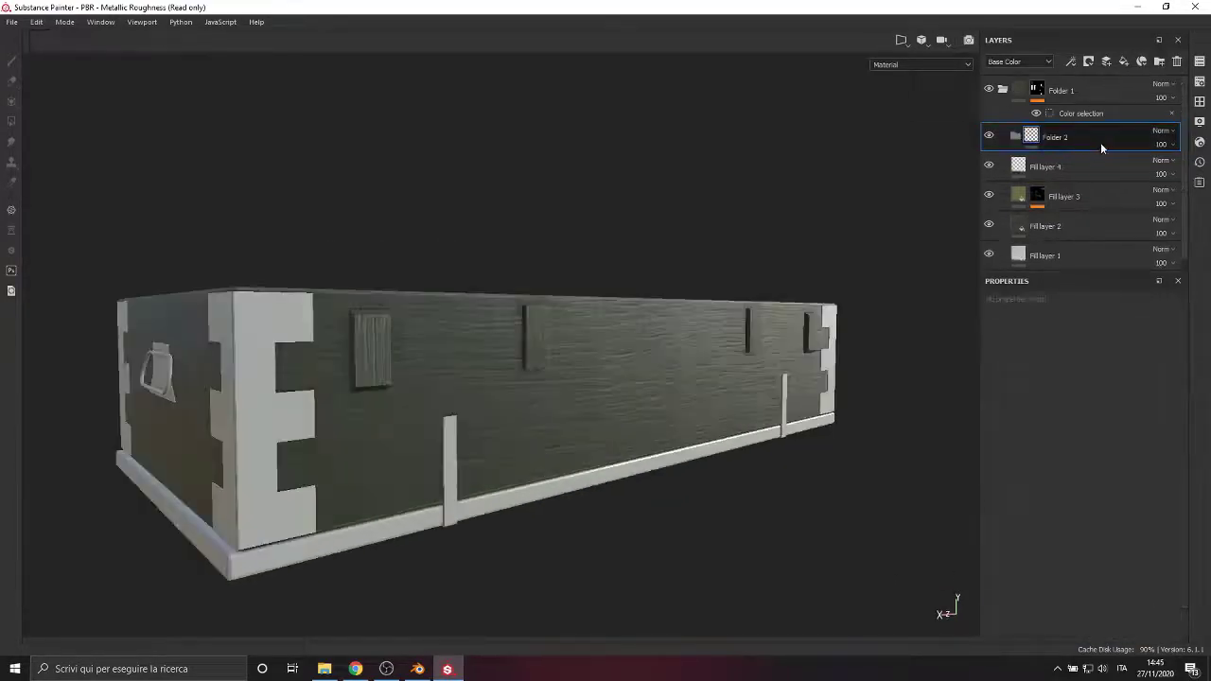
double_click(1101, 142)
click(1062, 166)
drag(1020, 169, 1044, 139)
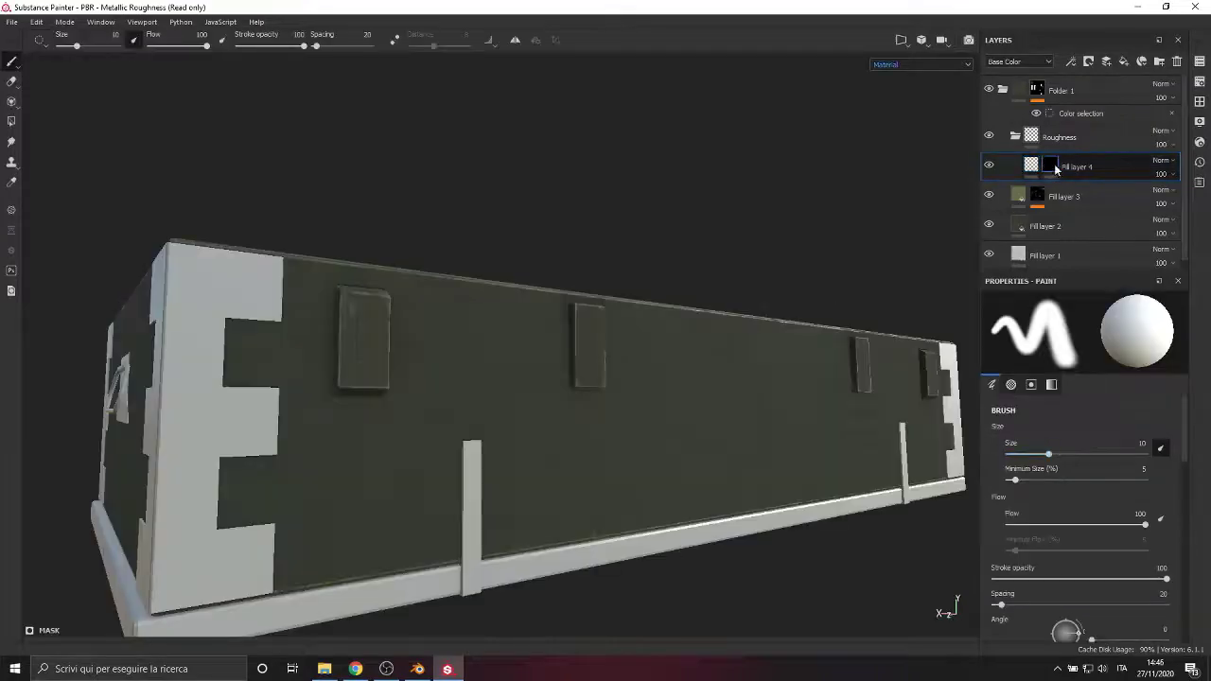
Add a fill effect to the roughness layer's black mask and use Grunge Brushed as its grayscale
click(1072, 63)
click(1098, 111)
click(1078, 353)
click(1045, 407)
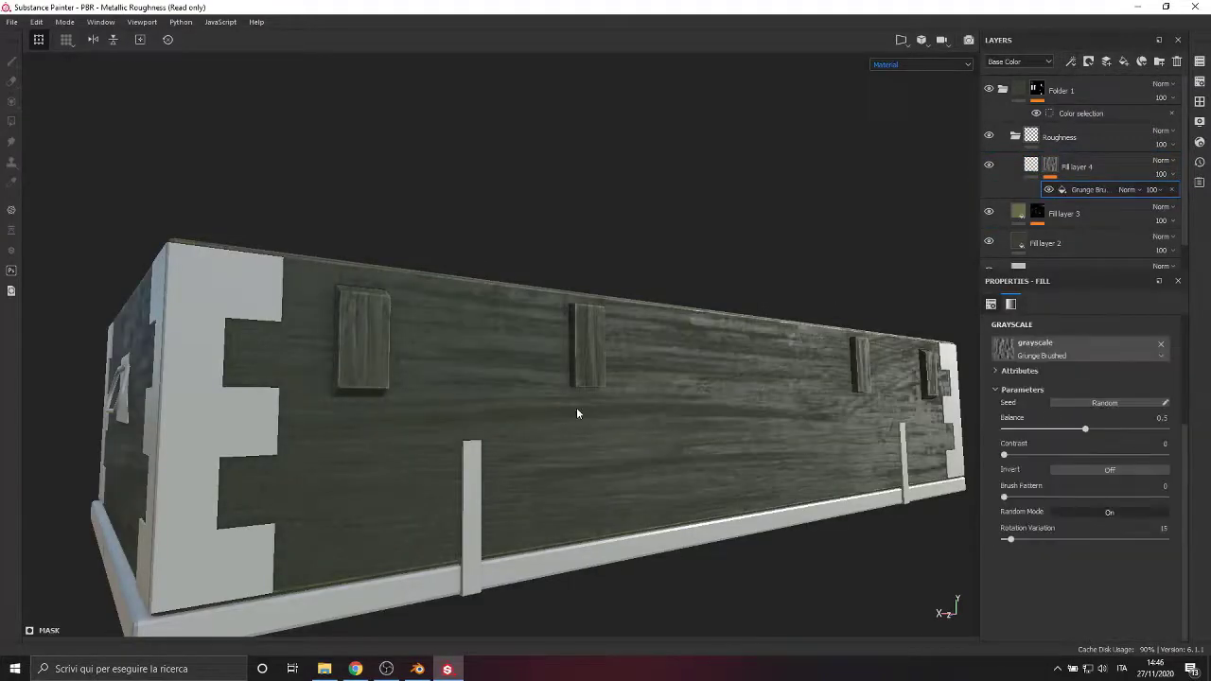
mouse_move(578, 413)
alt+mouse_down()
mouse_move(698, 386)
mouse_move(503, 400)
mouse_move(611, 396)
alt+mouse_up()
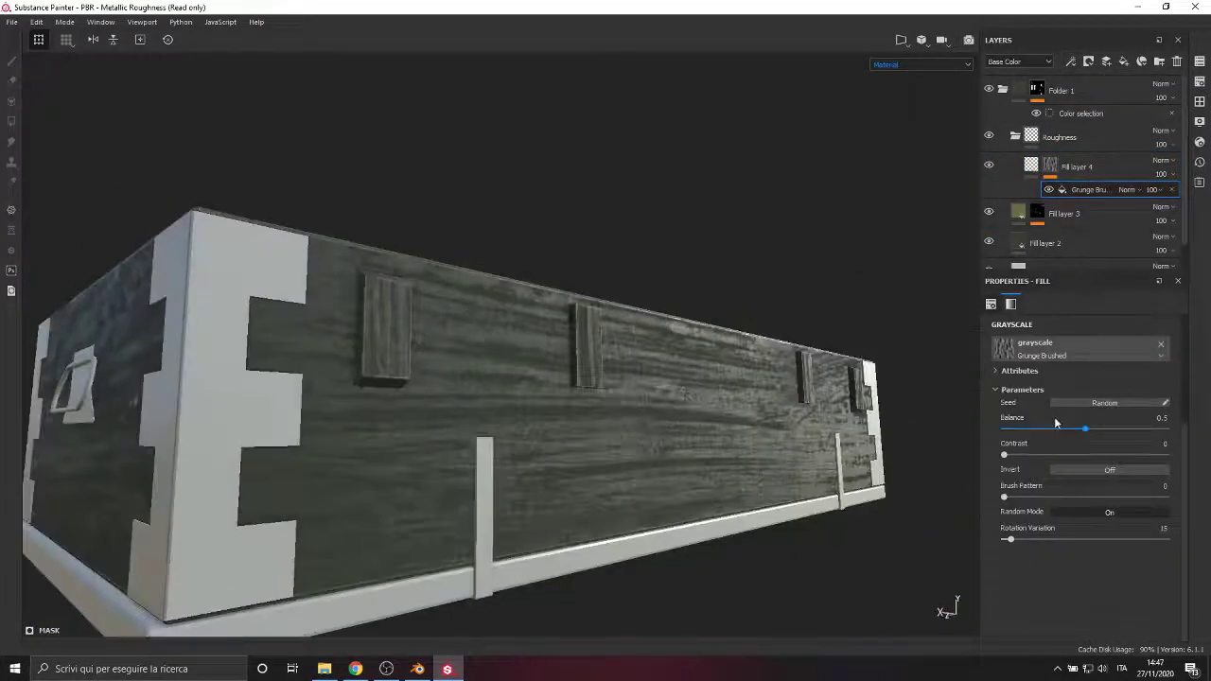
In the Mask view, set Grunge Brushed's Balance to 0.31, Contrast to 0.17 and Rotation Variation to 0
click(921, 64)
click(913, 145)
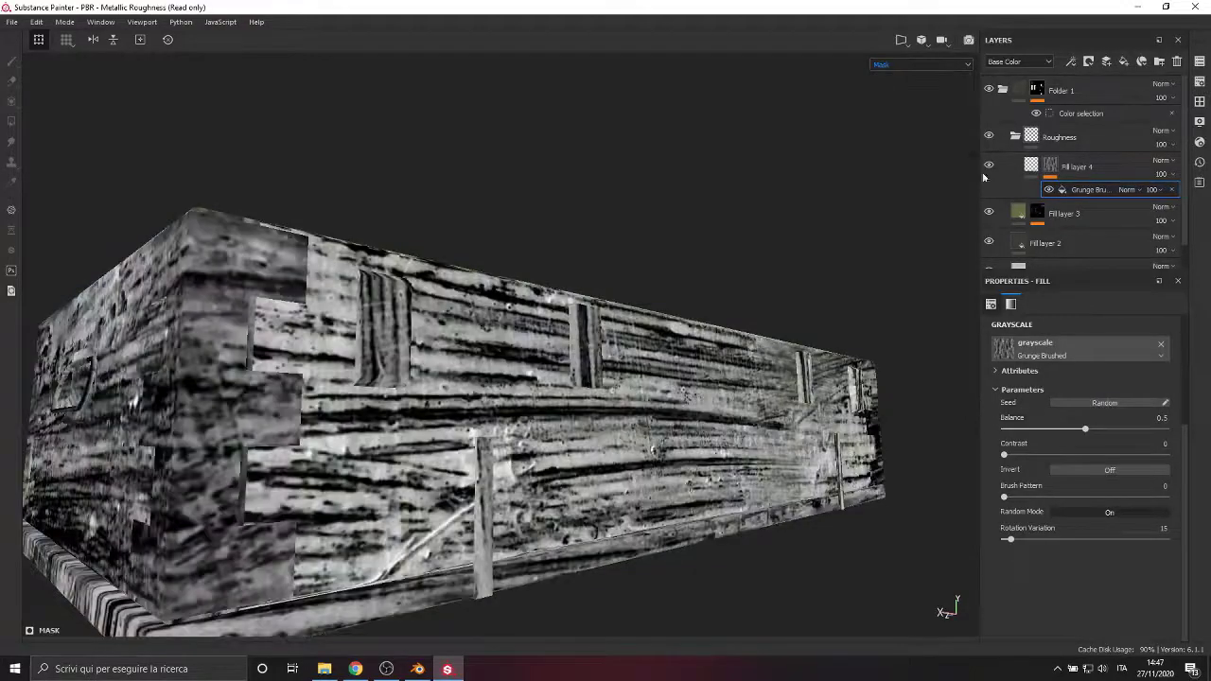
drag(1082, 436, 1033, 458)
click(1030, 455)
Return the viewport to Material display and inspect the brushed roughness streaks on the crate's side
click(923, 65)
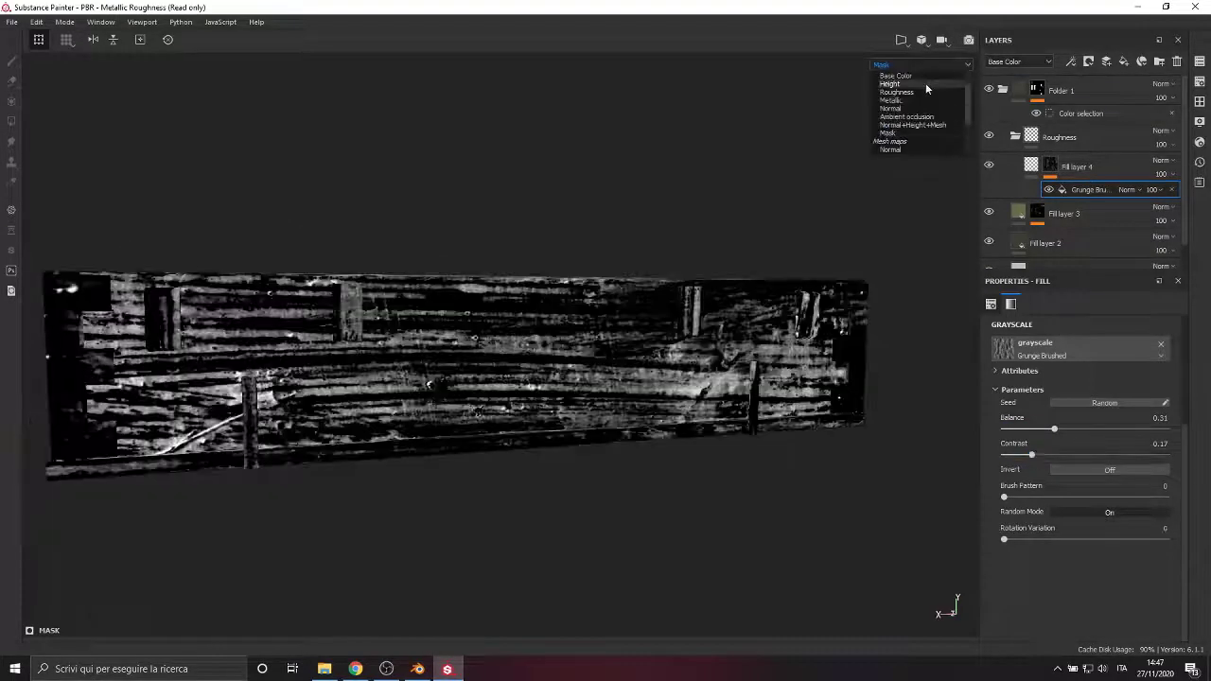
scroll(924, 80, up, 1)
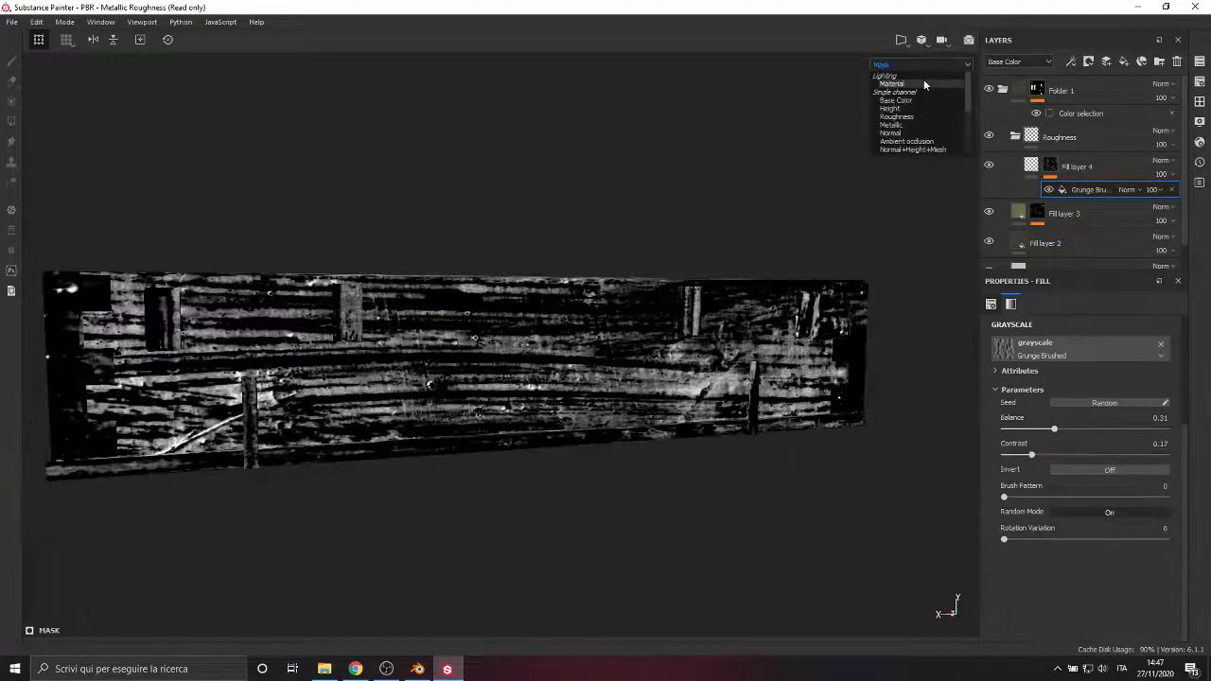
click(923, 84)
alt+drag(501, 419, 712, 427)
scroll(1132, 313, up, 3)
Set the roughness of the fill layer in the Roughness folder to 0.3321
click(1032, 165)
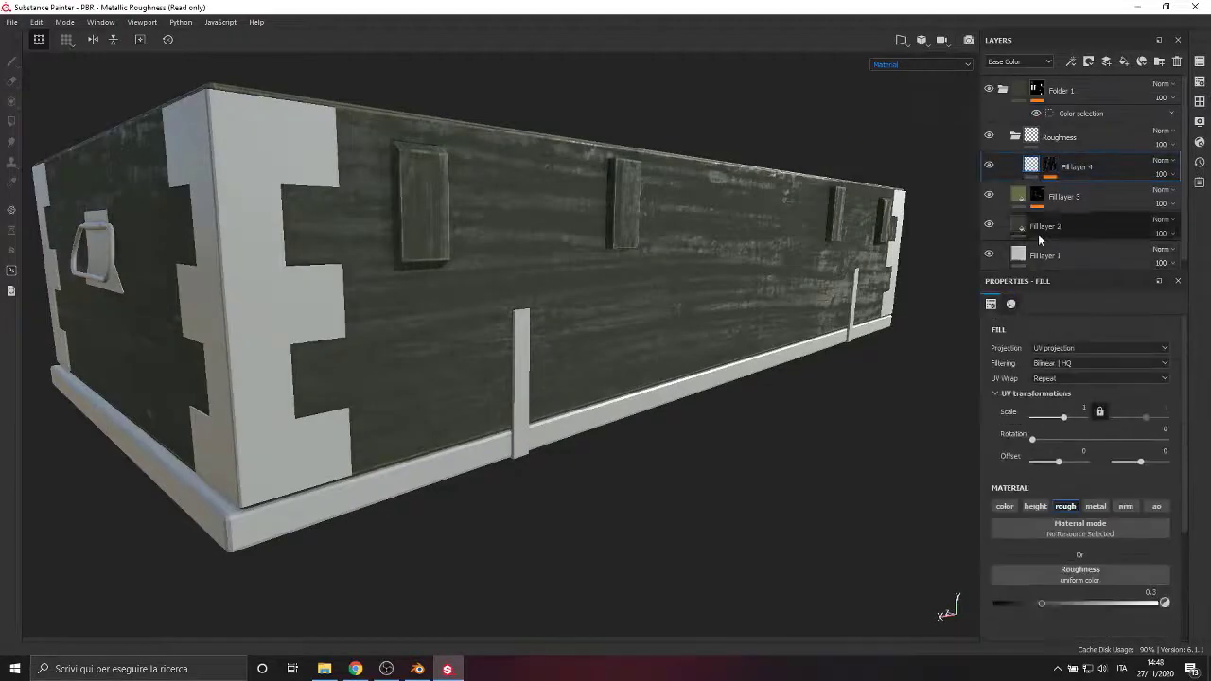
alt+drag(587, 341, 826, 357)
alt+middle_drag(827, 357, 445, 358)
alt+drag(445, 358, 683, 384)
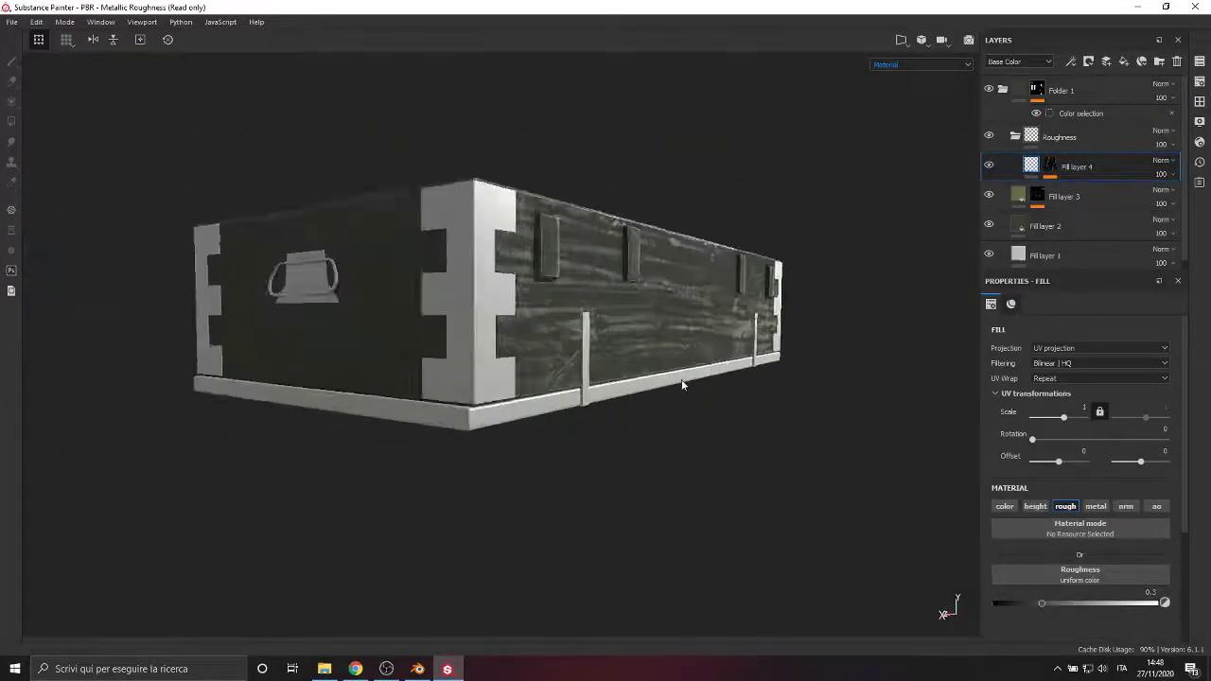
scroll(683, 384, up, 3)
mouse_move(1043, 602)
mouse_down()
mouse_move(1059, 598)
mouse_move(1005, 602)
mouse_move(1047, 599)
mouse_up()
alt+drag(511, 407, 678, 382)
Enable the color channel on Fill layer 4, sample Fill layer 2's dark green and darken it to RGB 0.014, 0.018, 0.009
click(1005, 506)
click(1095, 592)
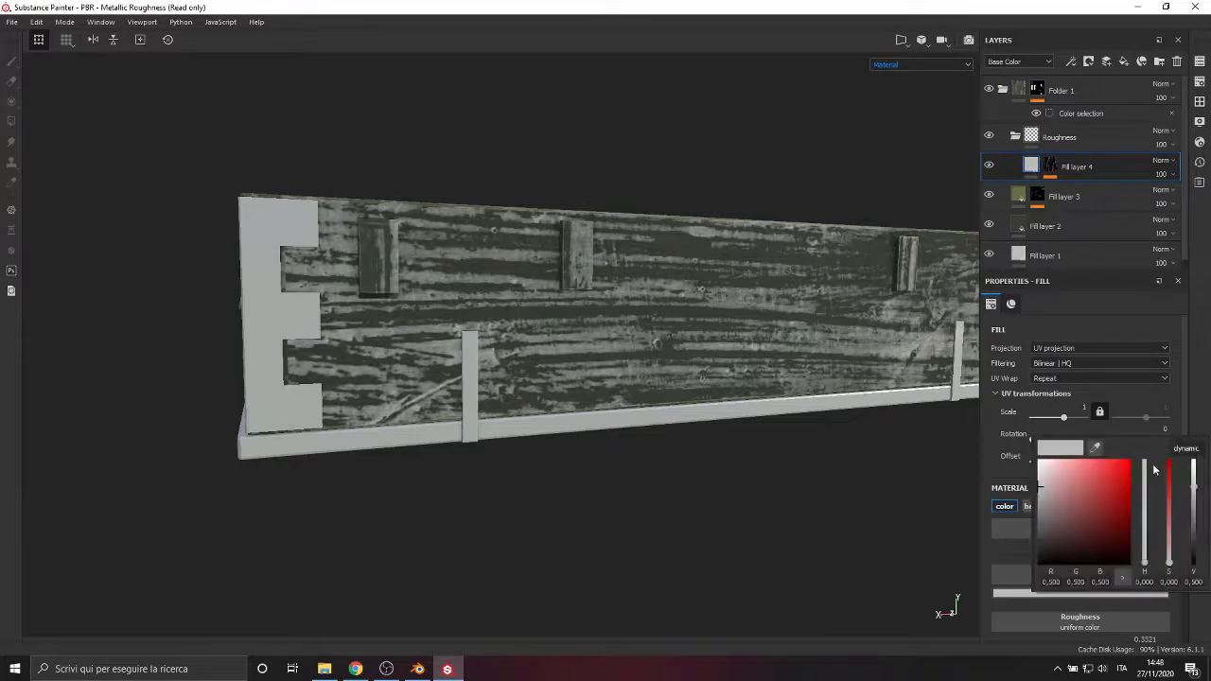
click(1096, 449)
click(1018, 228)
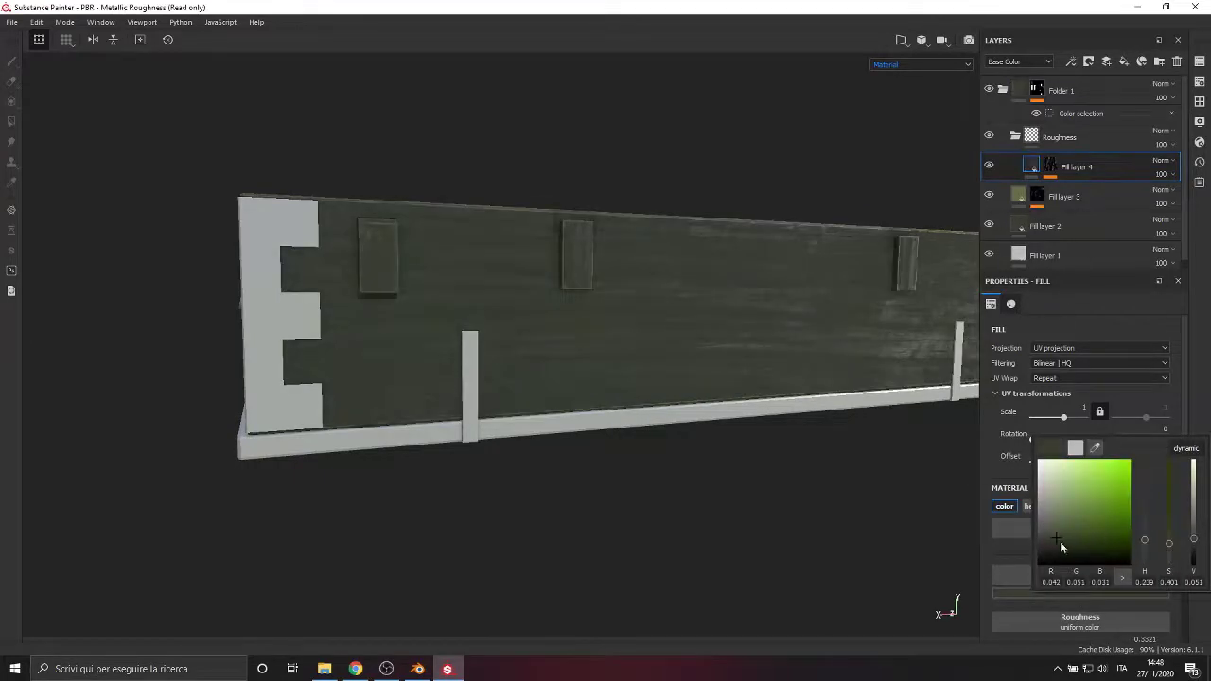
drag(1056, 538, 1057, 546)
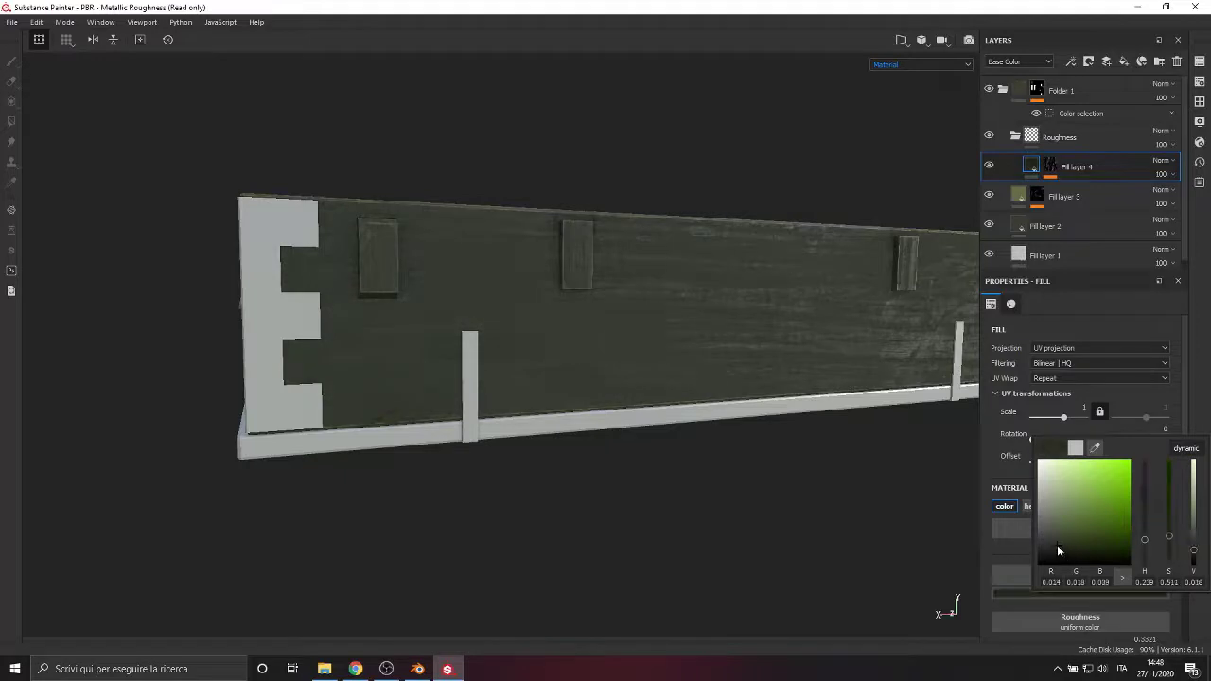
alt+drag(615, 360, 646, 424)
scroll(396, 442, up, 4)
alt+drag(397, 442, 350, 443)
scroll(560, 446, down, 4)
alt+drag(559, 445, 558, 417)
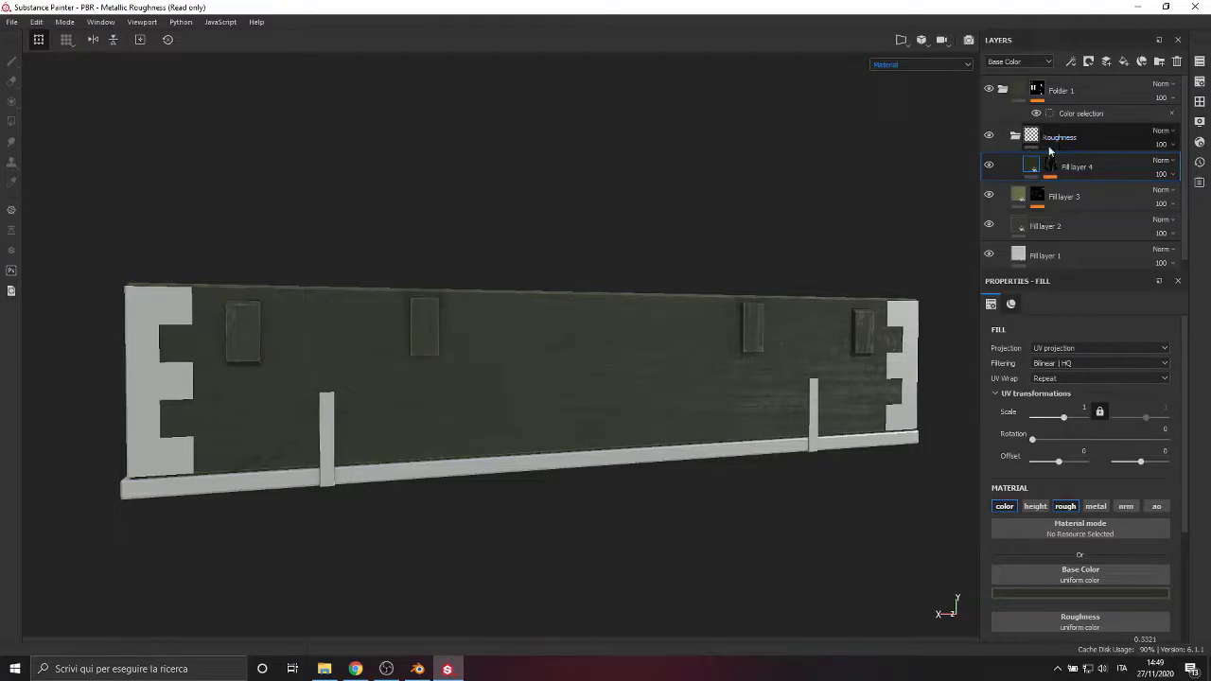
Collapse the Roughness folder and add a new fill layer with a black mask directly above it
click(1015, 138)
alt+drag(426, 343, 530, 352)
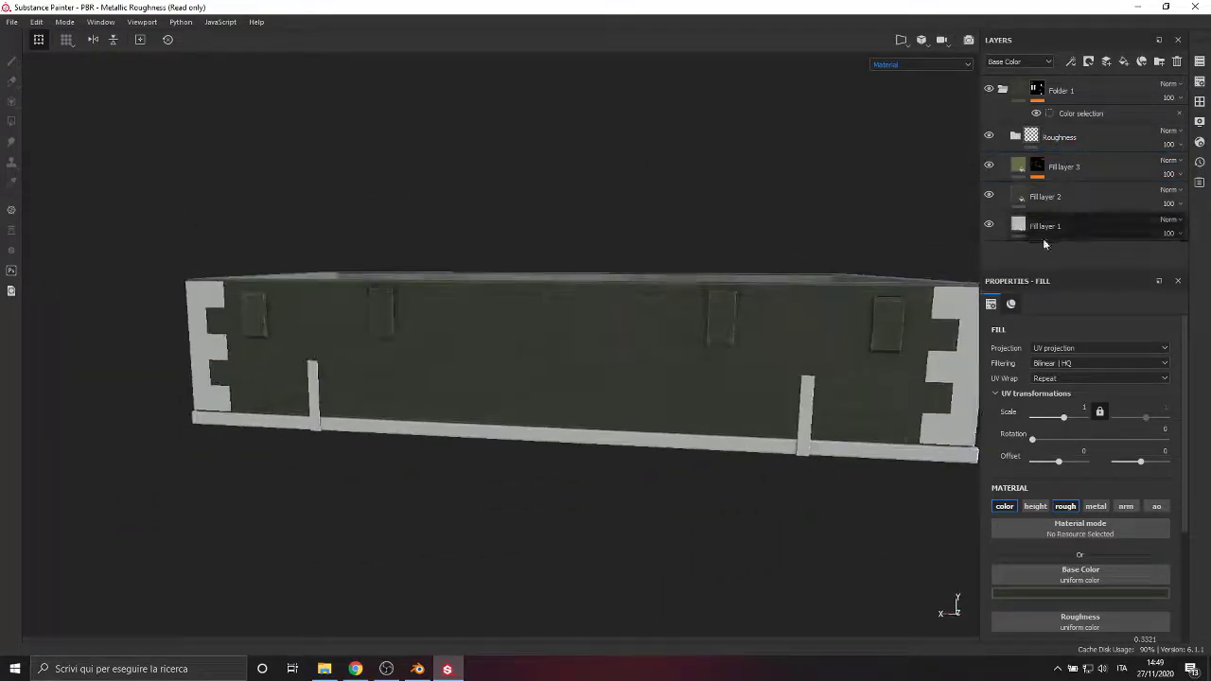
click(1060, 140)
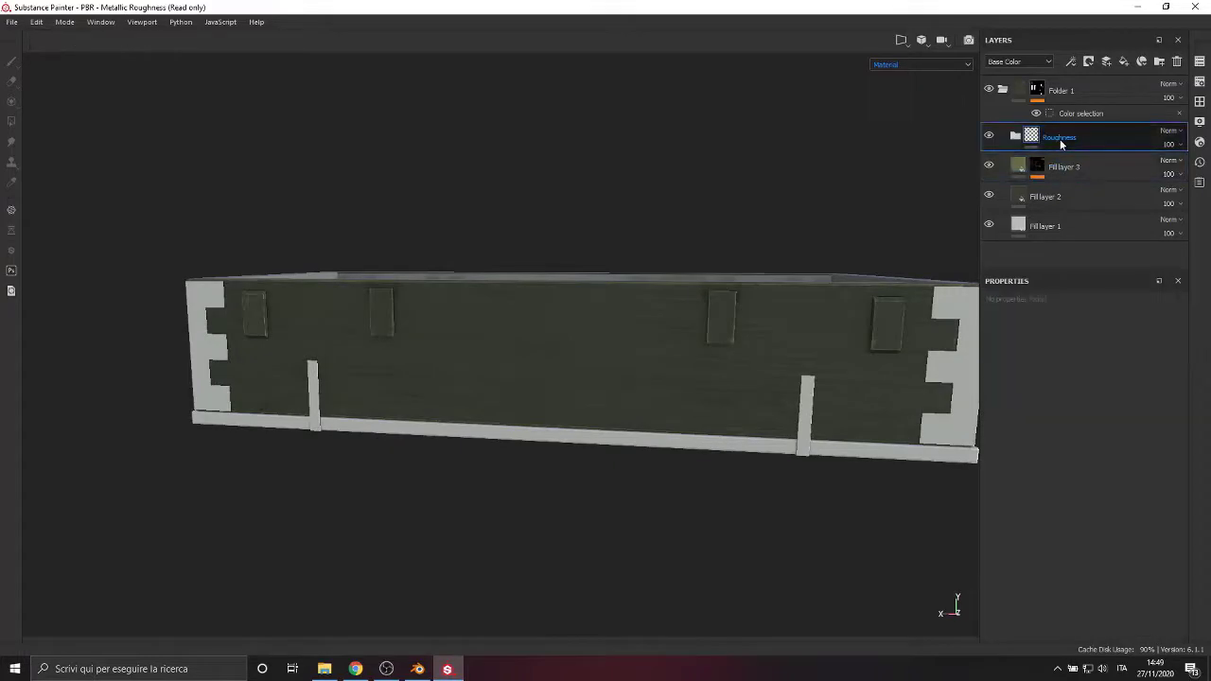
click(1067, 166)
click(1067, 142)
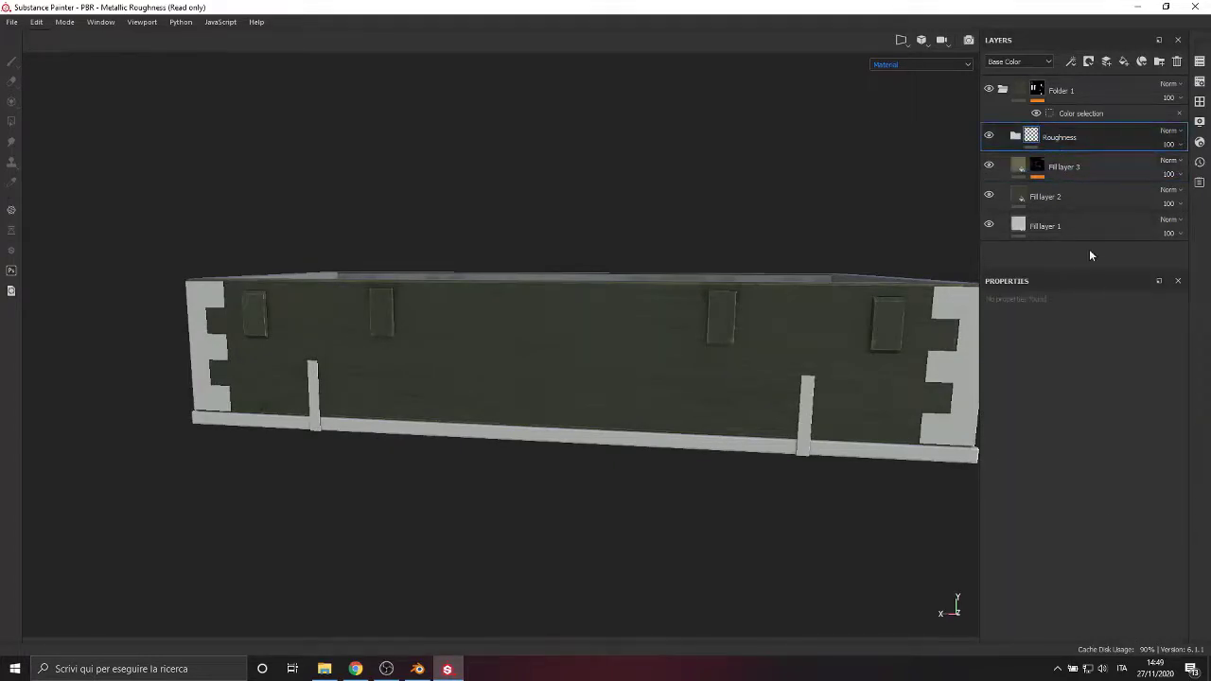
click(1108, 63)
right_click(1037, 139)
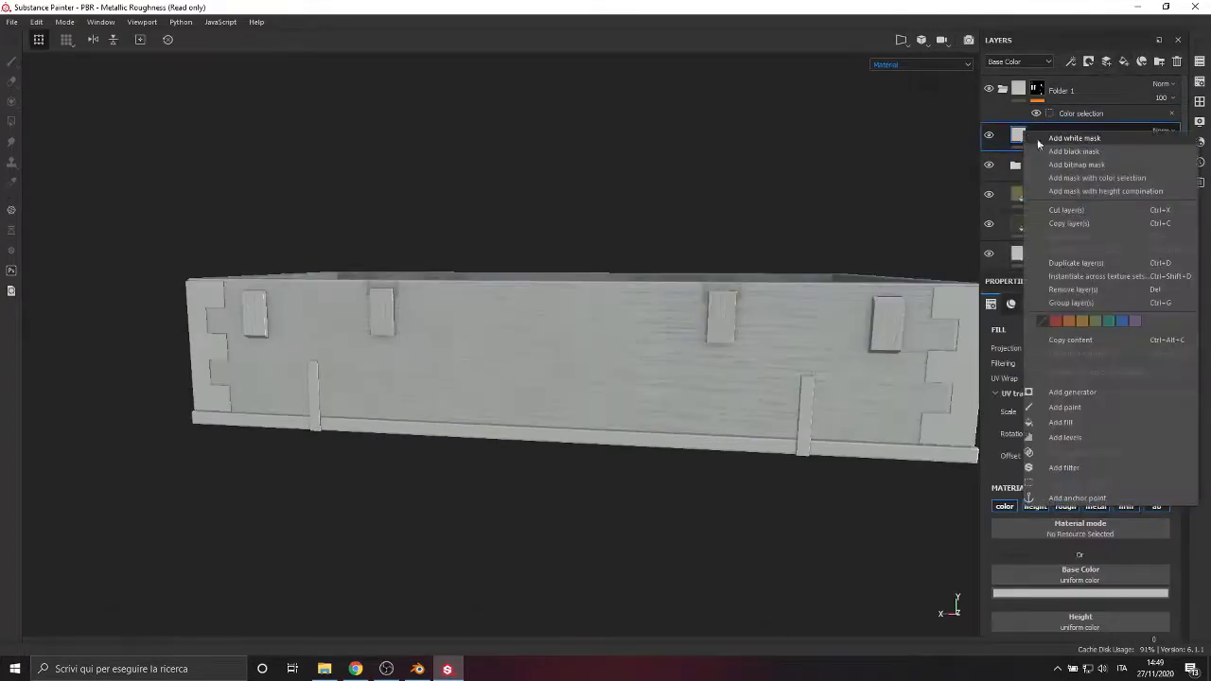
click(1049, 150)
Add a generator to the new fill layer's black mask and choose Dirt
click(1071, 61)
click(1098, 91)
click(1084, 322)
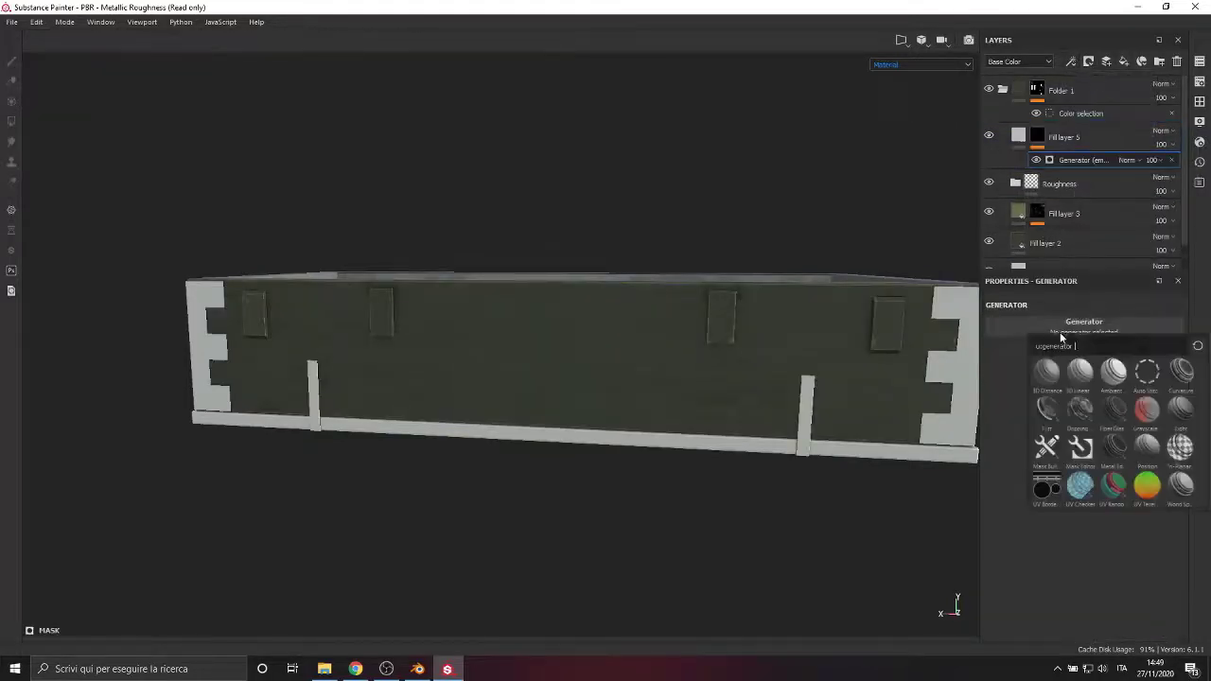
click(1047, 416)
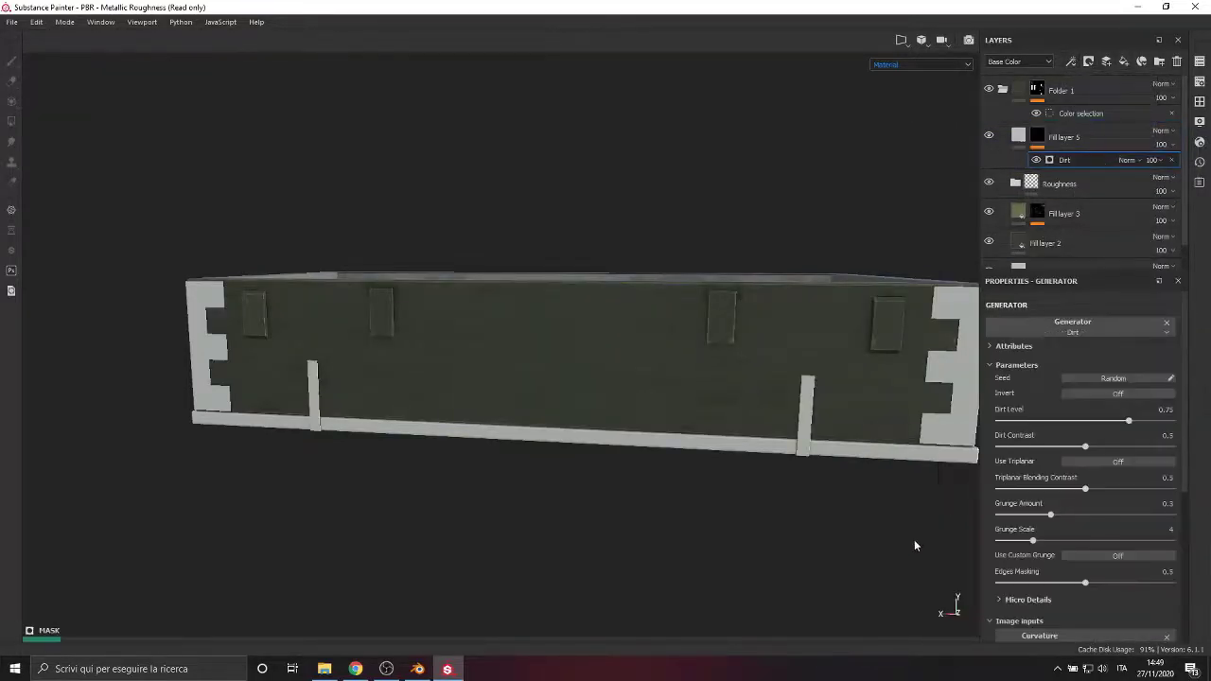
Show the viewport in Mask view and set the generator's Dirt Level to 0.73 and Dirt Contrast to 0.7
click(948, 64)
click(917, 124)
click(917, 63)
click(915, 133)
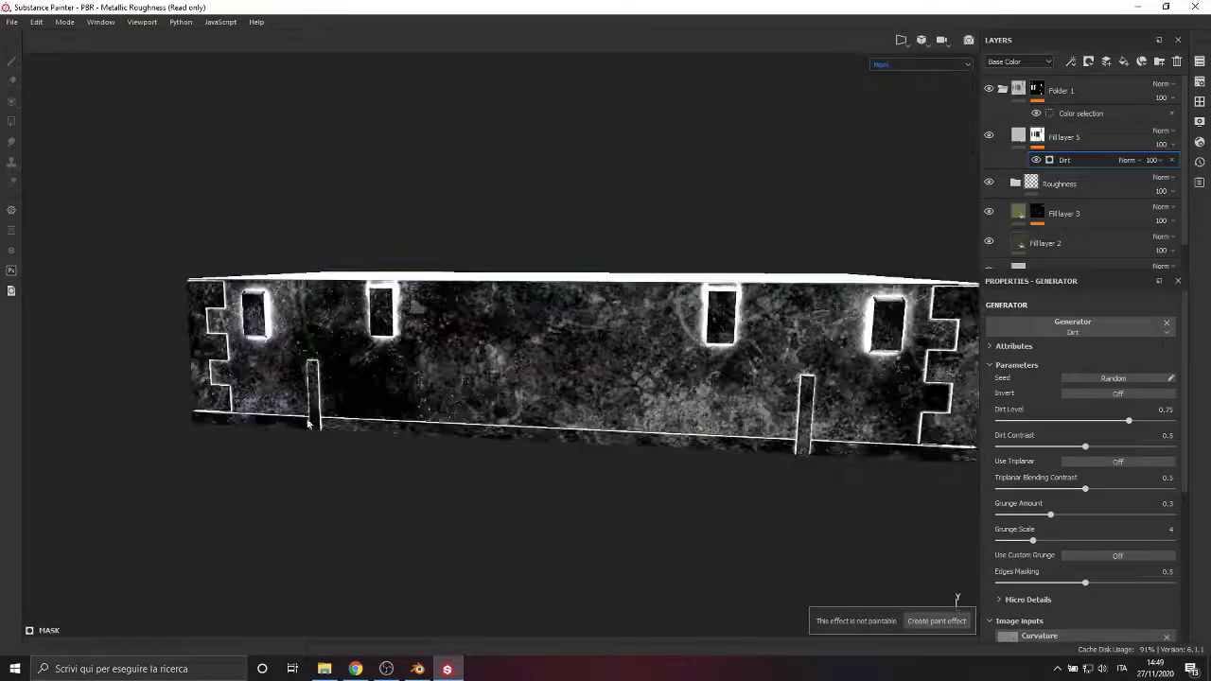
alt+drag(816, 398, 544, 342)
scroll(544, 343, up, 1)
mouse_move(1128, 422)
mouse_down()
mouse_move(1057, 424)
mouse_move(1125, 419)
mouse_up()
drag(1086, 447, 1121, 445)
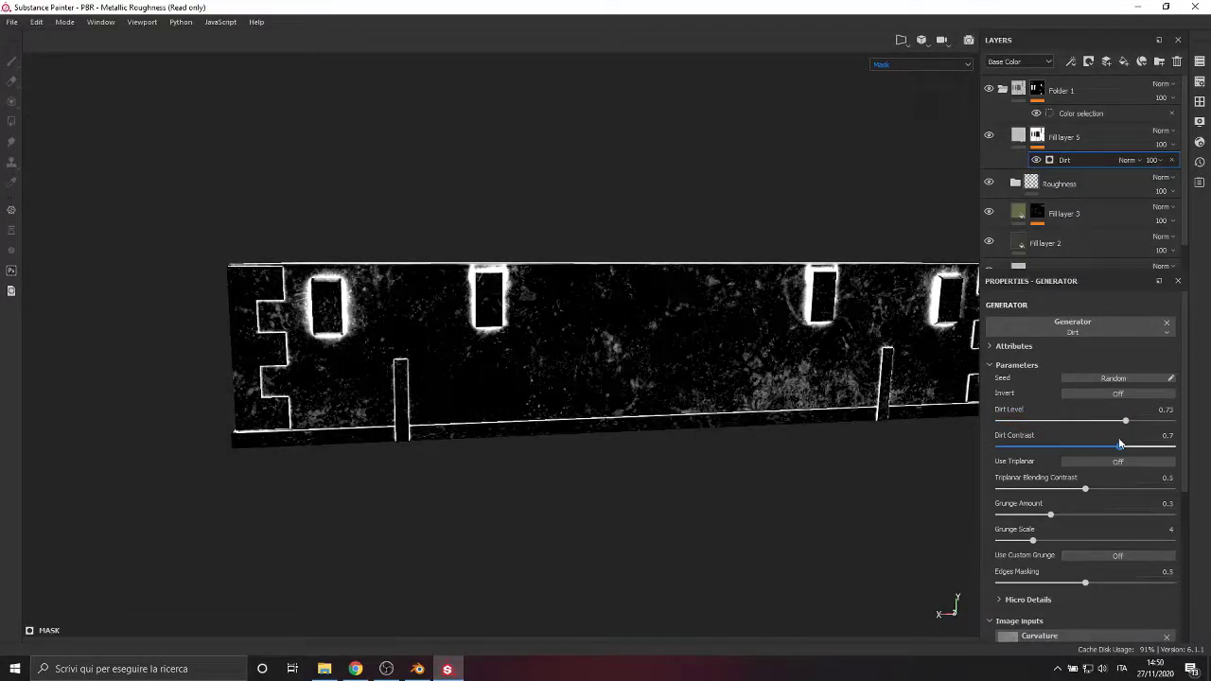
Randomize the Dirt generator's seed several times and set Grunge Amount to 0.31
click(1099, 380)
click(1099, 380)
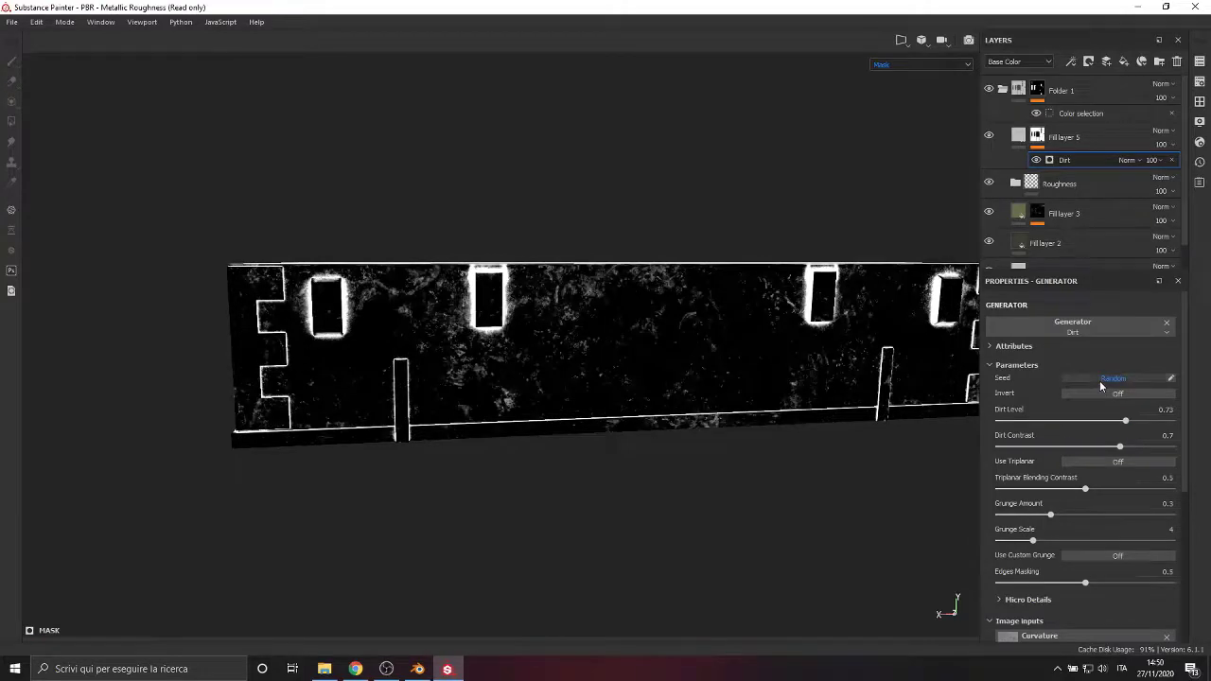
click(1099, 381)
click(1100, 381)
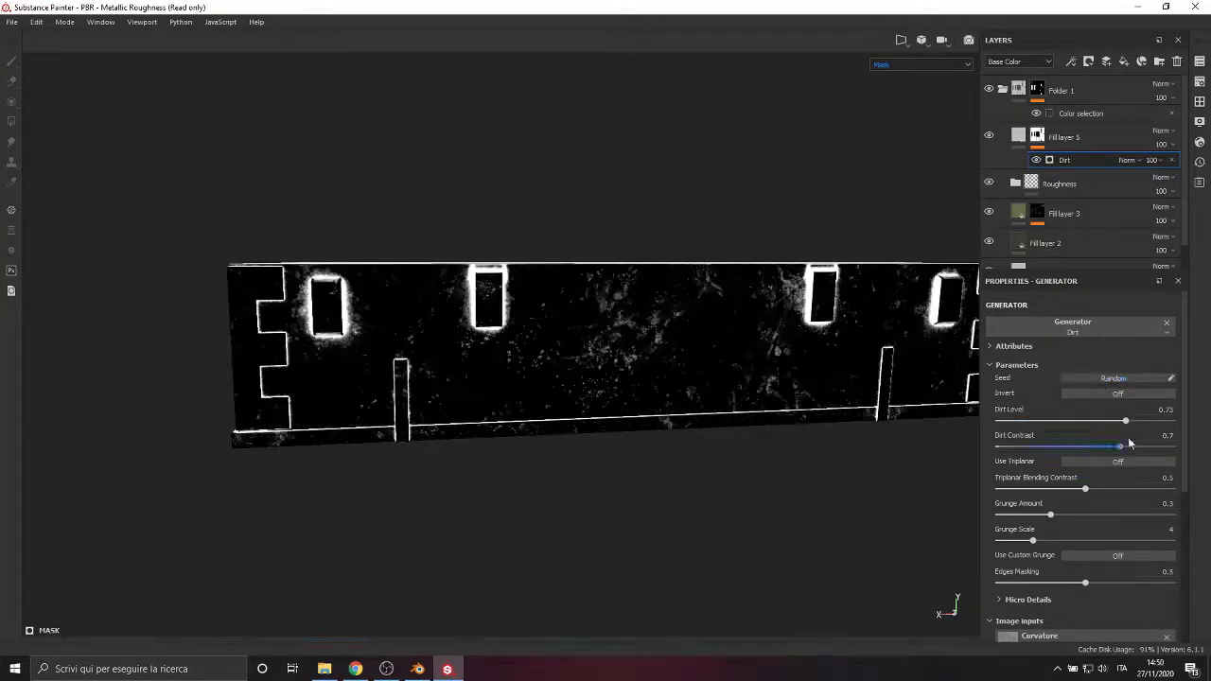
mouse_move(1050, 515)
mouse_down()
mouse_move(1063, 517)
mouse_move(1051, 527)
mouse_up()
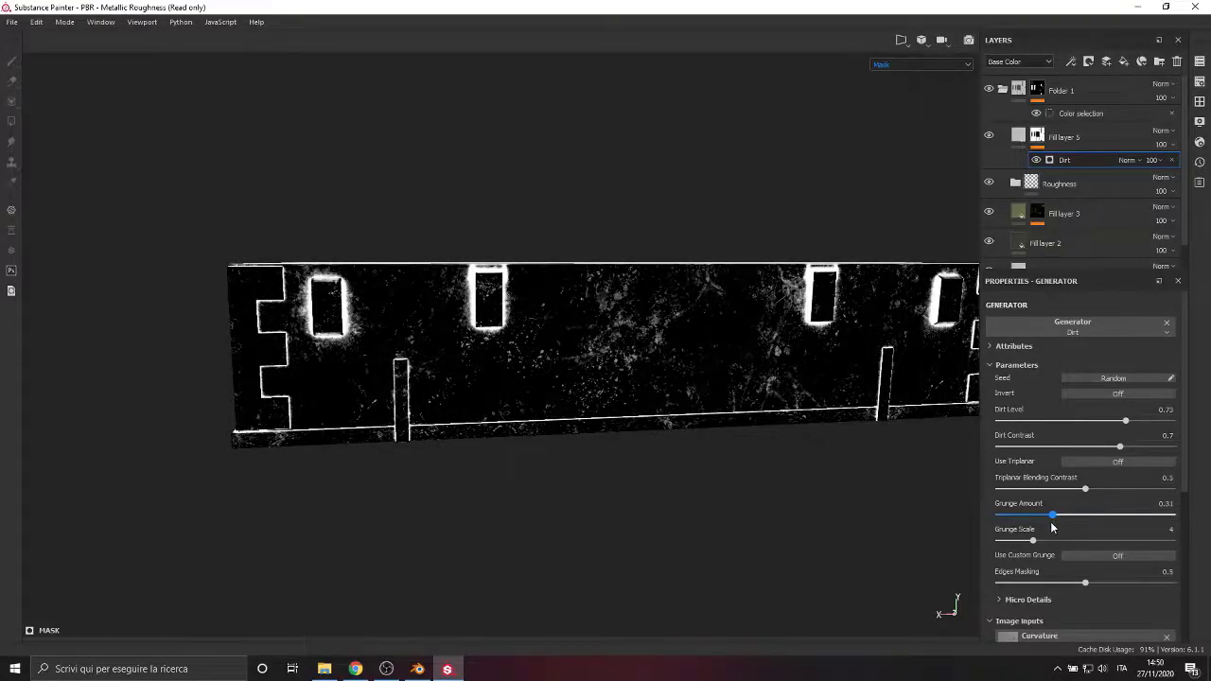
scroll(1110, 547, down, 3)
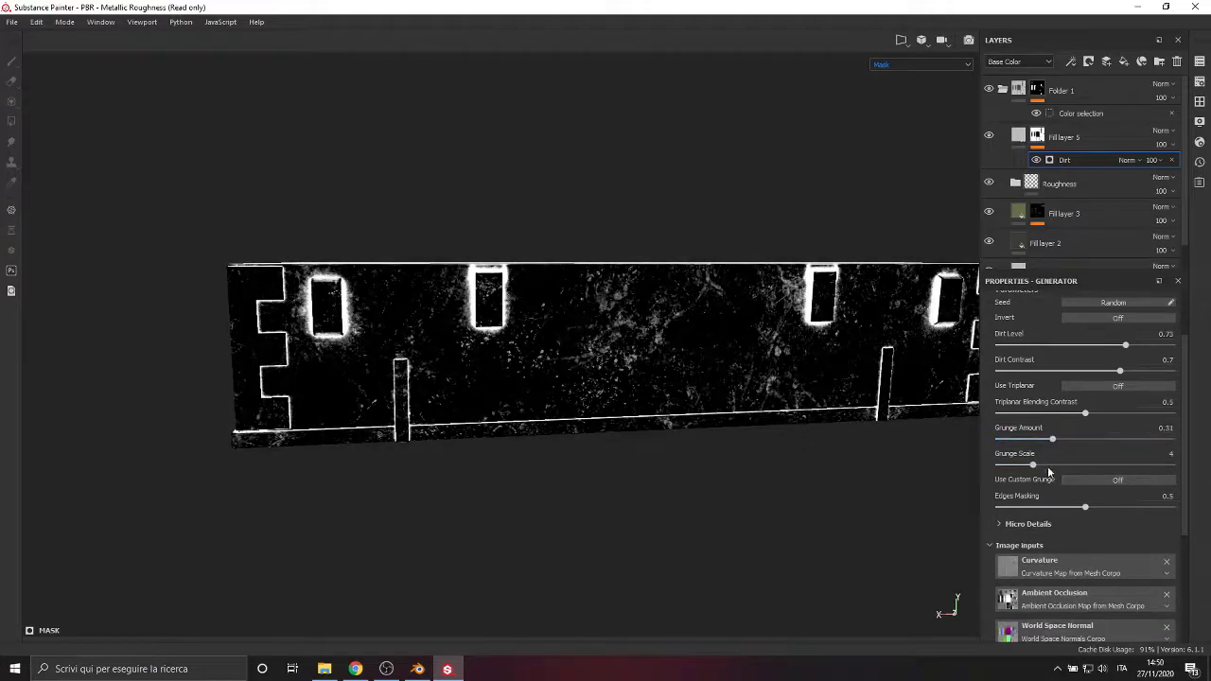
drag(1047, 469, 1032, 467)
scroll(1098, 523, down, 3)
scroll(1101, 524, up, 5)
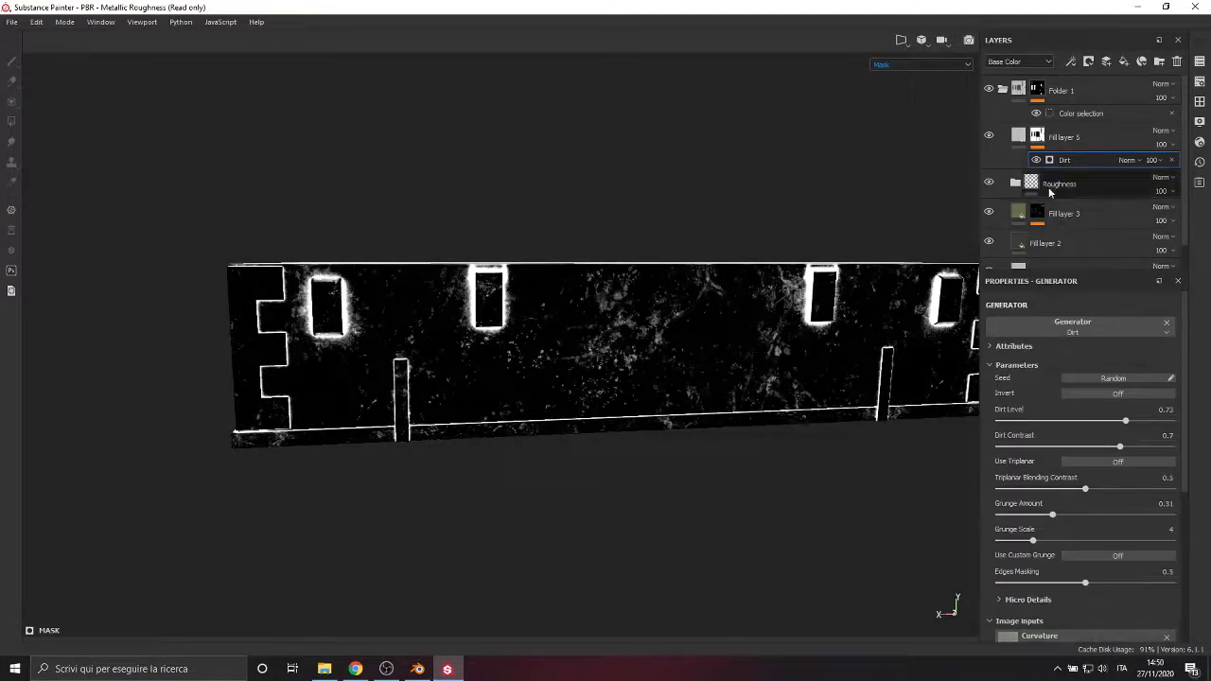
click(1086, 63)
click(1077, 80)
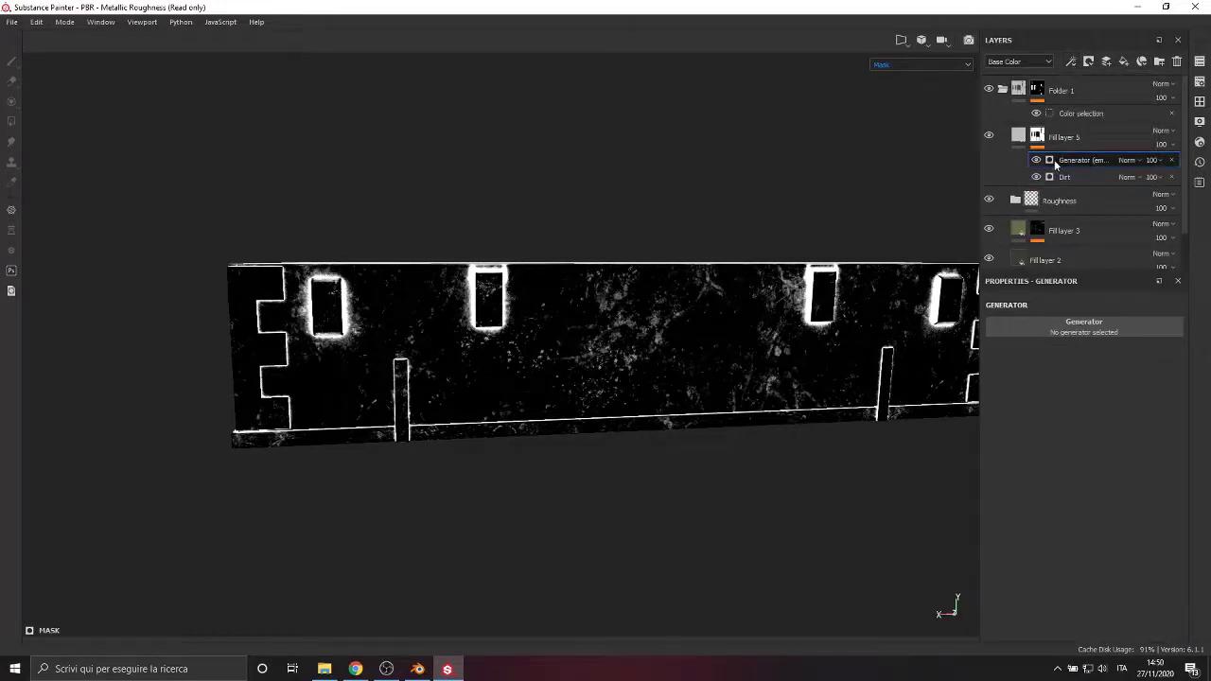
key(ctrl+z)
Add a fill effect above Dirt in the mask, use Grunge Paint Scratched as its grayscale and set its blending mode to Multiply
click(1071, 62)
click(1079, 108)
click(1066, 517)
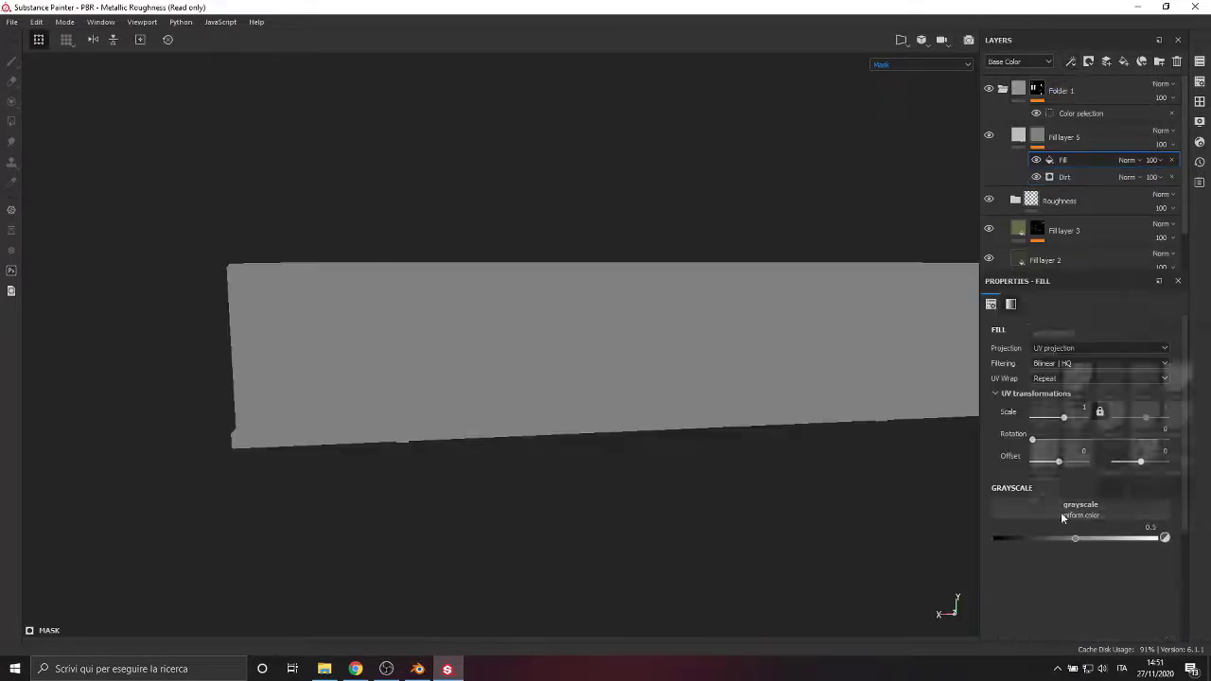
text(grunge)
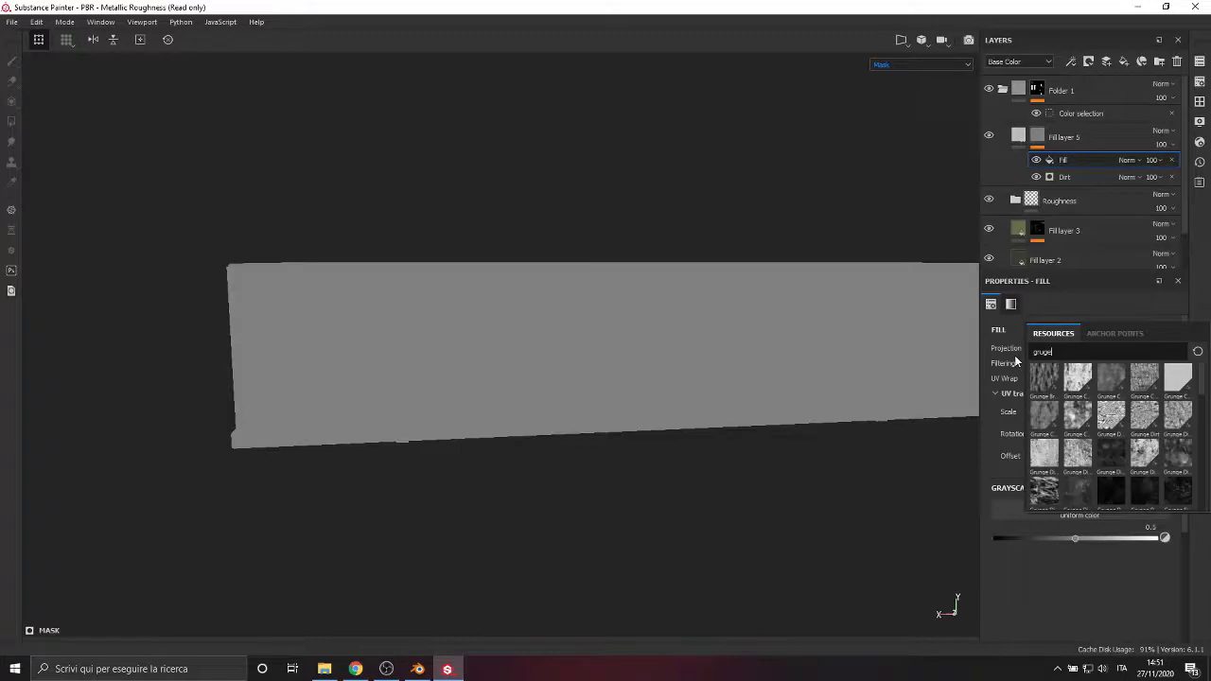
text( pa)
mouse_move(1056, 417)
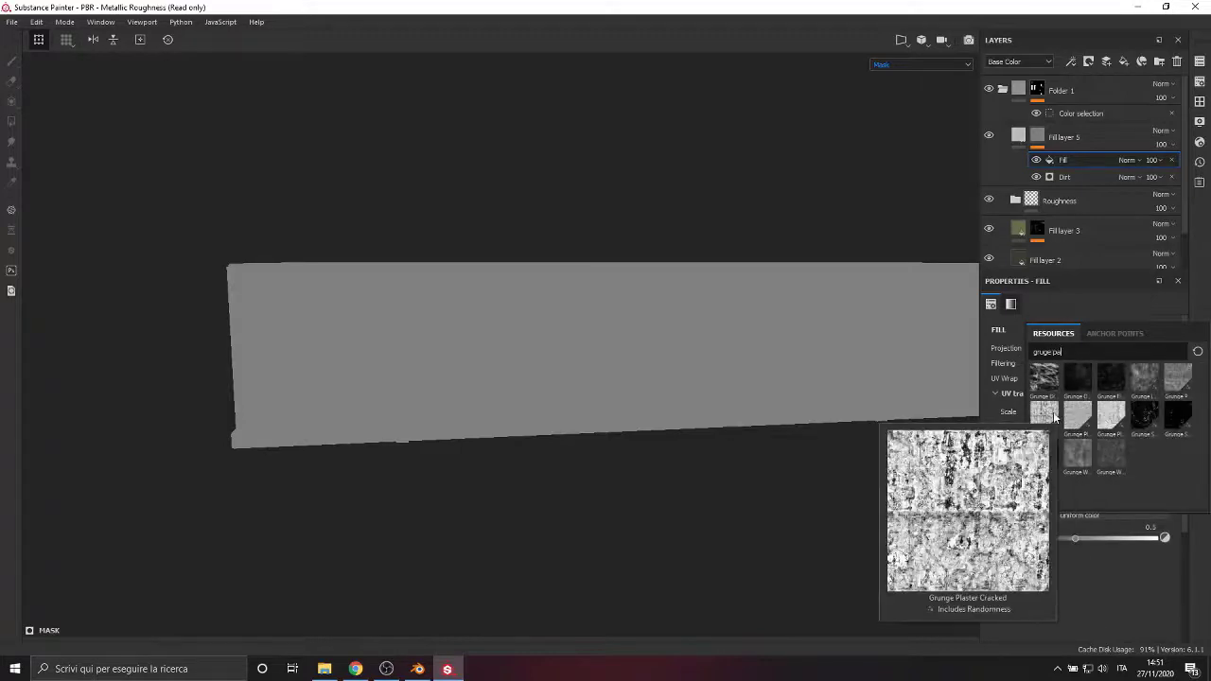
click(1177, 377)
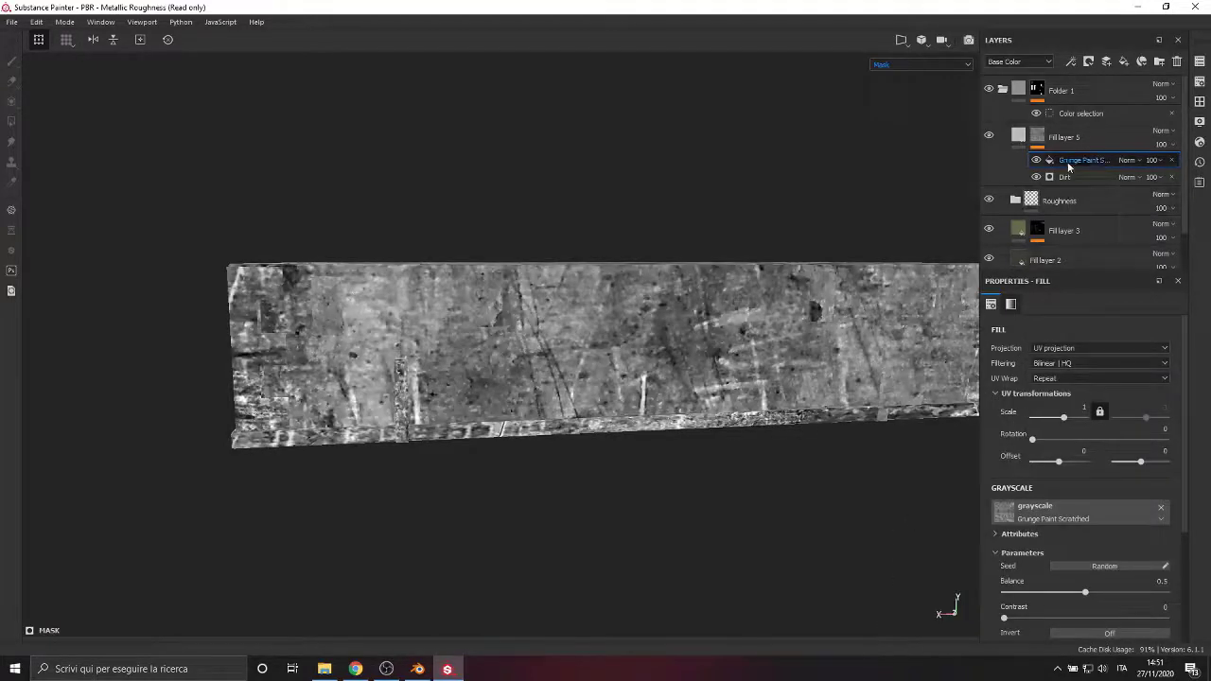
click(1128, 160)
click(1140, 222)
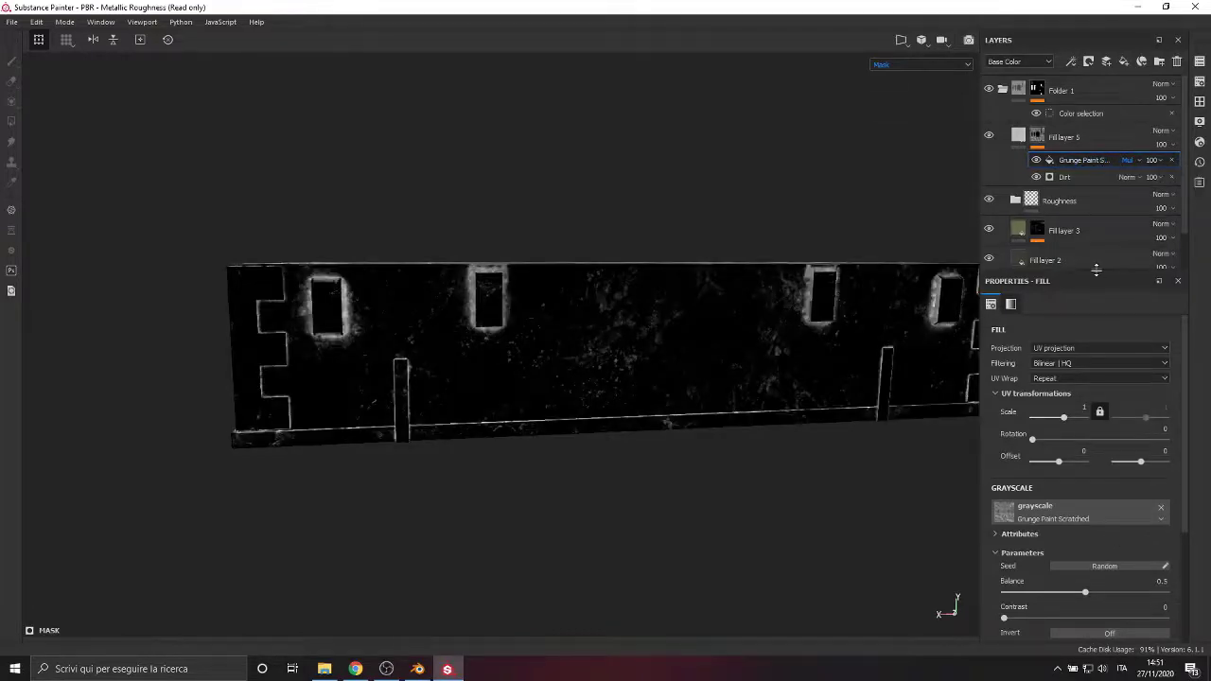
alt+drag(460, 350, 554, 360)
Select the dirt layer's fill content and return the viewport to Material display
click(1012, 135)
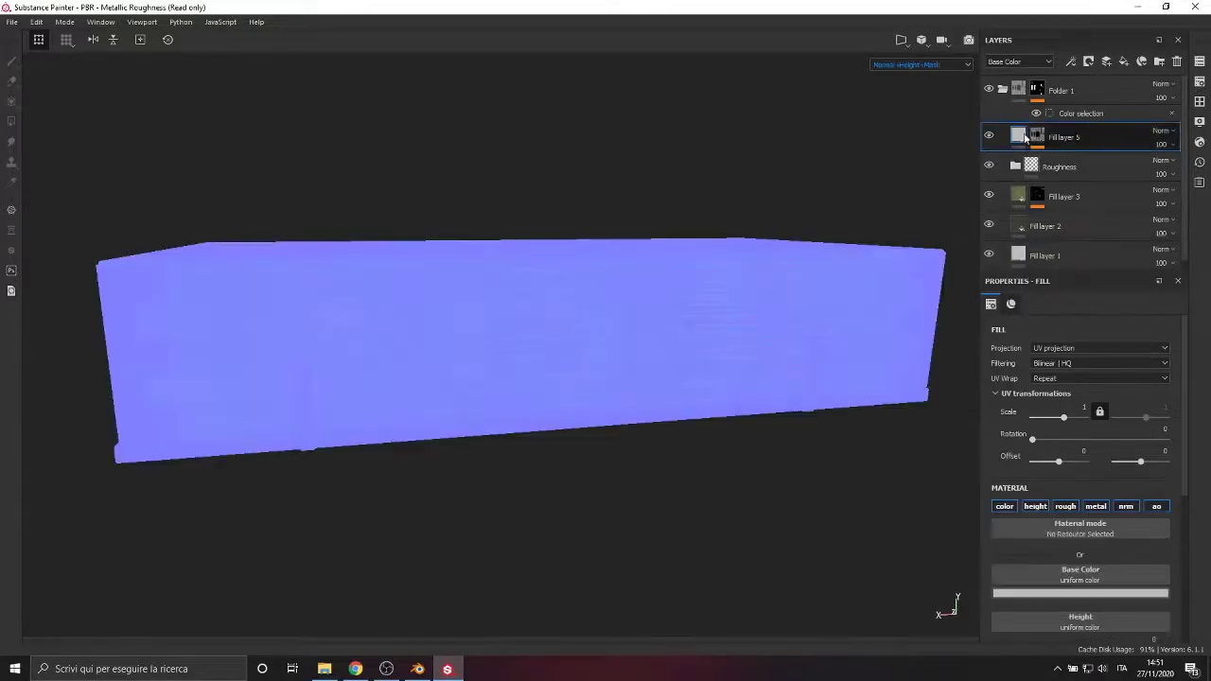
click(916, 66)
click(906, 104)
click(905, 66)
click(902, 84)
alt+drag(488, 352, 556, 355)
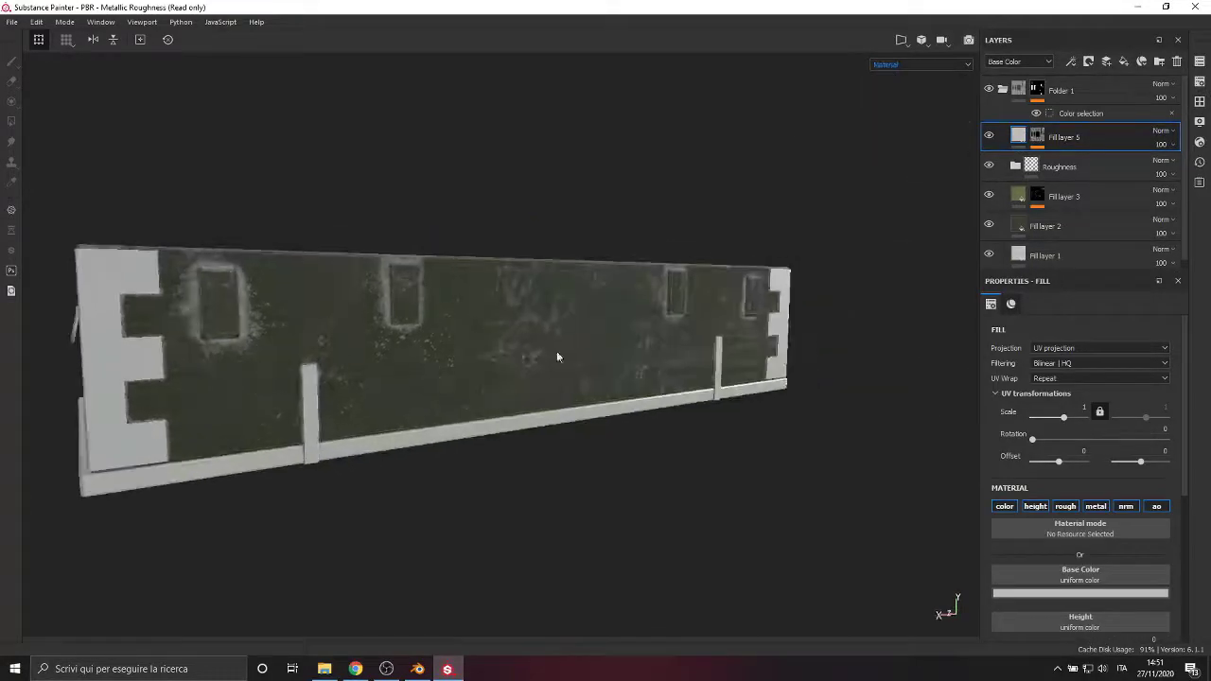
Disable the height, roughness, metallic, normal and ambient occlusion channels of the dirt layer, keeping only color
scroll(1038, 454, down, 1)
click(1035, 430)
click(1066, 430)
click(1096, 431)
click(1126, 431)
click(1156, 431)
Try Fill layer 2's dark green as the dirt layer's base color, with its hue shifted to 0.198
click(1090, 517)
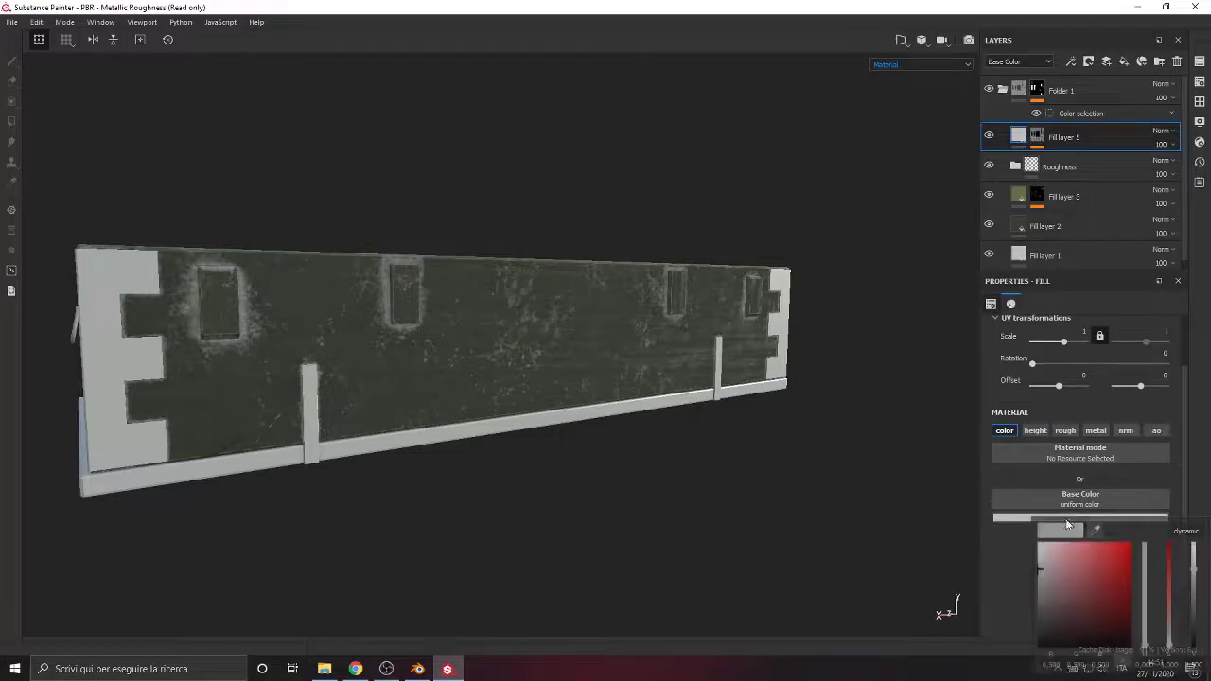
drag(1095, 531, 1020, 222)
alt+drag(686, 478, 602, 494)
alt+middle_drag(603, 494, 688, 405)
click(1003, 518)
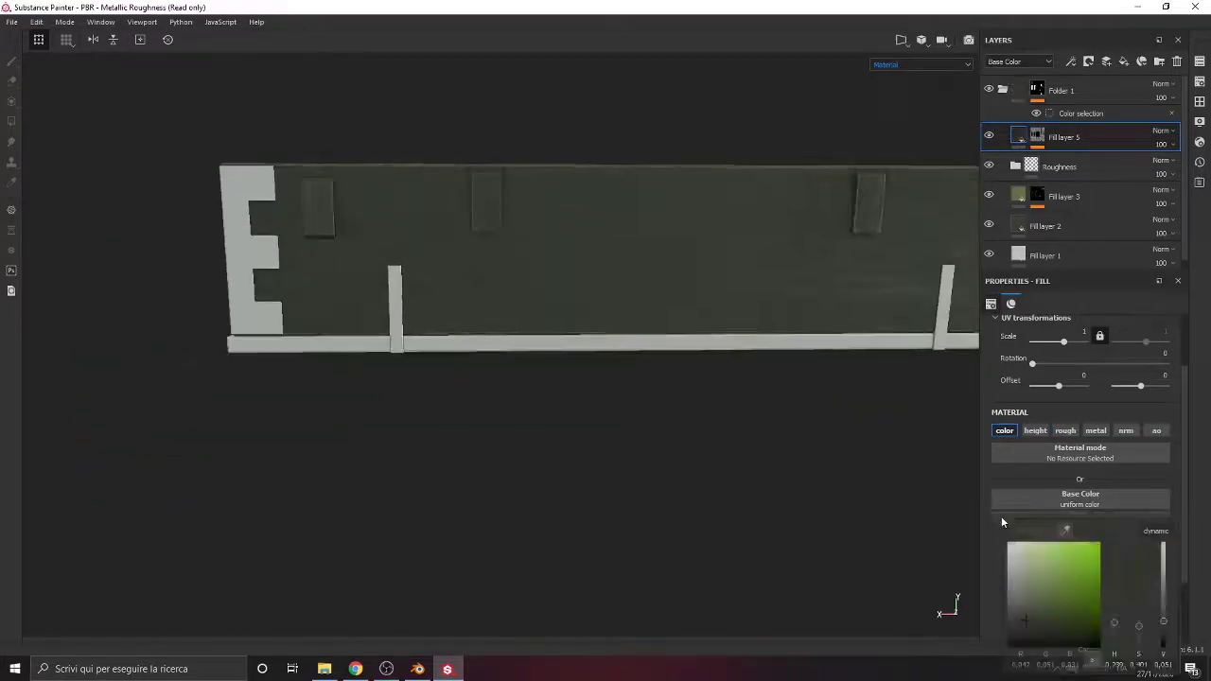
click(1156, 535)
click(1115, 631)
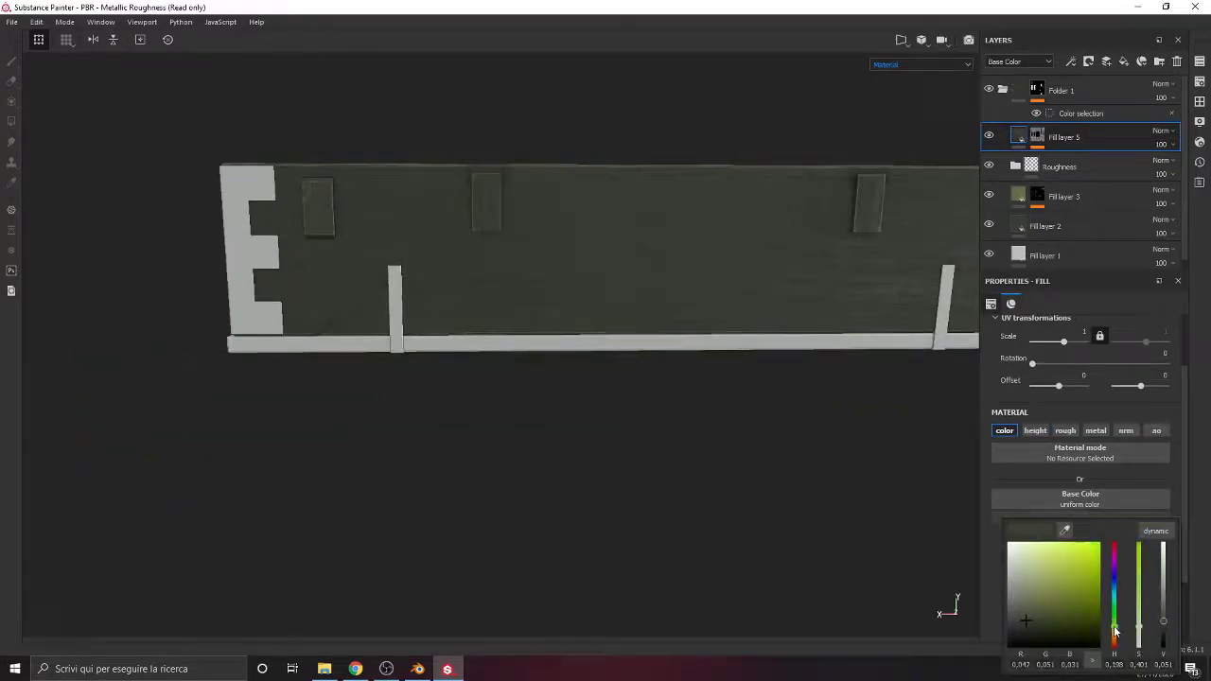
Sample Fill layer 3's olive green as the dirt layer's base color and adjust it to RGB 0.188, 0.195, 0.133
drag(1064, 530, 1021, 193)
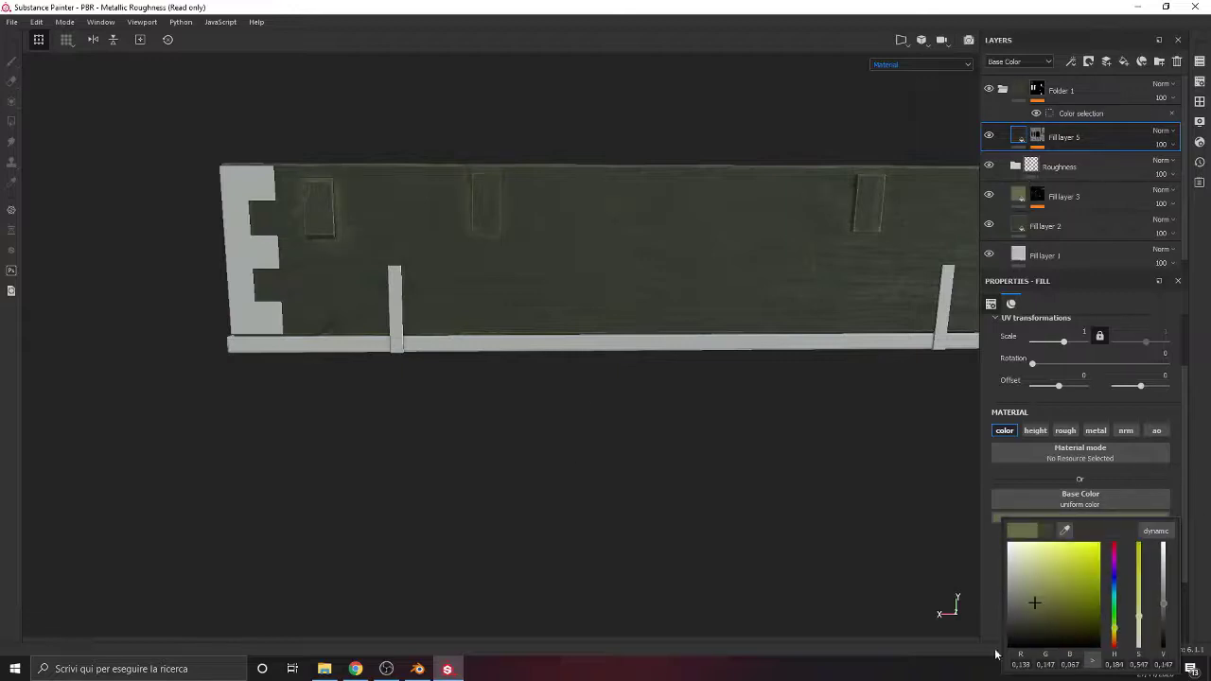
mouse_move(1032, 613)
mouse_down()
mouse_move(1011, 607)
mouse_move(1041, 615)
mouse_move(1022, 598)
mouse_up()
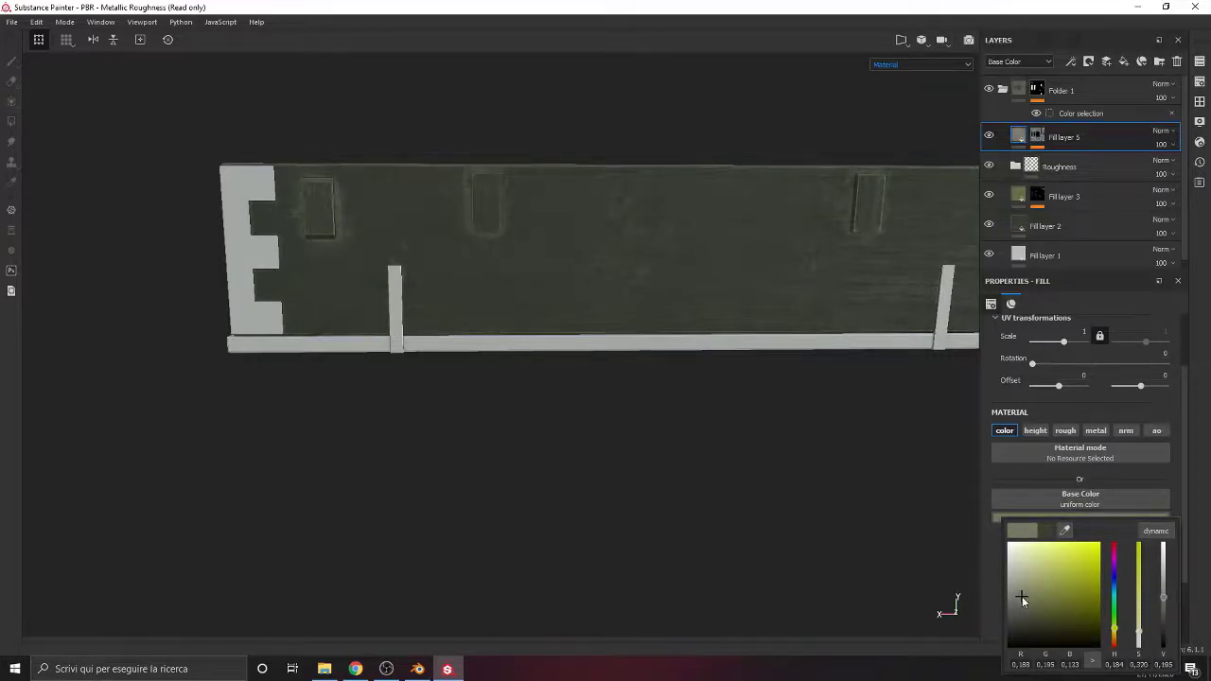
alt+drag(328, 530, 637, 485)
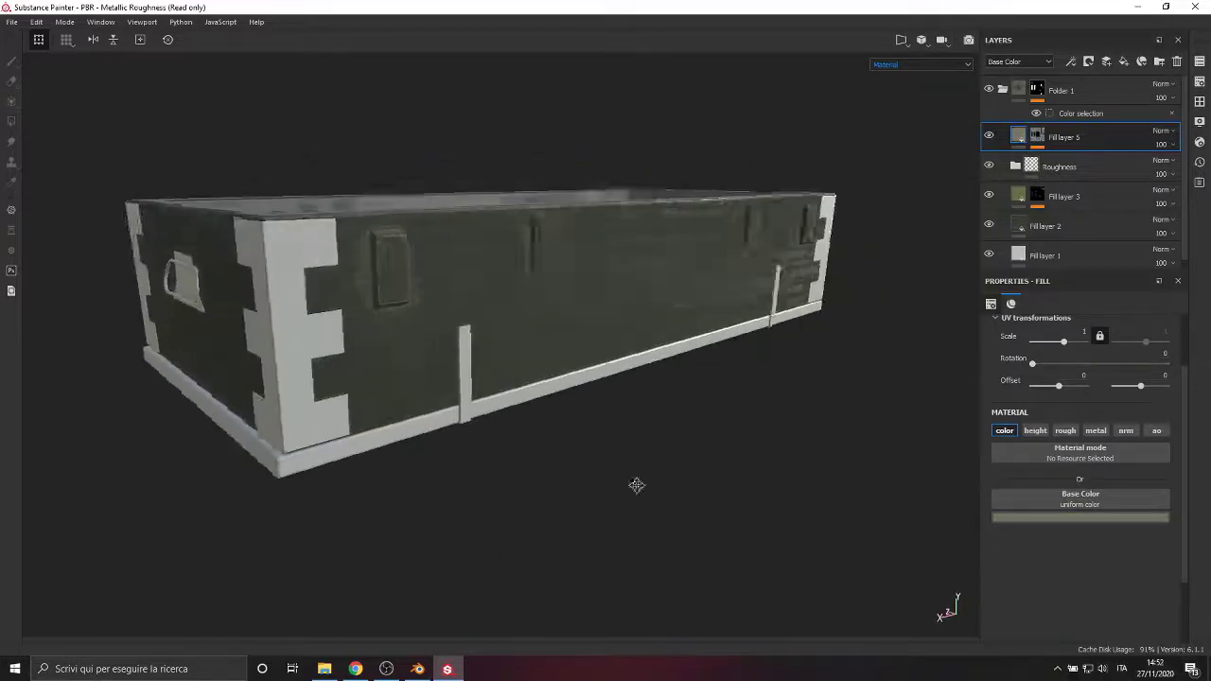
alt+middle_drag(637, 486, 609, 449)
alt+drag(609, 449, 387, 464)
scroll(713, 446, down, 3)
scroll(605, 395, up, 4)
alt+drag(605, 395, 681, 478)
Enable the height channel on the dirt layer and give it a slightly negative height
click(1035, 430)
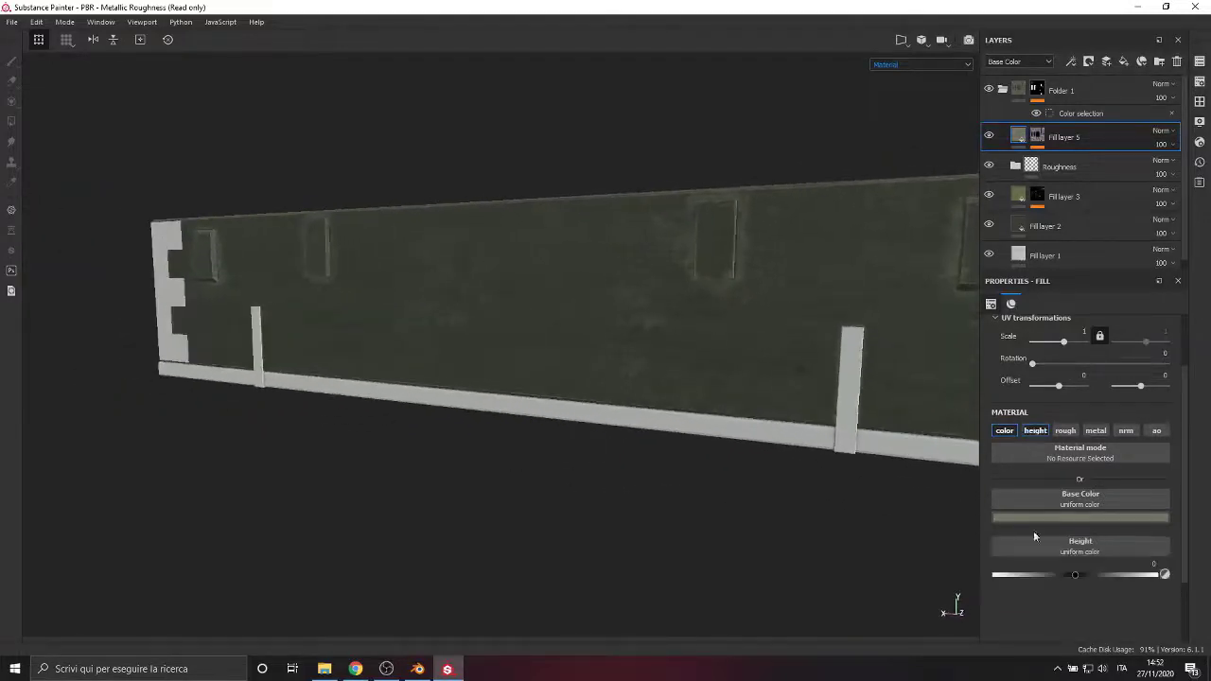
drag(1079, 574, 1072, 573)
alt+drag(746, 526, 648, 462)
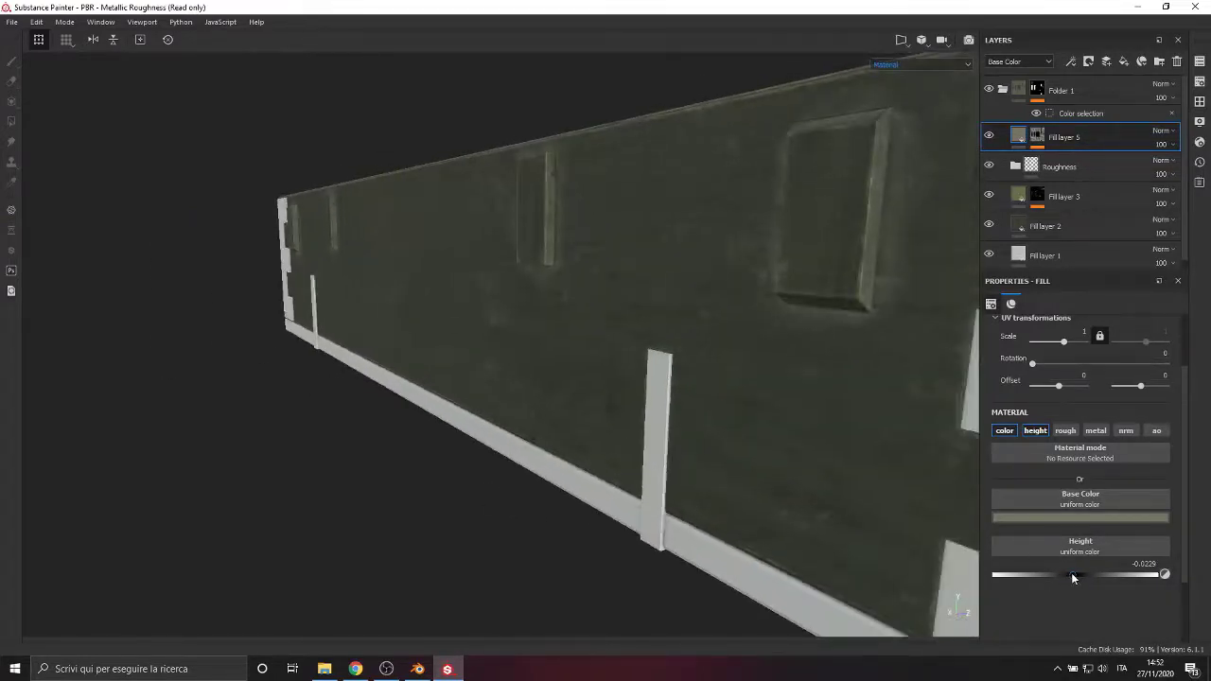
drag(1072, 573, 1070, 573)
Examine the dirt's color and recessed height around the blocks and edges of the crate's sides
mouse_move(663, 530)
alt+mouse_down()
mouse_move(454, 530)
mouse_move(486, 559)
mouse_move(517, 538)
mouse_move(417, 534)
alt+mouse_up()
alt+drag(588, 413, 517, 532)
alt+middle_drag(416, 425, 429, 442)
scroll(429, 442, up, 3)
alt+drag(502, 464, 405, 488)
scroll(651, 454, up, 3)
scroll(718, 531, down, 3)
alt+drag(691, 534, 627, 505)
Isolate Fill layer 3's mask in the viewport, with its Metal Edge Wear generator selected
click(1067, 199)
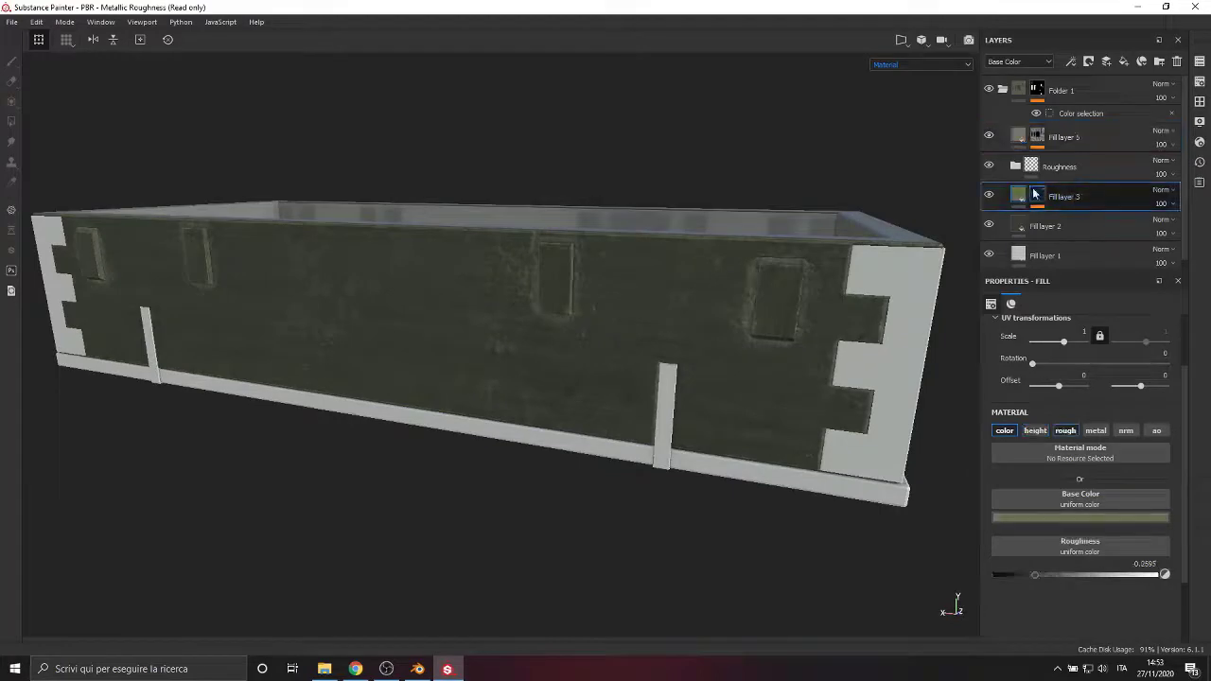
click(1040, 202)
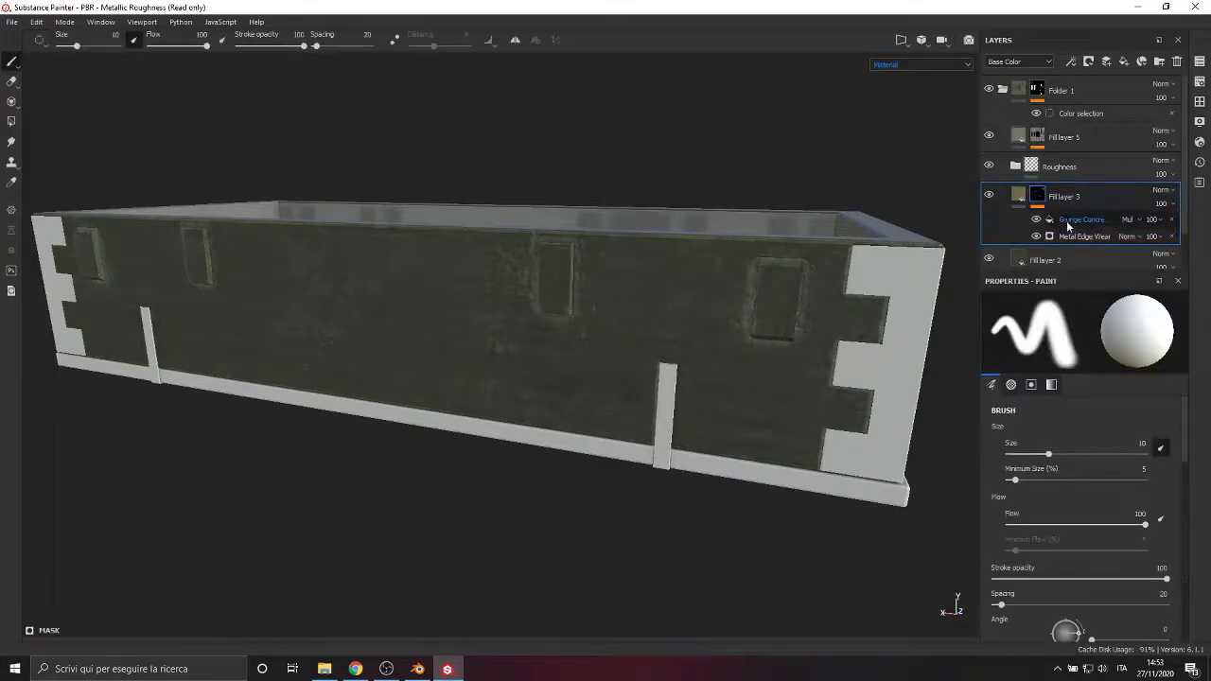
click(1069, 237)
click(920, 65)
click(889, 133)
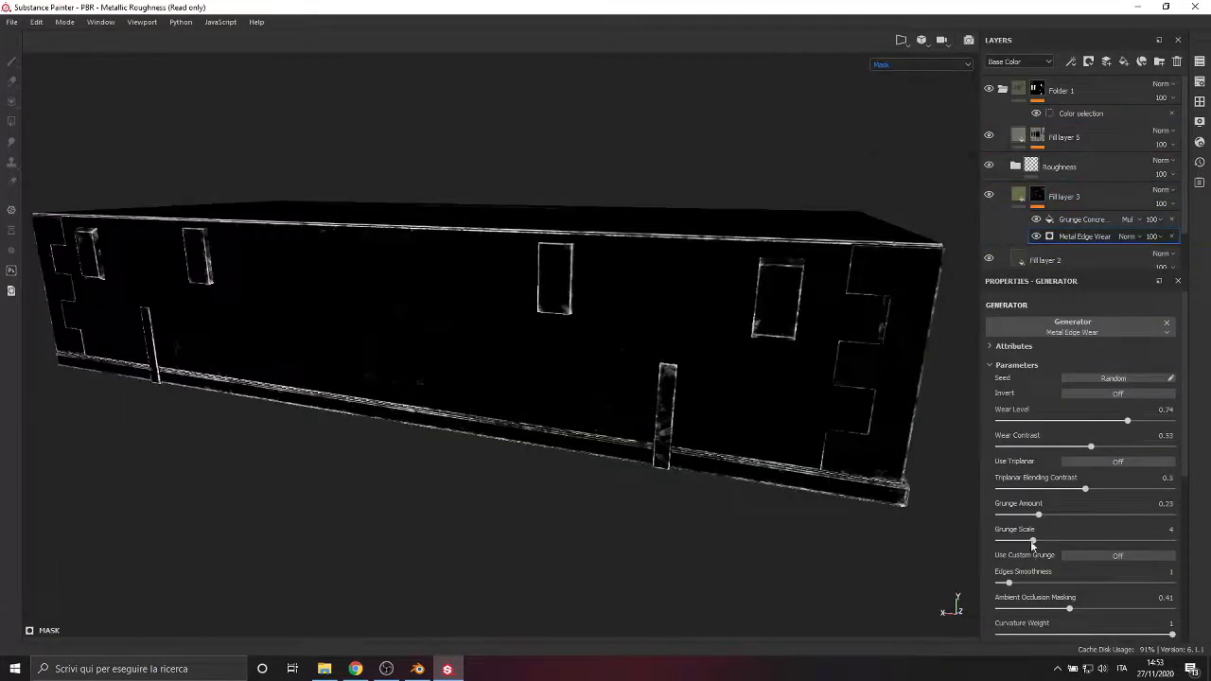
Try the Metal Edge Wear generator with wear level 0.93, wear contrast 0.07 and grunge amount 0.15
drag(1132, 423, 1144, 415)
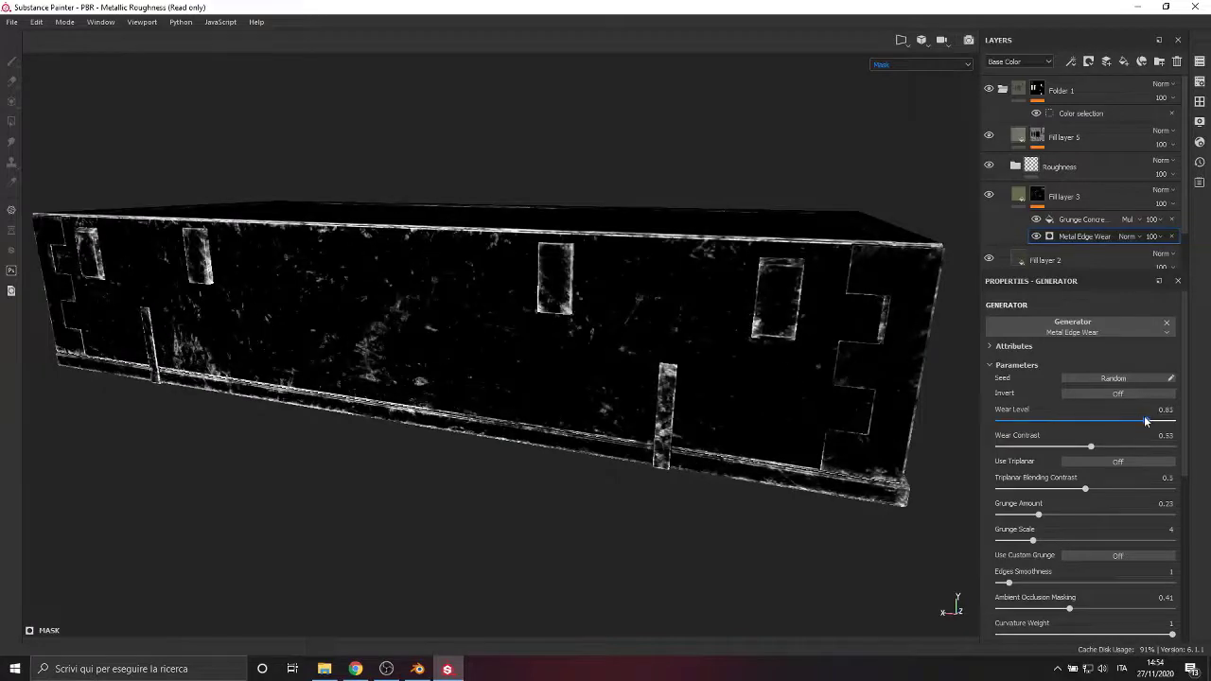
drag(1094, 447, 1066, 450)
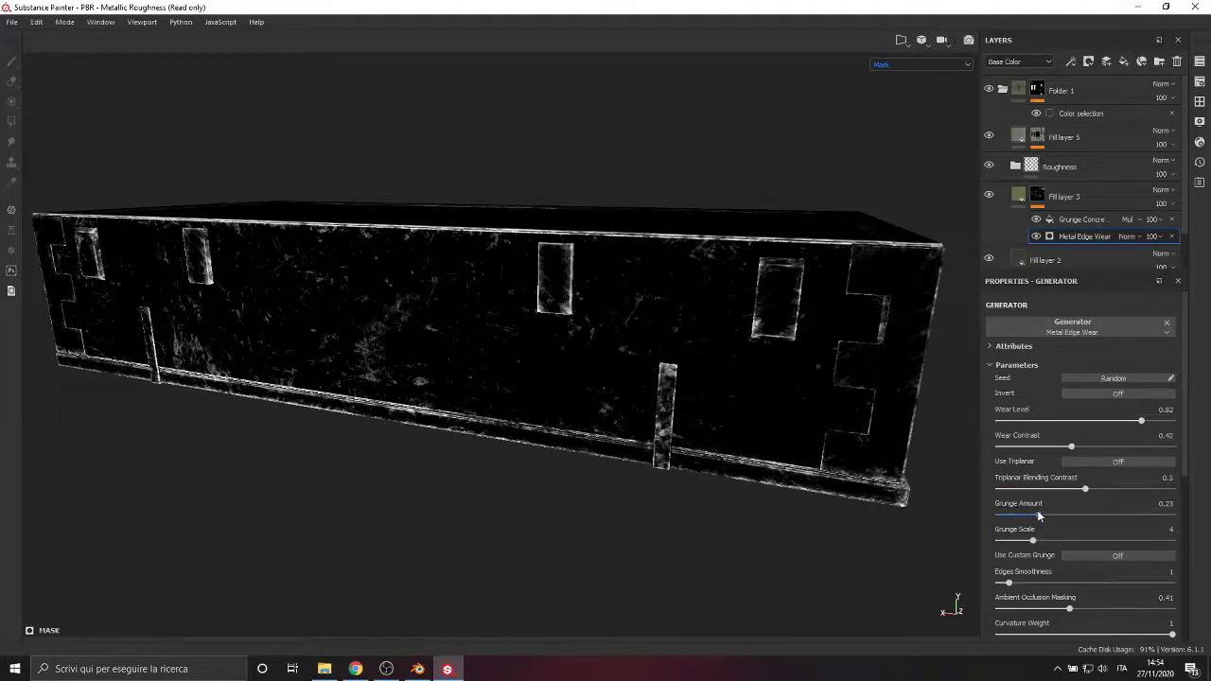
mouse_move(1037, 514)
mouse_down()
mouse_move(969, 526)
mouse_move(1036, 519)
mouse_move(1024, 524)
mouse_up()
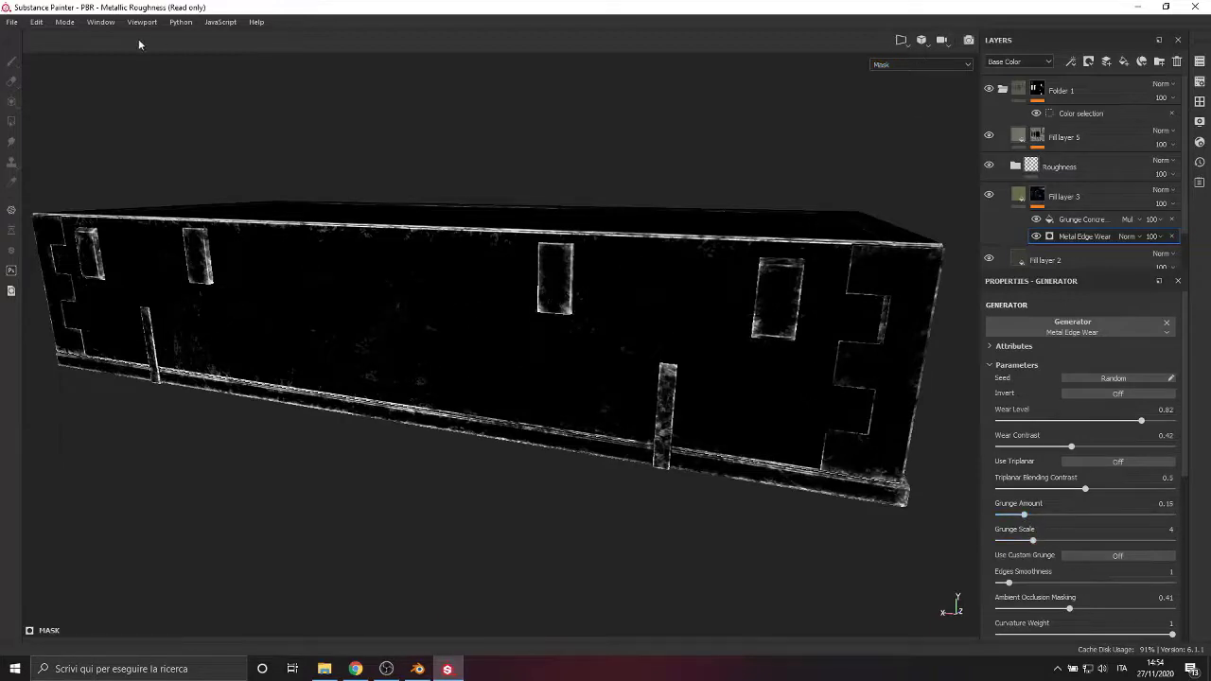
drag(1072, 446, 1022, 447)
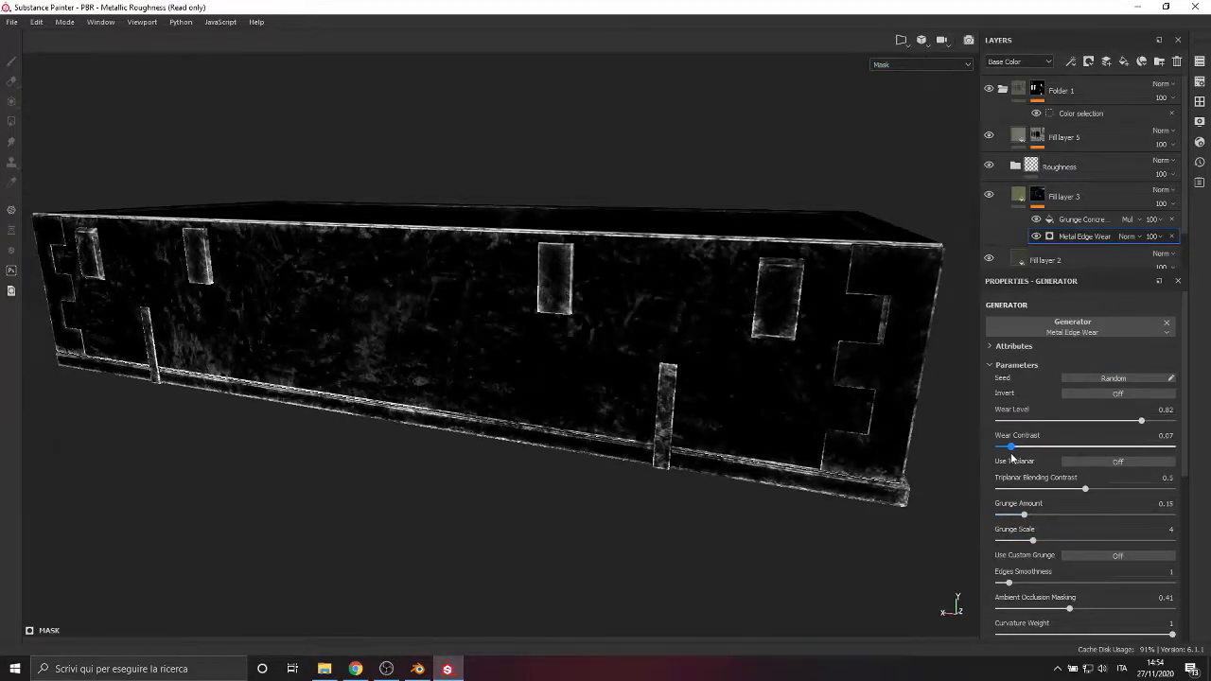
drag(1141, 420, 1160, 422)
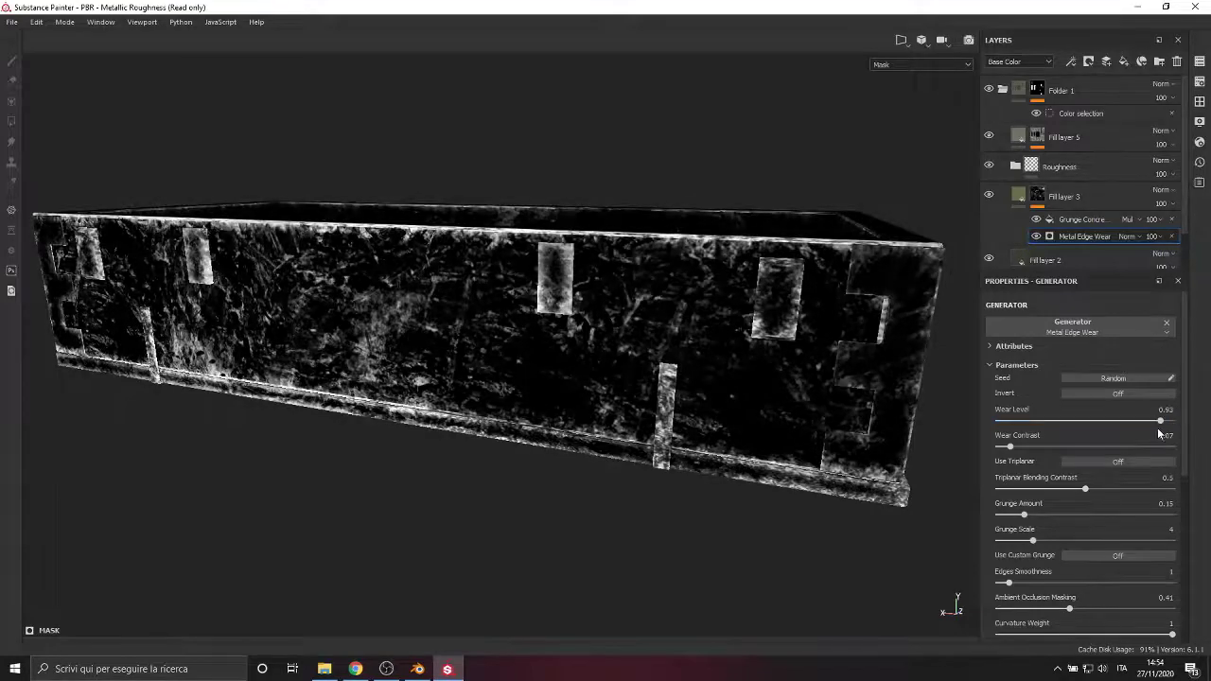
Set the Metal Edge Wear generator's grunge amount to 0, edges smoothness to 3.27, wear level to 0.77 and wear contrast to about 0.11
drag(1024, 515, 998, 519)
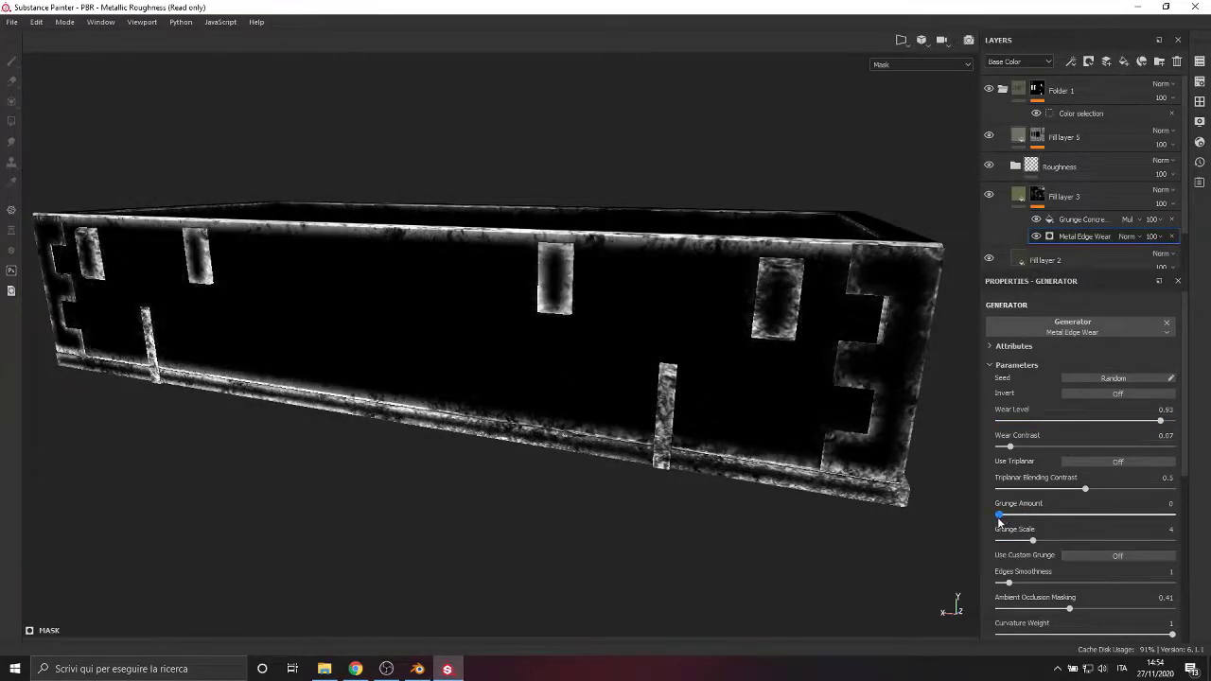
drag(1160, 420, 1155, 423)
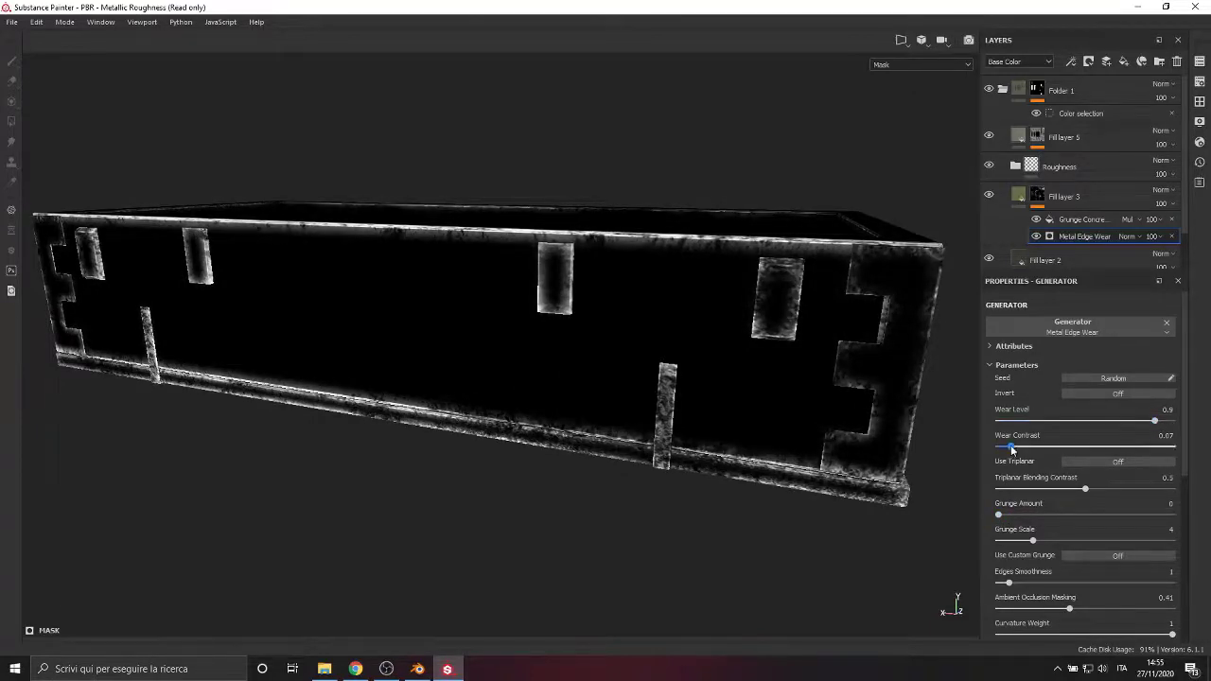
drag(1025, 447, 983, 446)
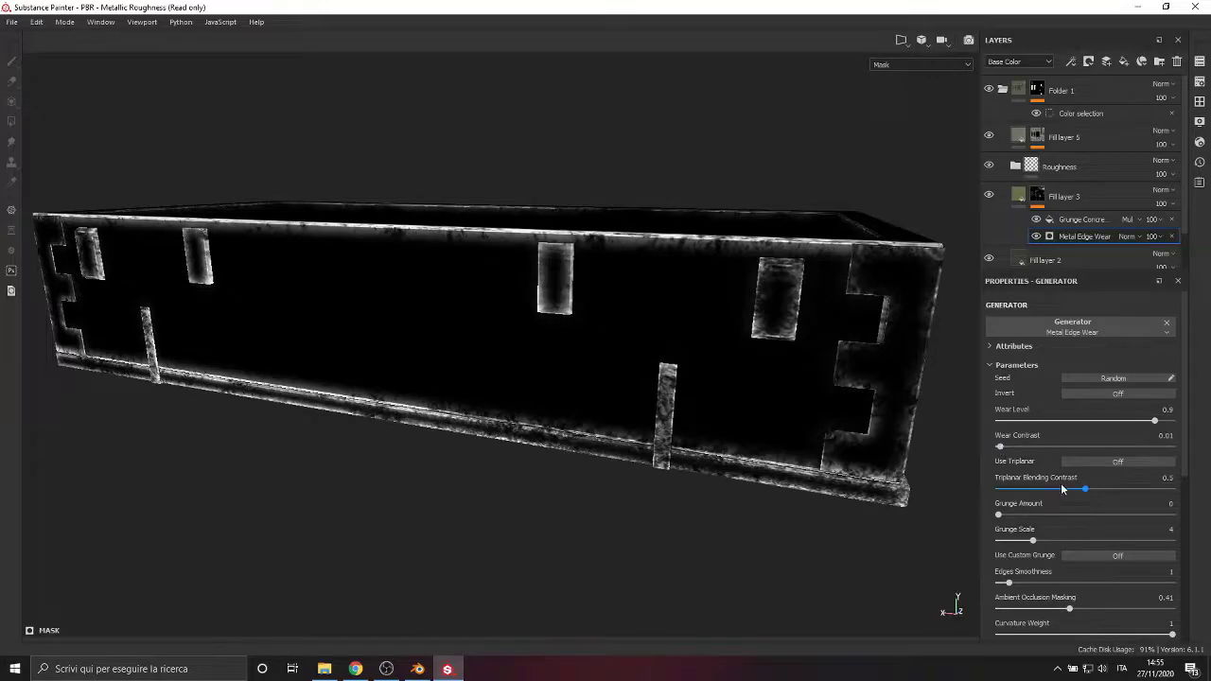
scroll(1012, 547, down, 1)
drag(1011, 547, 1035, 543)
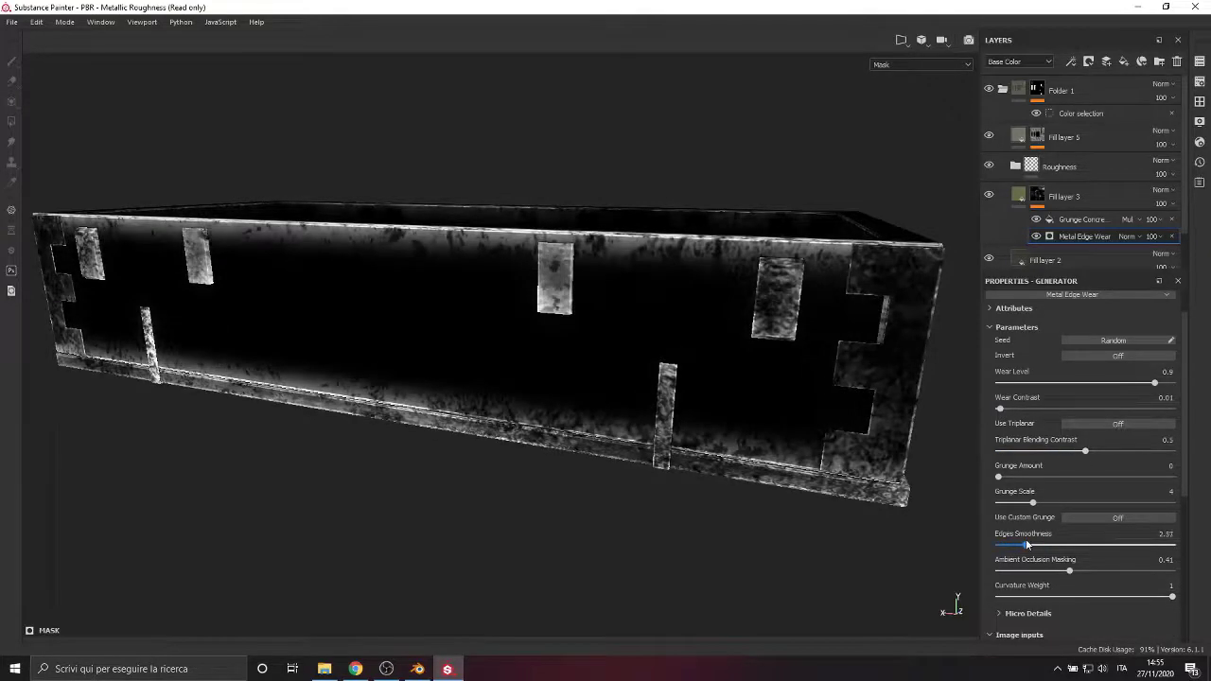
drag(1157, 383, 1132, 383)
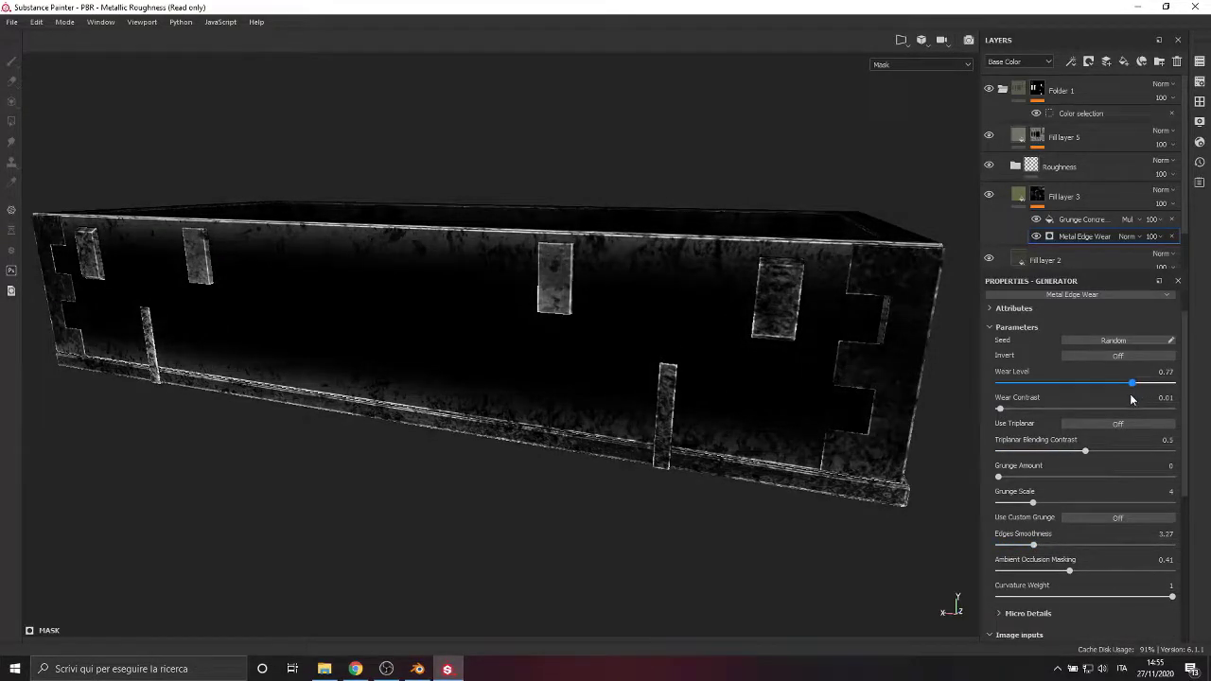
drag(999, 409, 1016, 410)
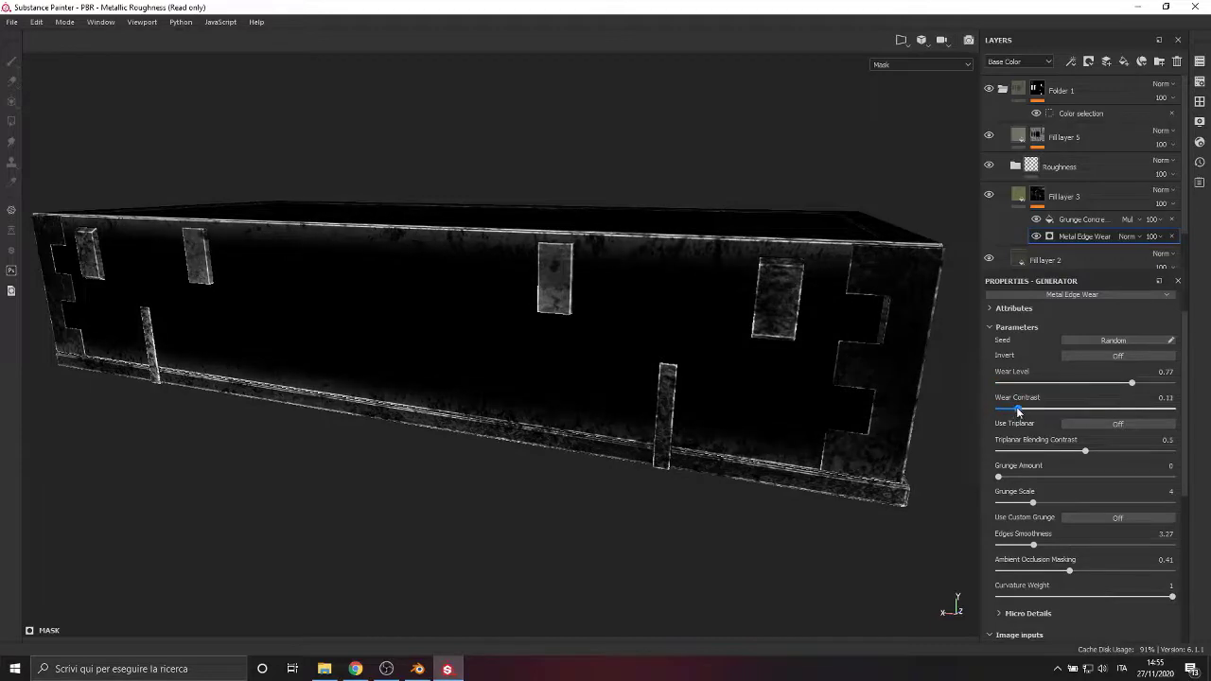
Add a Grunge Paint Scratched fill above the concrete grunge in Fill layer 3's mask, set to Multiply with balance 0.71
click(1081, 219)
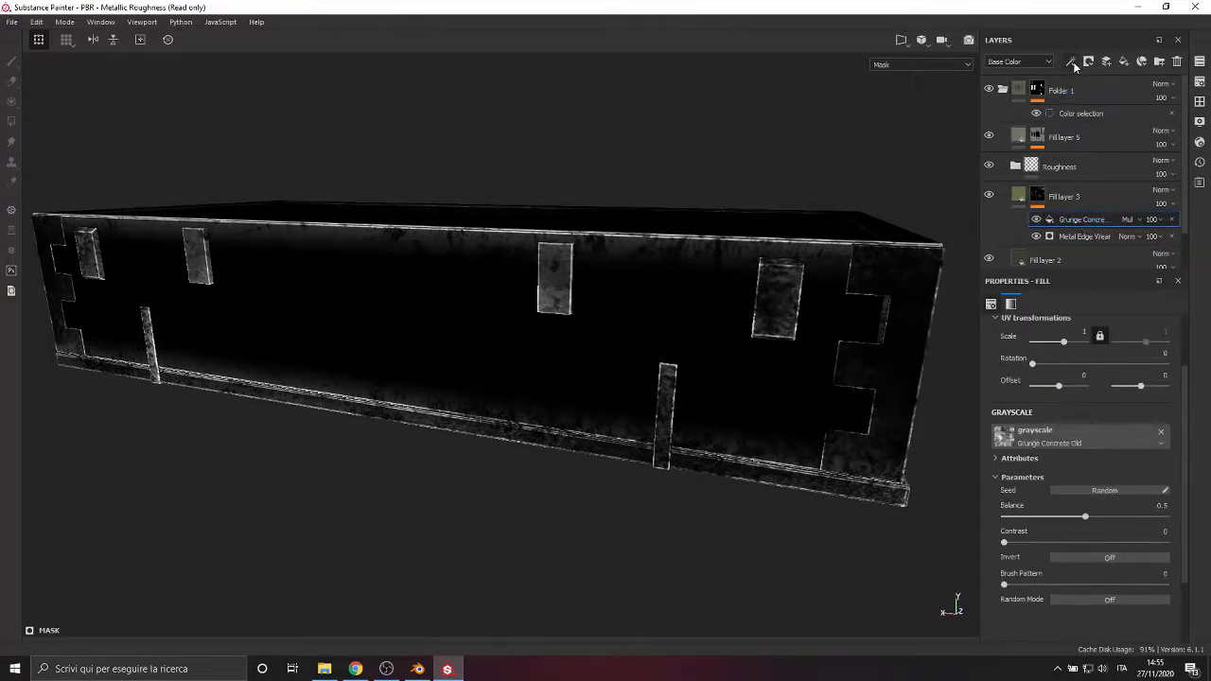
click(1071, 61)
click(1098, 110)
click(1079, 437)
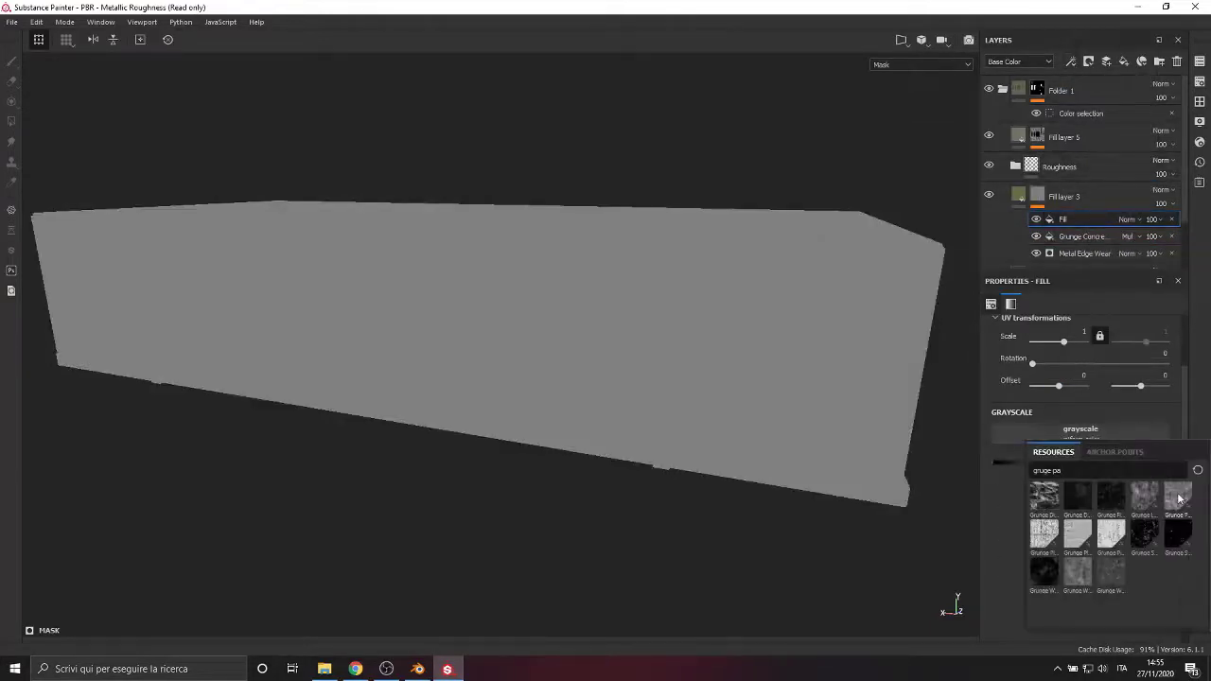
click(1179, 499)
click(1128, 220)
click(1141, 287)
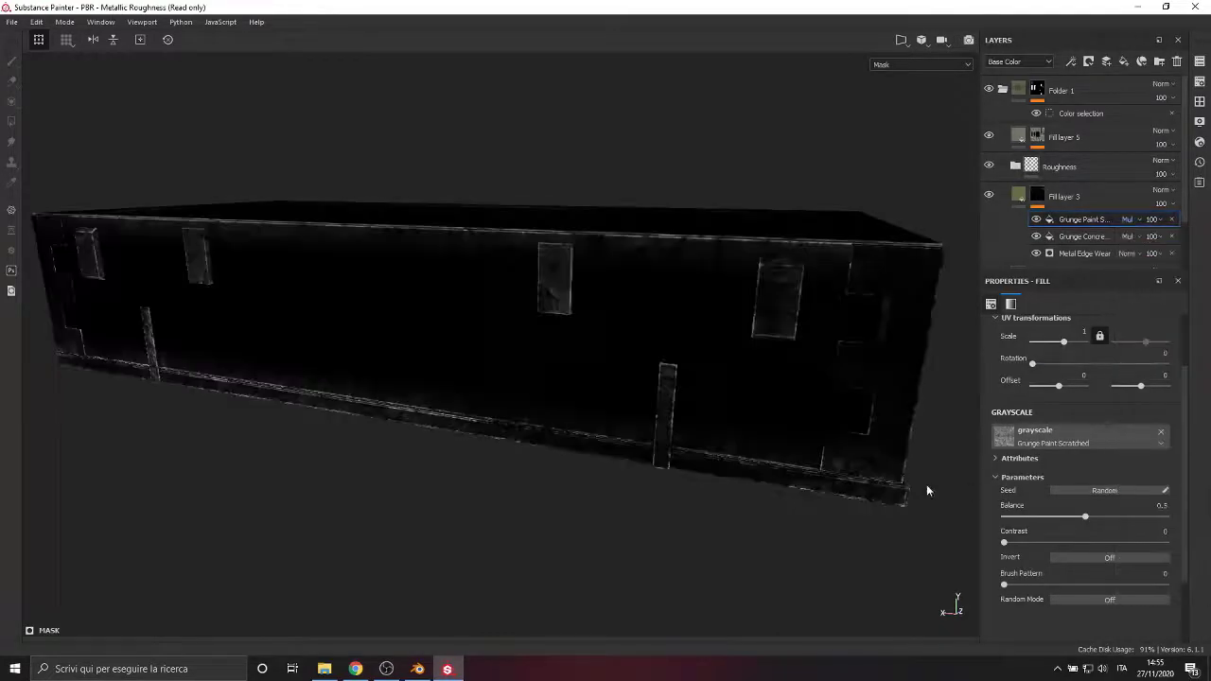
drag(1087, 515, 1118, 519)
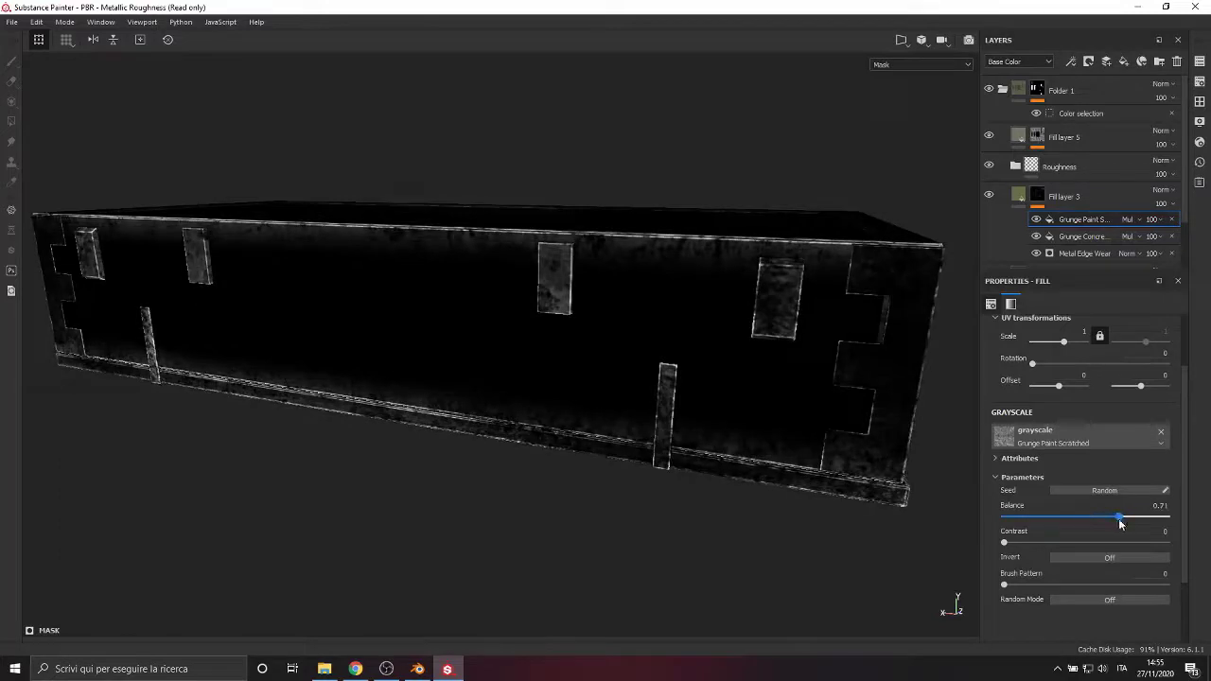
Return the viewport to the material display and inspect the edge wear on the crate's side
click(937, 65)
scroll(909, 83, up, 2)
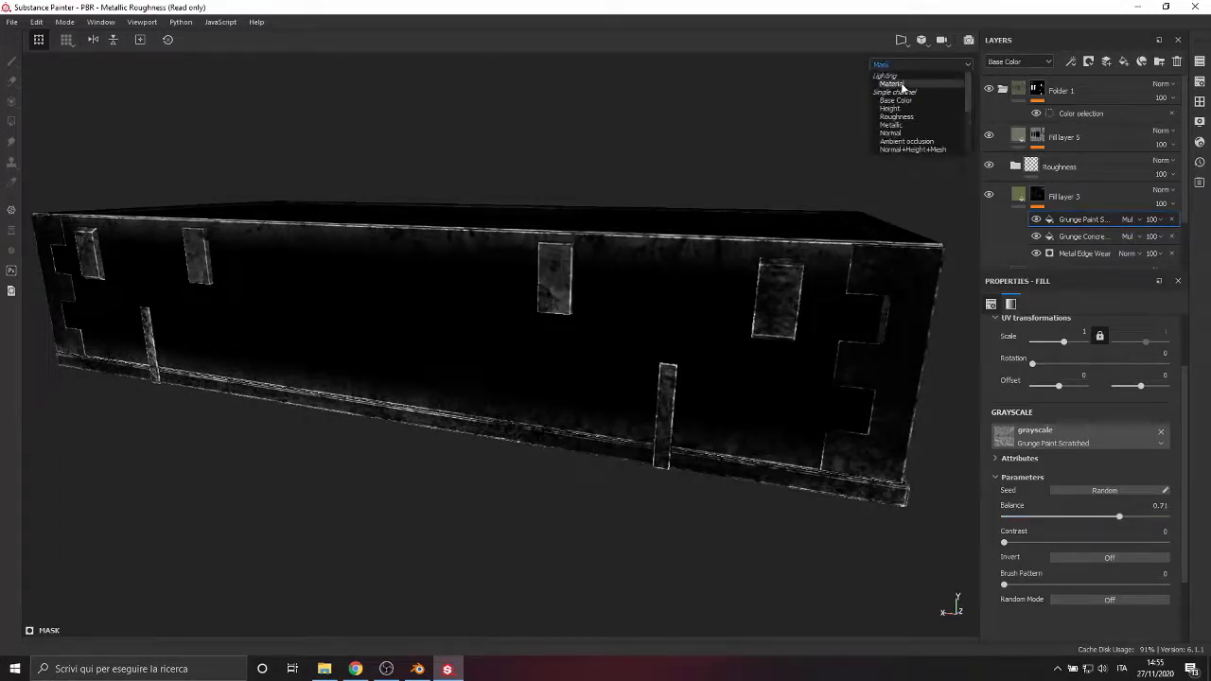
click(900, 83)
scroll(793, 321, up, 1)
alt+drag(468, 412, 436, 386)
Change Fill layer 3's base color to a pale yellow of about RGB 1.000, 0.911, 0.489 and its roughness to 0.2366
click(1021, 197)
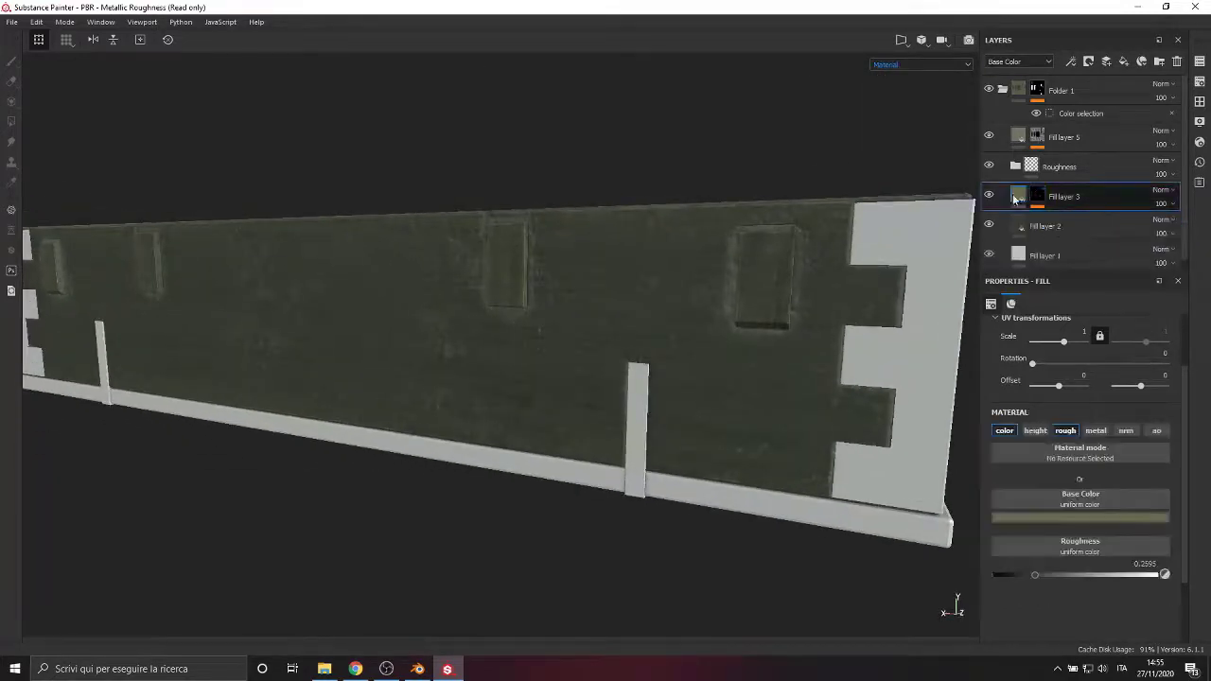
click(1041, 518)
click(1045, 599)
drag(1045, 597, 1052, 558)
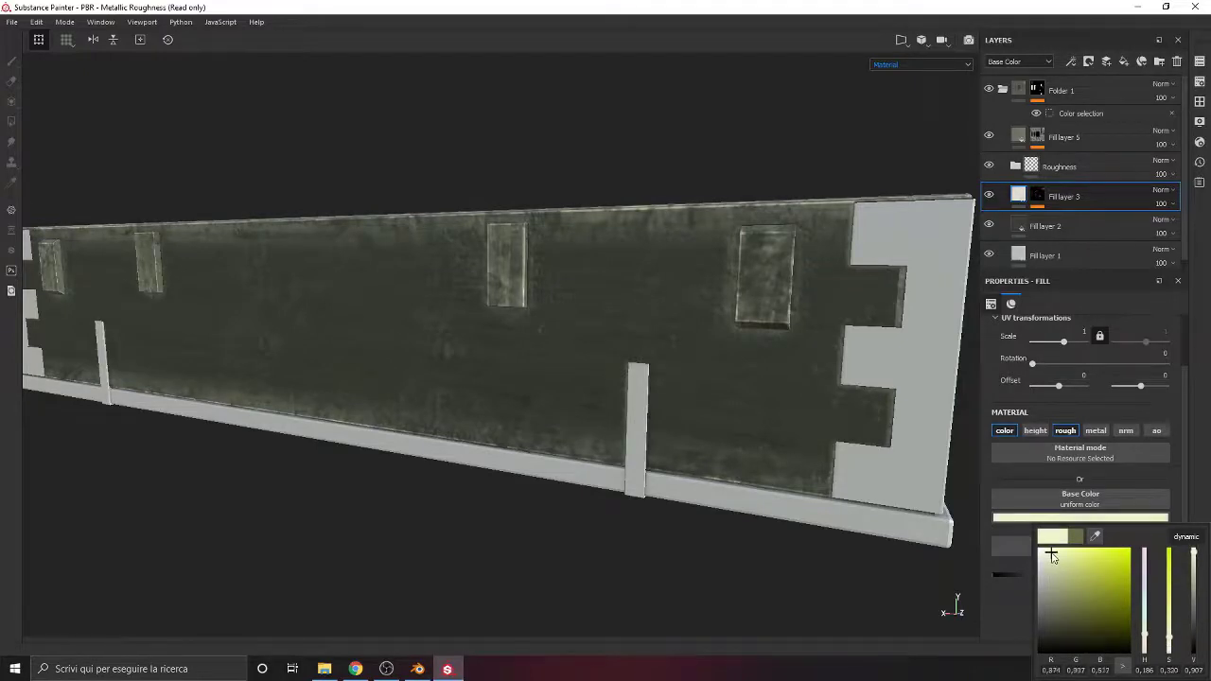
click(1145, 642)
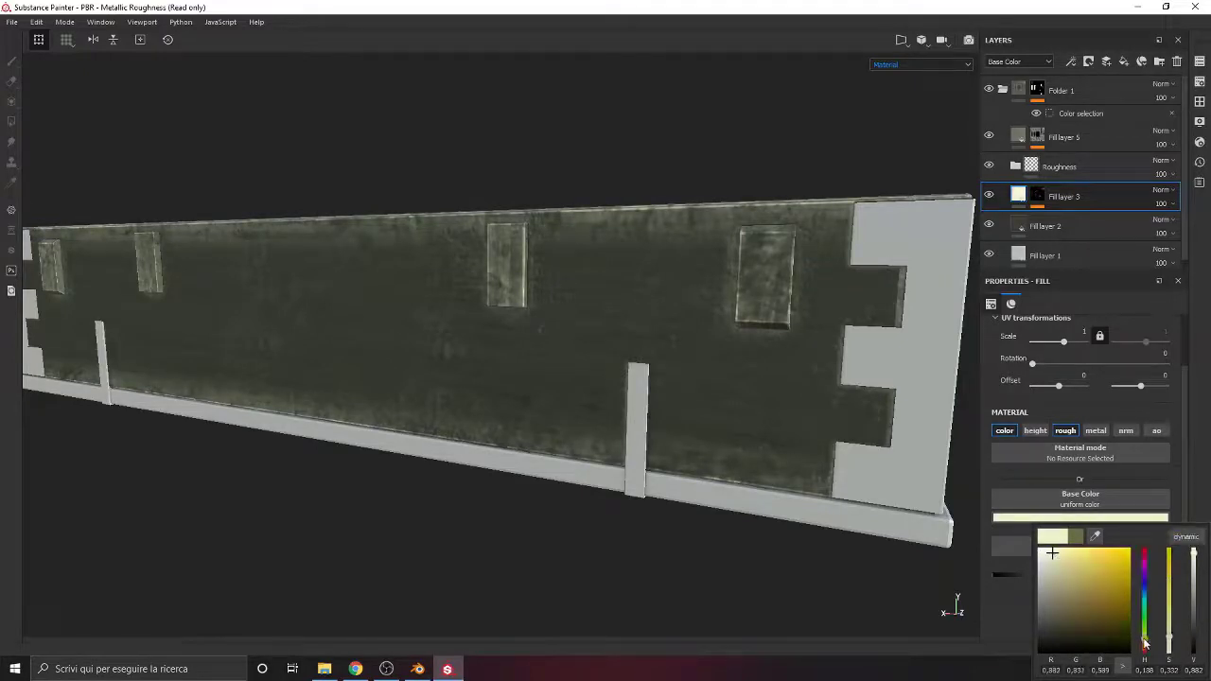
drag(1066, 553, 1059, 550)
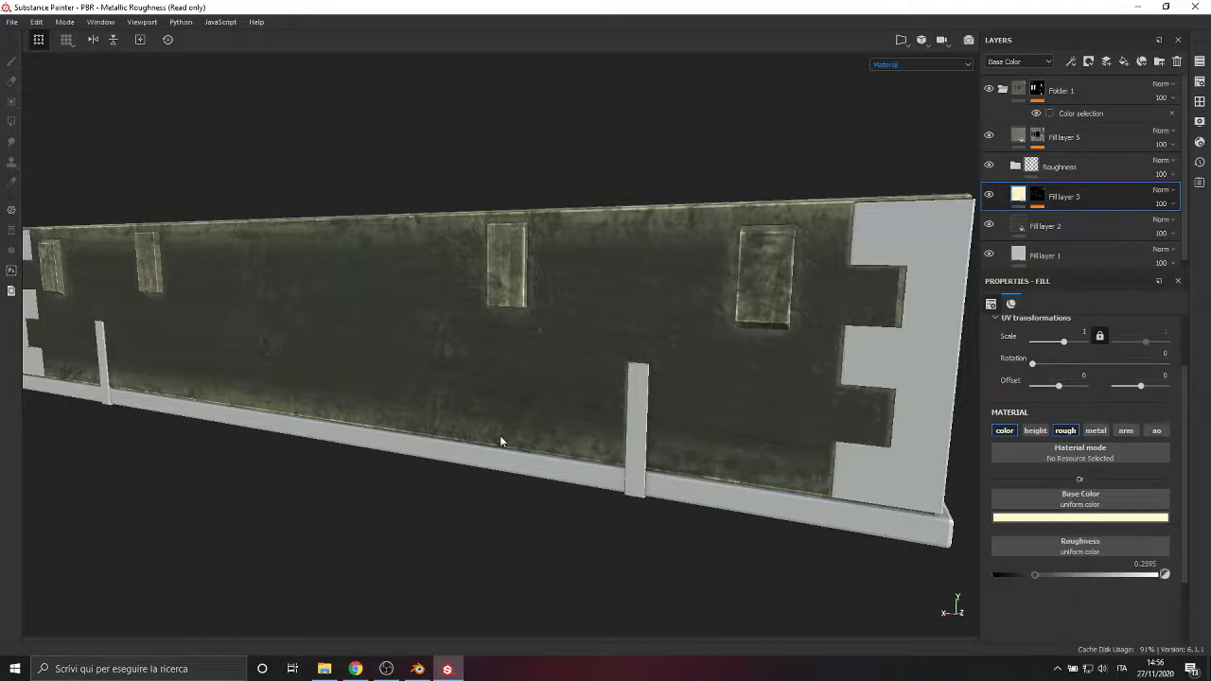
alt+drag(500, 438, 1063, 559)
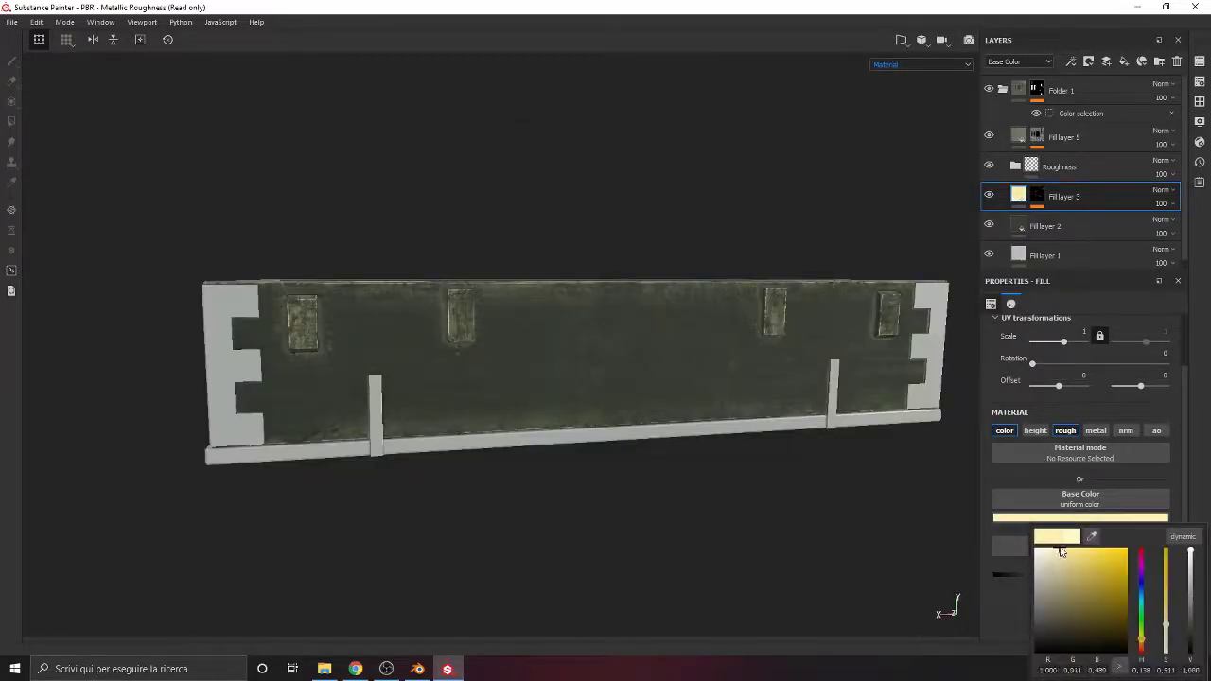
drag(1044, 576, 1031, 575)
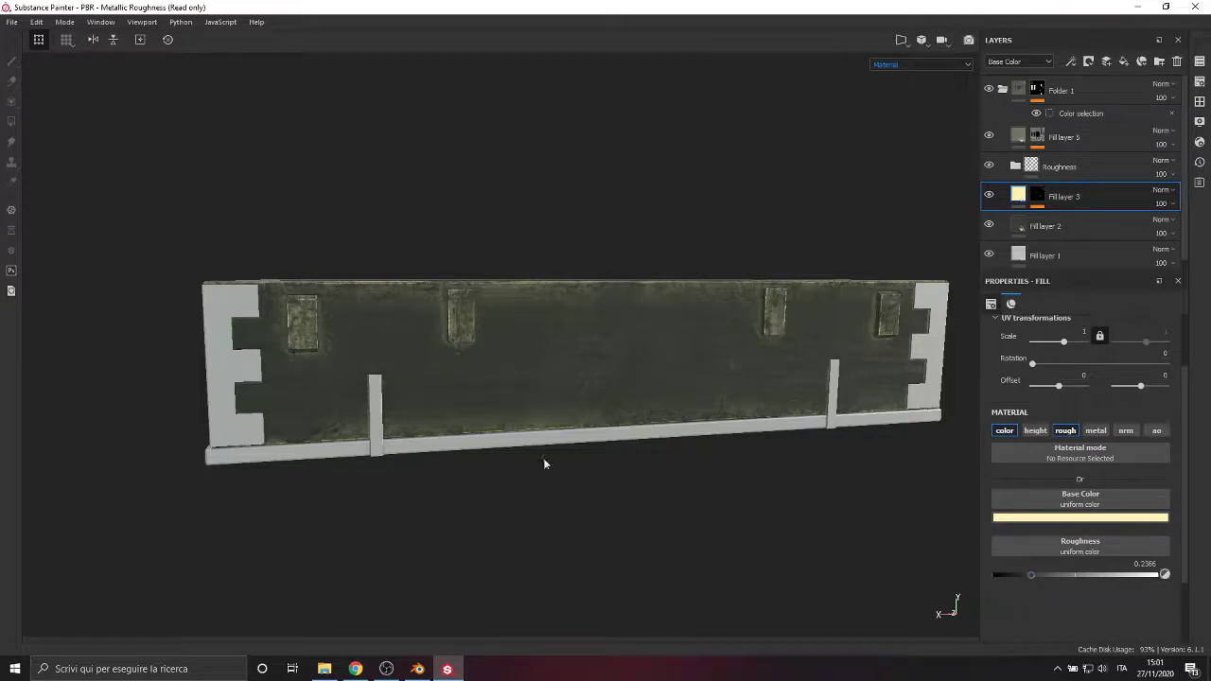
Examine the pale yellow wear along the edges and blocks on the crate's front and back sides
alt+drag(543, 460, 889, 407)
scroll(770, 397, down, 2)
scroll(822, 379, up, 4)
alt+middle_drag(694, 347, 947, 412)
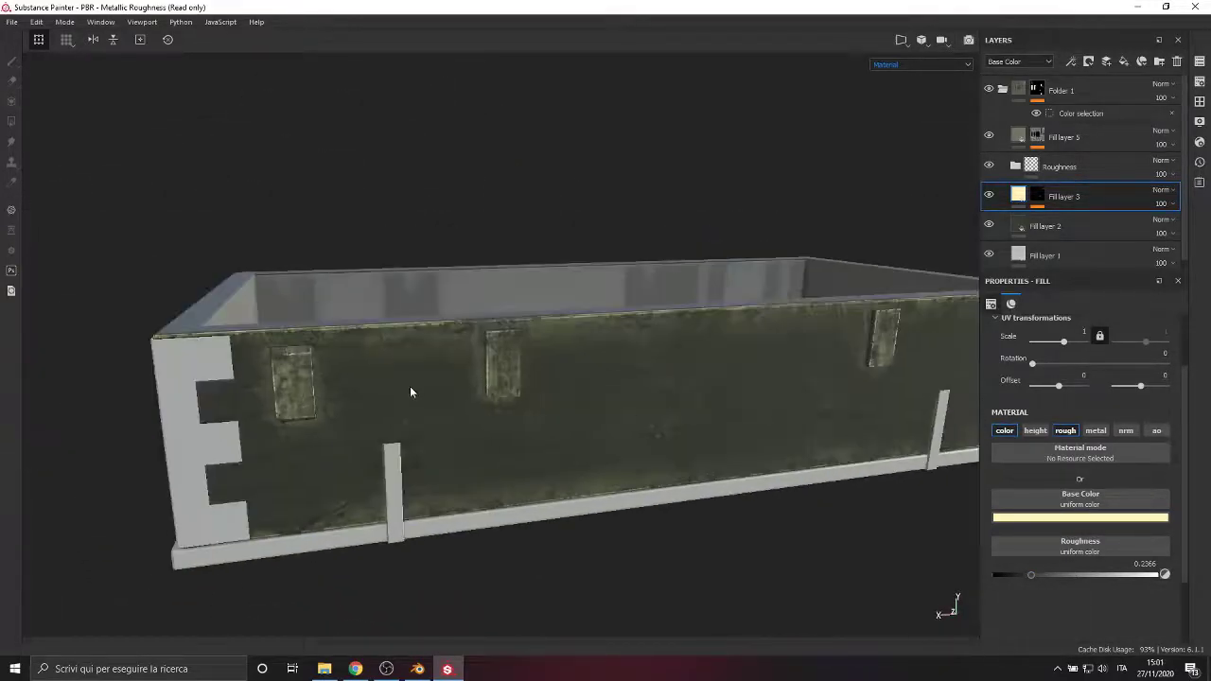
alt+drag(411, 390, 549, 403)
scroll(748, 415, down, 3)
alt+drag(756, 417, 582, 435)
alt+middle_drag(876, 365, 545, 382)
scroll(567, 355, up, 5)
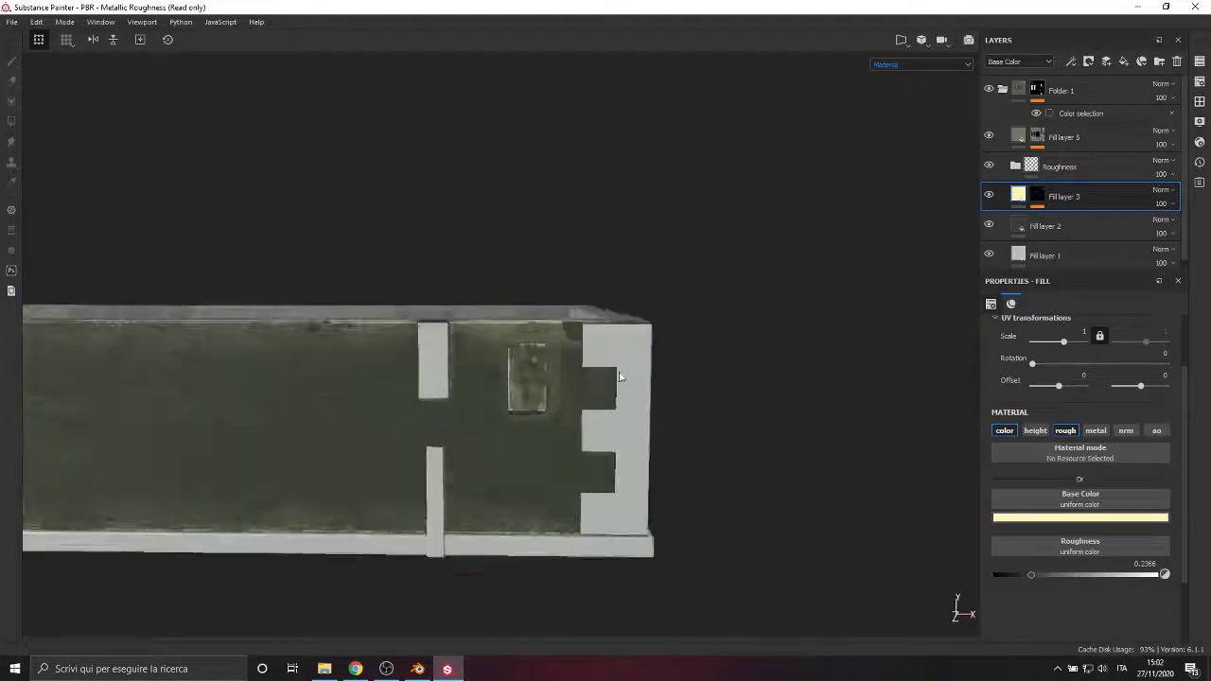
scroll(518, 471, down, 5)
alt+drag(505, 475, 562, 441)
shift+right_drag(560, 422, 667, 418)
alt+drag(558, 421, 587, 431)
alt+middle_drag(587, 430, 447, 430)
alt+drag(447, 429, 430, 402)
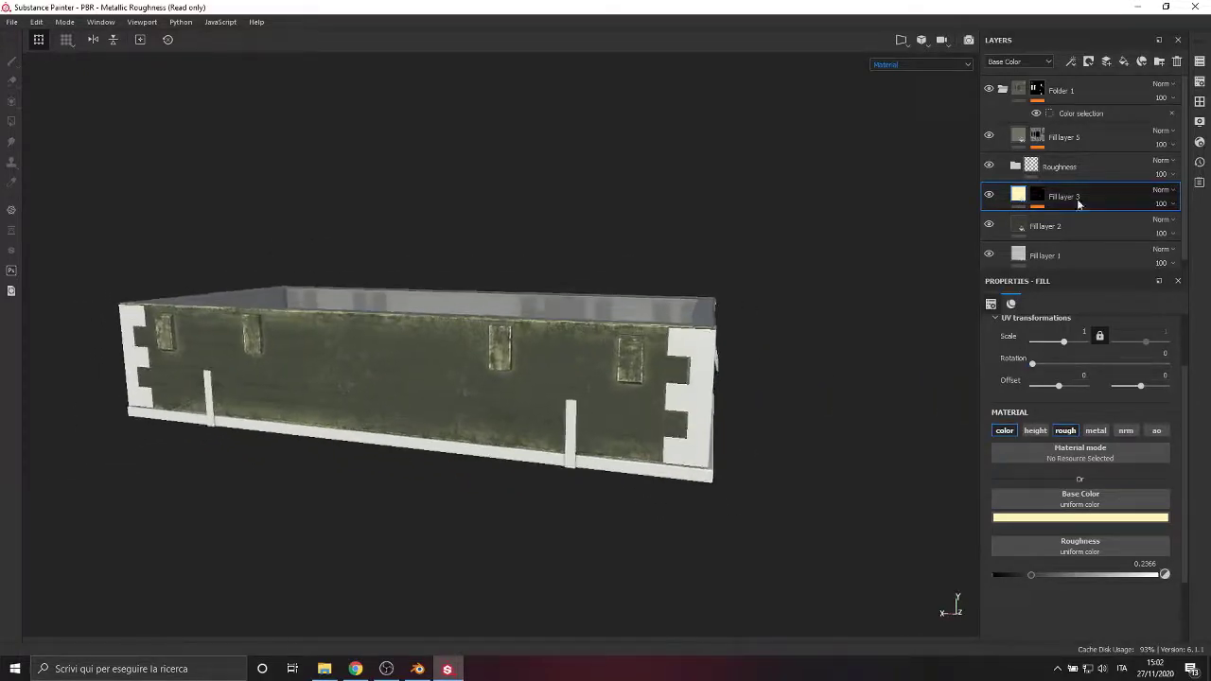
Add a black-masked fill layer above the dirt layer in Folder 1, with only the color, height and roughness channels enabled
click(1123, 61)
drag(1052, 196, 1051, 130)
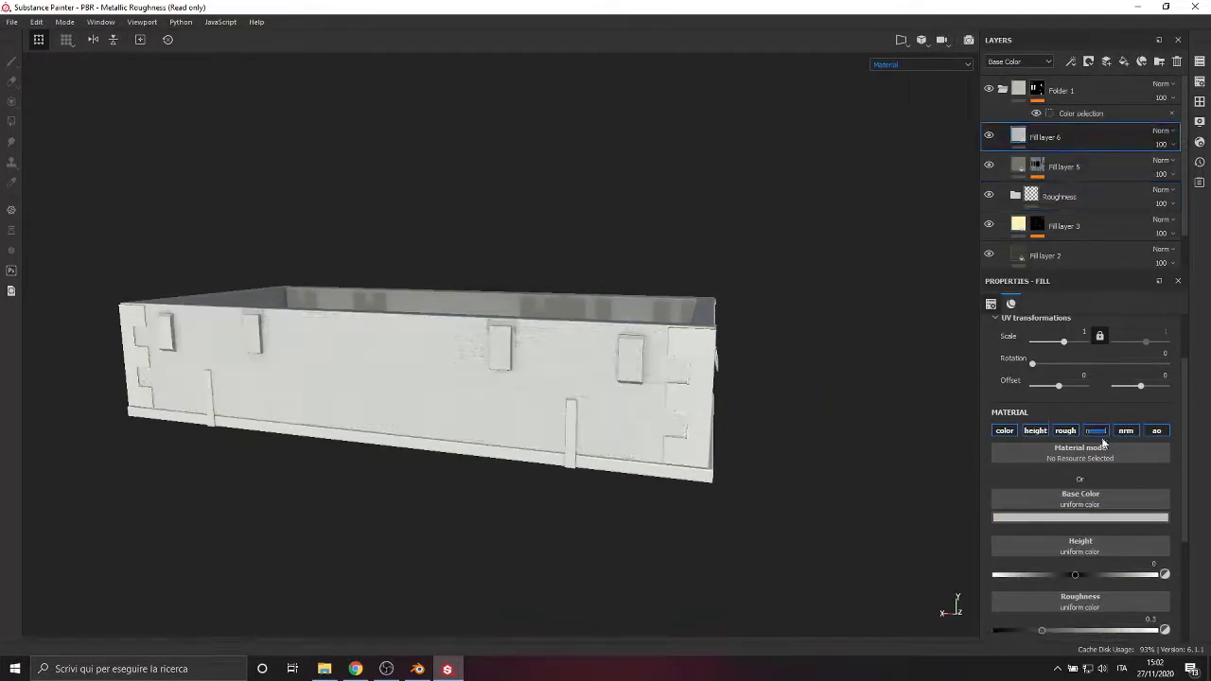
right_click(1032, 144)
click(1065, 148)
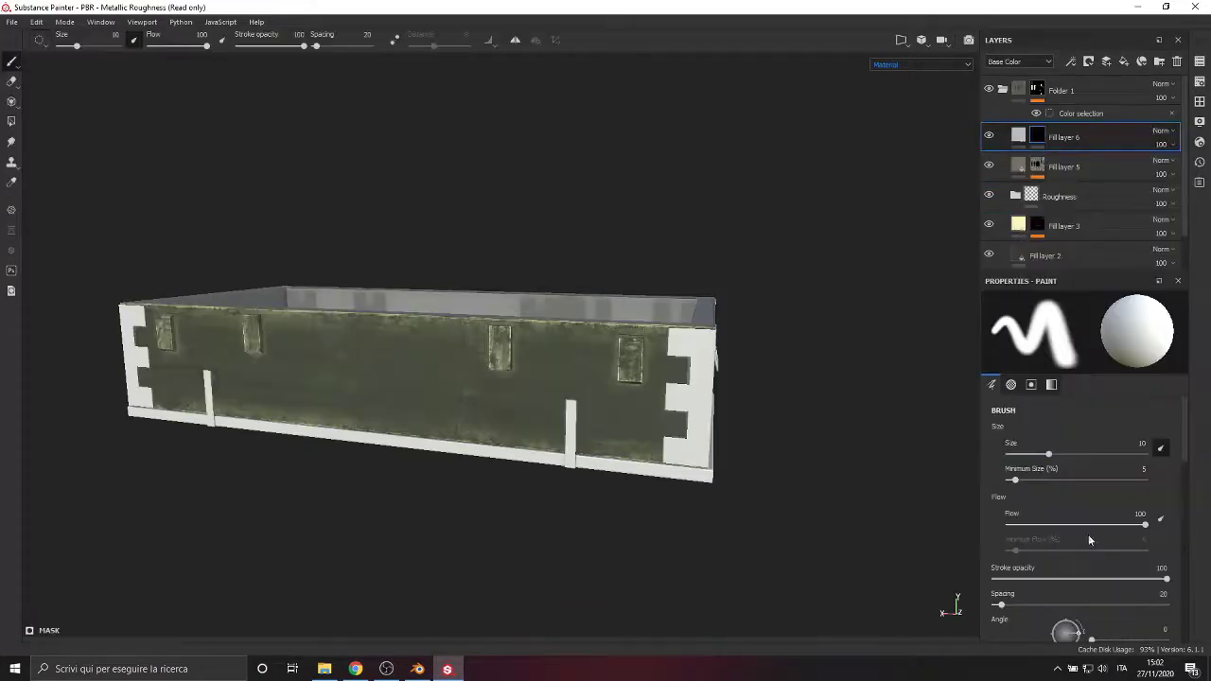
click(1096, 431)
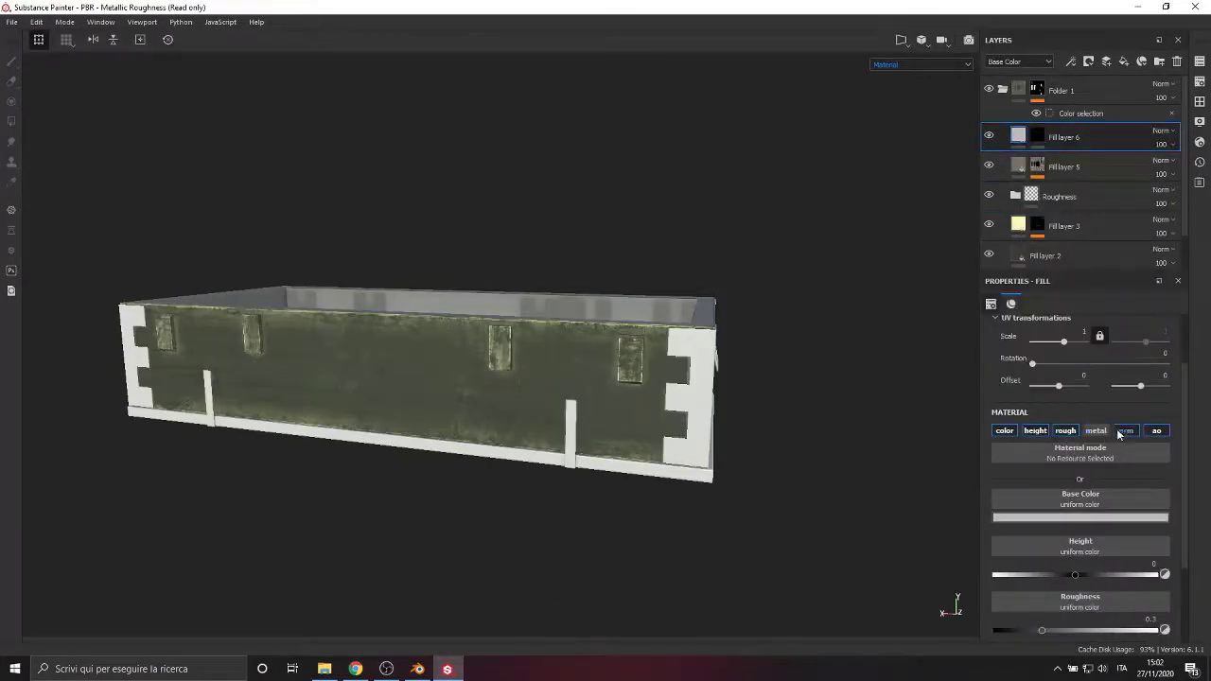
click(1125, 431)
click(1153, 431)
Add a fill with the Grunge Paint Scratched texture to the new layer's black mask and check its scratches on the crate
key(1)
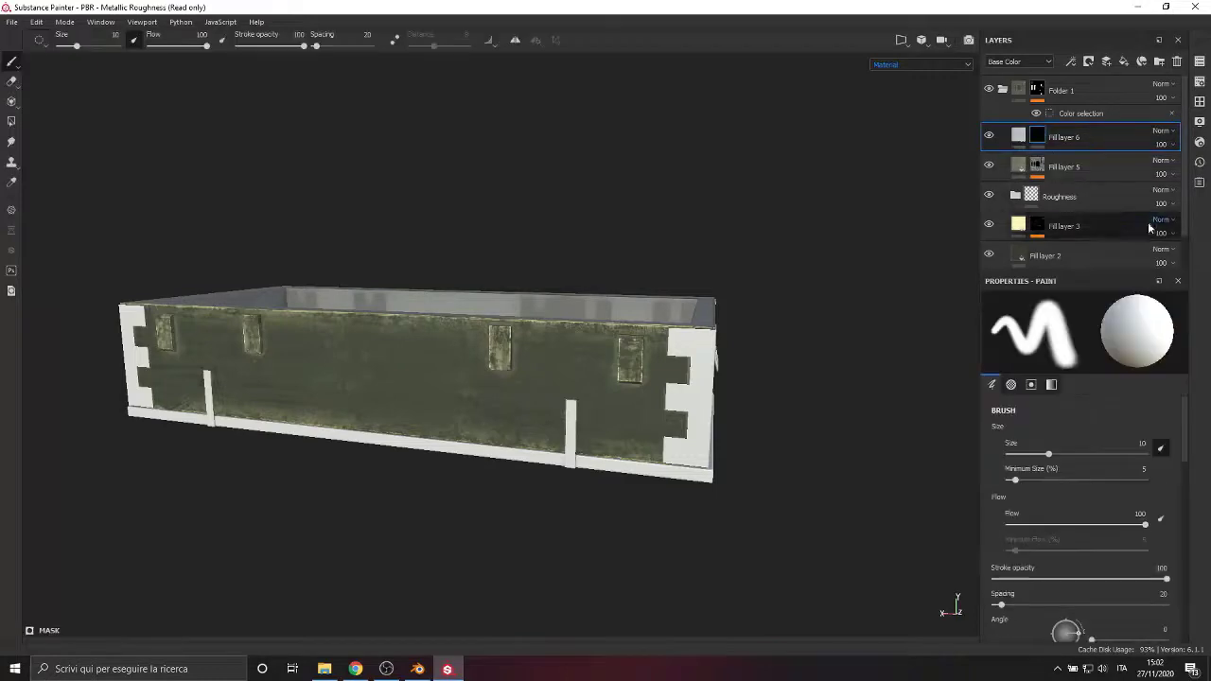
click(1086, 113)
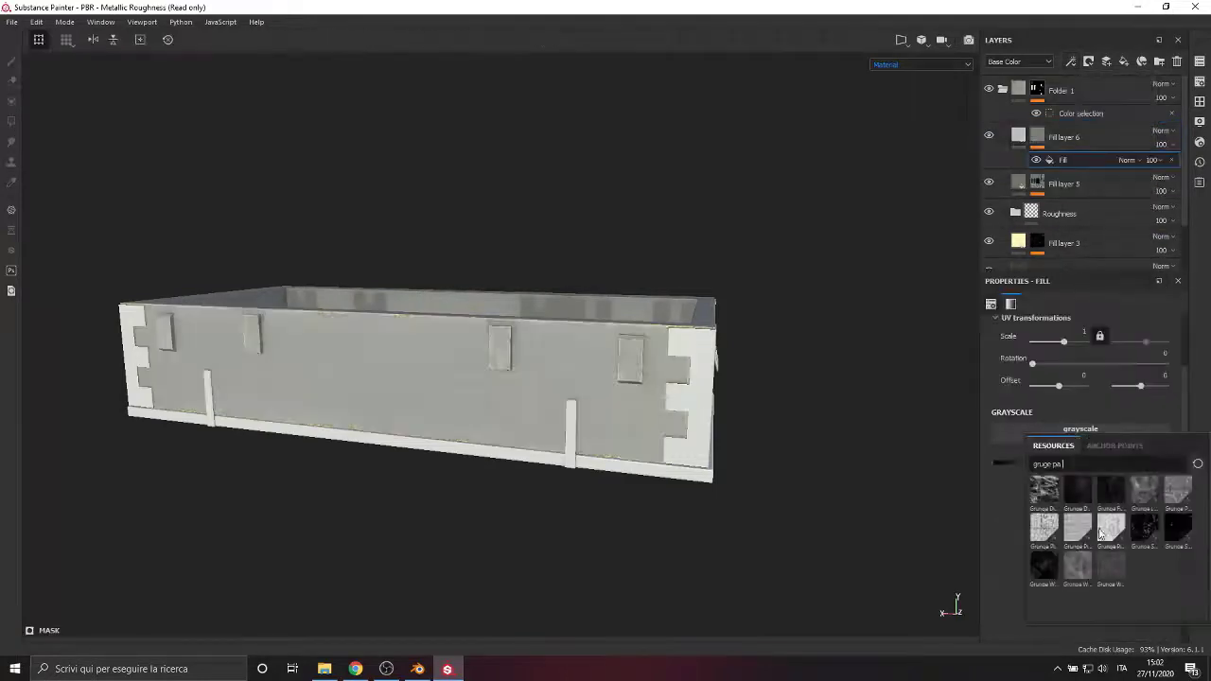
click(1180, 495)
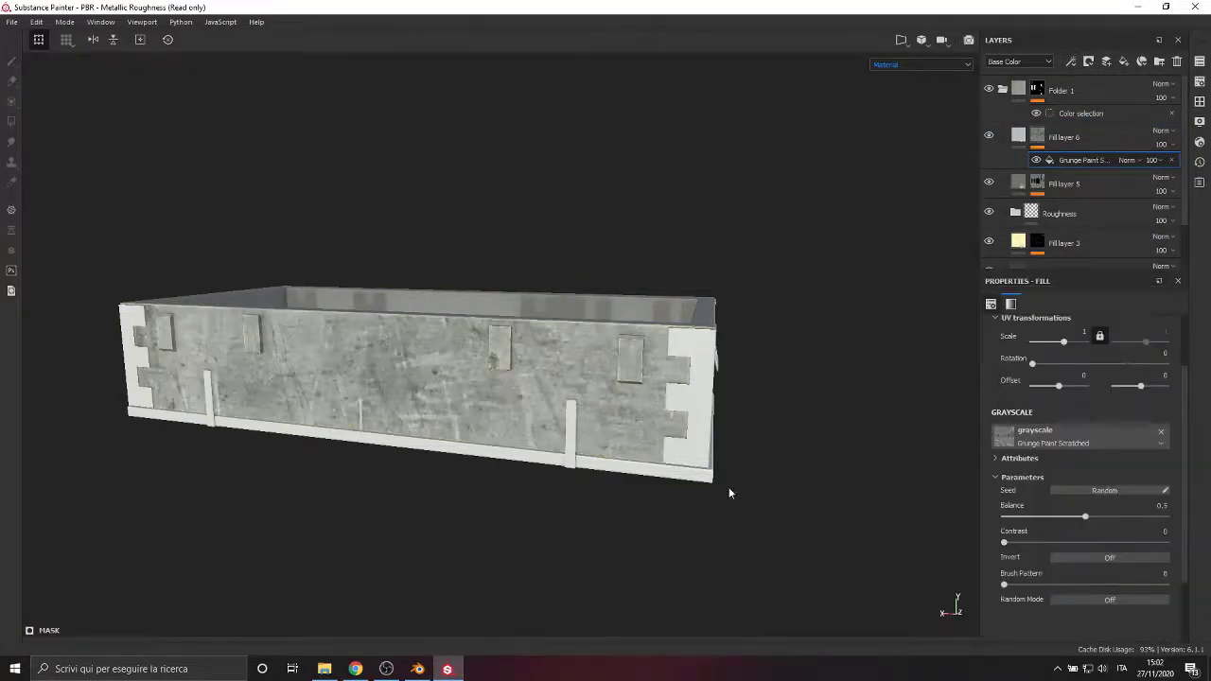
alt+drag(417, 452, 824, 398)
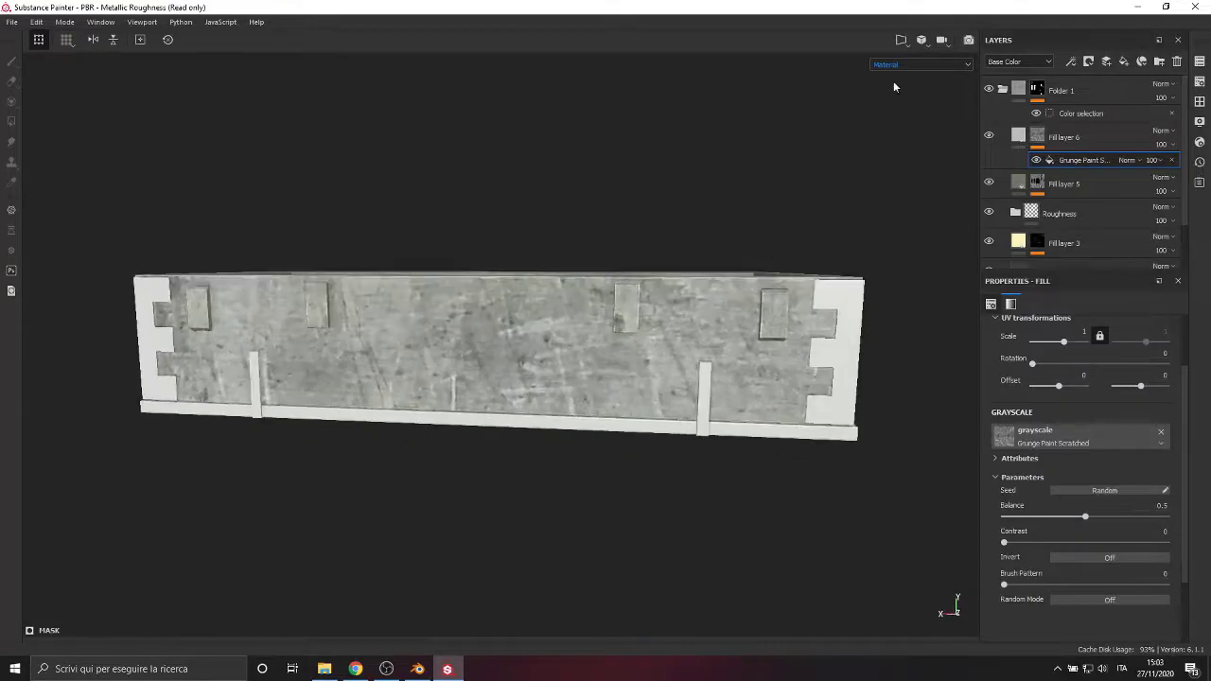
Display only the mask on the crate and set the scratch texture's scale to 4.08 and balance to 0.18
click(893, 65)
click(896, 149)
drag(1064, 340, 1070, 341)
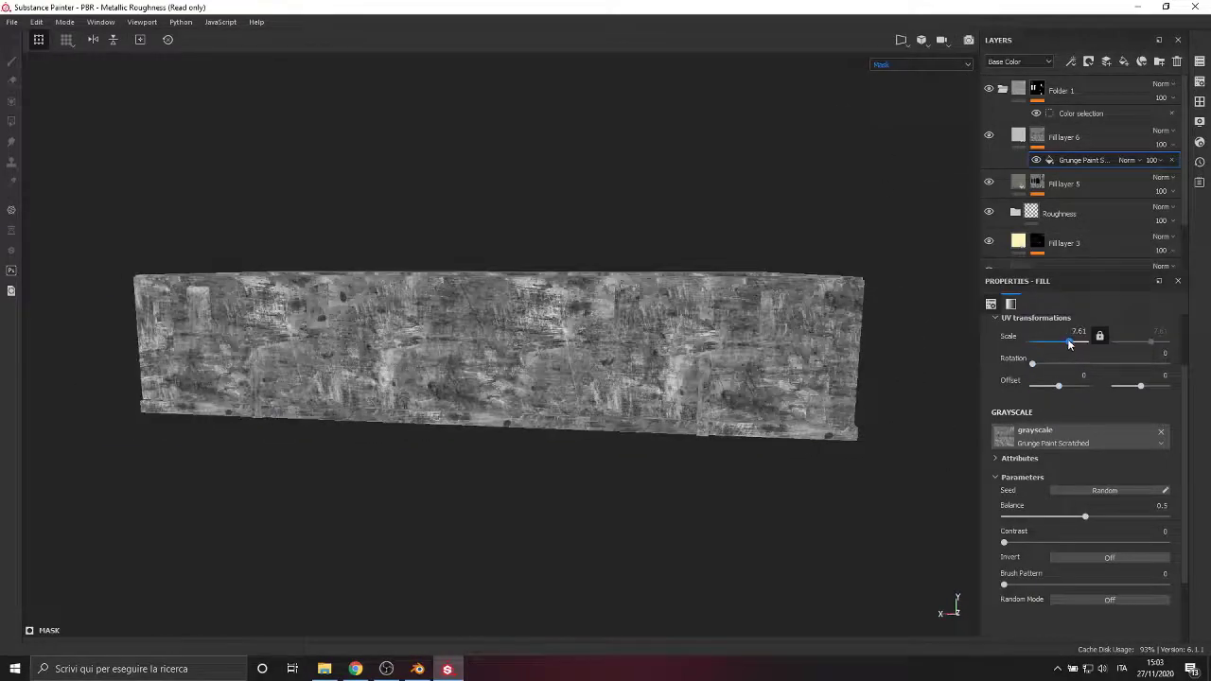
drag(1086, 518, 1032, 517)
drag(1070, 340, 1062, 341)
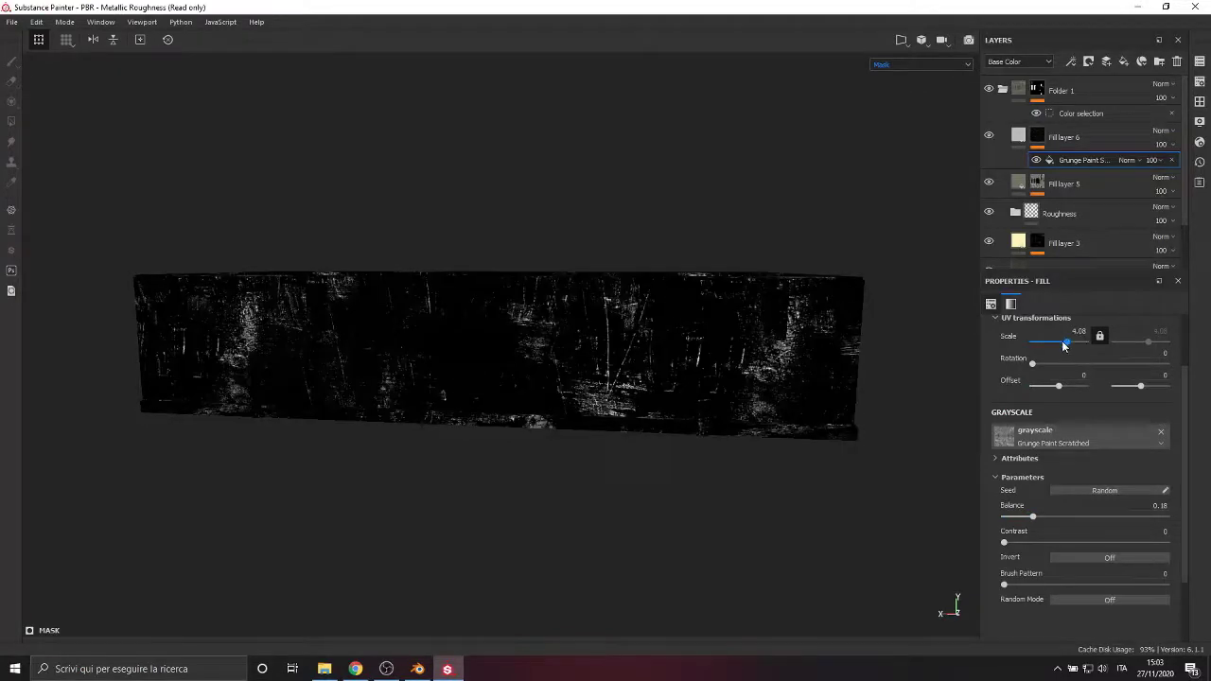
scroll(1081, 360, up, 2)
click(1069, 512)
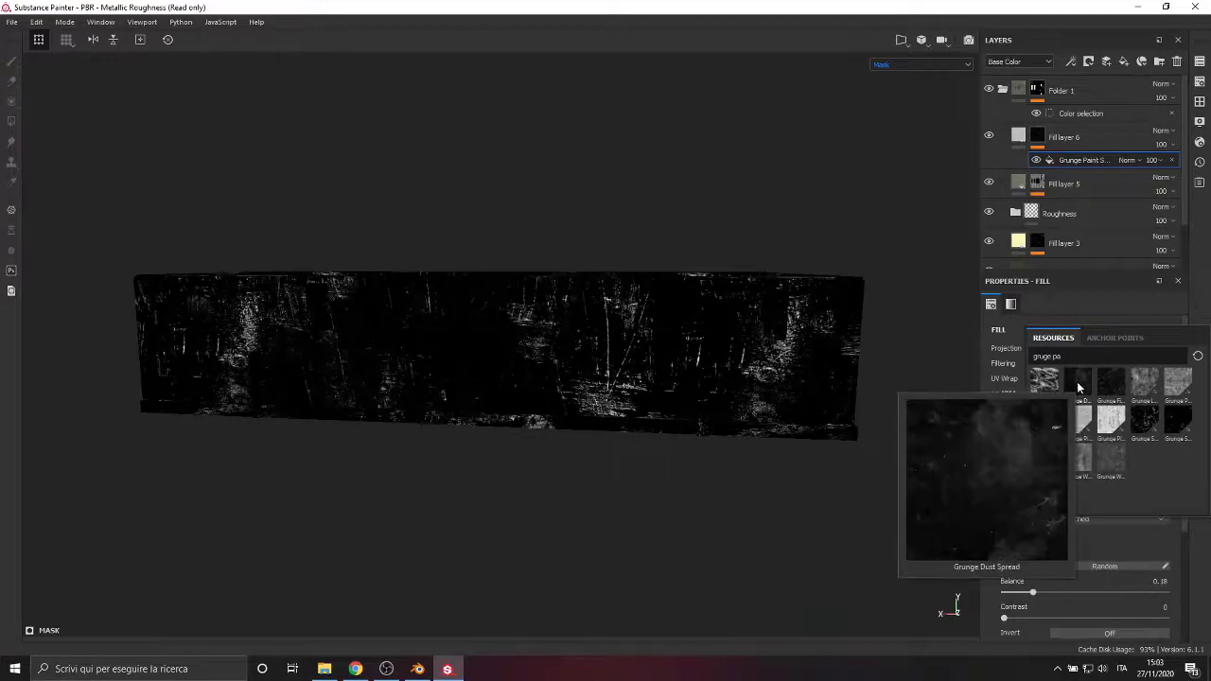
click(1207, 556)
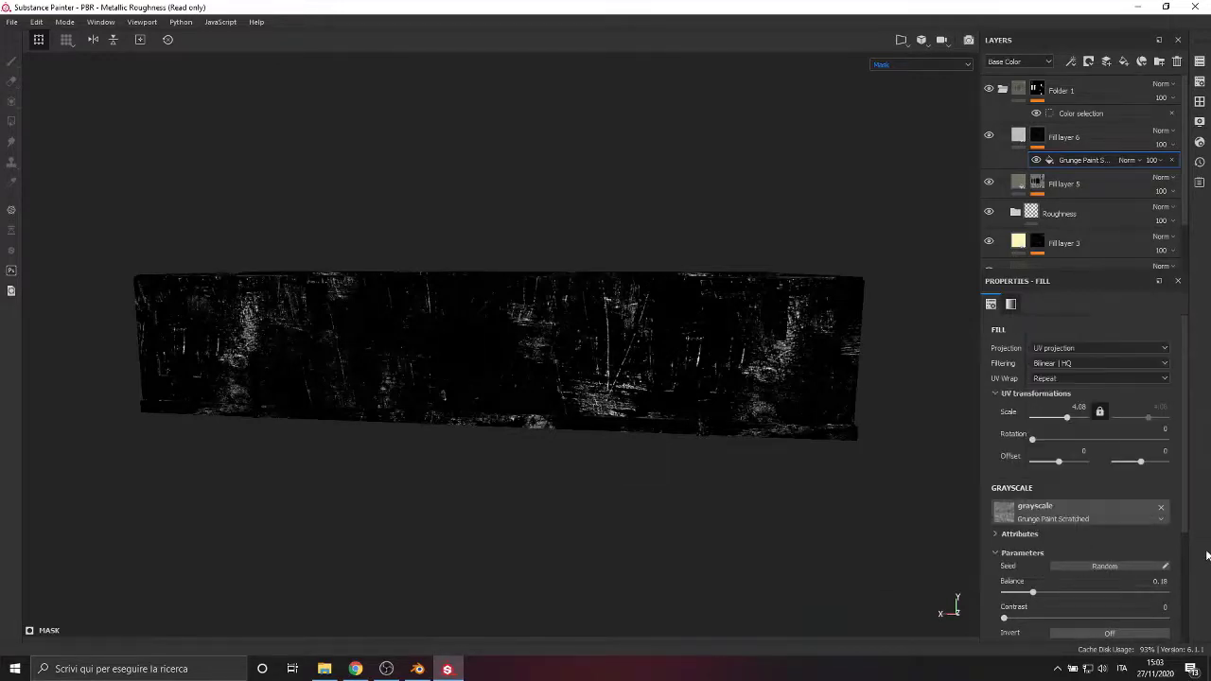
Set the scratch texture's rotation to 90, its scale to 3.8 and its second offset value to 0.26
click(1162, 430)
text(90)
key(Return)
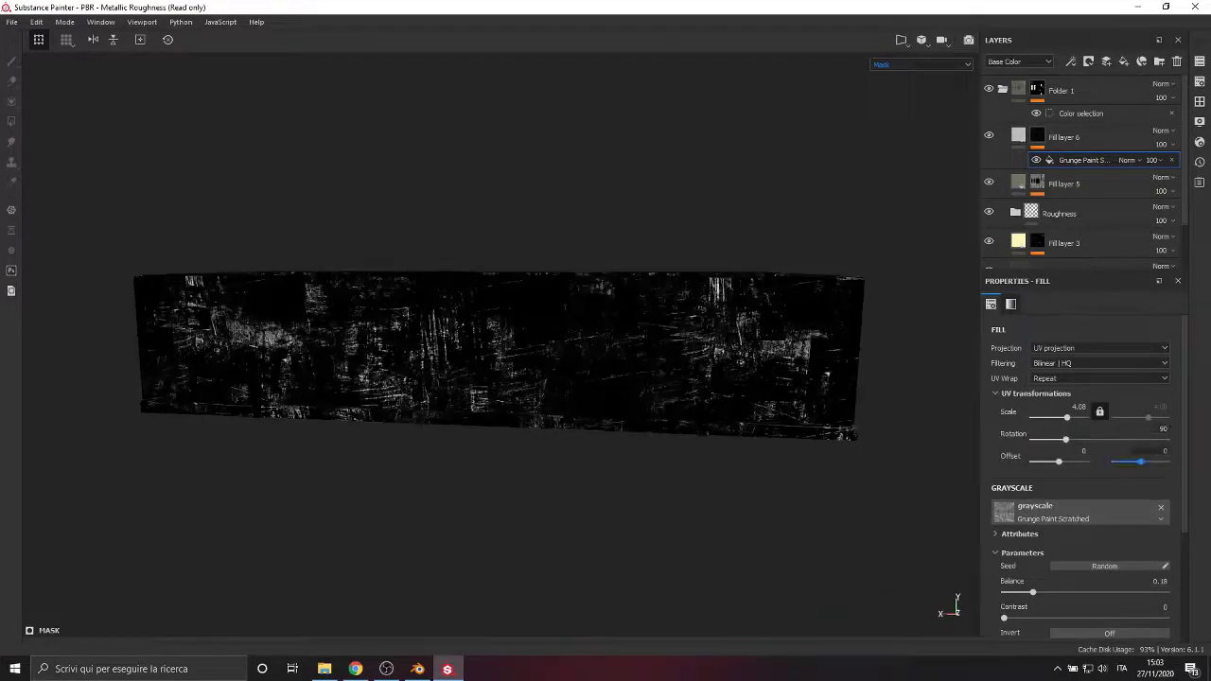
key(Return)
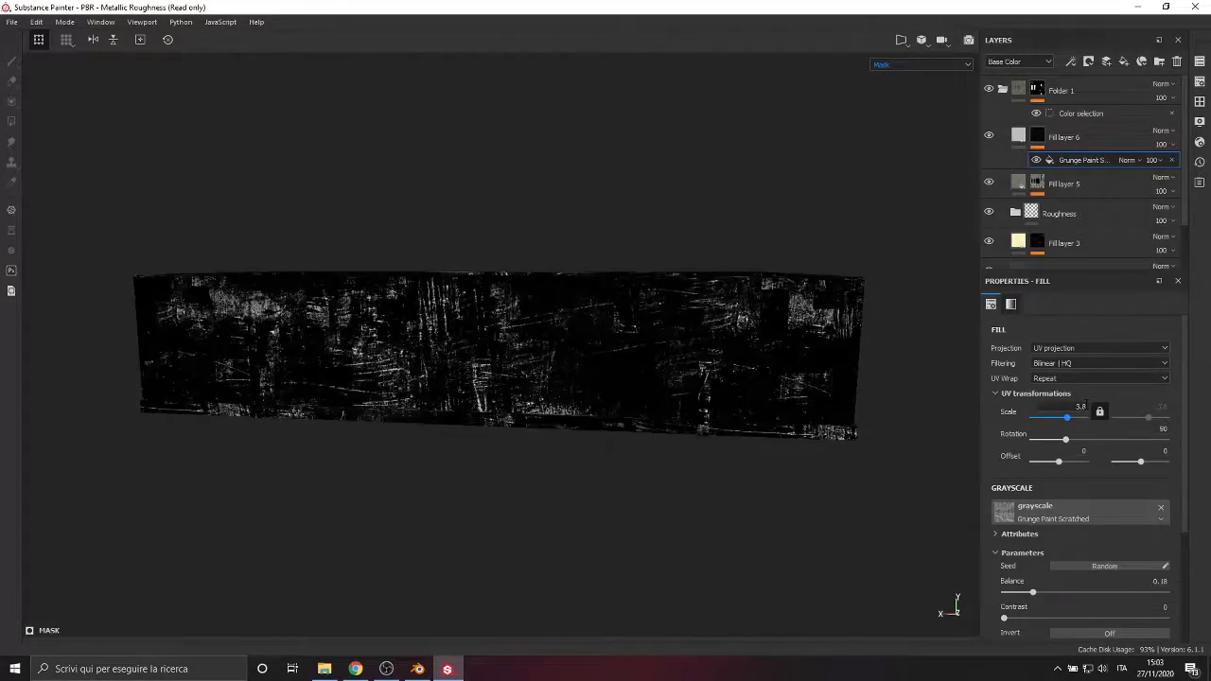
scroll(1050, 464, down, 1)
drag(1059, 423, 1059, 426)
drag(1141, 425, 1146, 426)
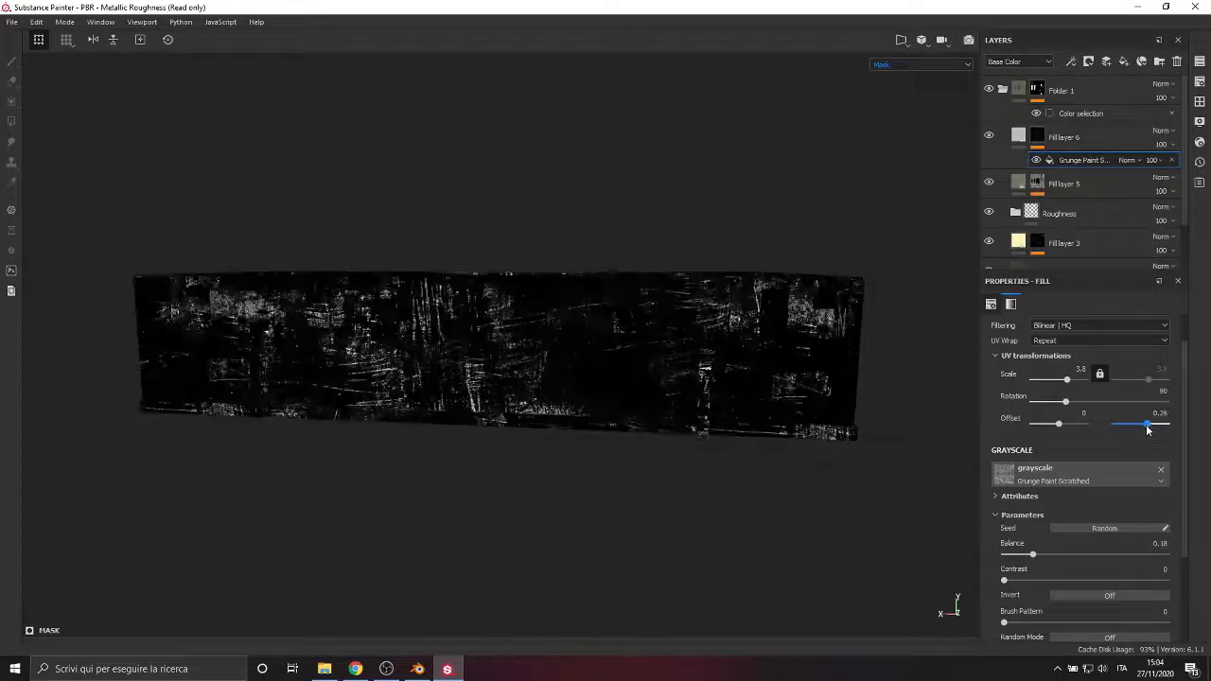
Set the scratch texture's balance to 0.13, contrast to 1 and scale to 2.47 for fewer, sharper scratches
scroll(1052, 520, down, 2)
drag(1032, 479, 1026, 480)
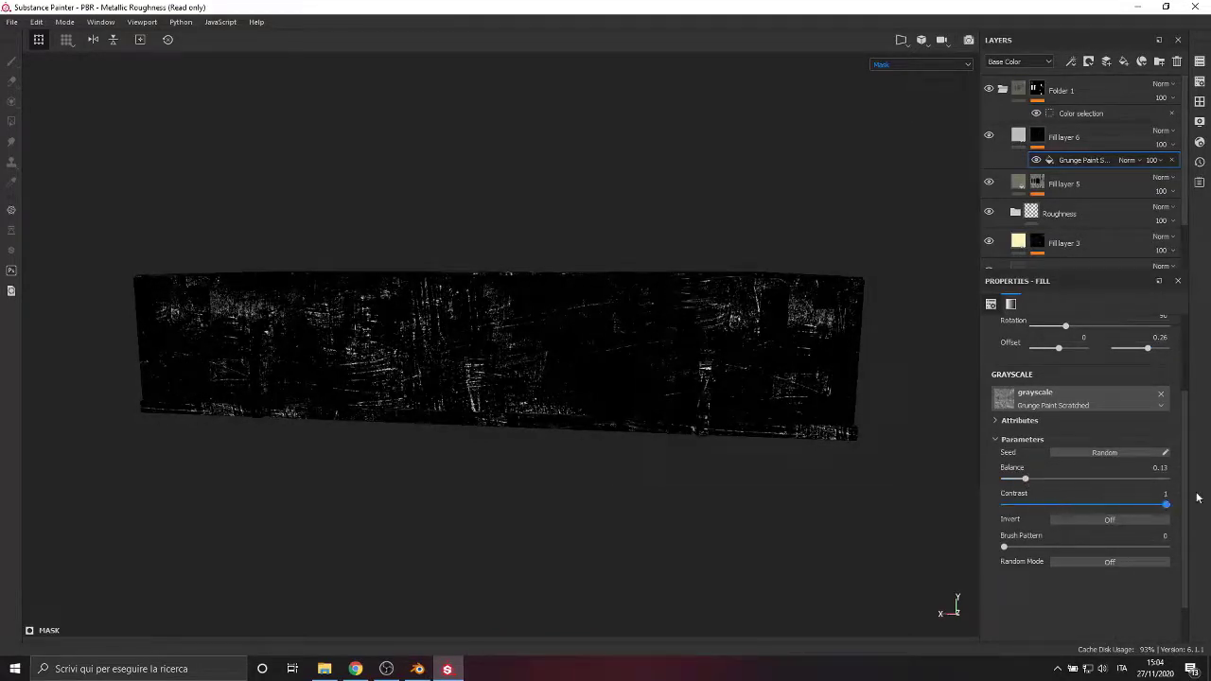
scroll(1093, 421, up, 1)
drag(1068, 349, 1050, 392)
Try shifting the scratch texture with other offset values and undo those offset changes
drag(1151, 389, 1143, 392)
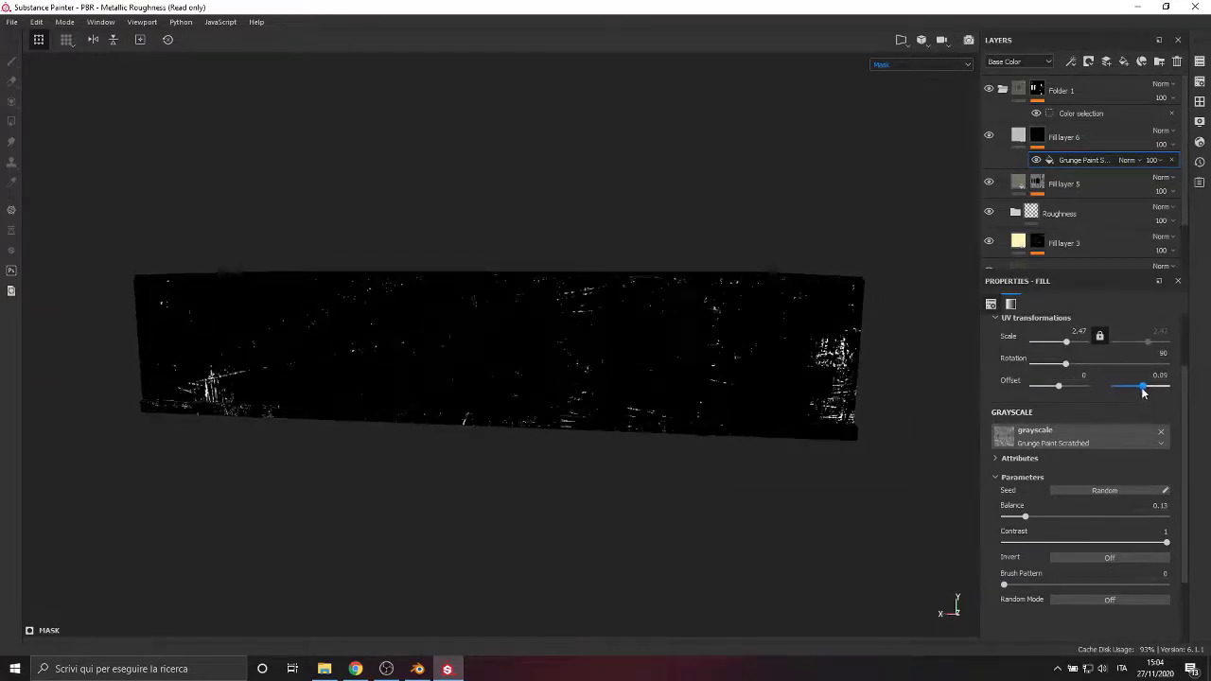
alt+drag(856, 455, 805, 454)
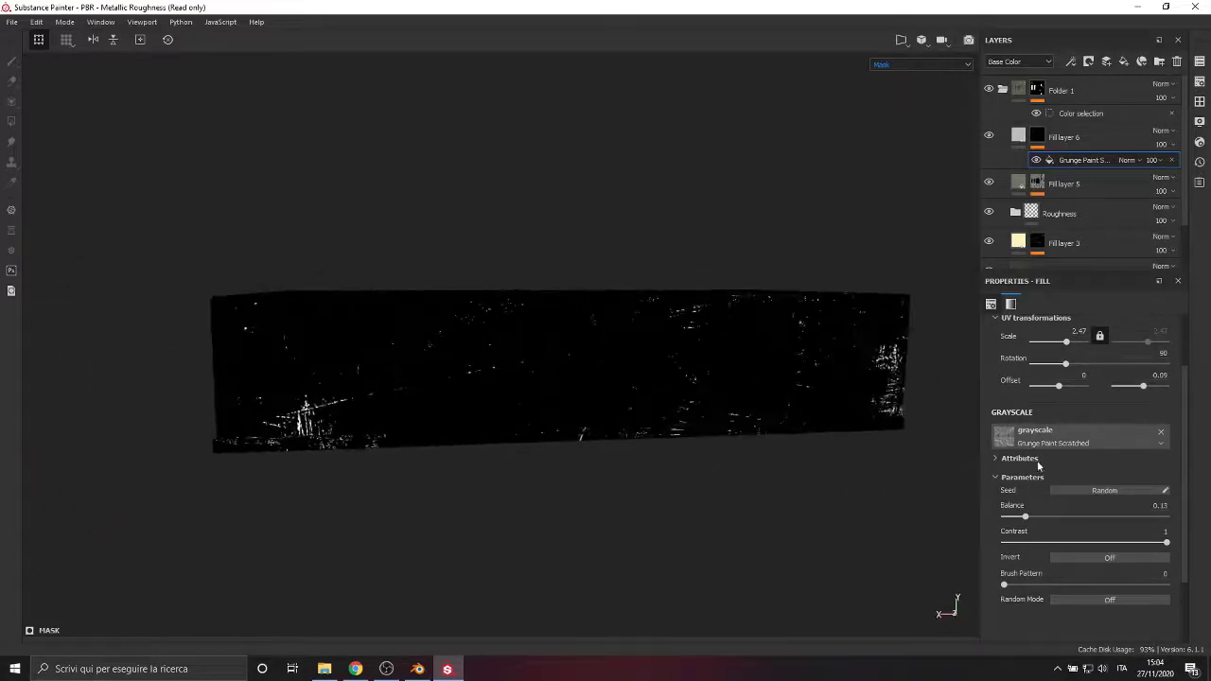
drag(1143, 386, 1149, 388)
drag(1060, 387, 1064, 391)
key(ctrl+z)
key(ctrl+z)
key(ctrl+z)
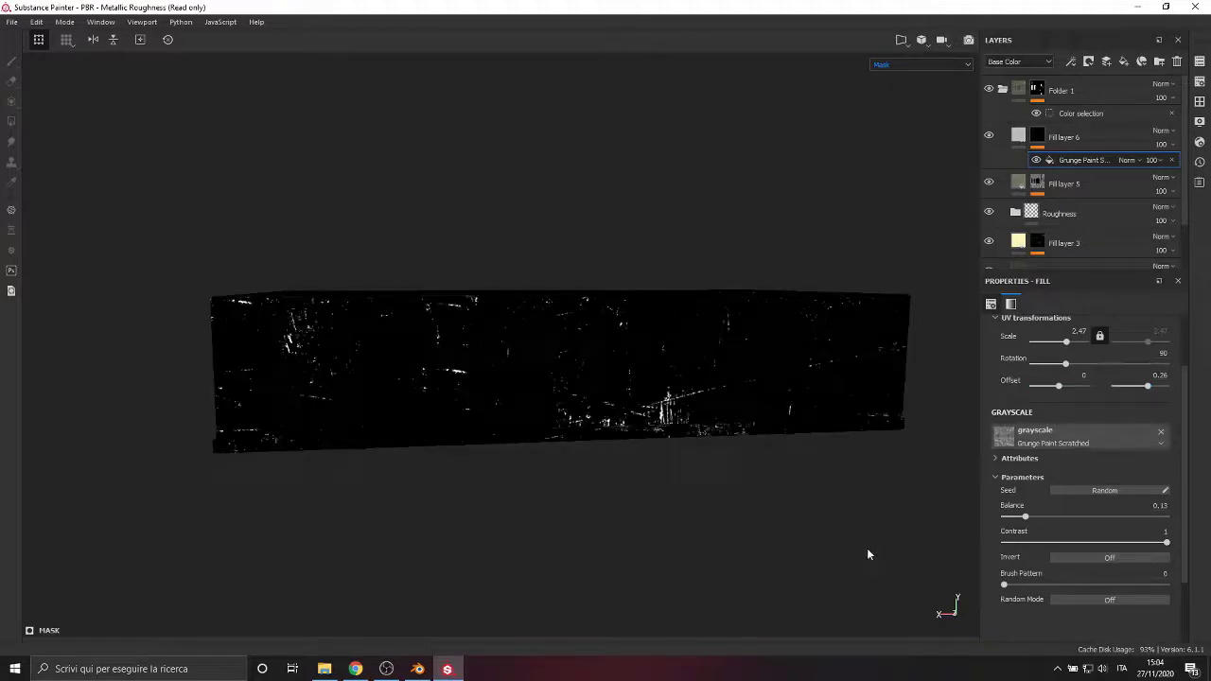
Return to the full material display and change Fill layer 6's base color to a muted dark olive brown
click(892, 64)
click(895, 78)
scroll(680, 444, up, 4)
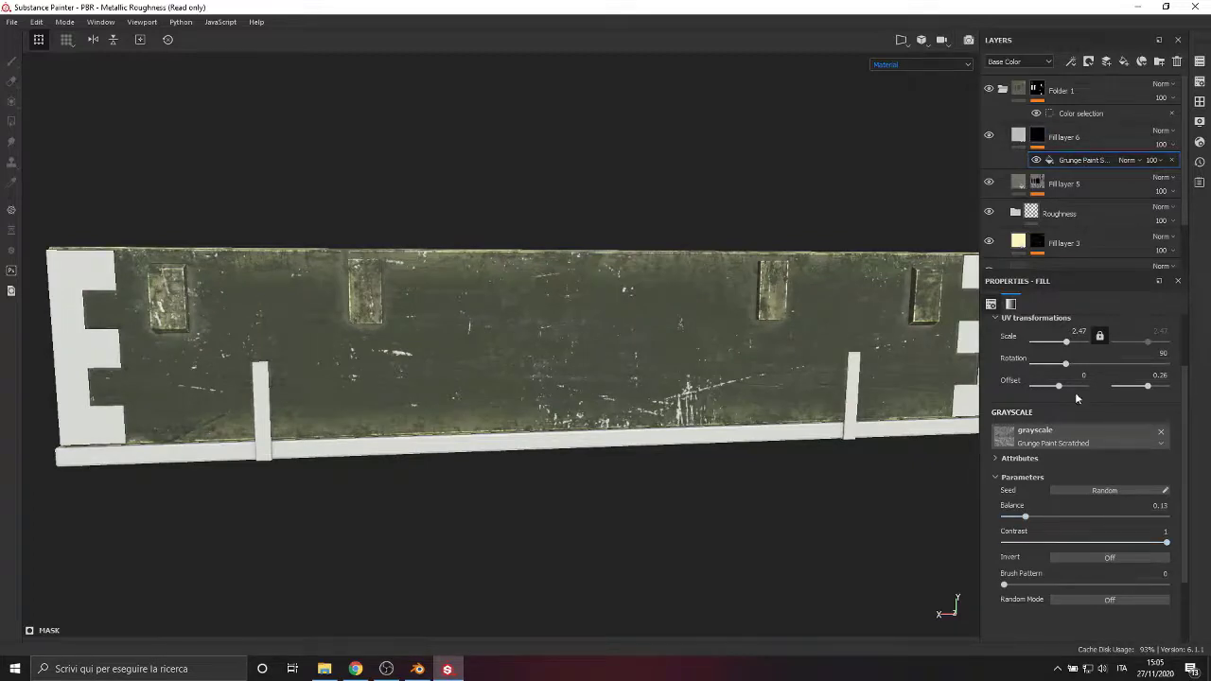
click(1018, 135)
alt+drag(568, 454, 810, 354)
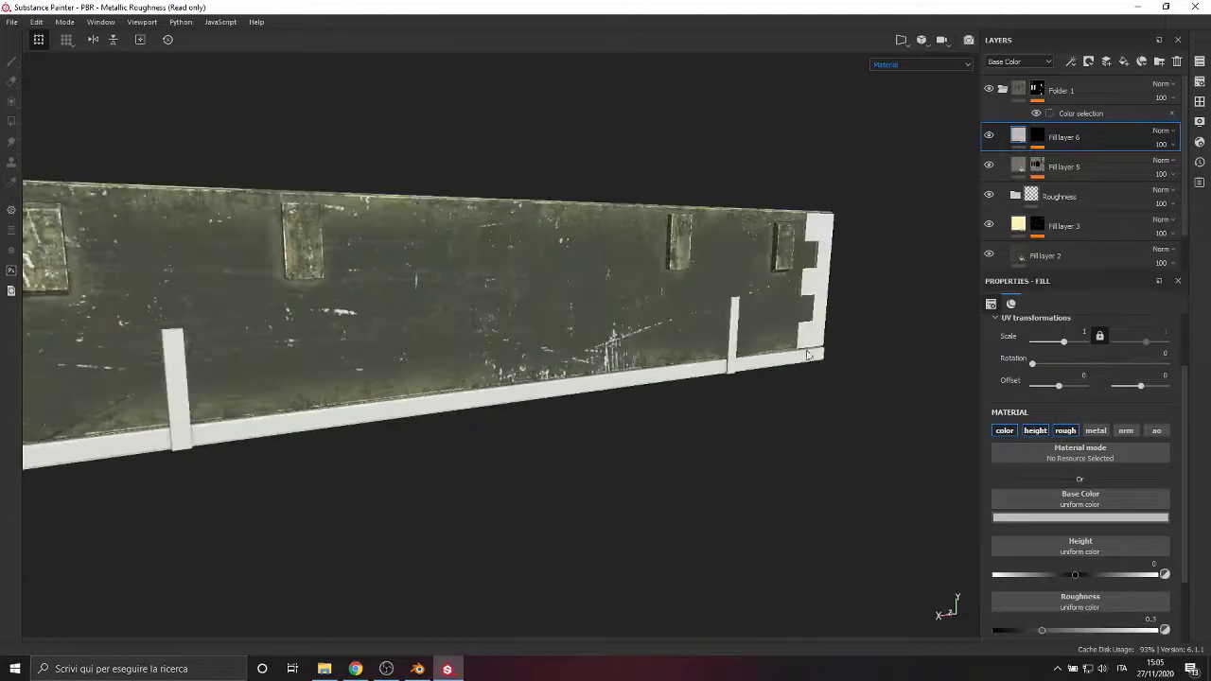
click(1056, 518)
drag(1094, 531, 1019, 165)
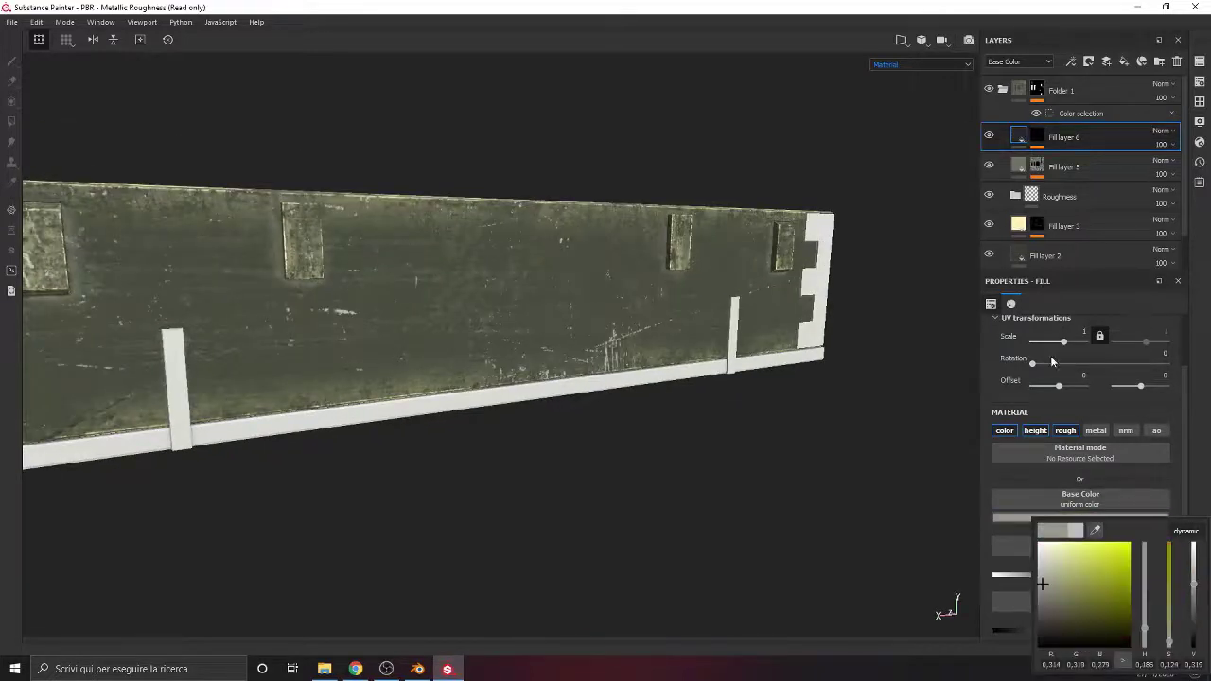
mouse_move(1047, 594)
mouse_down()
mouse_move(1043, 624)
mouse_move(1041, 611)
mouse_move(1087, 600)
mouse_move(1062, 575)
mouse_move(1093, 578)
mouse_move(1055, 604)
mouse_up()
click(1186, 531)
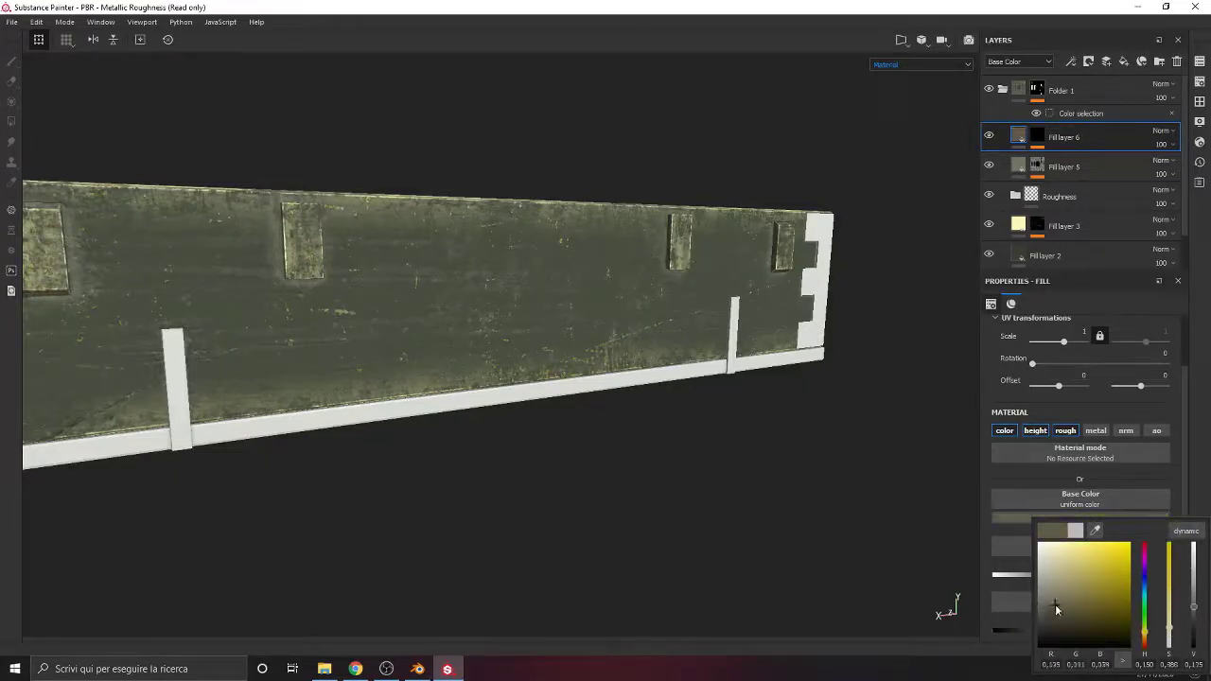
click(795, 519)
Set Fill layer 6's height to -0.0534 and check the engraved scratches on the crate's side
drag(1073, 575, 1067, 576)
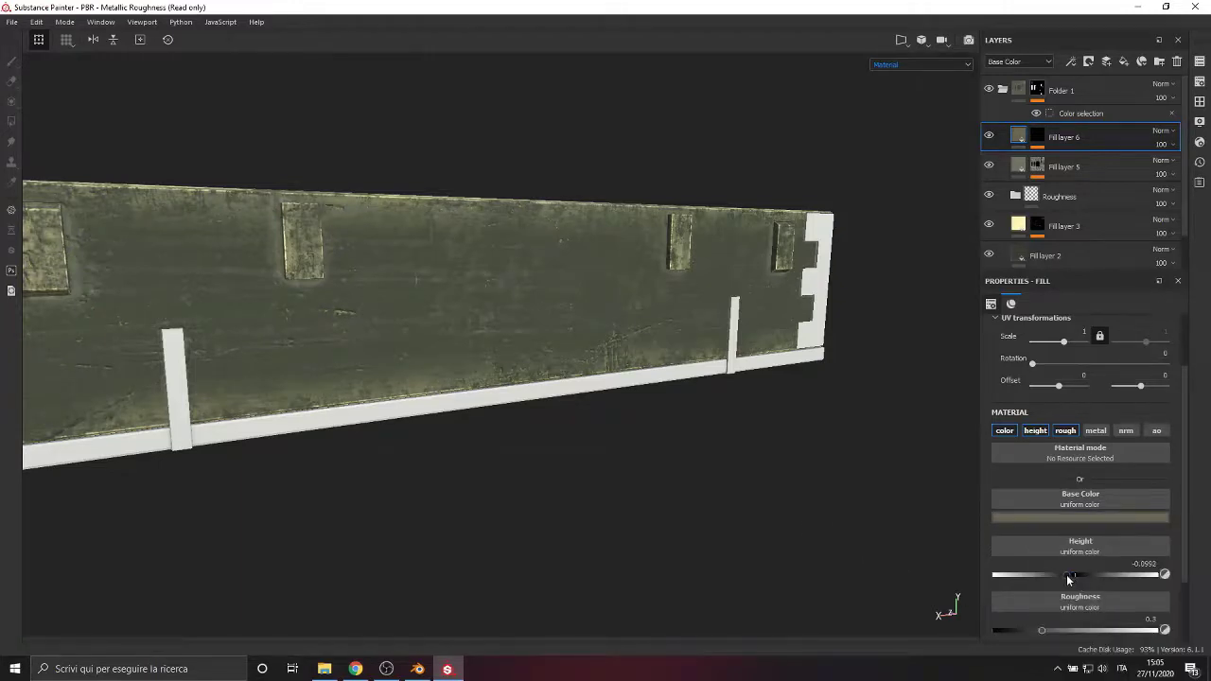
alt+drag(720, 454, 584, 441)
scroll(562, 376, up, 5)
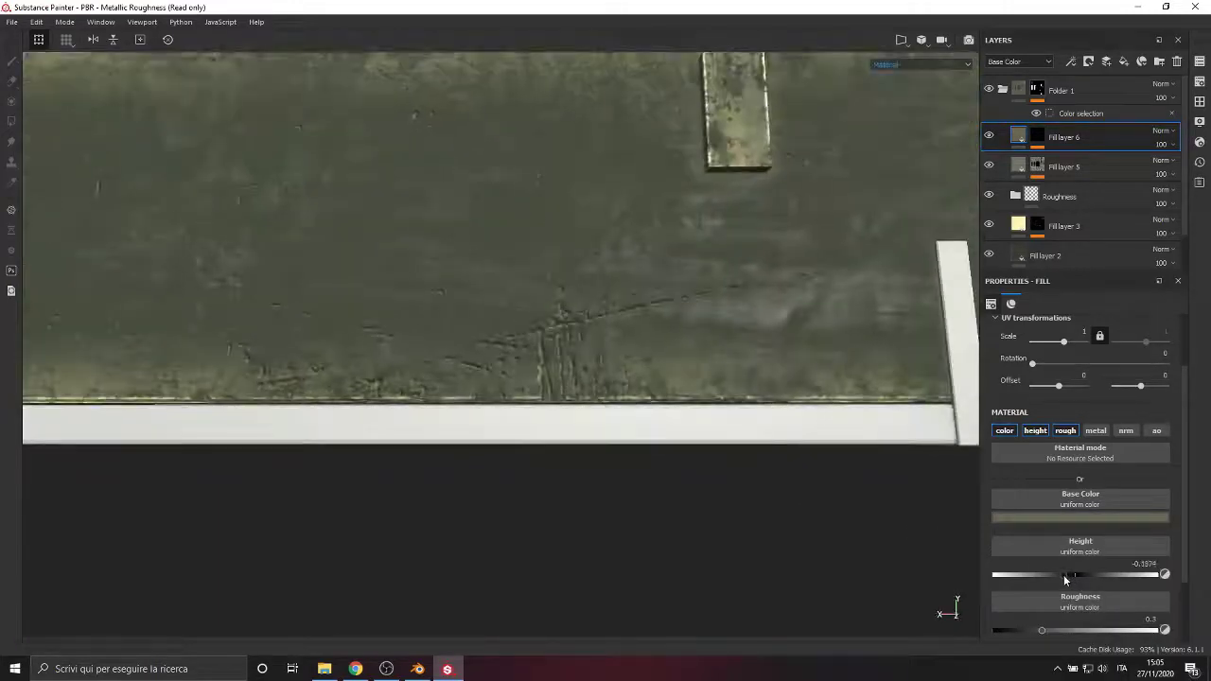
drag(1063, 575, 1071, 573)
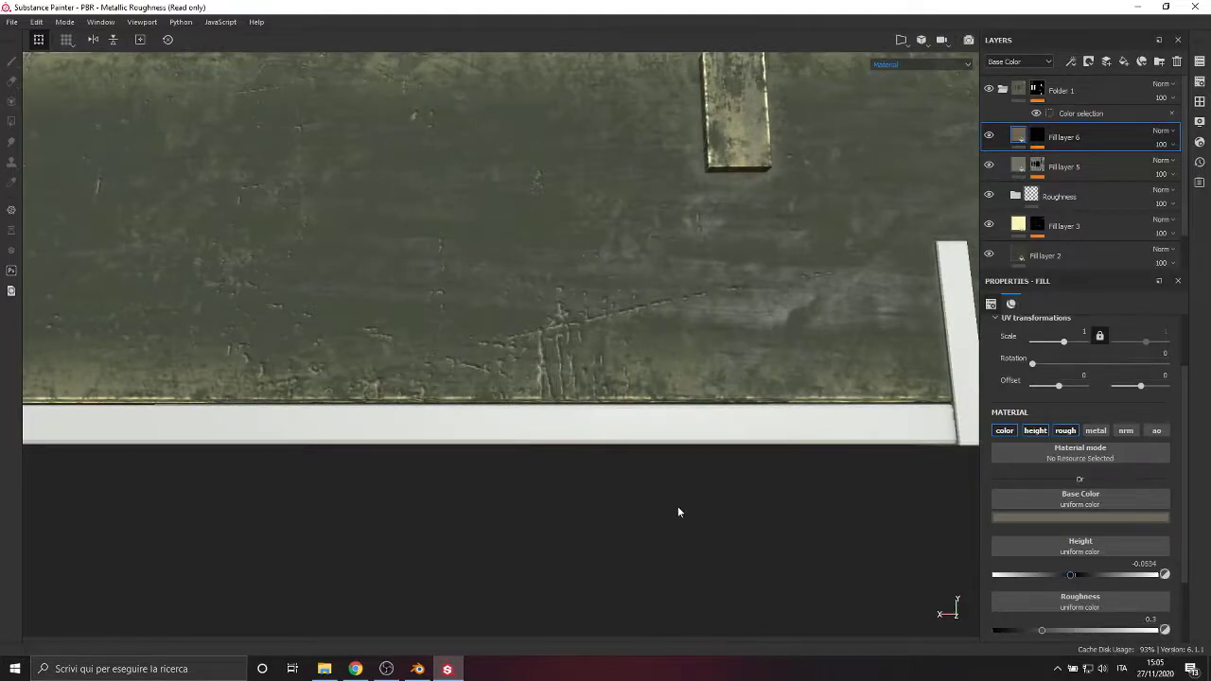
alt+drag(677, 506, 500, 405)
scroll(661, 493, down, 5)
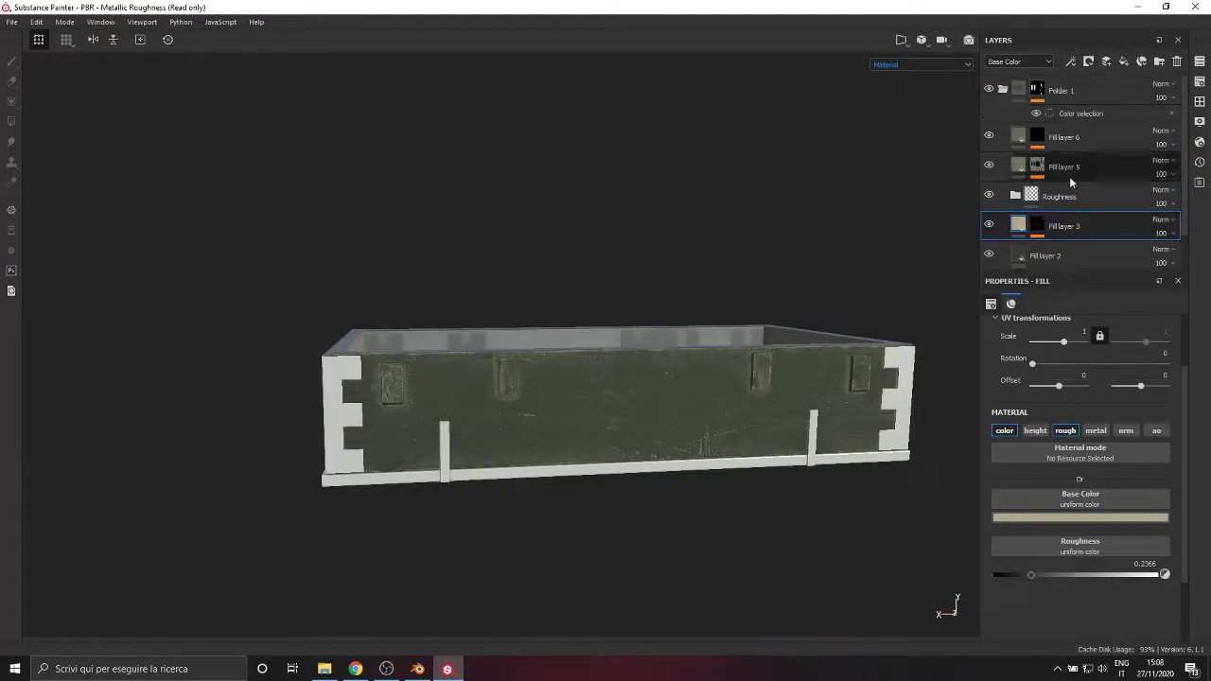
Collapse Folder 1 and rename it Wood_Base_Paint
click(1002, 90)
alt+drag(567, 426, 948, 317)
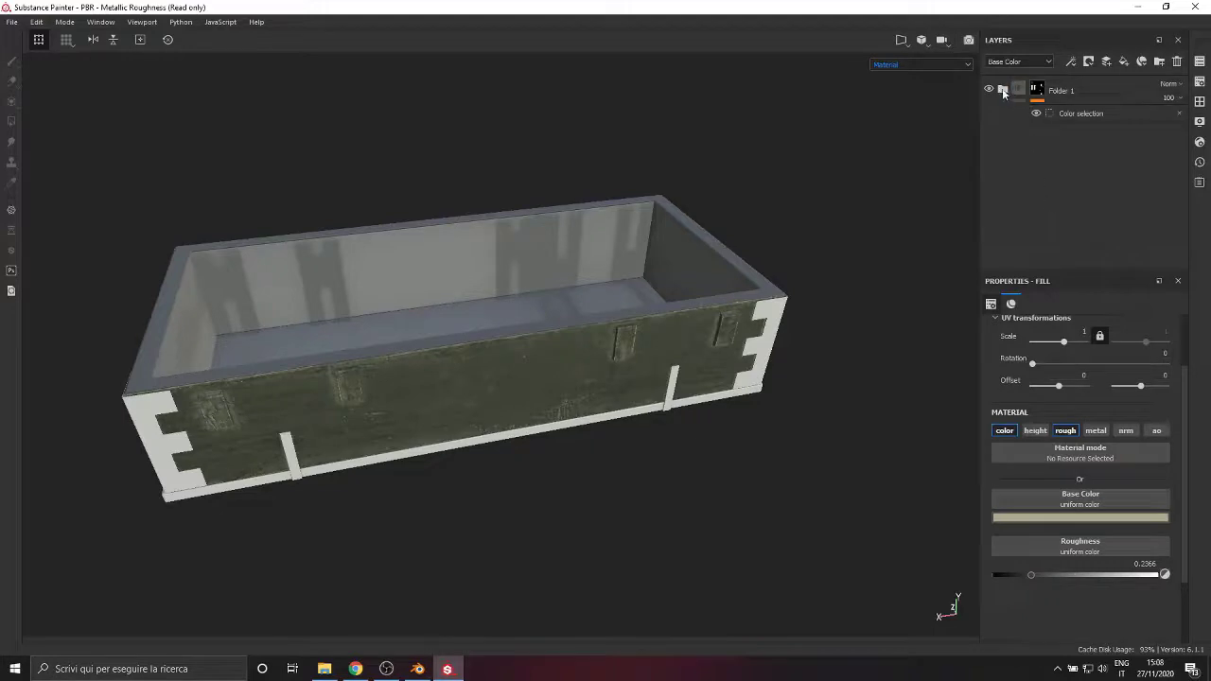
click(1058, 95)
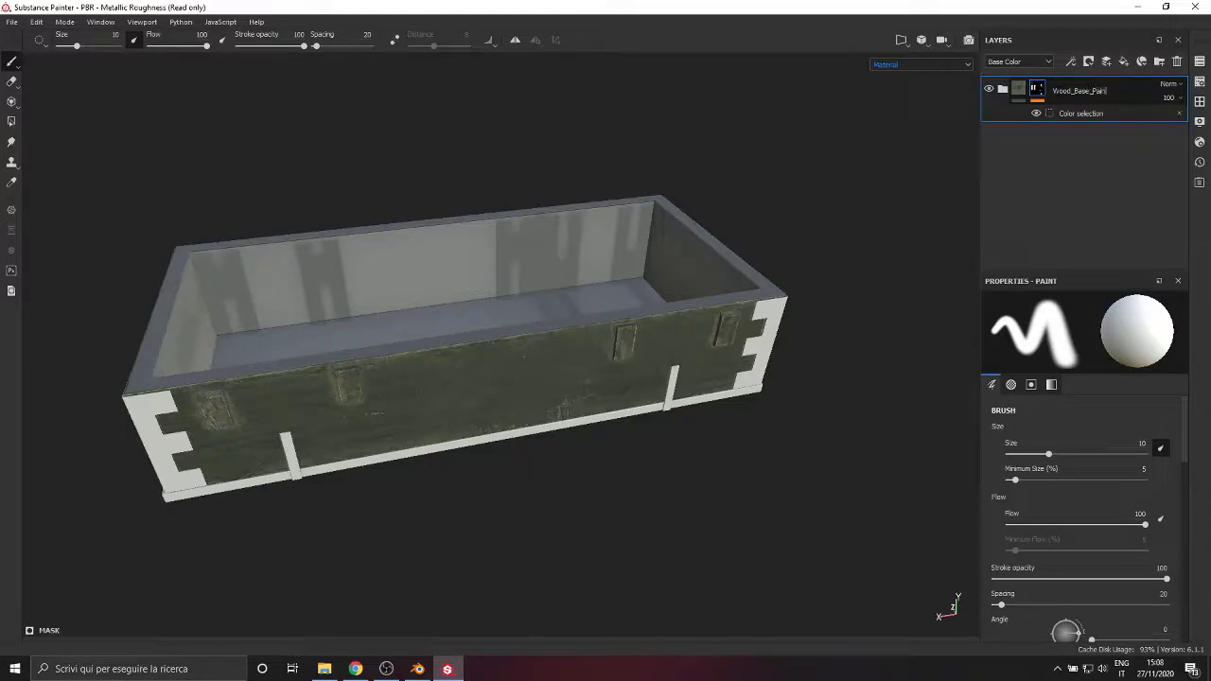
text(nt)
key(Return)
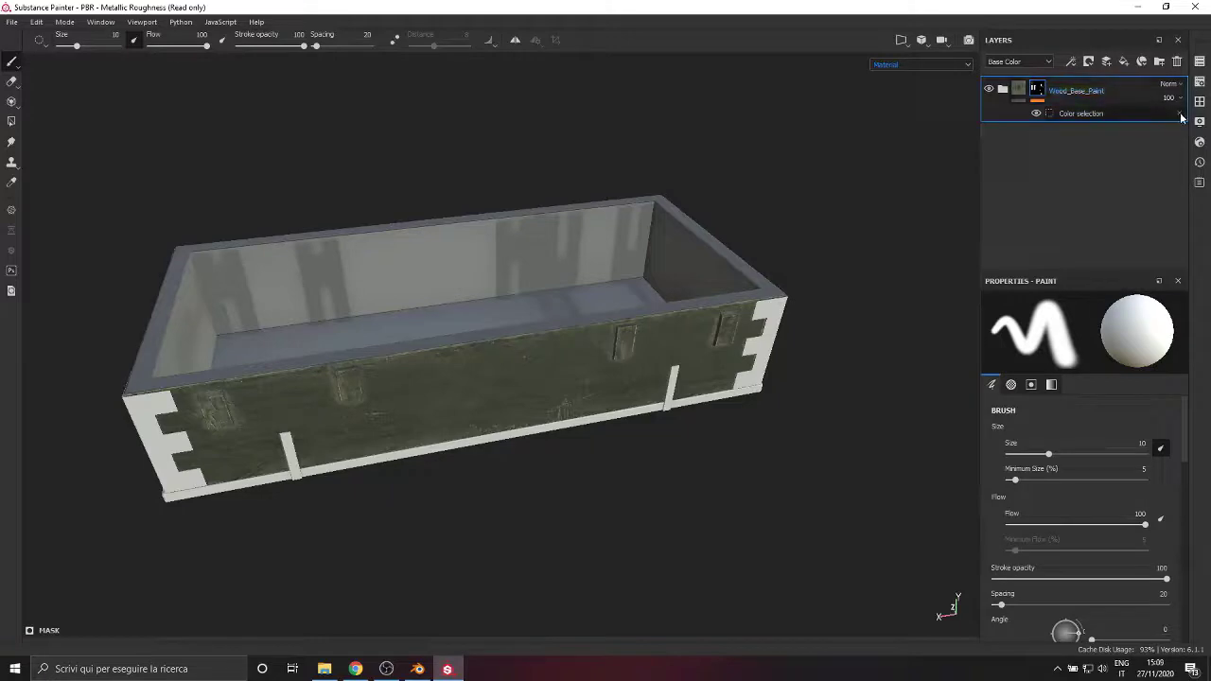
Replace the Wood_Base_Paint folder's mask with a plain white mask and create a smart material from the folder
right_click(1041, 90)
click(1057, 94)
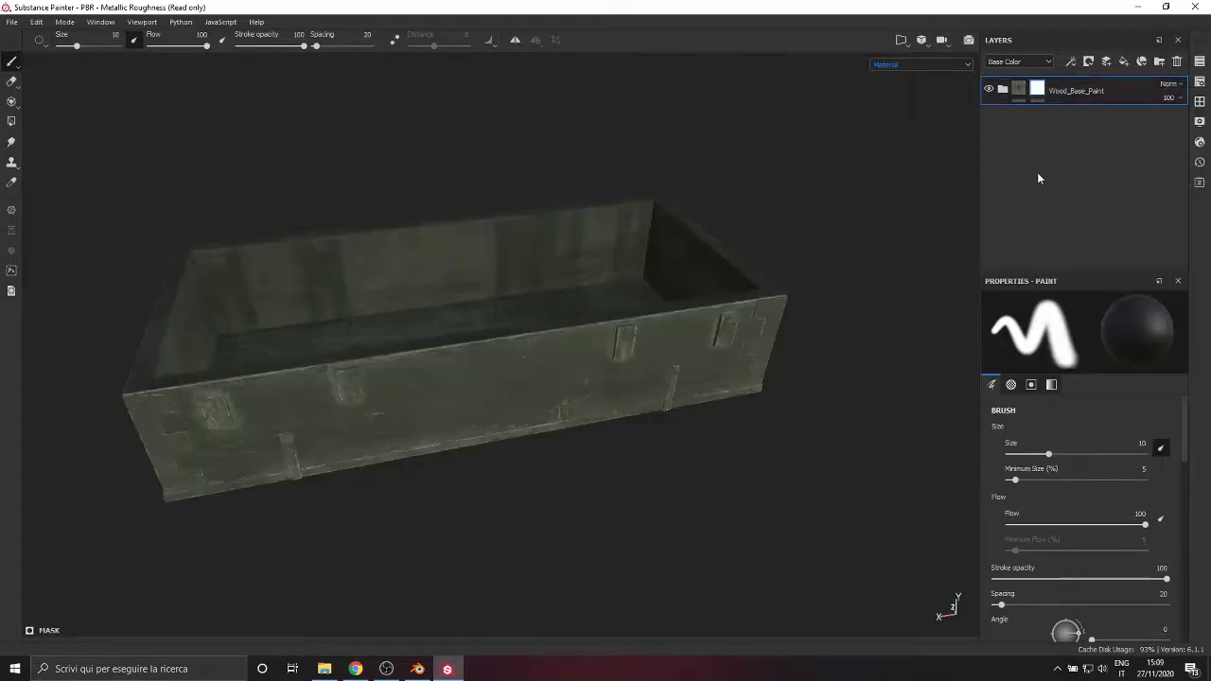
right_click(1019, 91)
click(1015, 88)
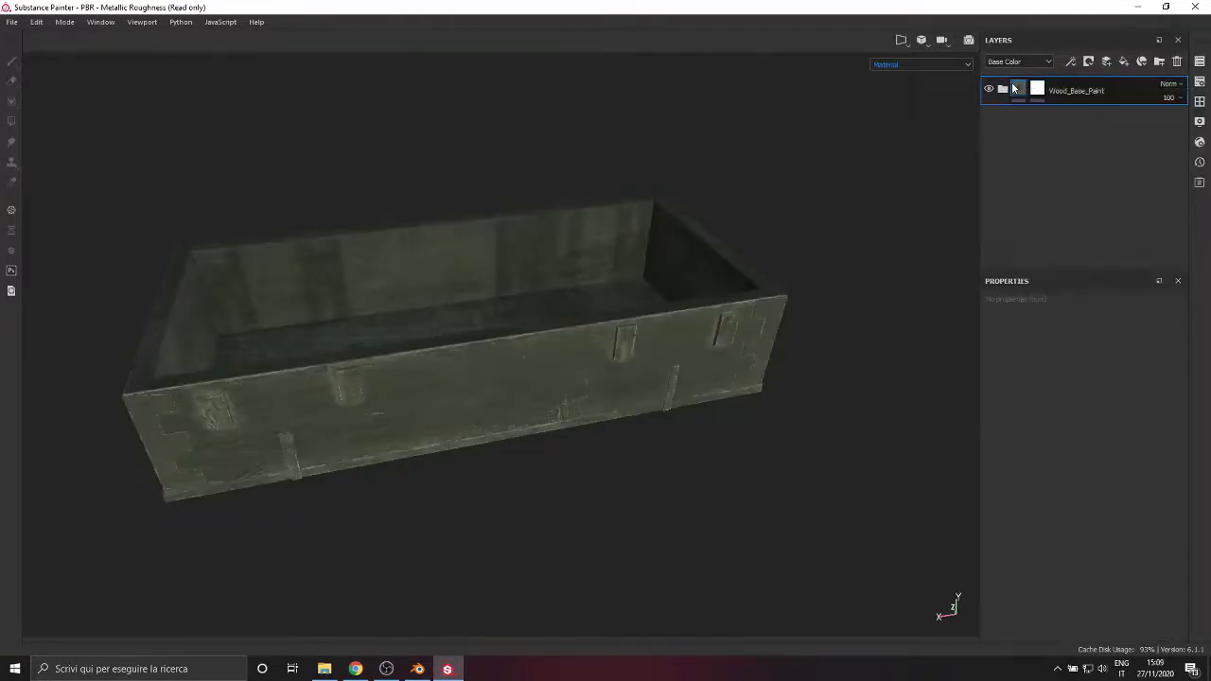
right_click(1020, 95)
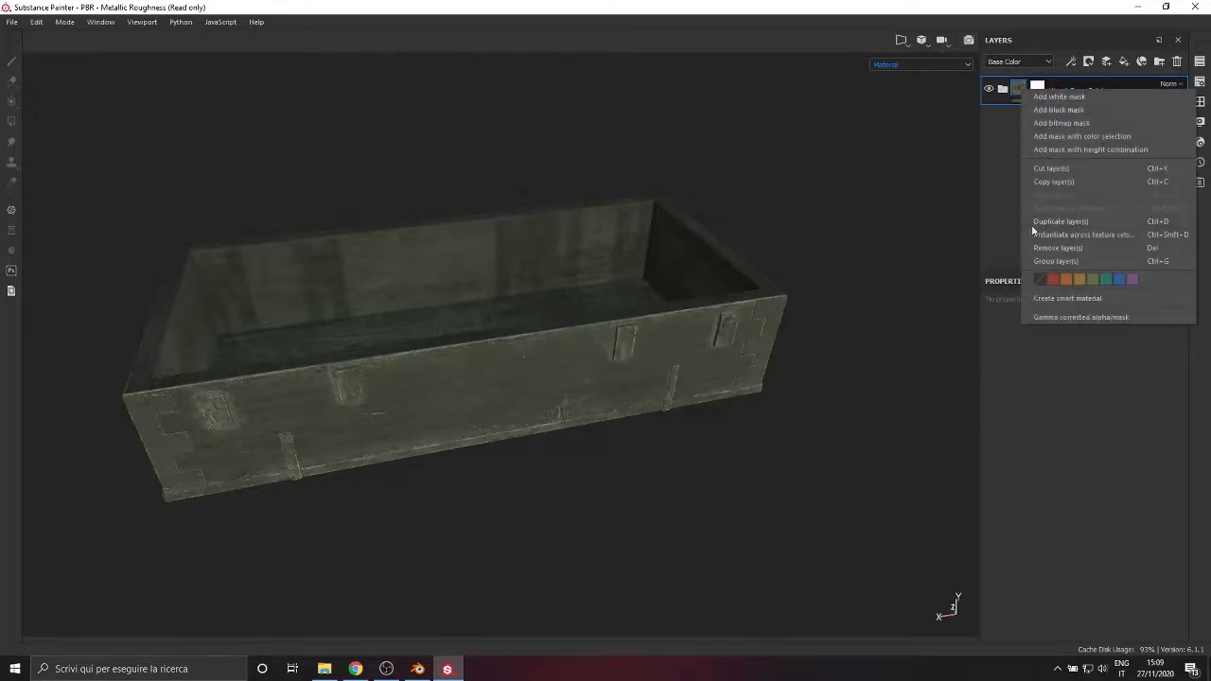
click(1049, 300)
Give the Wood_Base_Paint folder a black mask with a color selection on the blue ID and collapse the folder
right_click(1039, 90)
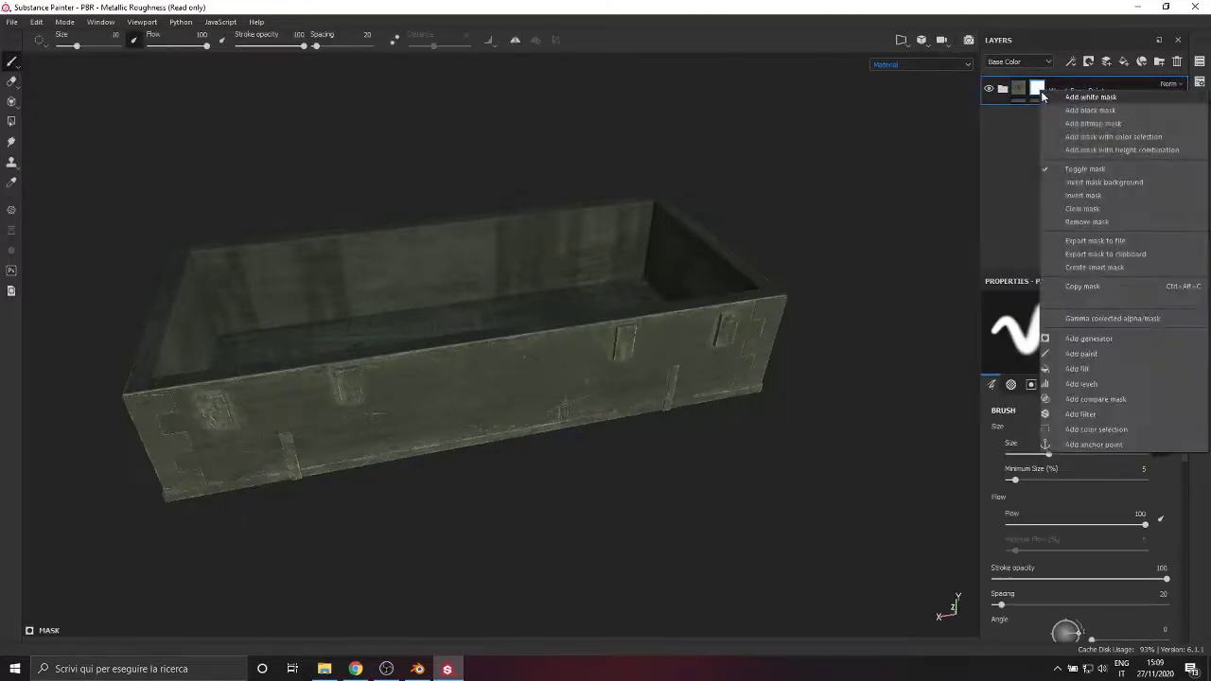
click(1170, 115)
click(1071, 61)
click(1106, 189)
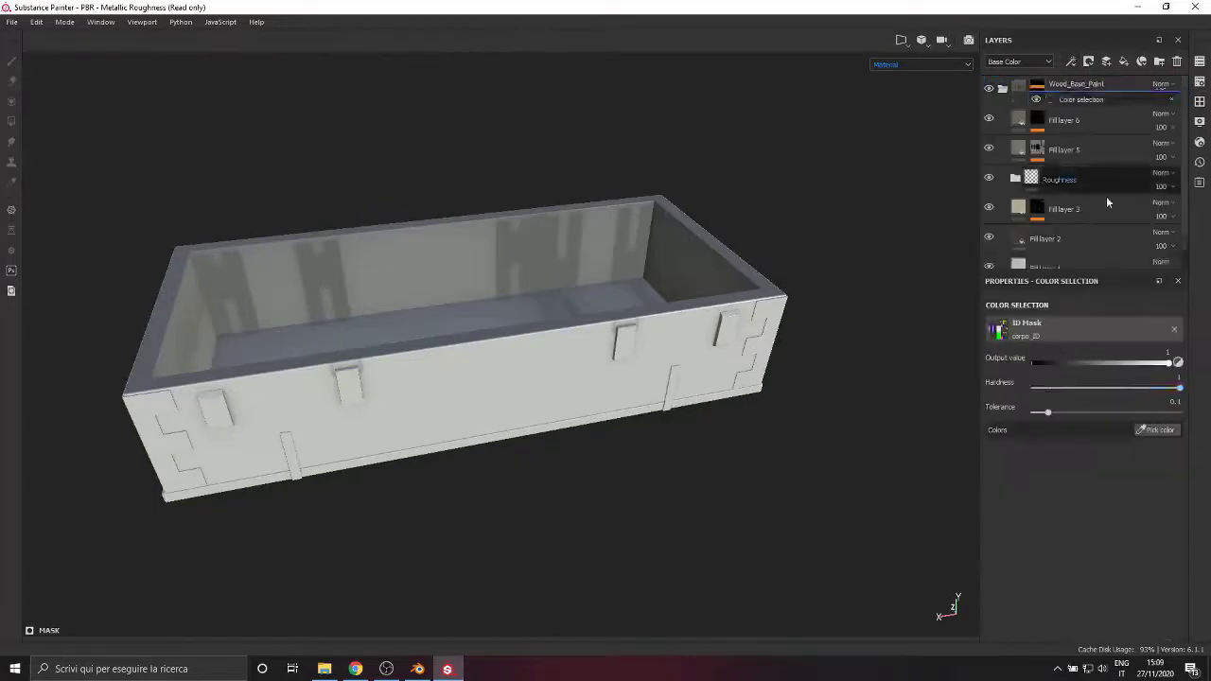
click(1154, 432)
click(696, 355)
click(1003, 89)
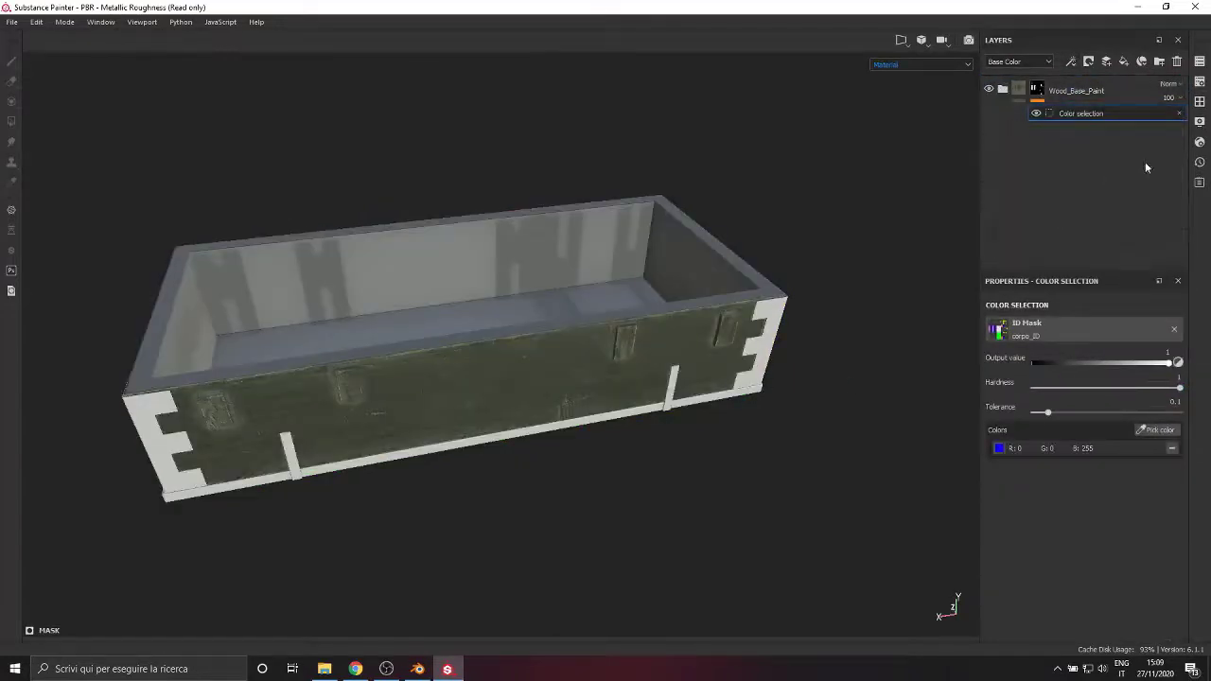
Create a new folder above Wood_Base_Paint with a black mask and a color selection on the green ID
click(1158, 62)
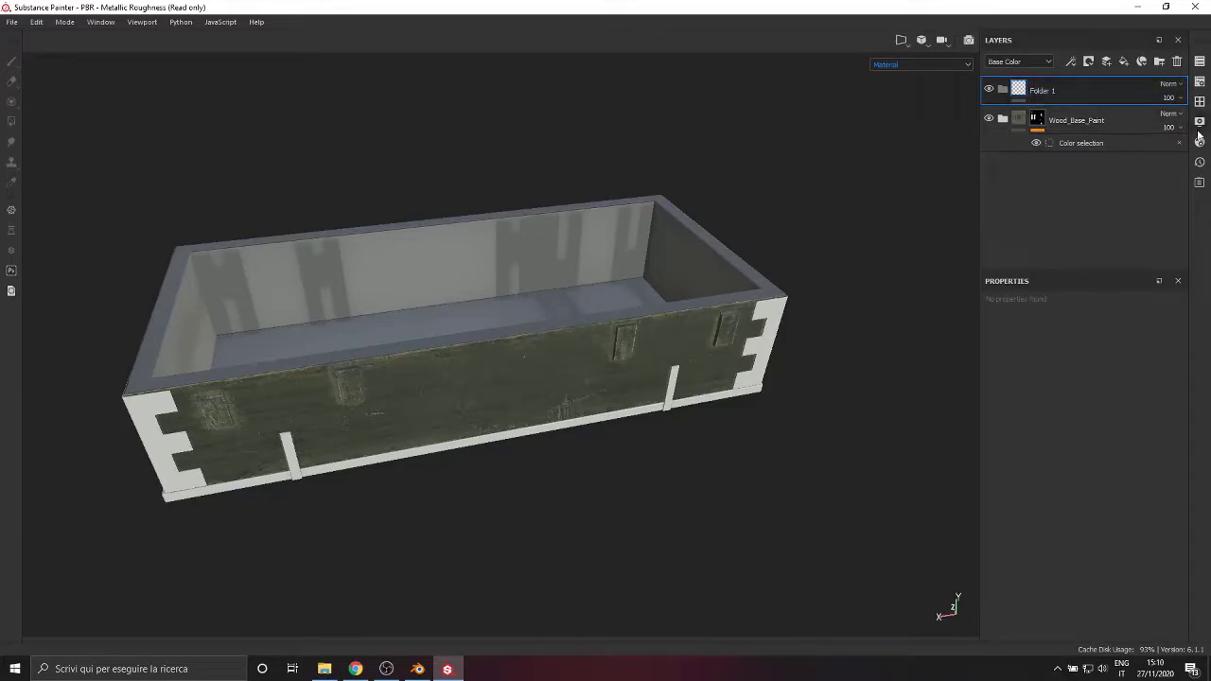
right_click(1020, 90)
click(1052, 108)
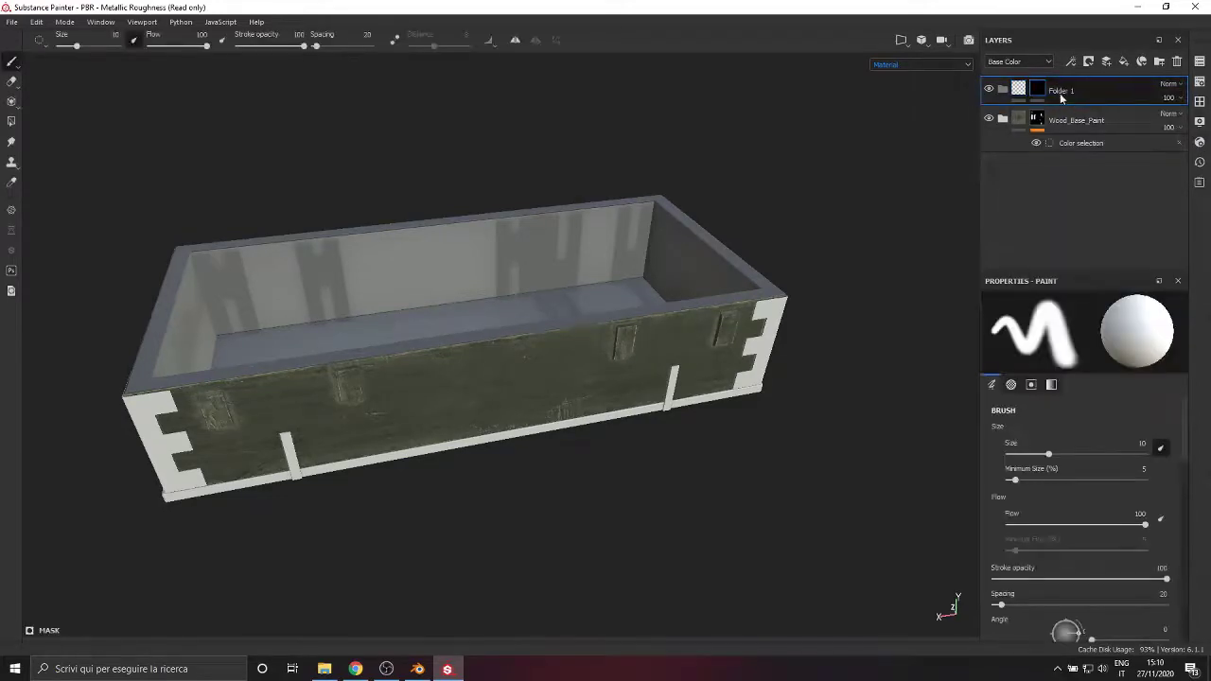
click(1123, 63)
click(1083, 142)
click(1150, 429)
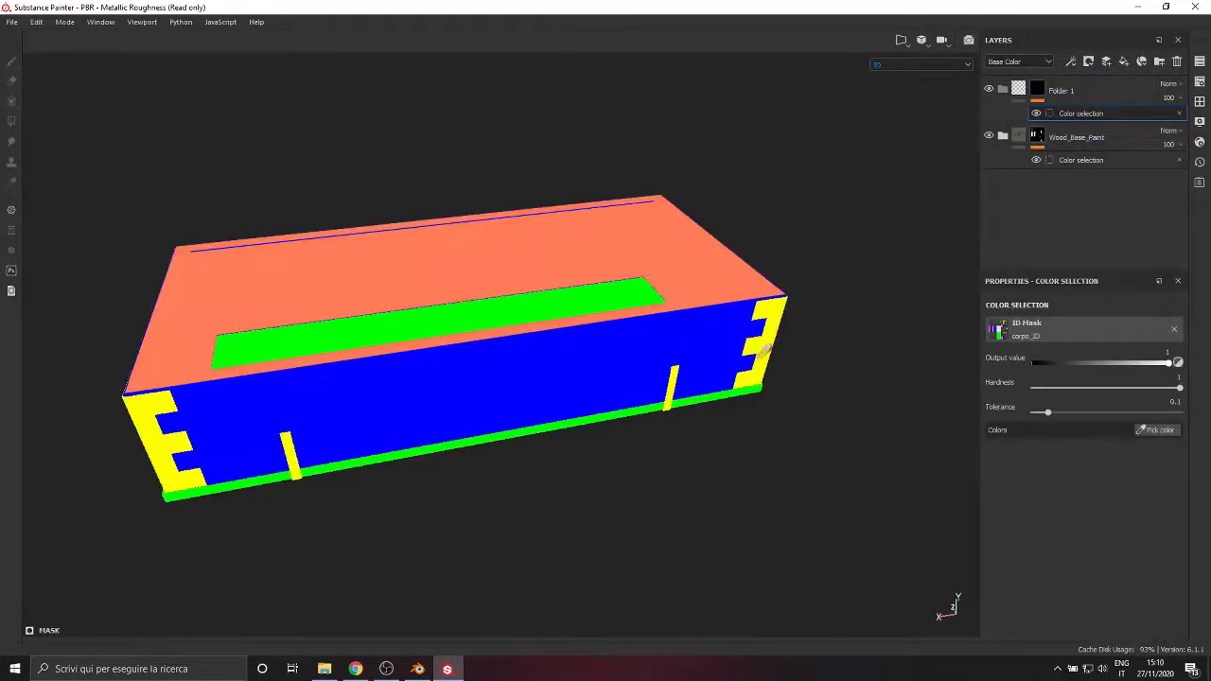
click(604, 299)
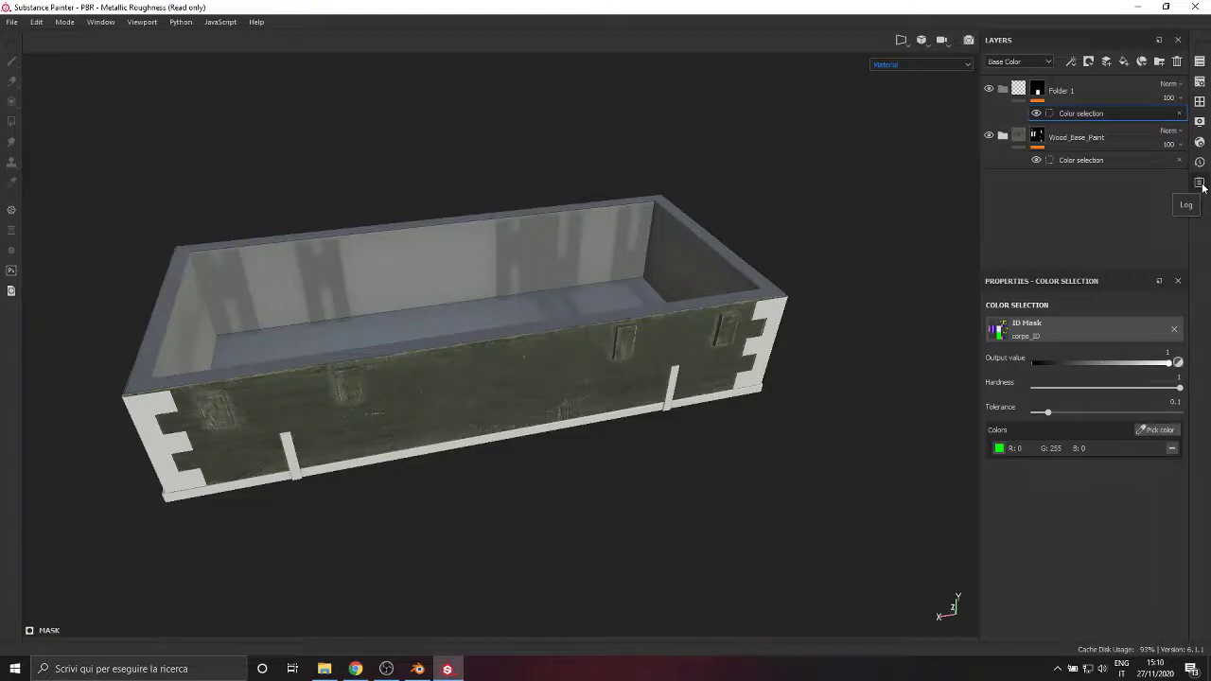
Add the Wood_Base_Paint_1 smart material to the crate and move it into the green-masked Folder 1
click(1199, 102)
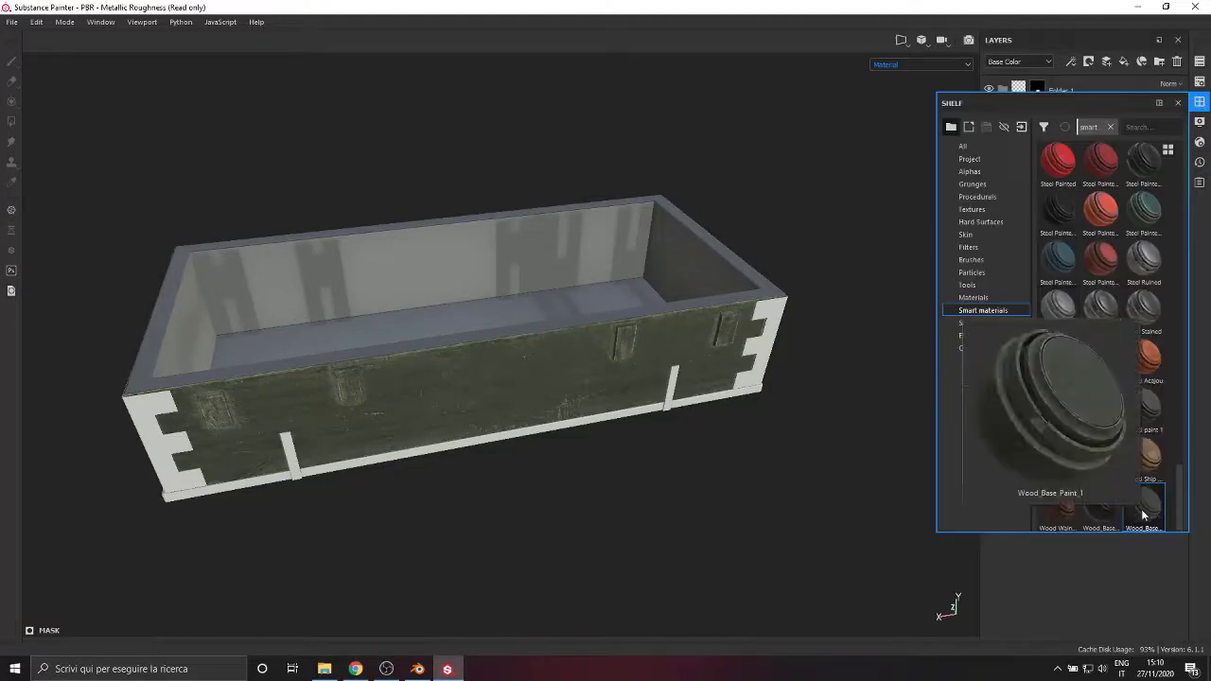
mouse_move(1145, 506)
mouse_down()
mouse_move(622, 300)
mouse_move(565, 248)
mouse_up()
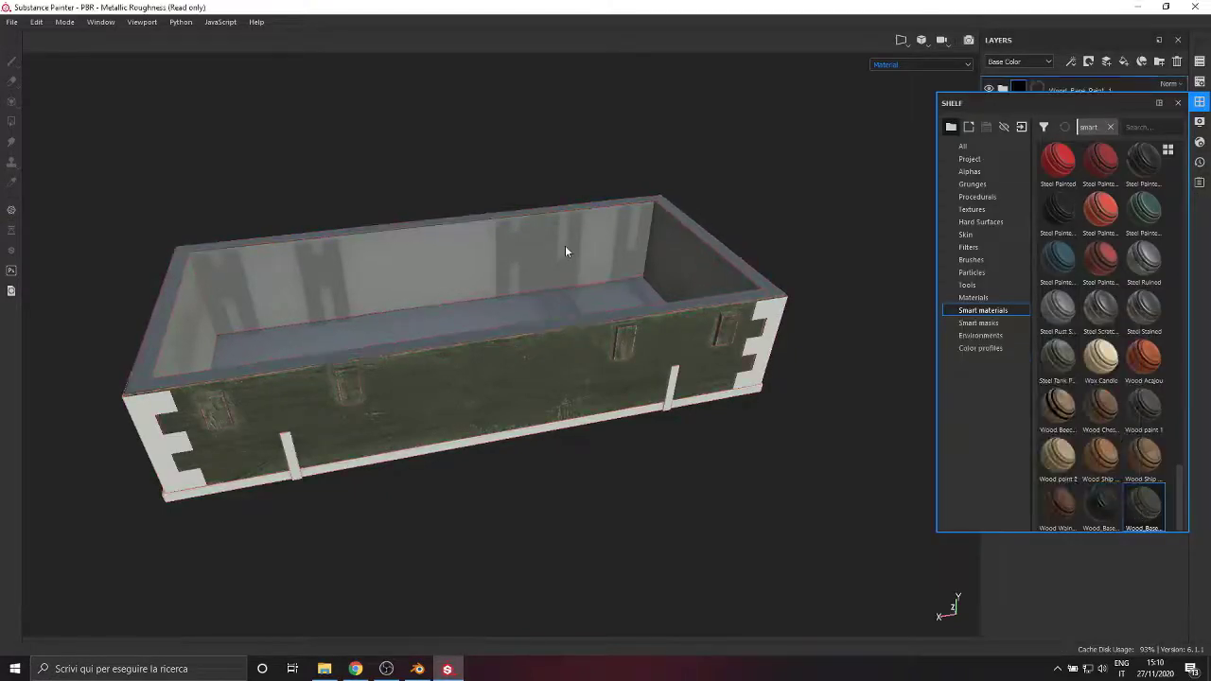
click(1178, 103)
drag(1061, 90, 1052, 120)
click(476, 490)
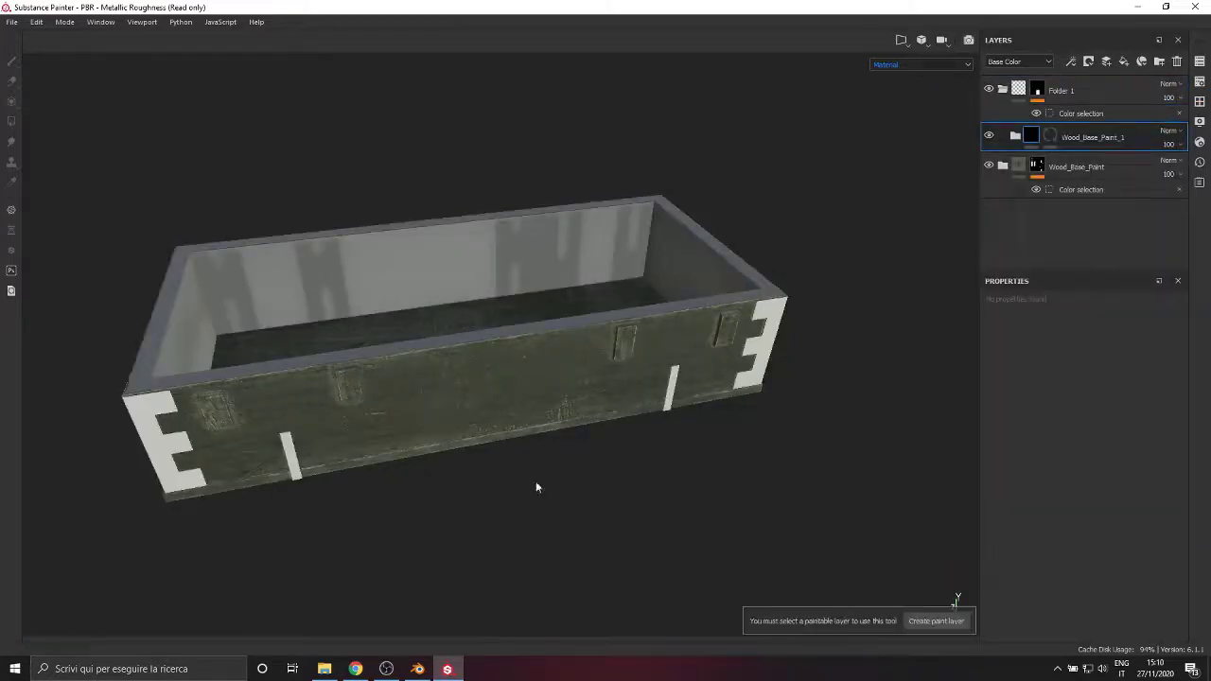
Expand the Wood_Base_Paint_1 folder inside Folder 1 to show its layers
scroll(563, 437, up, 1)
scroll(554, 433, down, 4)
mouse_move(491, 388)
alt+mouse_down()
mouse_move(462, 221)
mouse_move(589, 271)
mouse_move(381, 522)
mouse_move(455, 388)
mouse_move(543, 357)
mouse_move(427, 346)
mouse_move(616, 378)
mouse_move(494, 408)
alt+mouse_up()
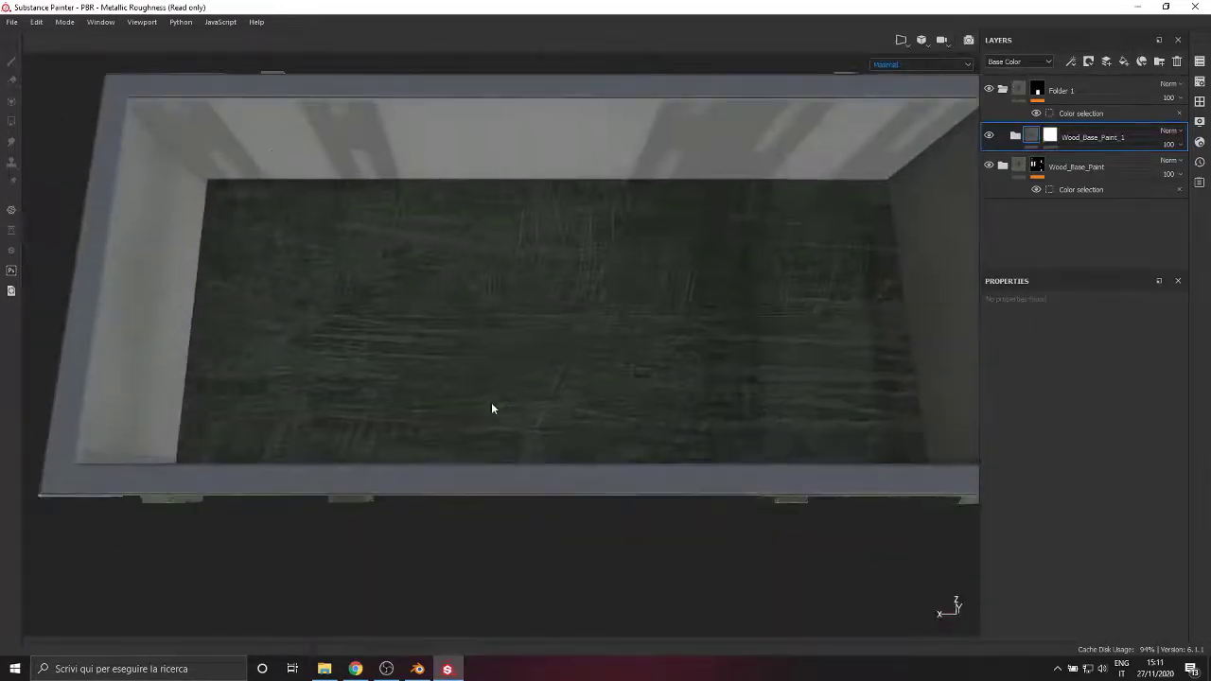
scroll(595, 277, down, 2)
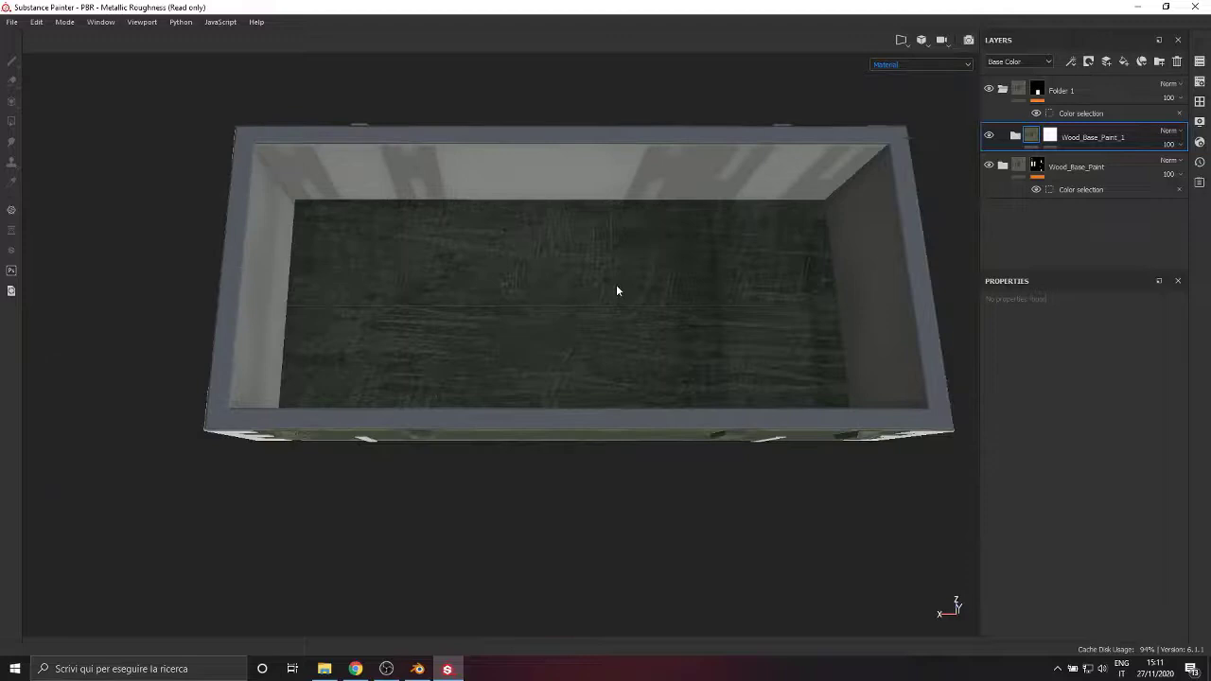
click(1015, 137)
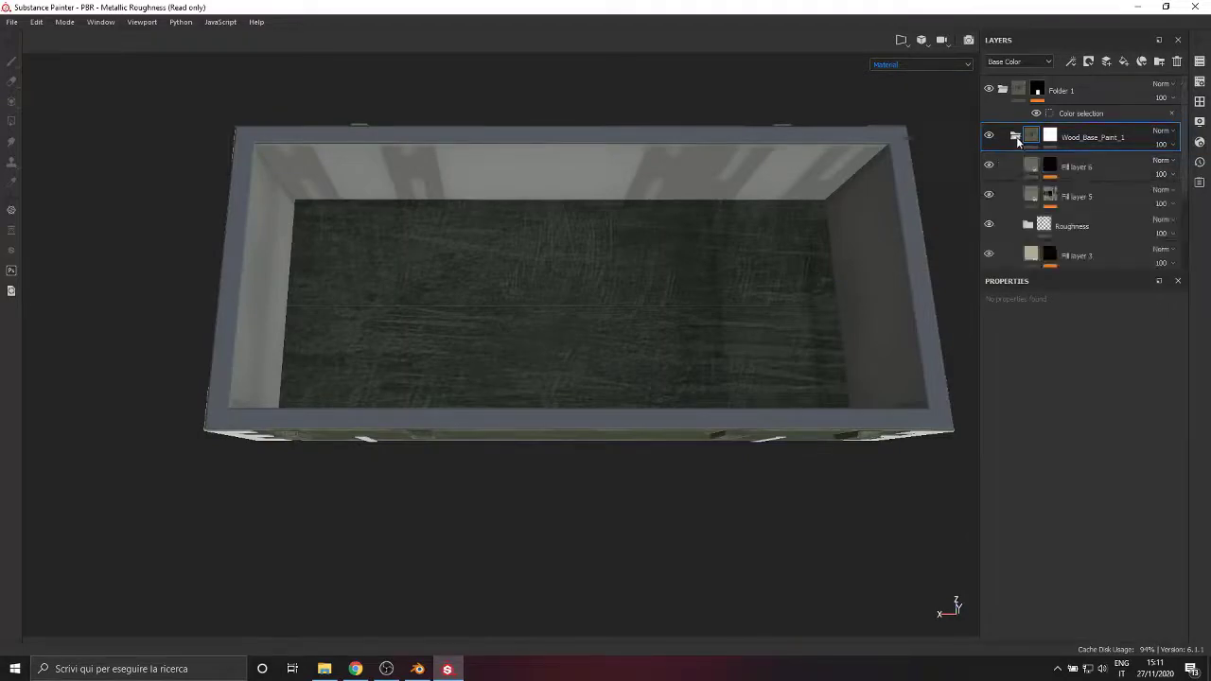
click(1051, 139)
key(Delete)
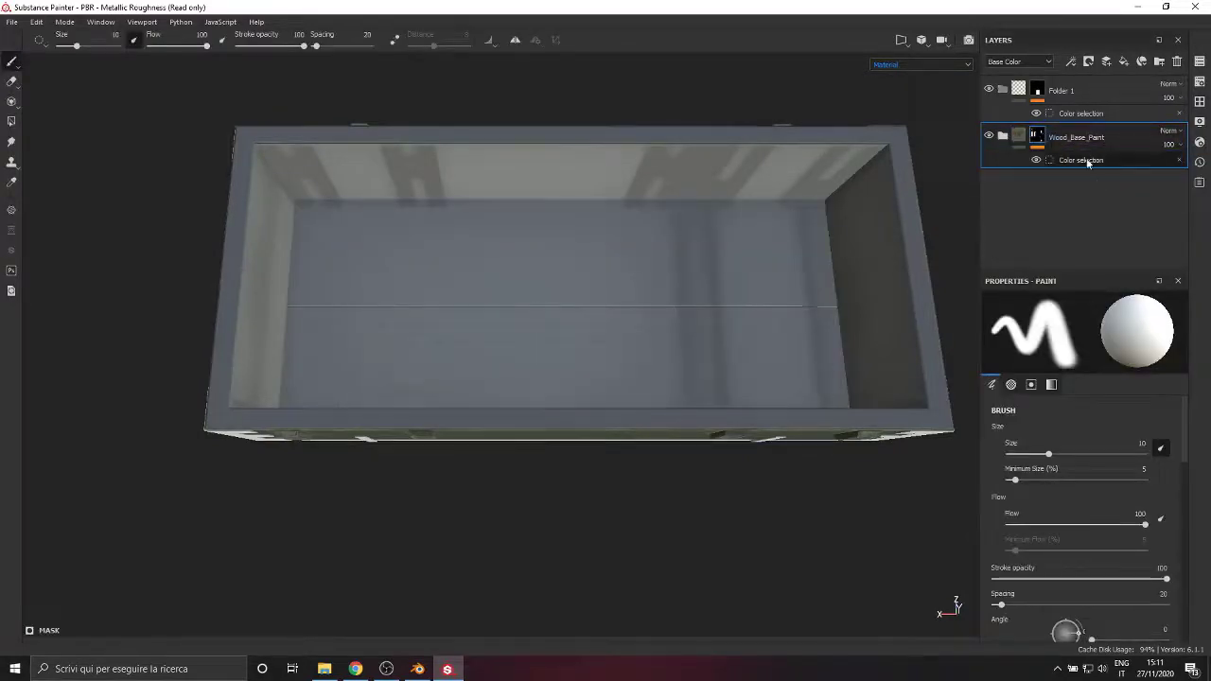
key(ctrl+z)
Hide the Wood_Base_Paint folder and set Fill layer 2's base color in Wood_Base_Paint_1 to hue 0.126, saturation 0.675, value 0.246
click(1031, 139)
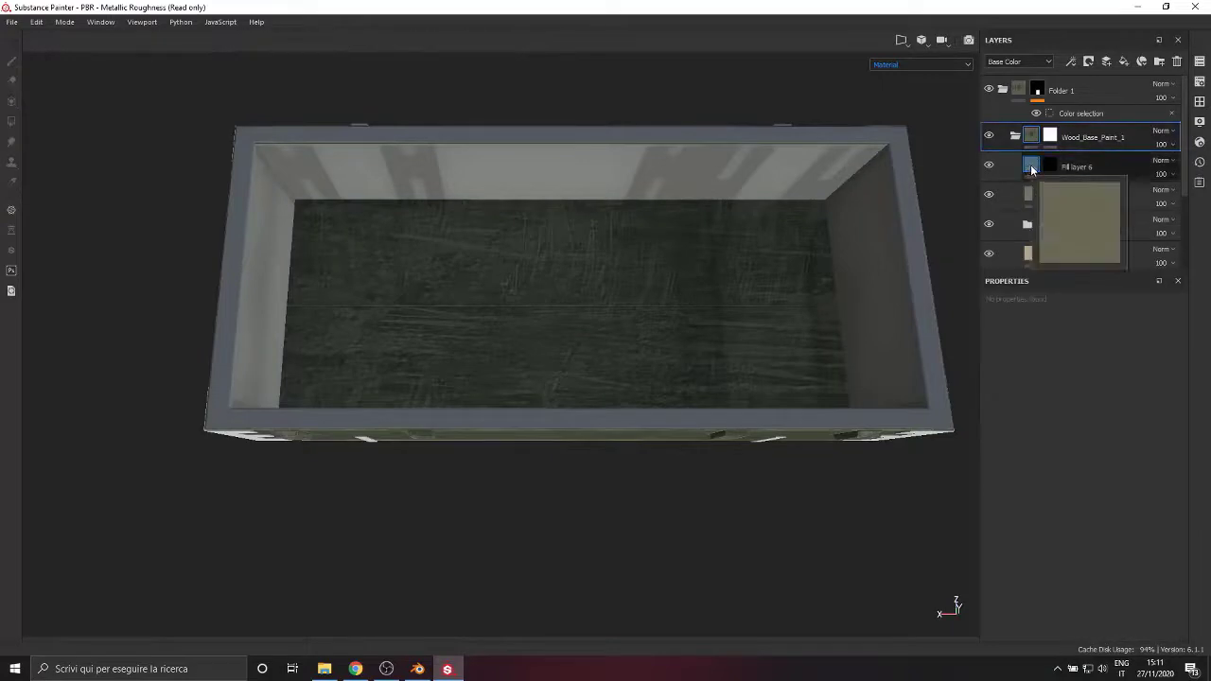
scroll(1041, 240, down, 3)
scroll(1041, 239, down, 1)
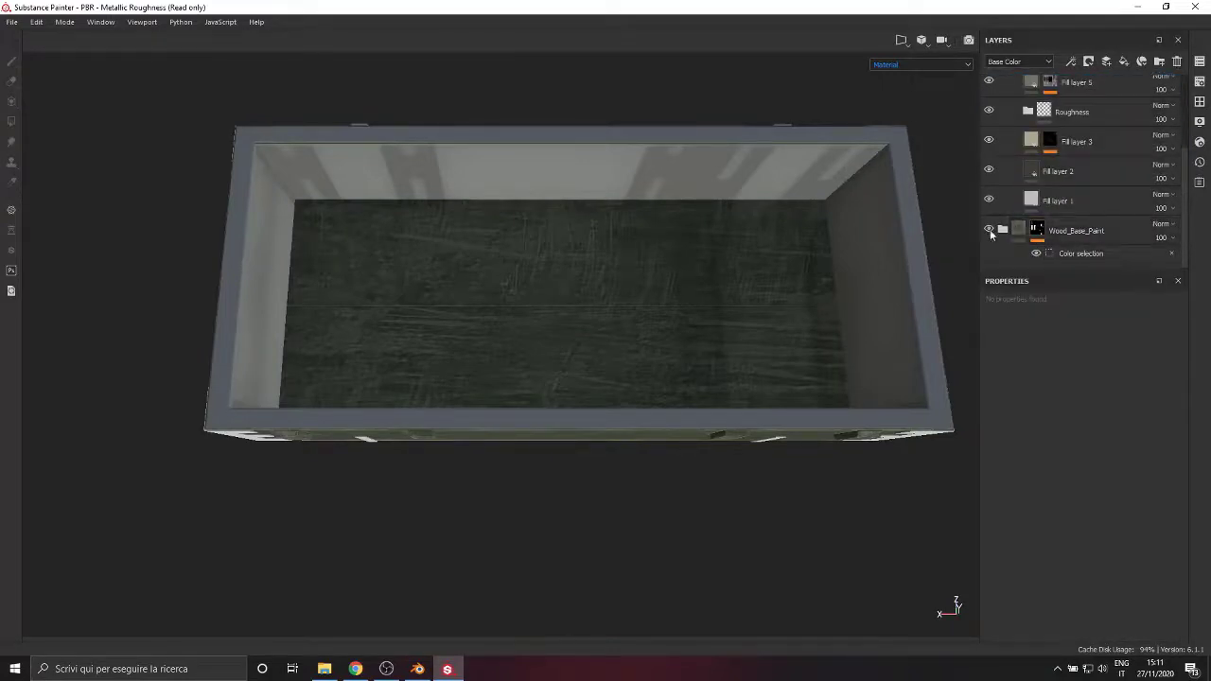
click(989, 230)
click(1060, 172)
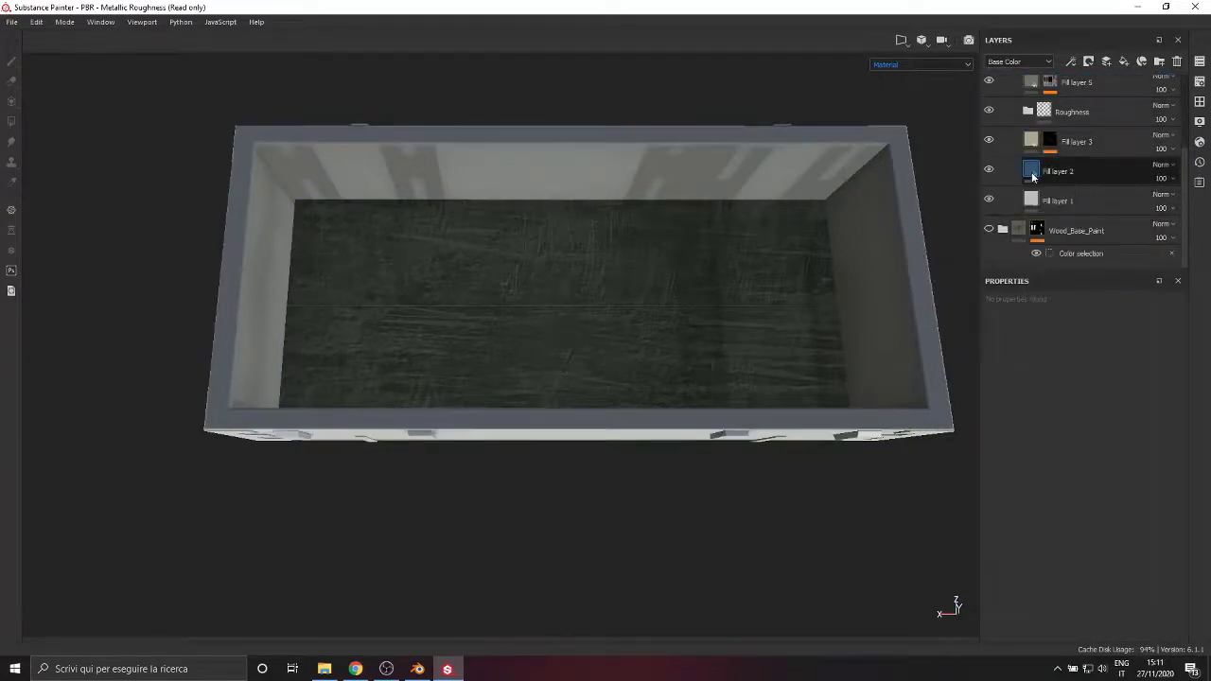
click(1039, 518)
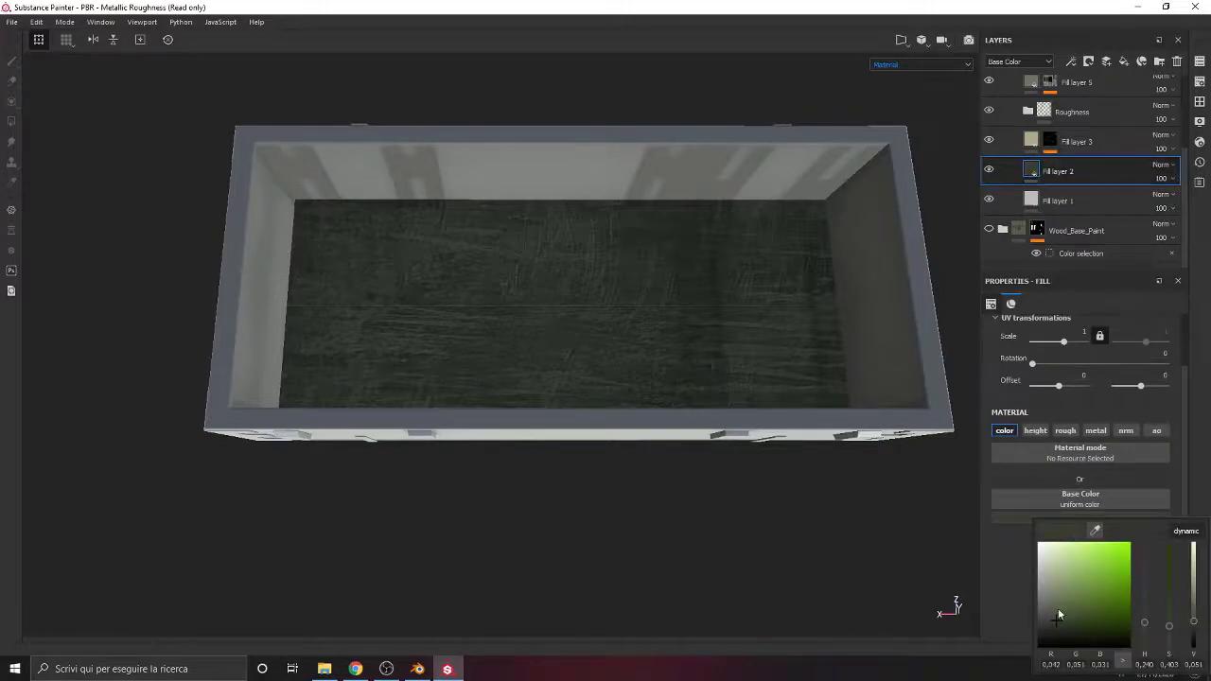
click(1147, 632)
drag(1146, 630, 1146, 637)
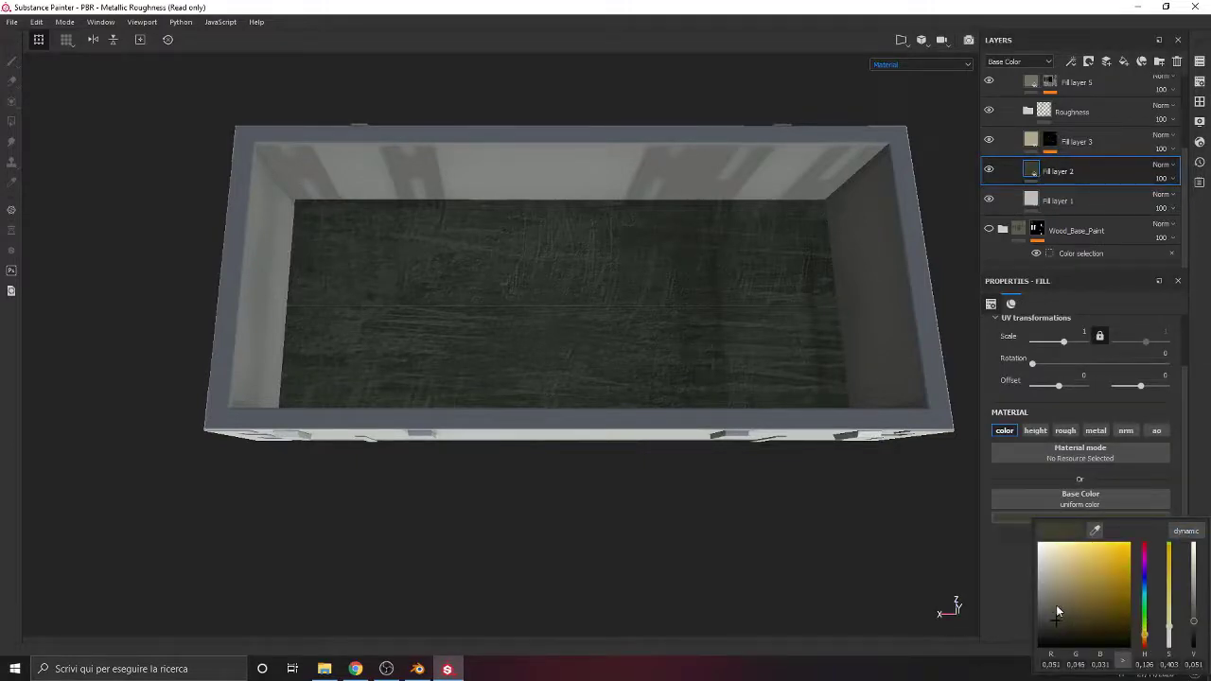
mouse_move(1056, 605)
mouse_down()
mouse_move(1065, 586)
mouse_move(1074, 592)
mouse_up()
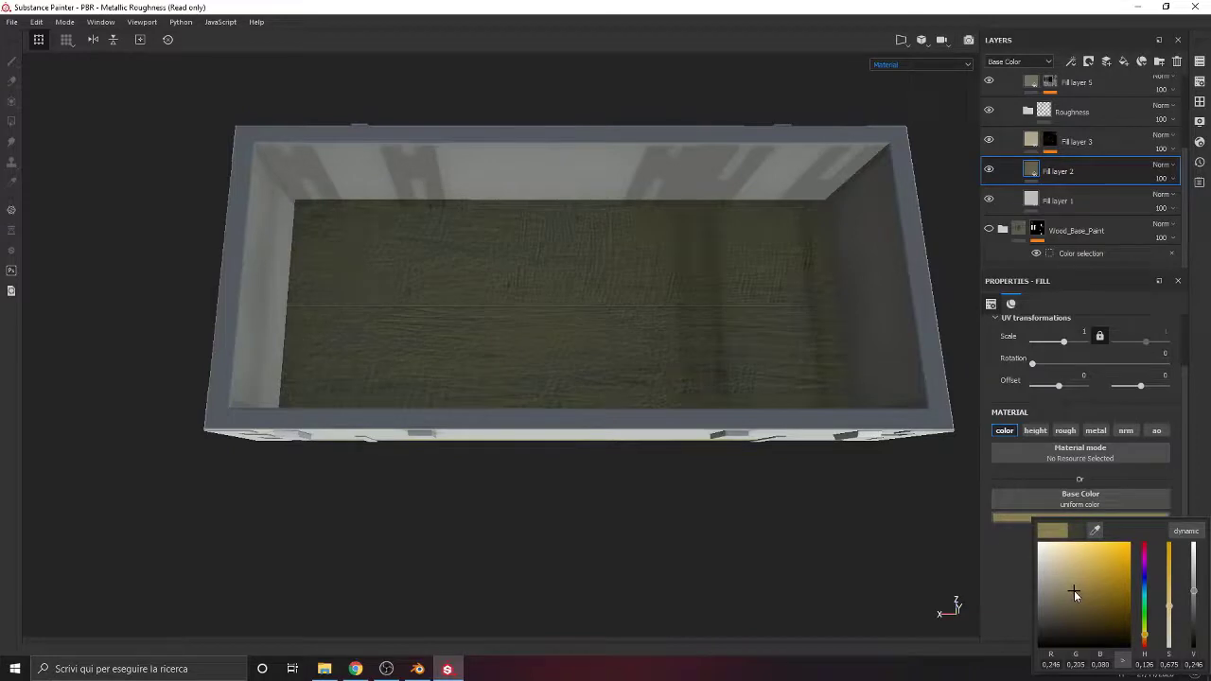
Show the Wood_Base_Paint folder again and darken Fill layer 2's base color in Wood_Base_Paint_1 to a deep olive brown
alt+drag(675, 463, 570, 403)
scroll(570, 403, up, 2)
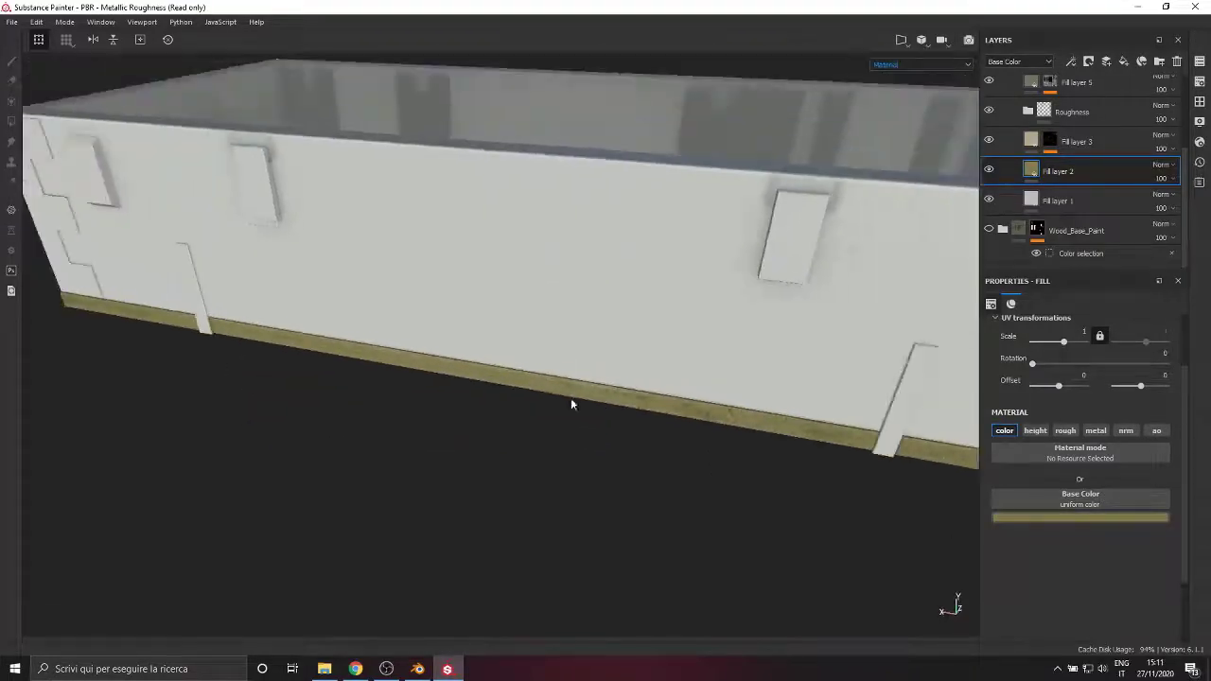
click(989, 230)
alt+drag(460, 498, 416, 432)
click(1012, 517)
drag(1041, 577, 1045, 613)
Examine what Fill layer 5 and its Dirt generator contribute to the crate floor by toggling their visibility
scroll(650, 492, down, 3)
alt+drag(650, 493, 587, 378)
scroll(1057, 192, up, 2)
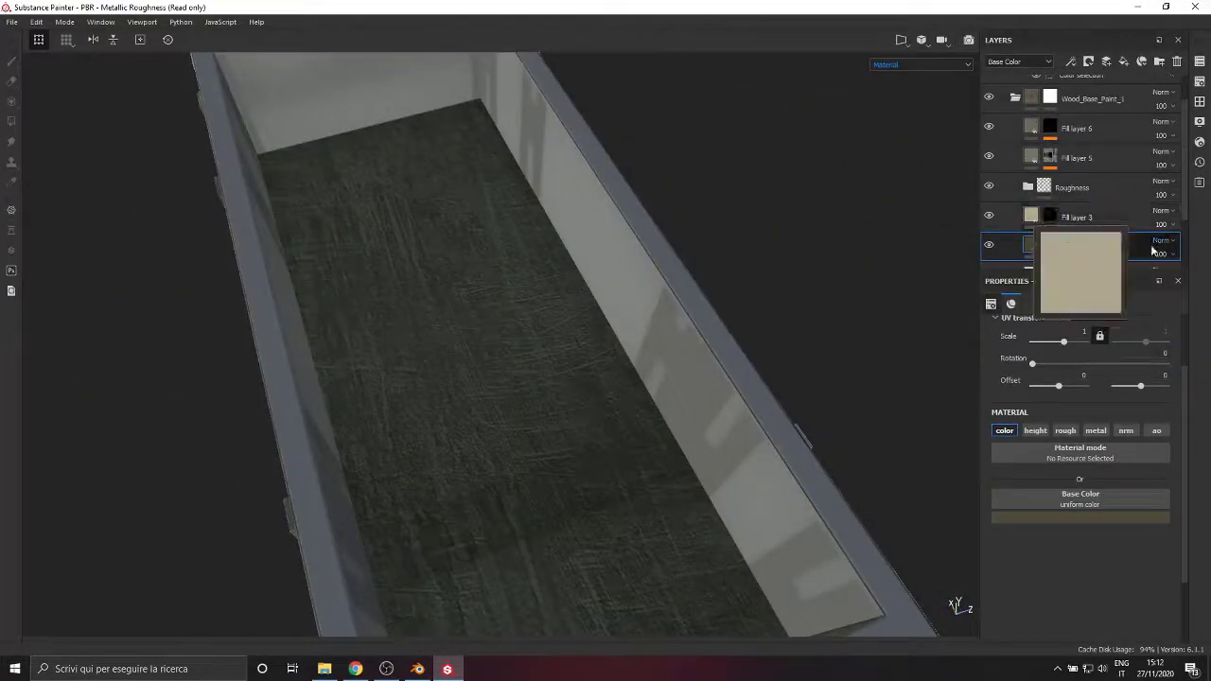
click(989, 158)
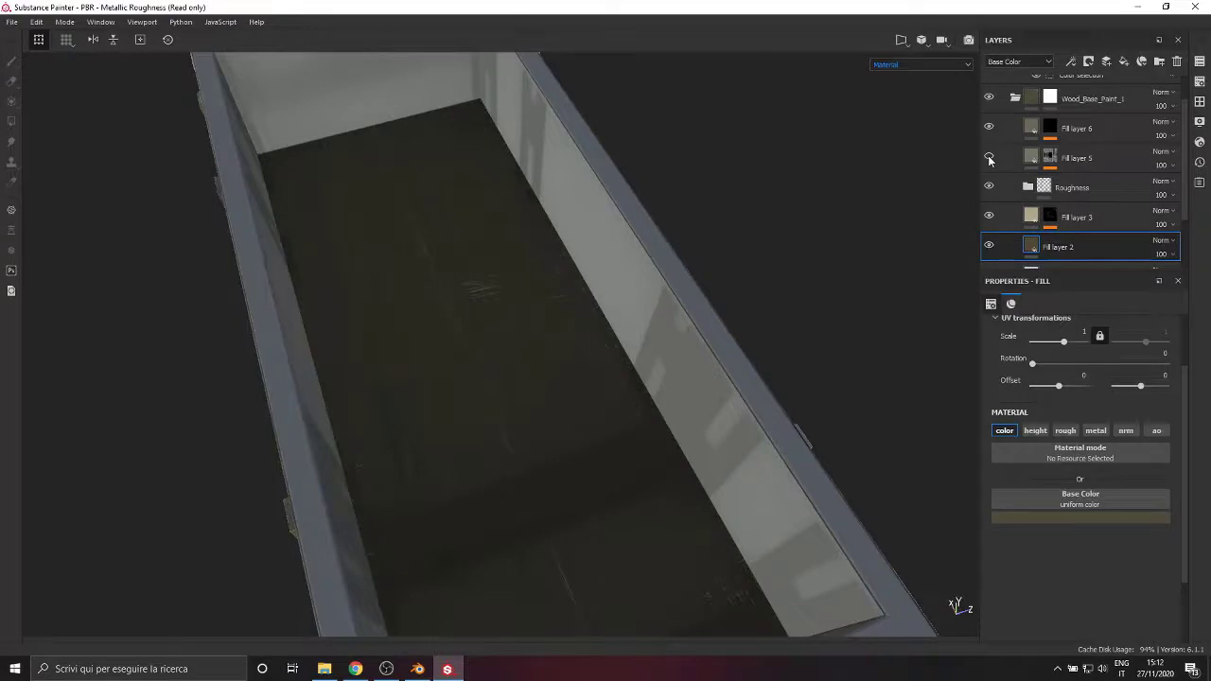
click(989, 158)
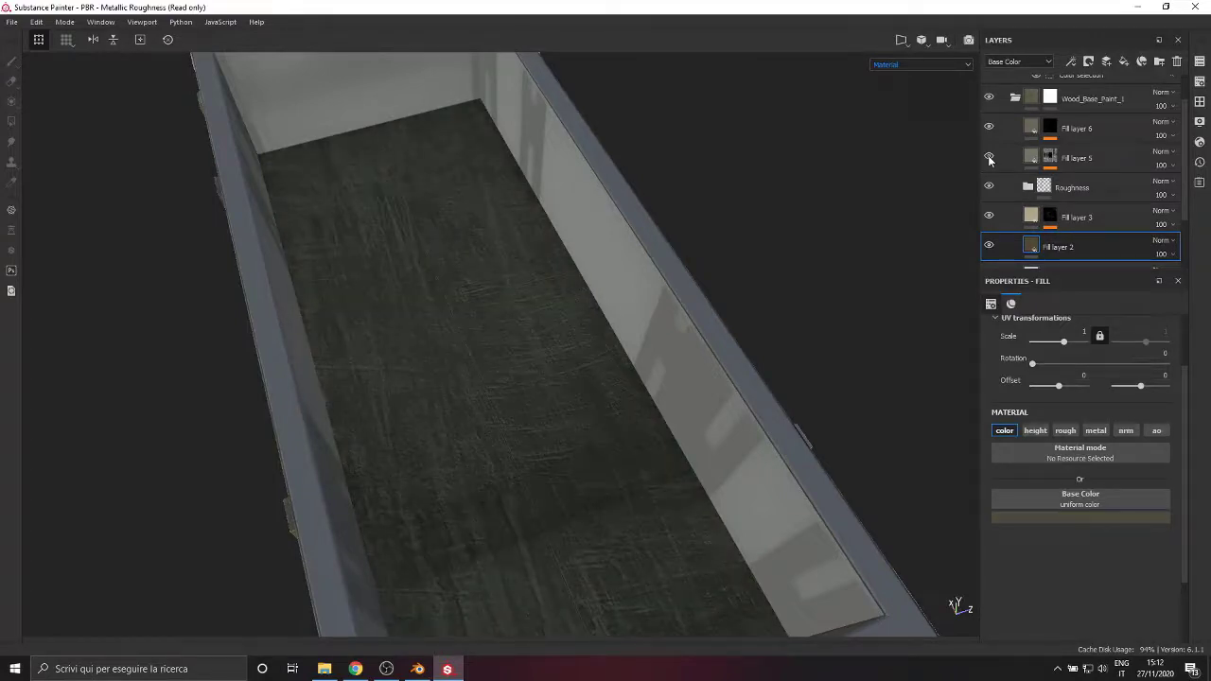
click(1053, 159)
click(1056, 162)
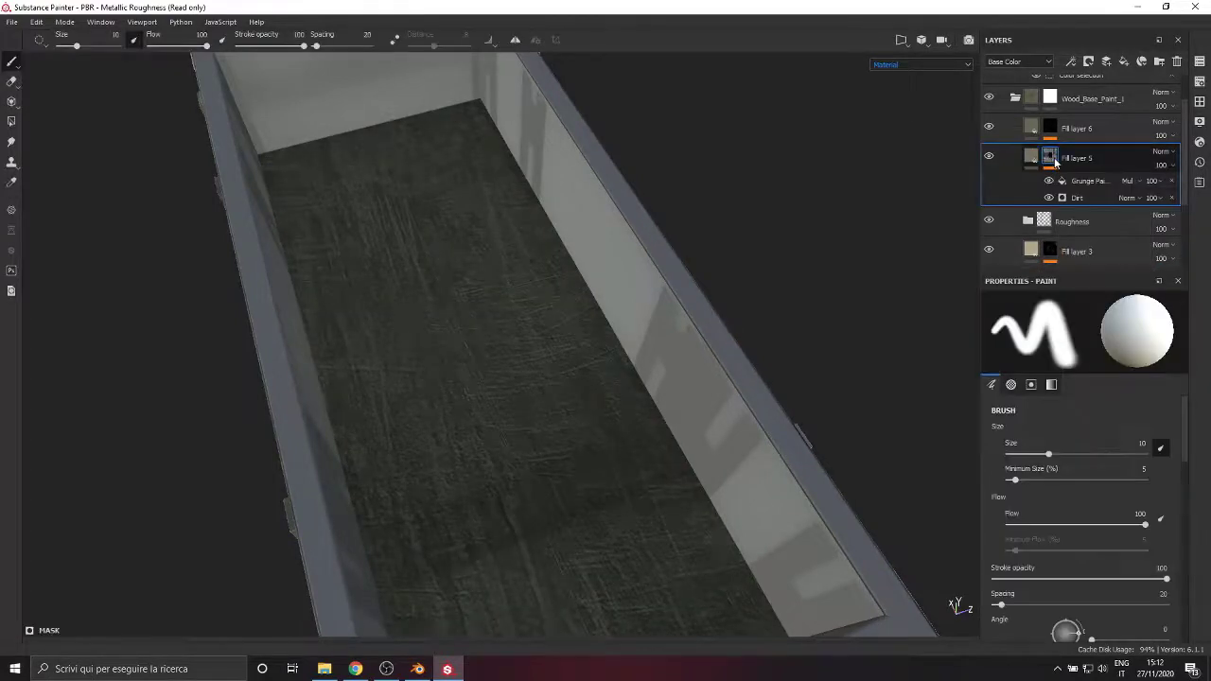
click(1048, 198)
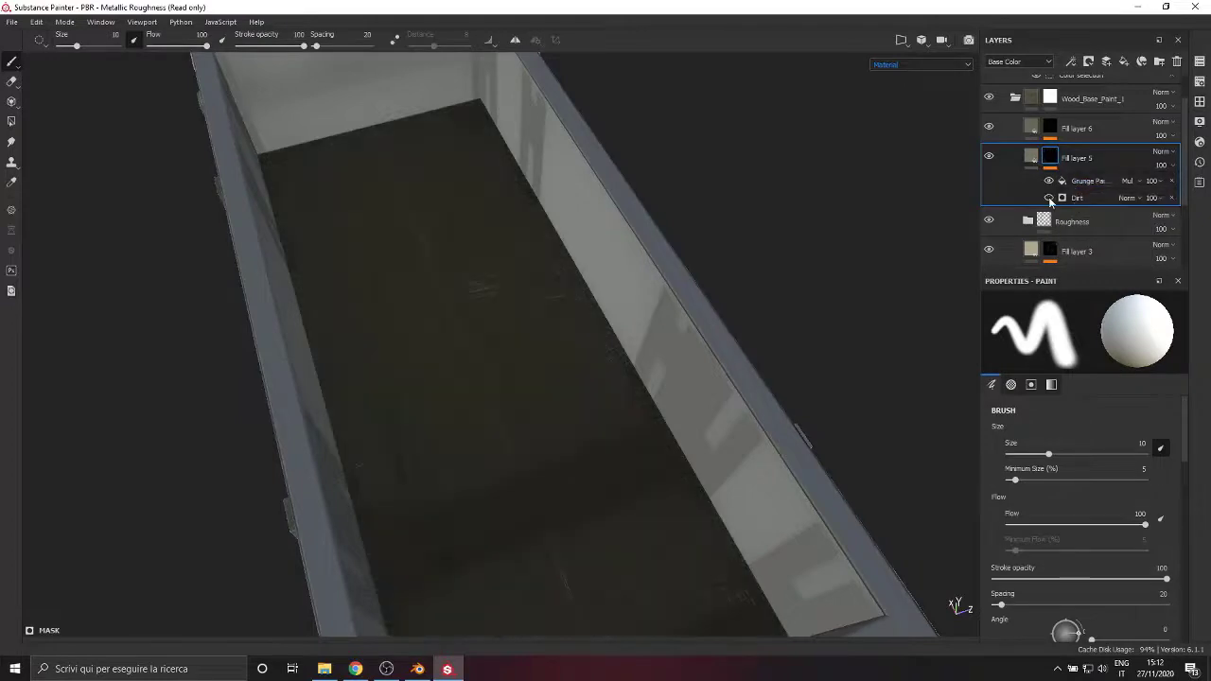
mouse_move(1034, 159)
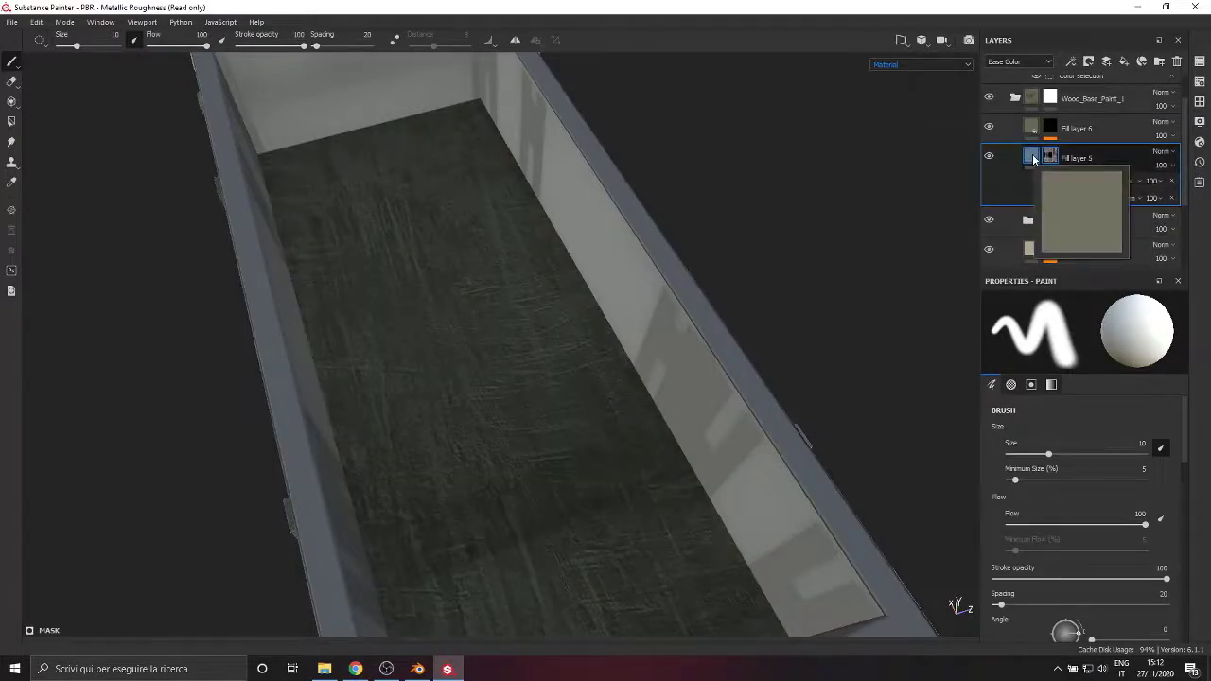
Hide Fill layer 5 and Fill layer 6 in Wood_Base_Paint_1 and delete both layers
click(989, 155)
alt+drag(852, 312, 524, 335)
alt+middle_drag(525, 335, 554, 337)
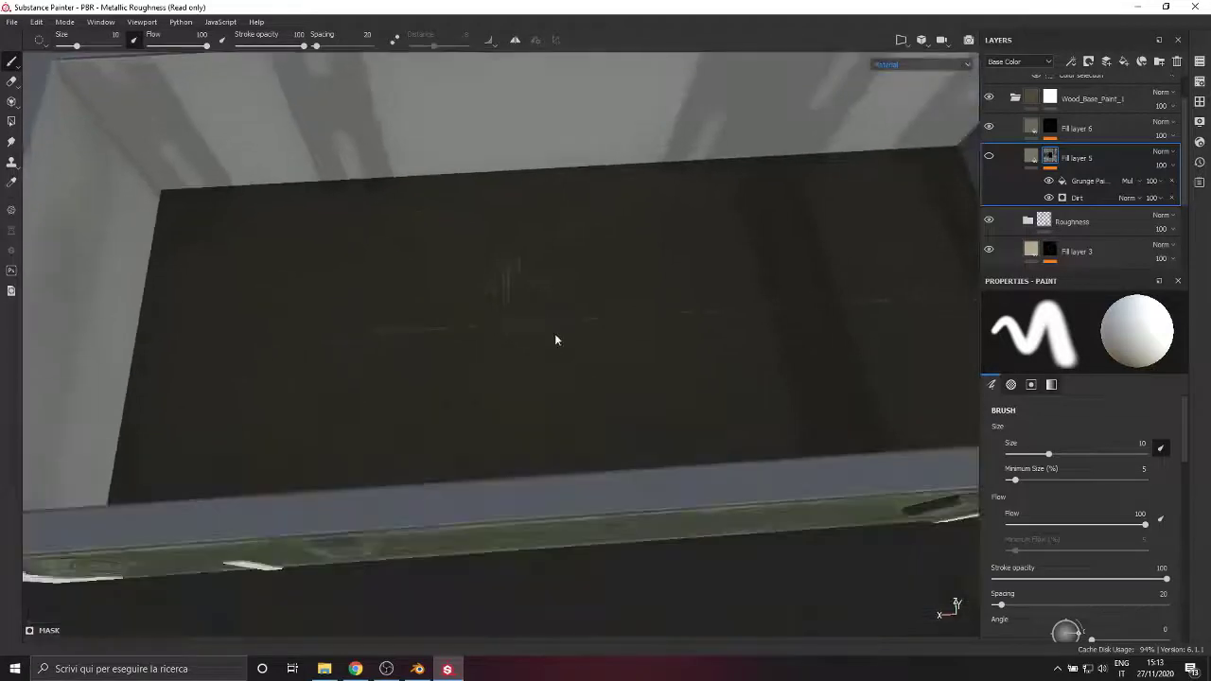
scroll(990, 171, up, 2)
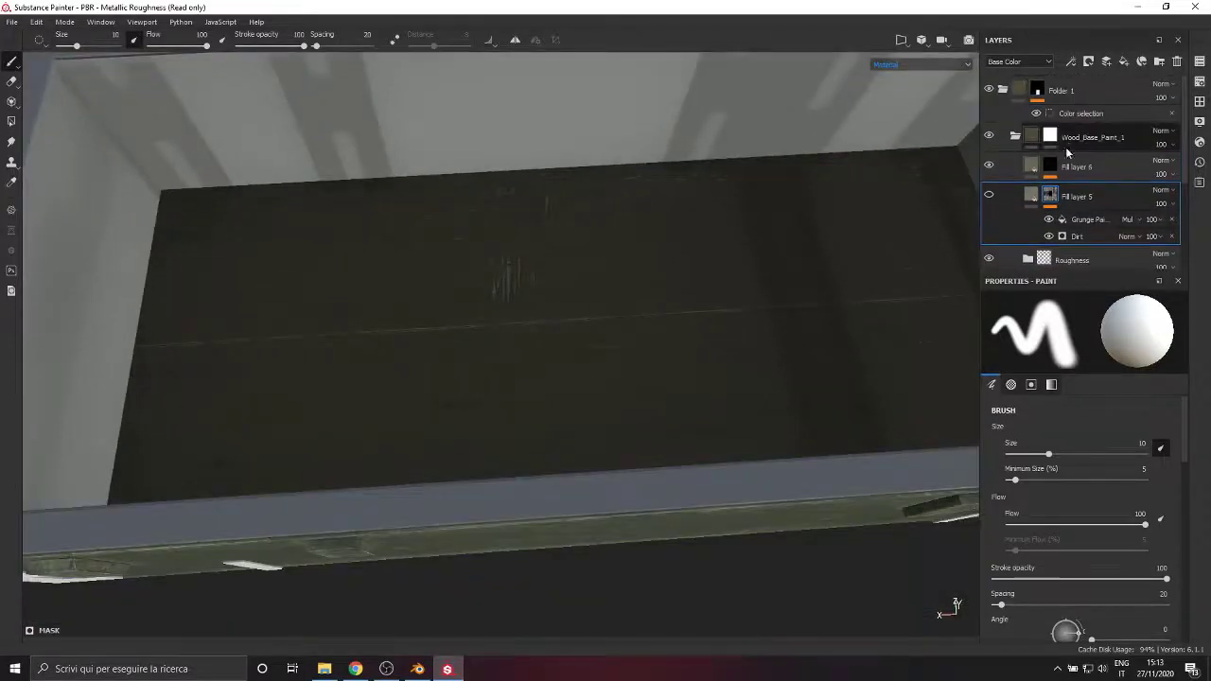
scroll(643, 373, down, 3)
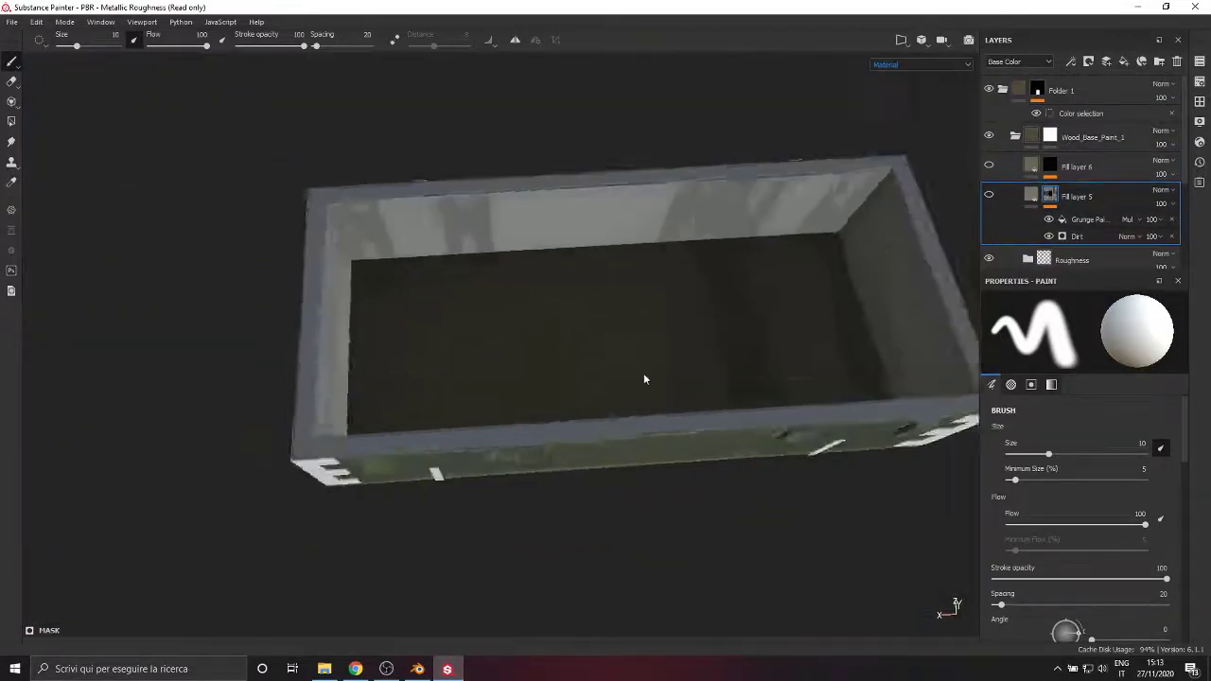
alt+drag(644, 373, 613, 297)
alt+middle_drag(613, 298, 630, 339)
click(1068, 169)
key(Delete)
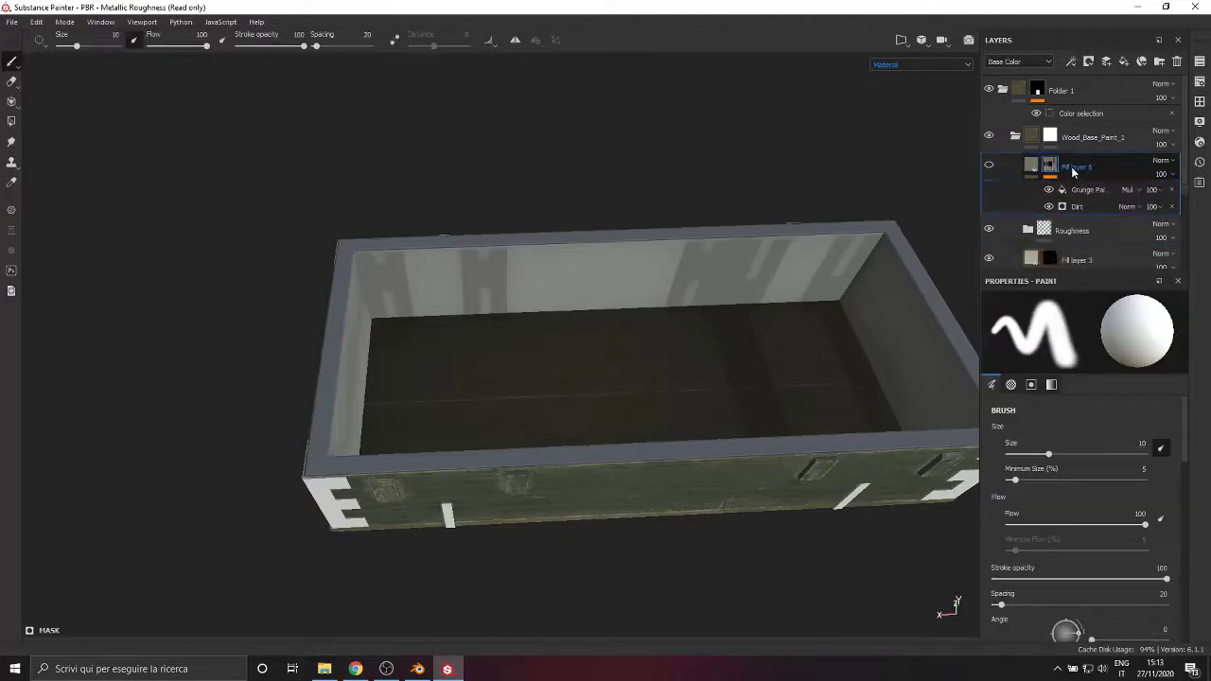
key(Delete)
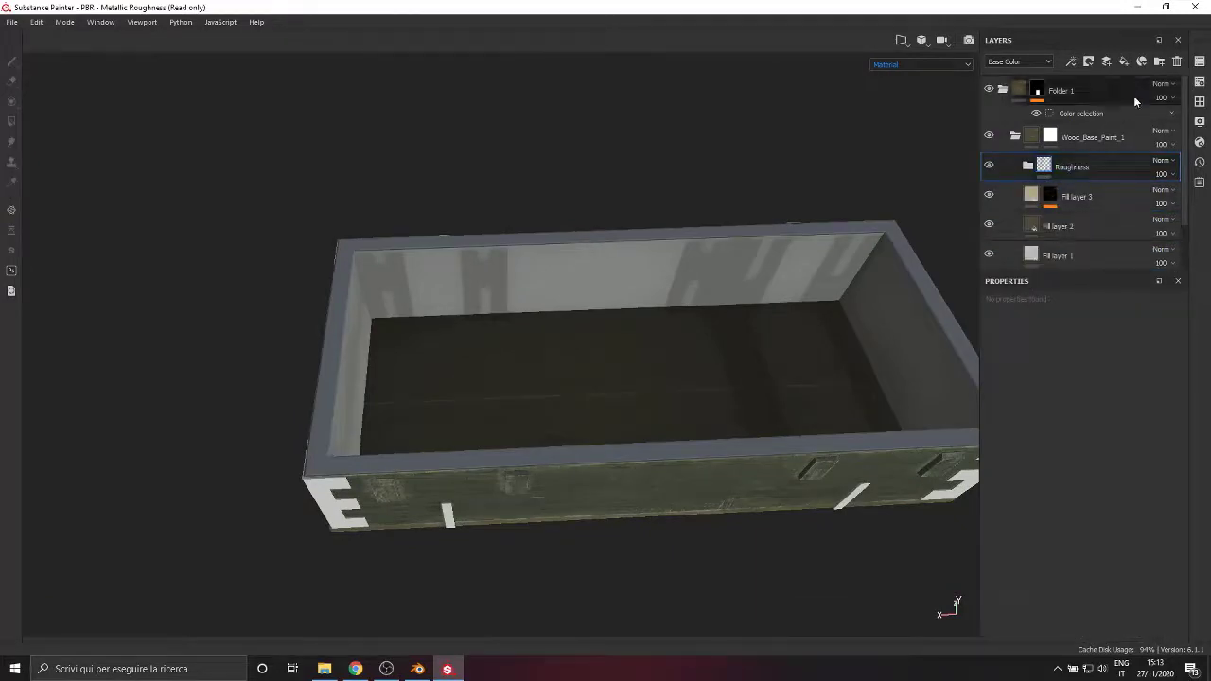
Add a fill layer above the Roughness folder with only color, height and roughness enabled, and give it a black mask
click(1122, 61)
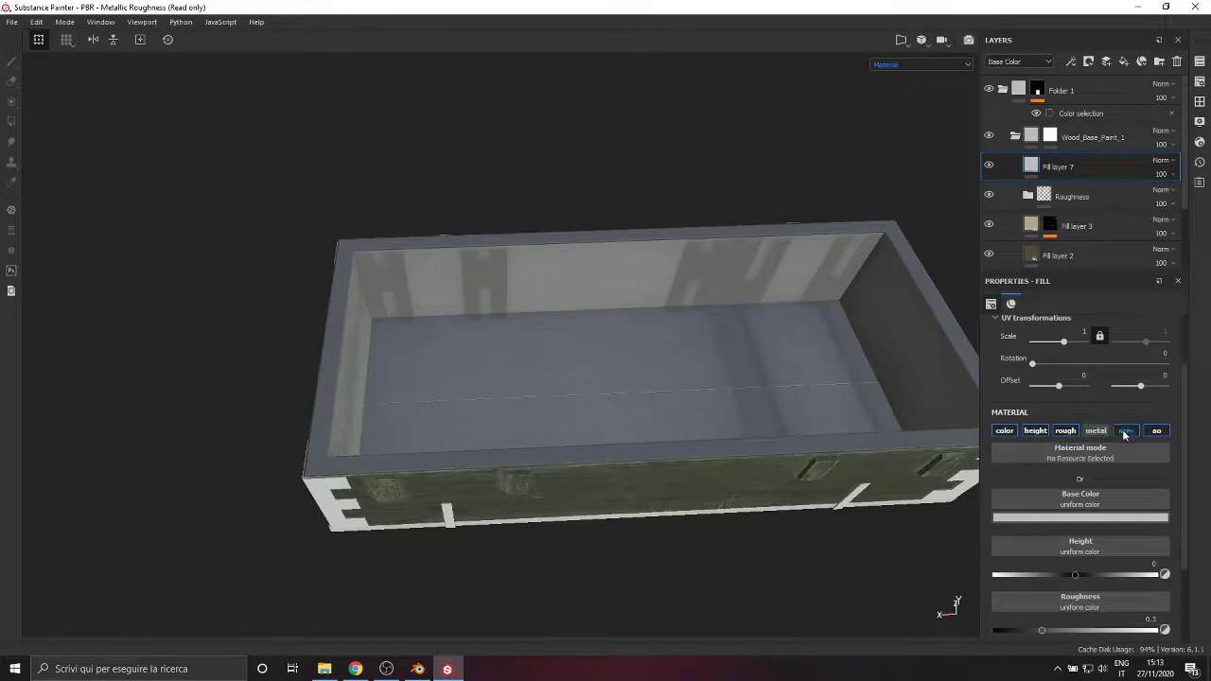
right_click(1047, 172)
click(1076, 404)
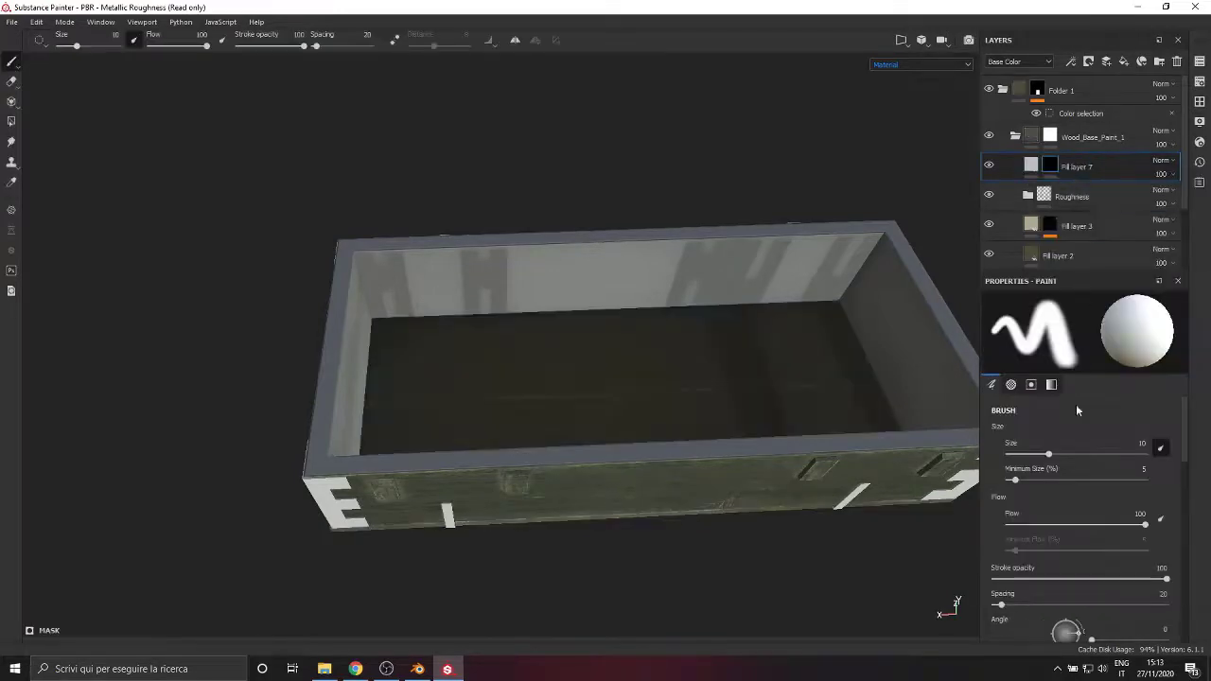
Add a fill effect to Fill layer 7's mask using the Grunge Paint Scratched texture
click(1072, 62)
click(1088, 107)
click(1074, 435)
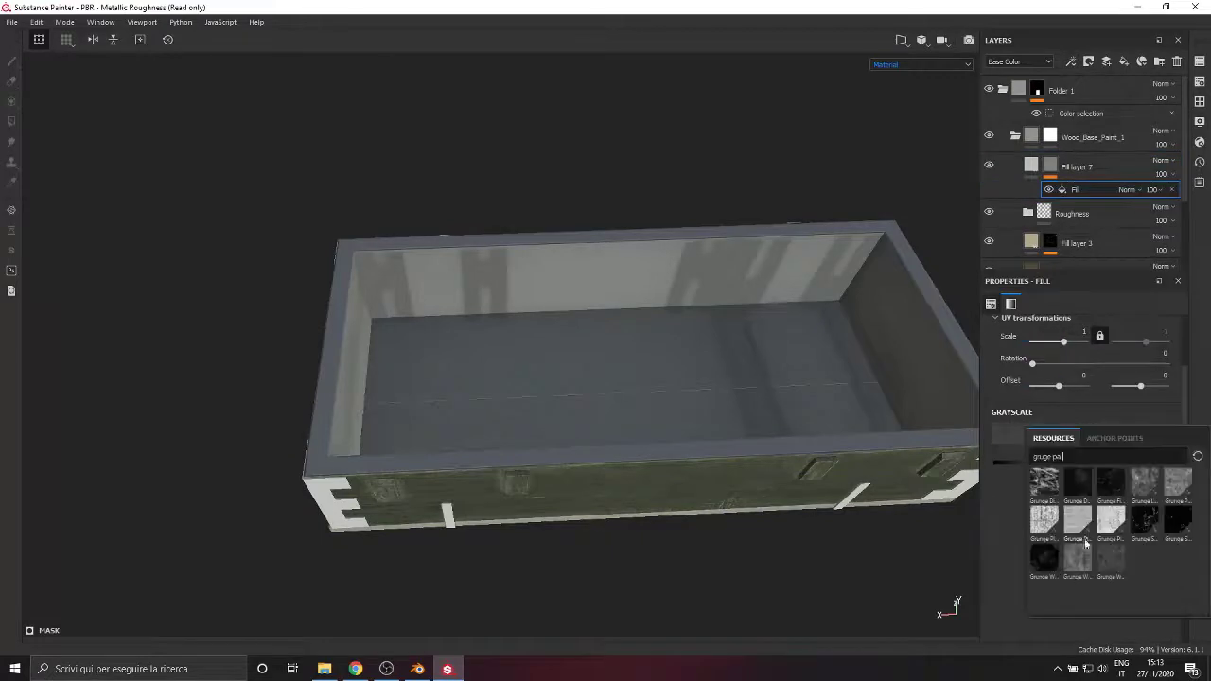
click(1084, 542)
Set the scratched grunge's rotation to 90 and display only the mask in the viewport
alt+drag(829, 492, 828, 404)
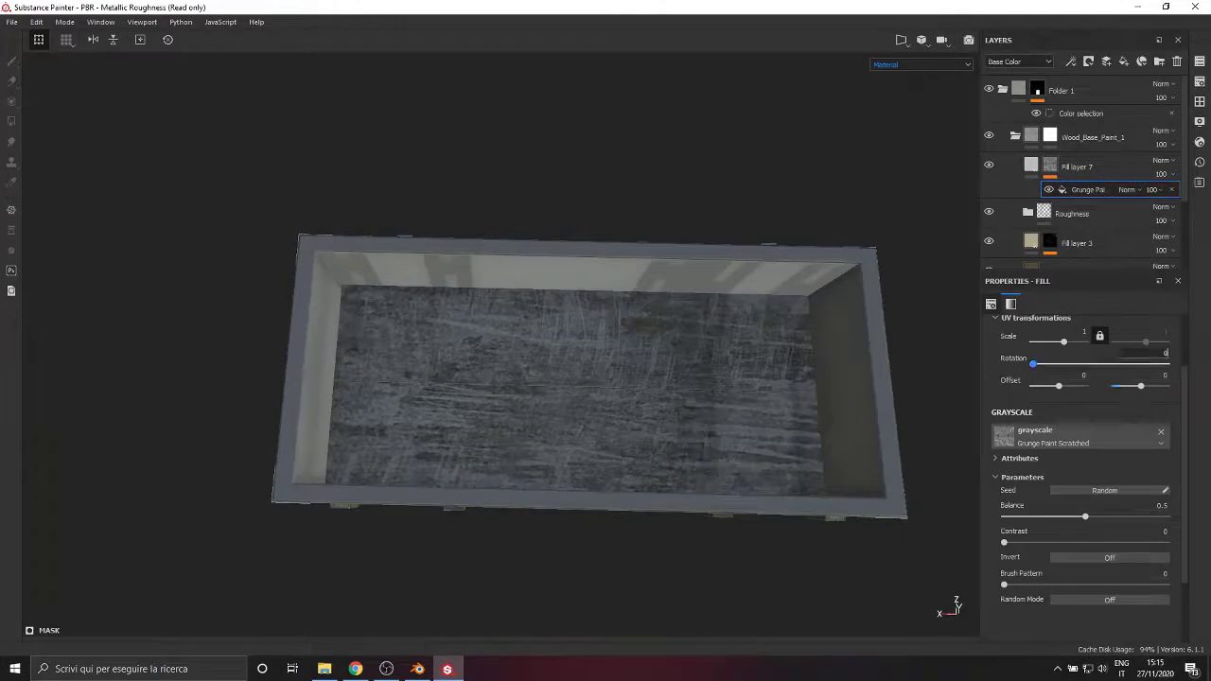
text(90)
key(Return)
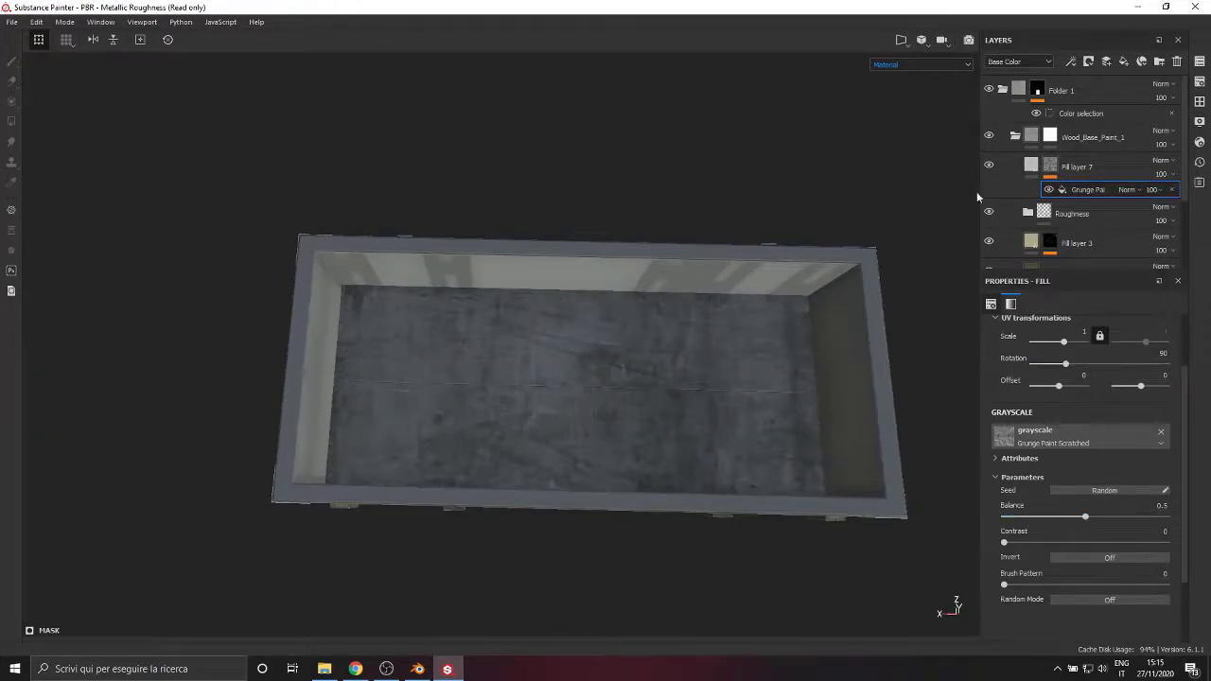
click(920, 64)
click(910, 151)
Set the scratched grunge's balance to 0.21, scale to 3 and first offset value to 0.12
drag(1086, 517, 1039, 522)
drag(1064, 342, 1065, 342)
alt+drag(829, 413, 629, 343)
drag(1059, 387, 1062, 389)
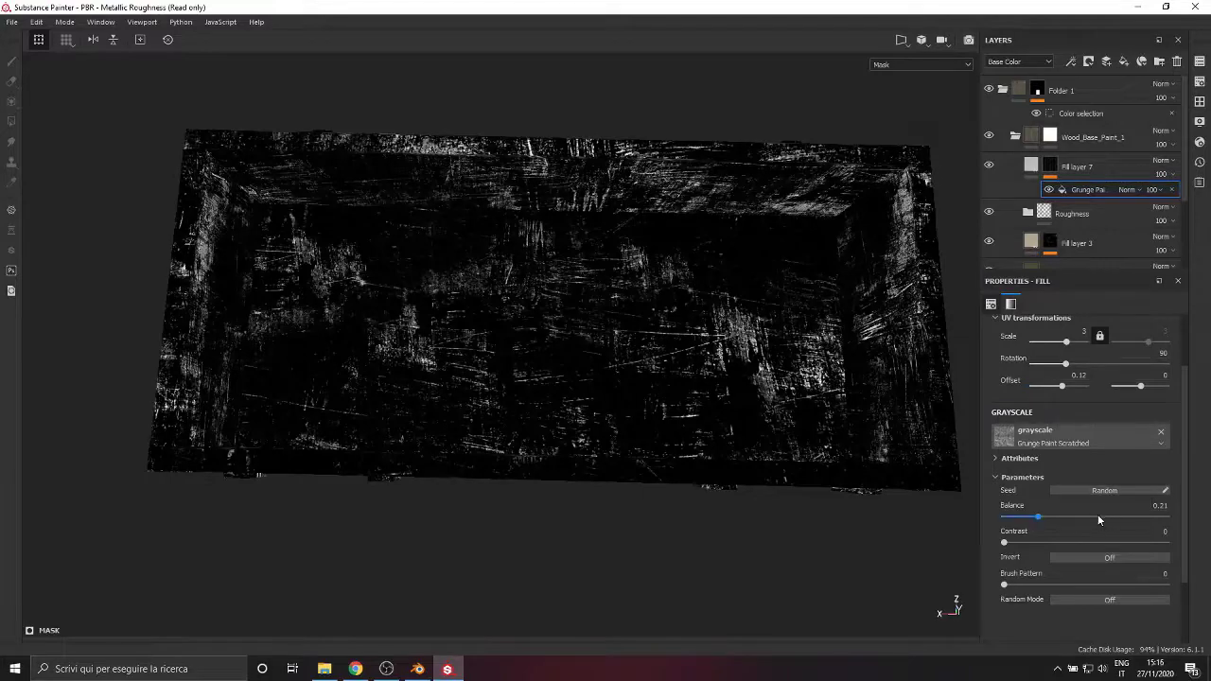
Set the scratched grunge's contrast to 0.5 and return the viewport to the material display
scroll(715, 389, down, 1)
drag(1066, 541, 988, 539)
drag(1073, 541, 1086, 537)
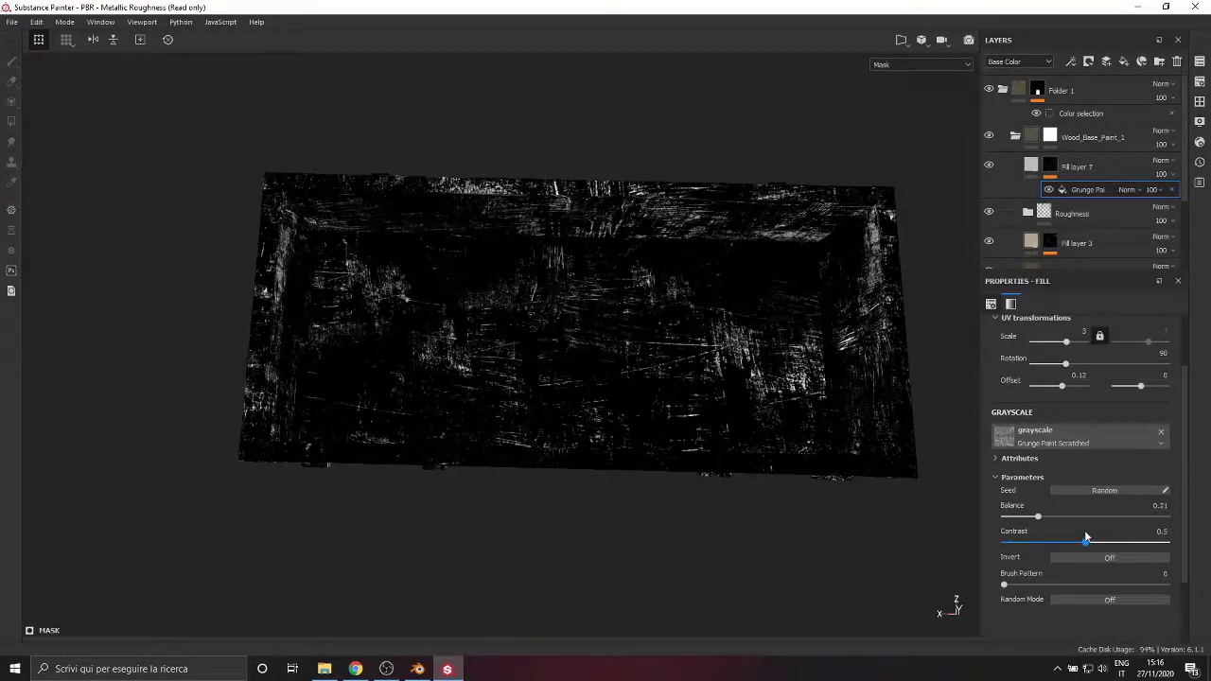
click(927, 77)
scroll(653, 392, up, 3)
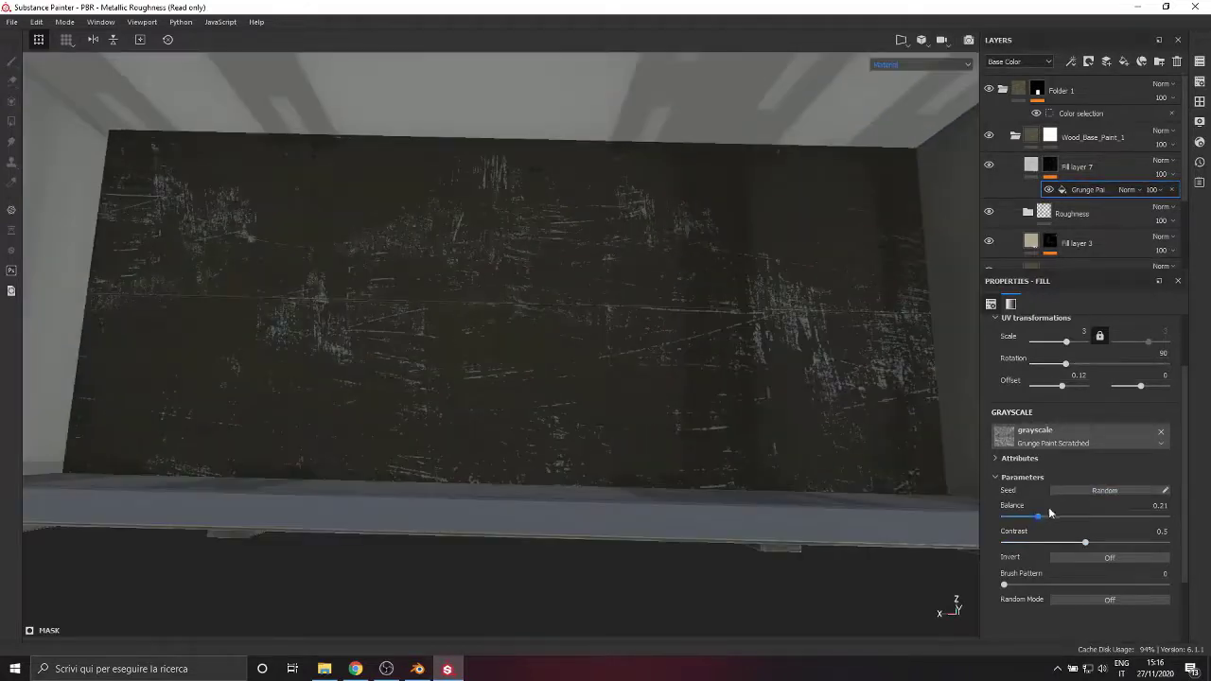
Set Fill layer 7's height to -0.0846 and sample Fill layer 2's color as its base color
click(1032, 167)
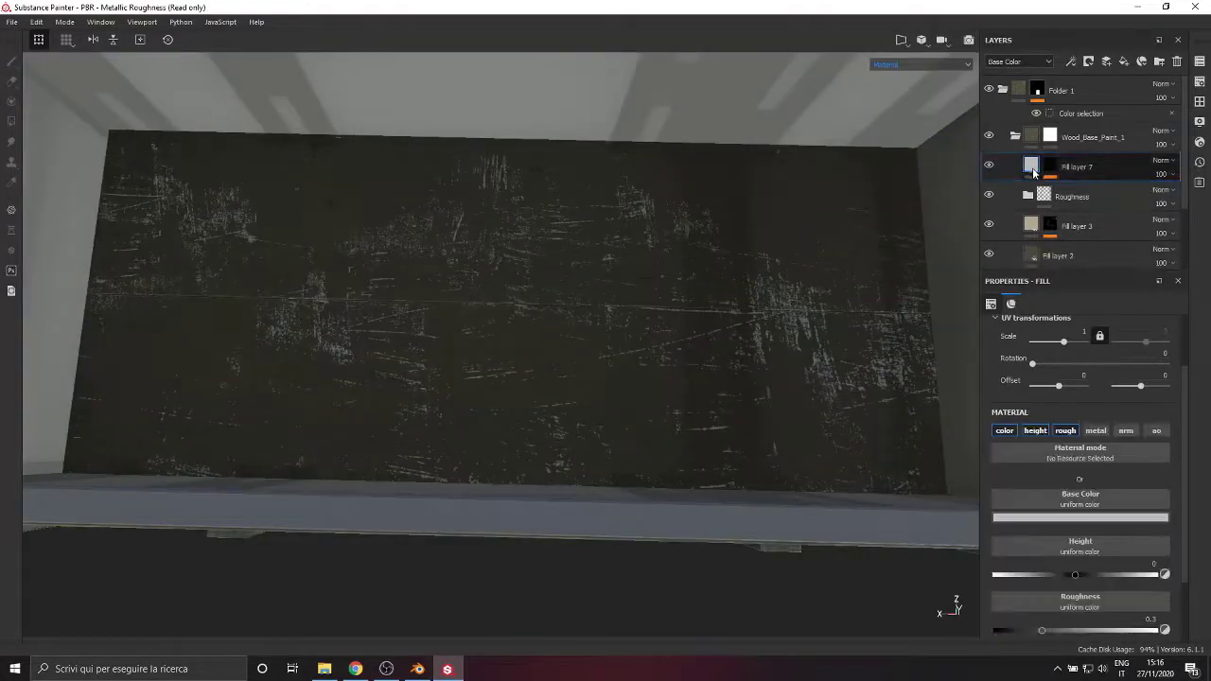
mouse_move(1075, 574)
mouse_down()
mouse_move(1047, 574)
mouse_move(1068, 578)
mouse_up()
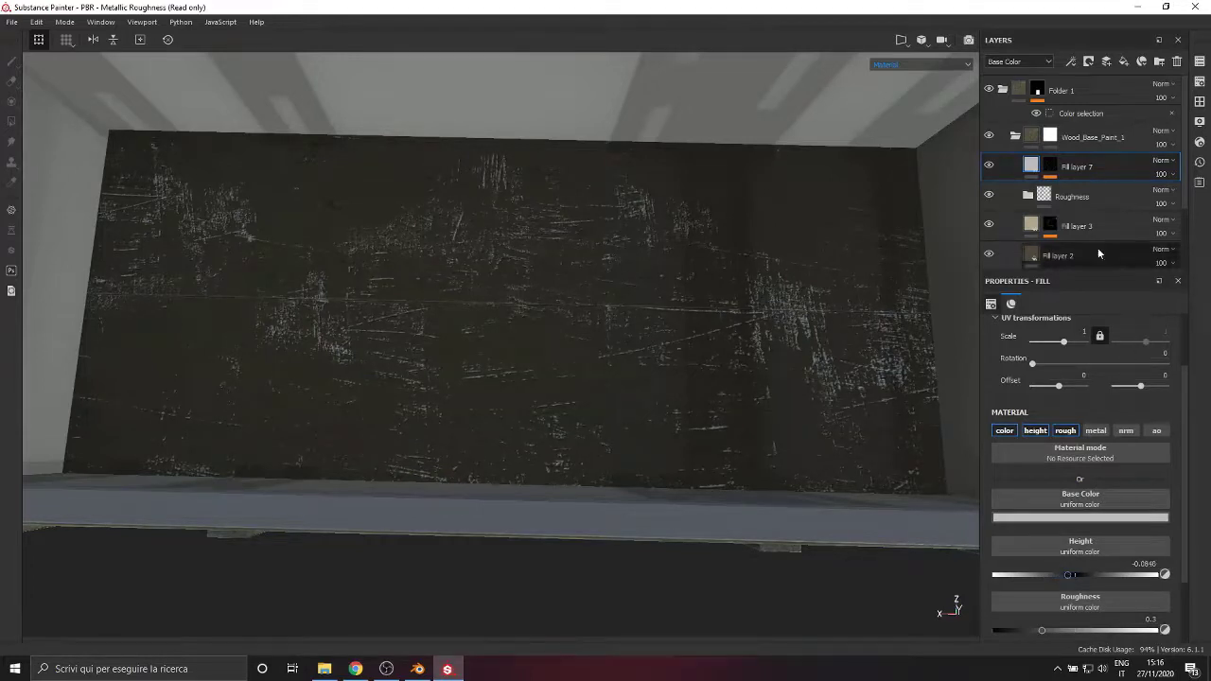
click(1079, 518)
click(1032, 254)
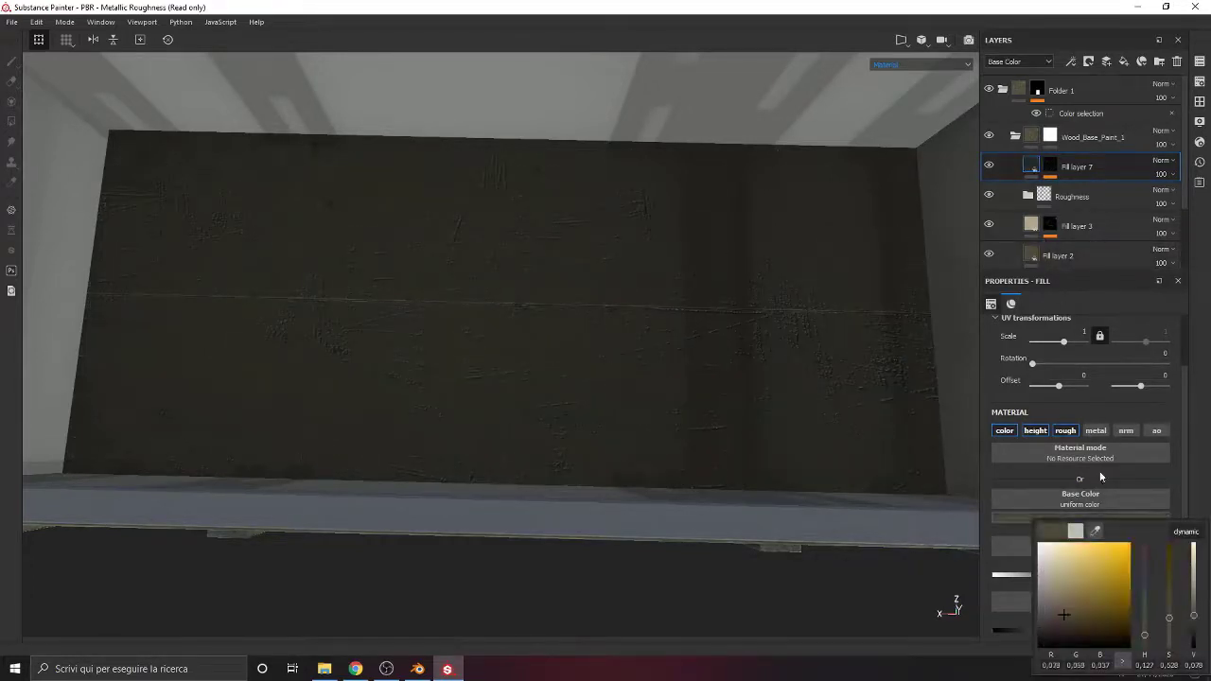
Adjust Fill layer 7's base color to a muted dark brown with hue 0.127, saturation 0.282 and value 0.085
mouse_move(1063, 614)
mouse_down()
mouse_move(1033, 612)
mouse_move(1046, 619)
mouse_move(1032, 640)
mouse_move(1043, 605)
mouse_move(1033, 617)
mouse_up()
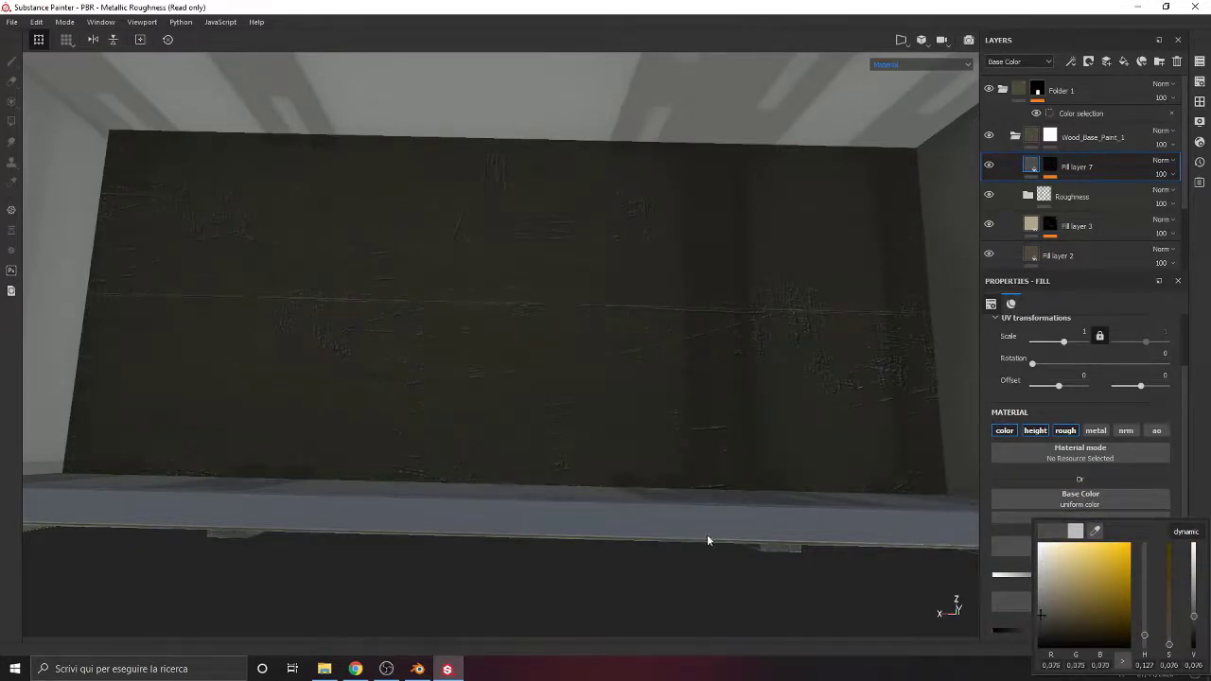
alt+drag(621, 583, 616, 422)
click(1058, 517)
drag(1061, 558, 1051, 615)
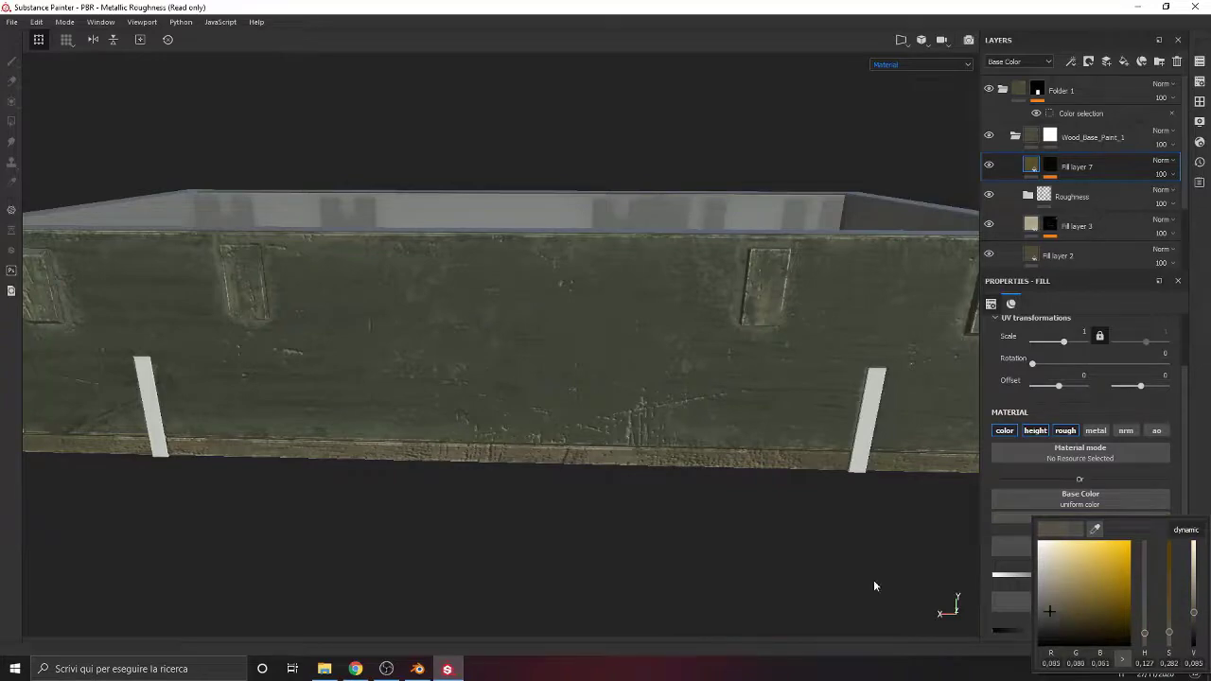
Examine the scratched brown finish on the crate's green-masked parts and the rest of the box from several distances
scroll(567, 398, down, 4)
alt+drag(568, 397, 524, 422)
scroll(524, 422, down, 2)
scroll(501, 468, up, 6)
alt+drag(501, 468, 452, 442)
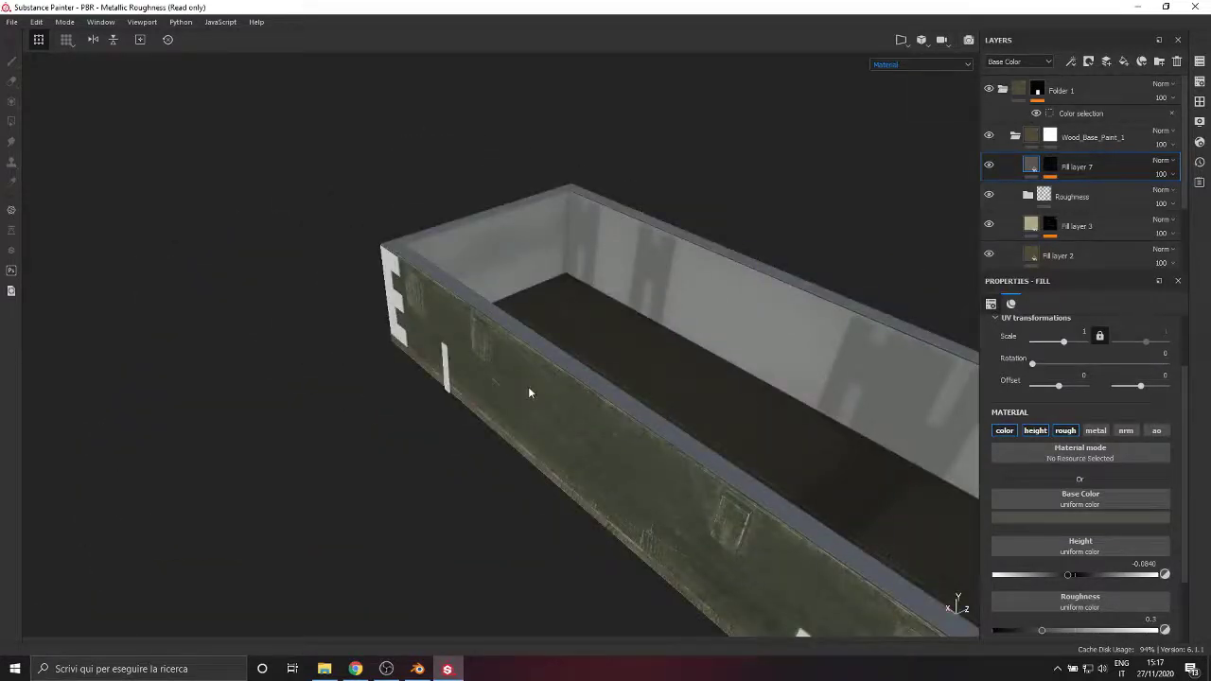
scroll(787, 349, down, 3)
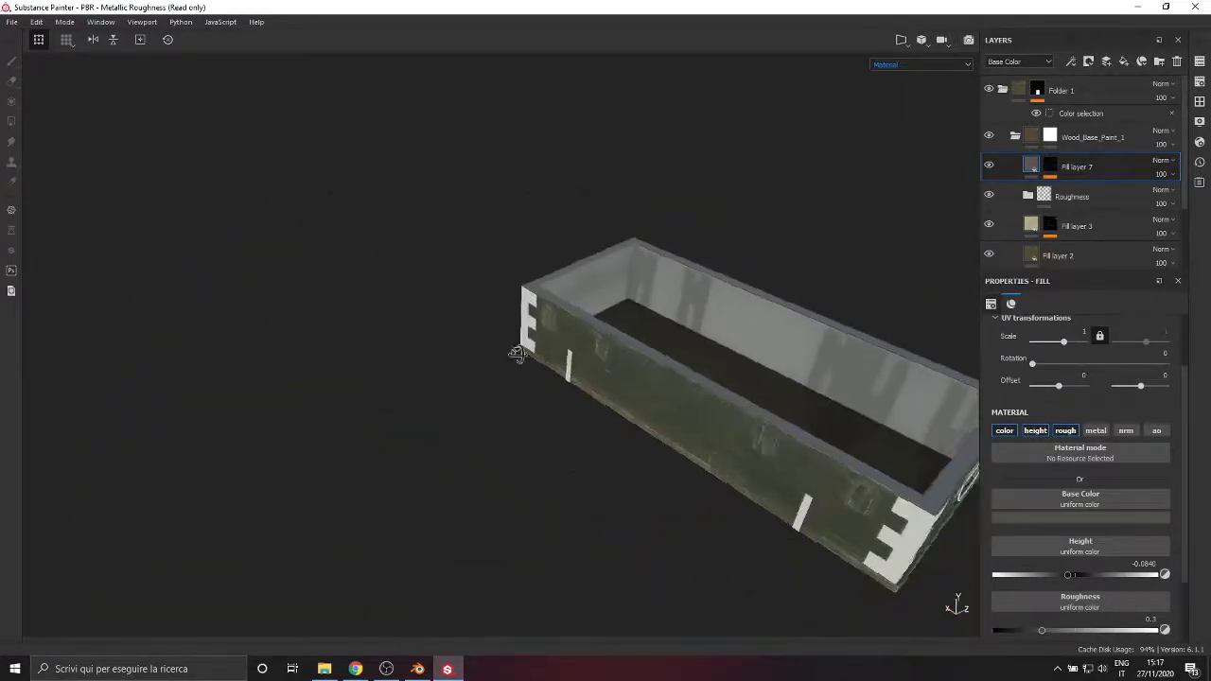
alt+drag(520, 354, 804, 317)
Collapse the existing material folders and add a new folder at the top of the layer stack, above Folder 1
click(1015, 136)
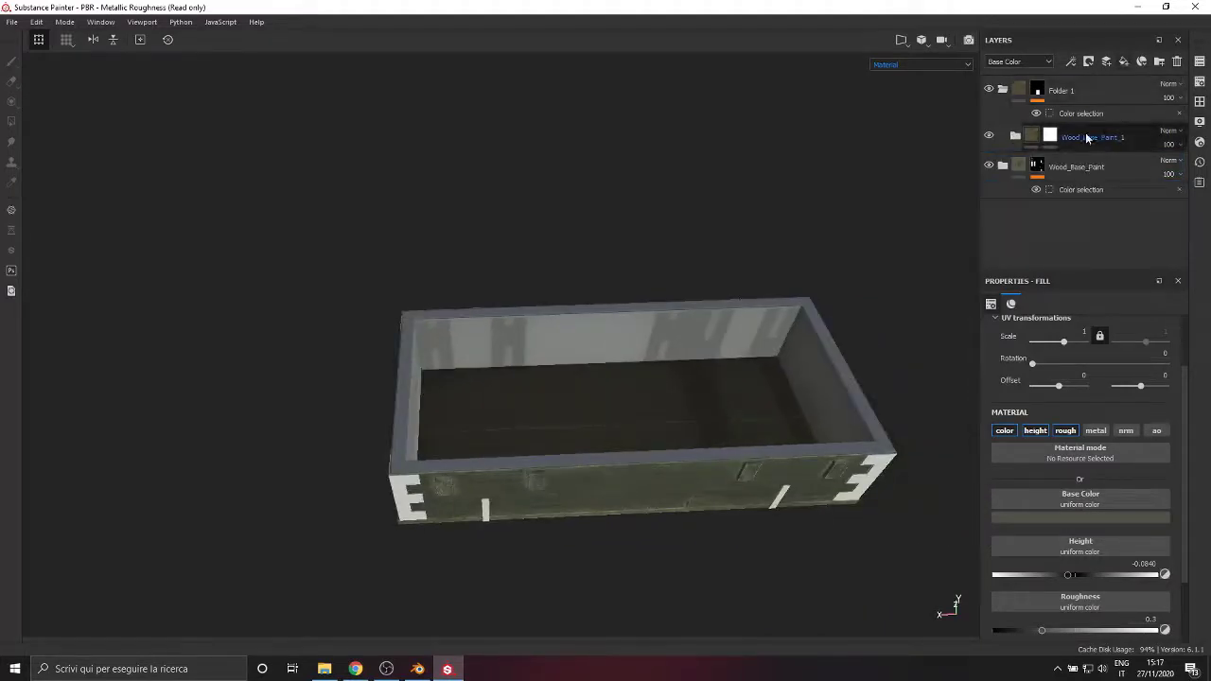
drag(1080, 144, 1003, 91)
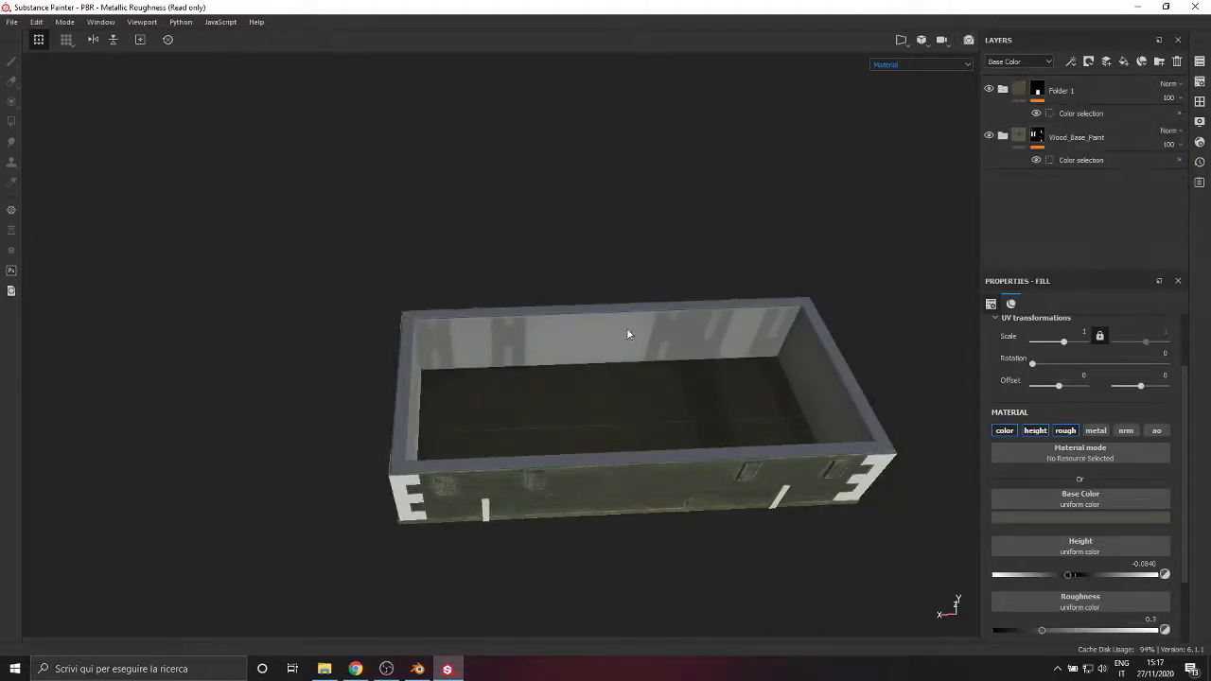
click(1156, 63)
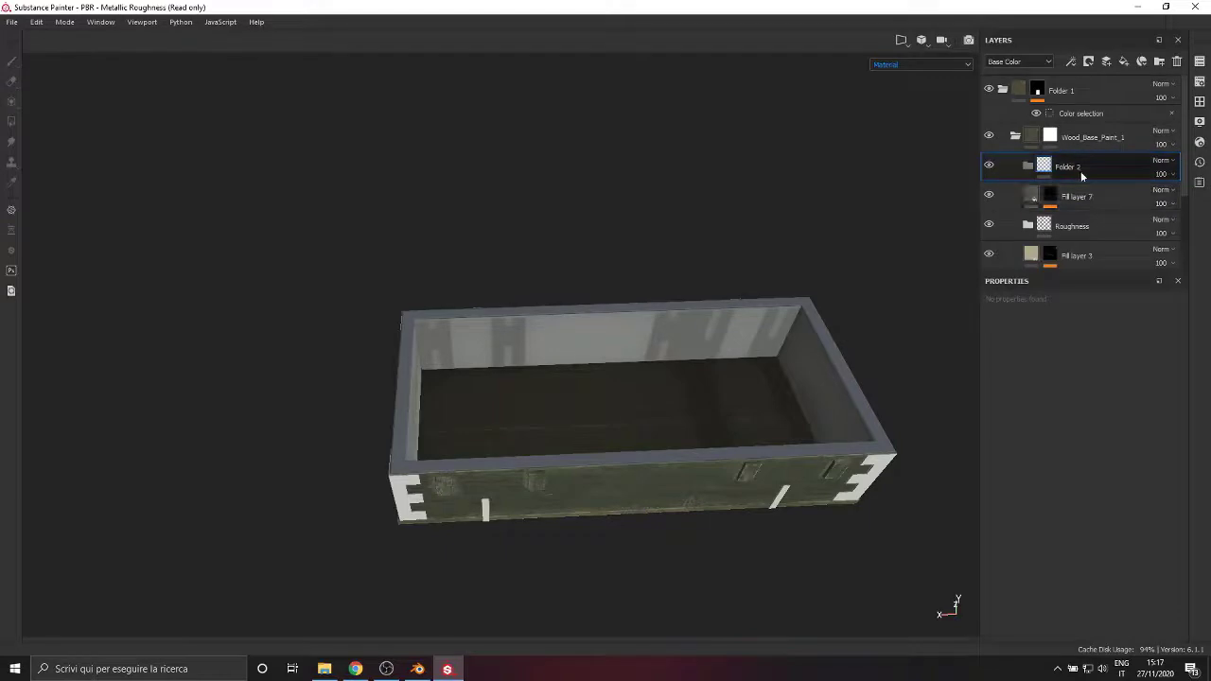
drag(1062, 168, 1052, 80)
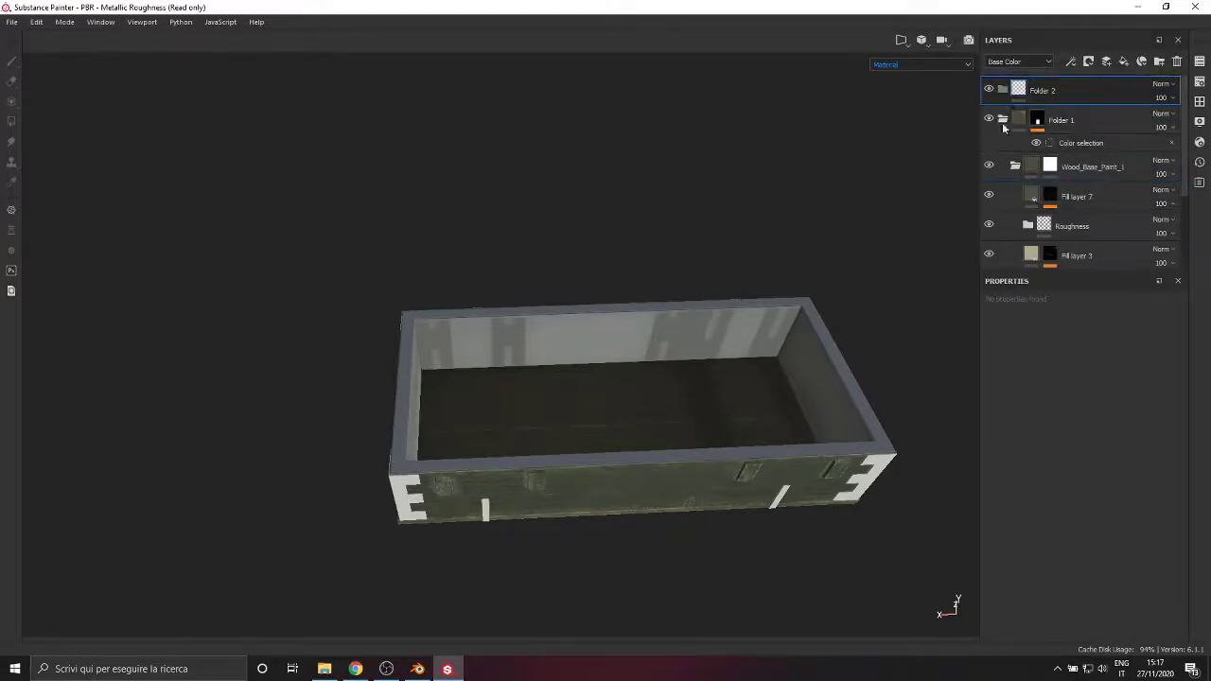
Give Folder 2 a black mask with a color selection that picks the orange ID color of the rim and inner walls
right_click(1028, 91)
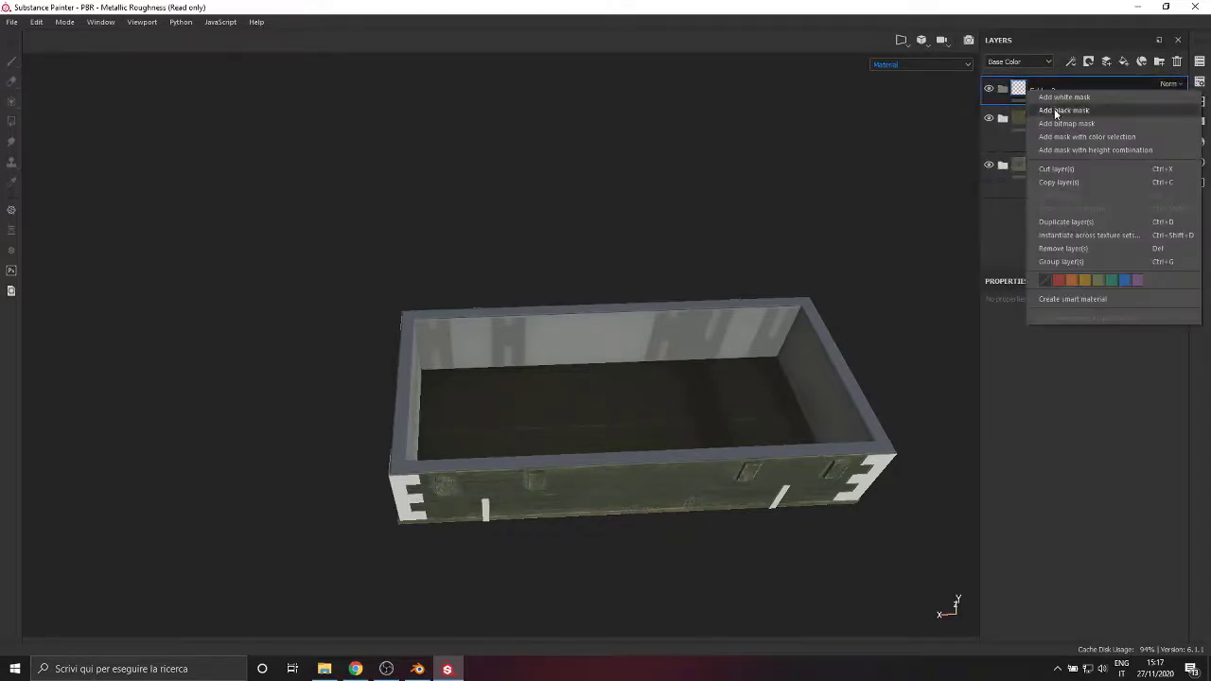
click(1041, 98)
click(1070, 62)
click(1098, 161)
click(1151, 432)
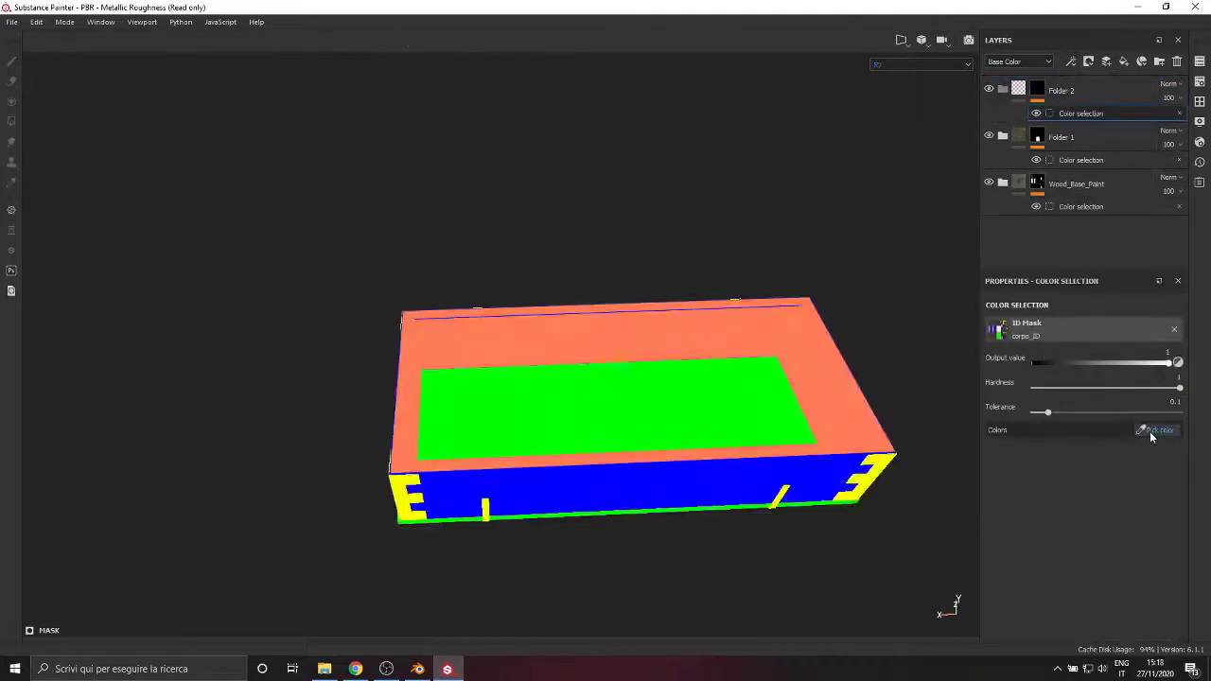
click(851, 394)
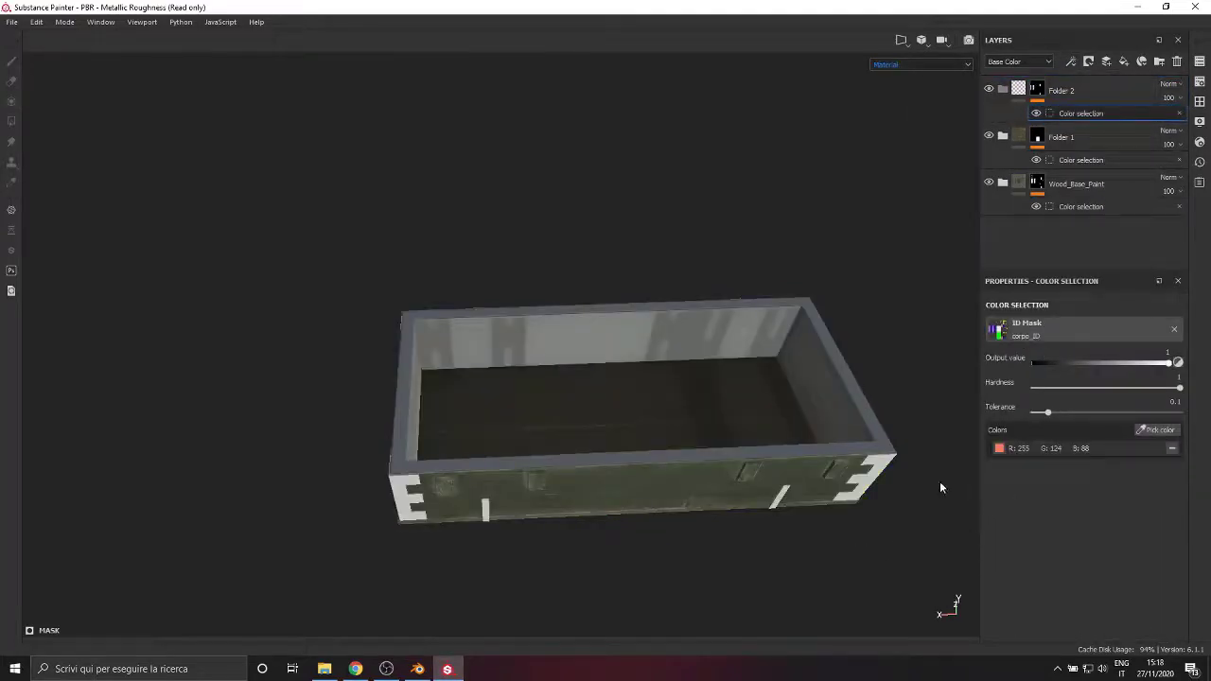
Copy the original Wood_Base_Paint folder and place the copy inside Folder 2
click(1064, 139)
click(1003, 136)
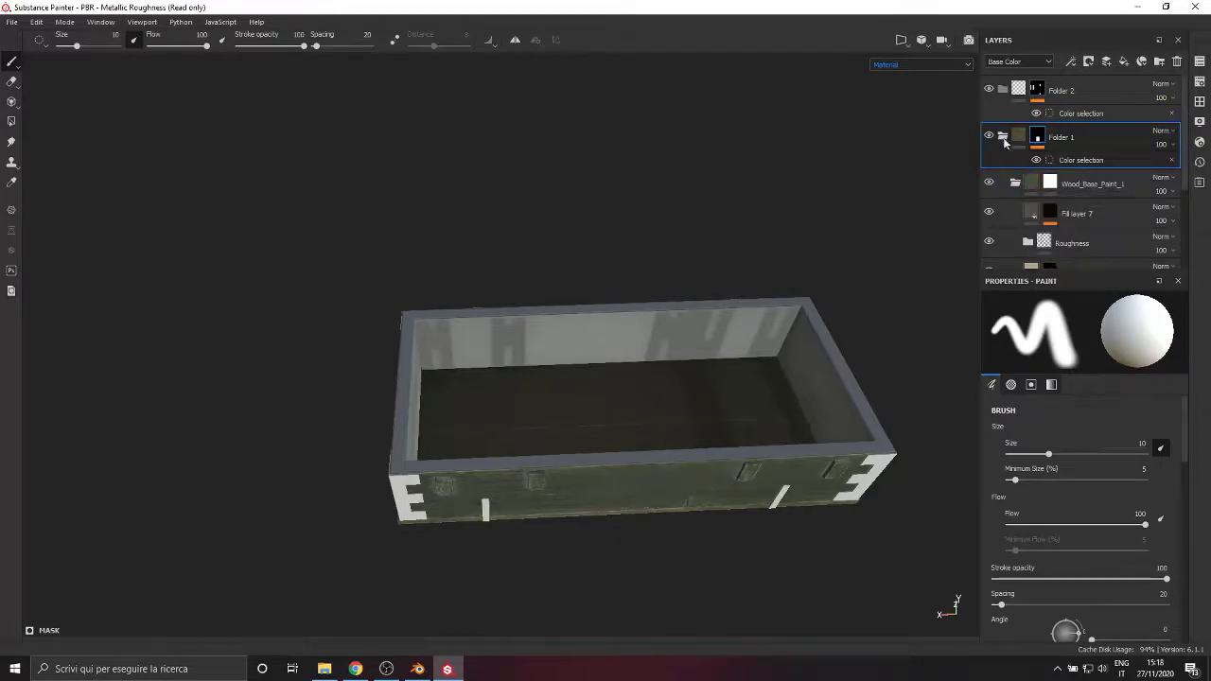
click(1004, 139)
click(1003, 183)
click(1028, 229)
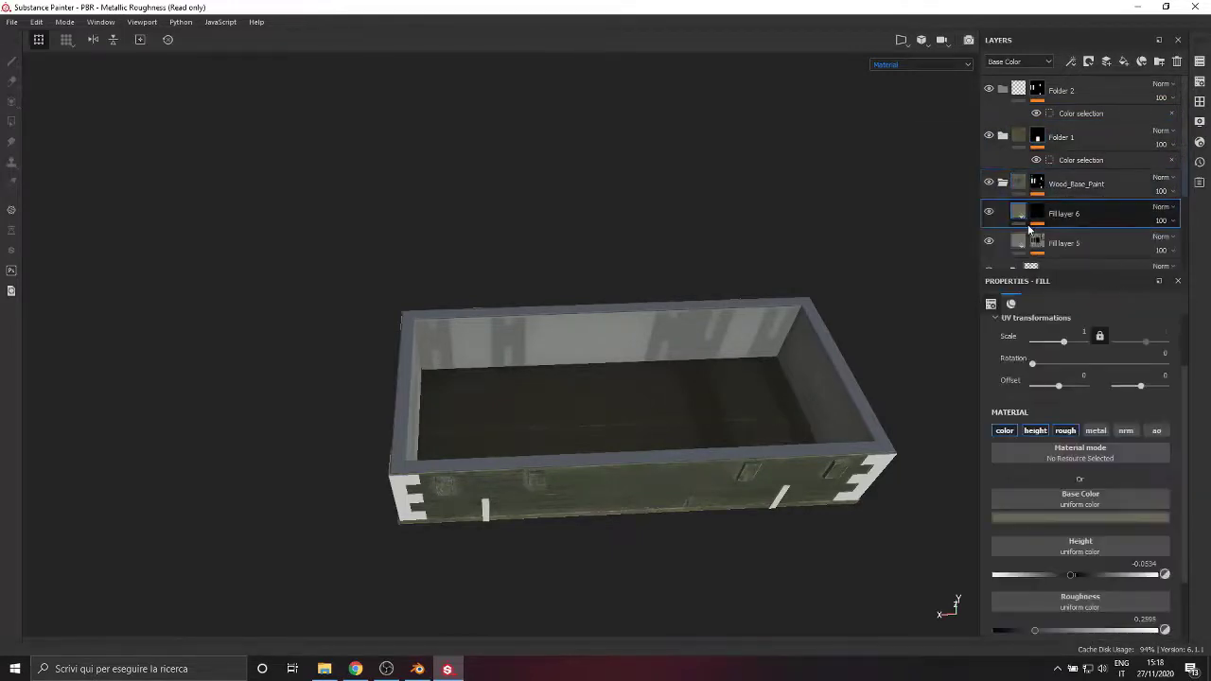
click(1022, 186)
click(1018, 137)
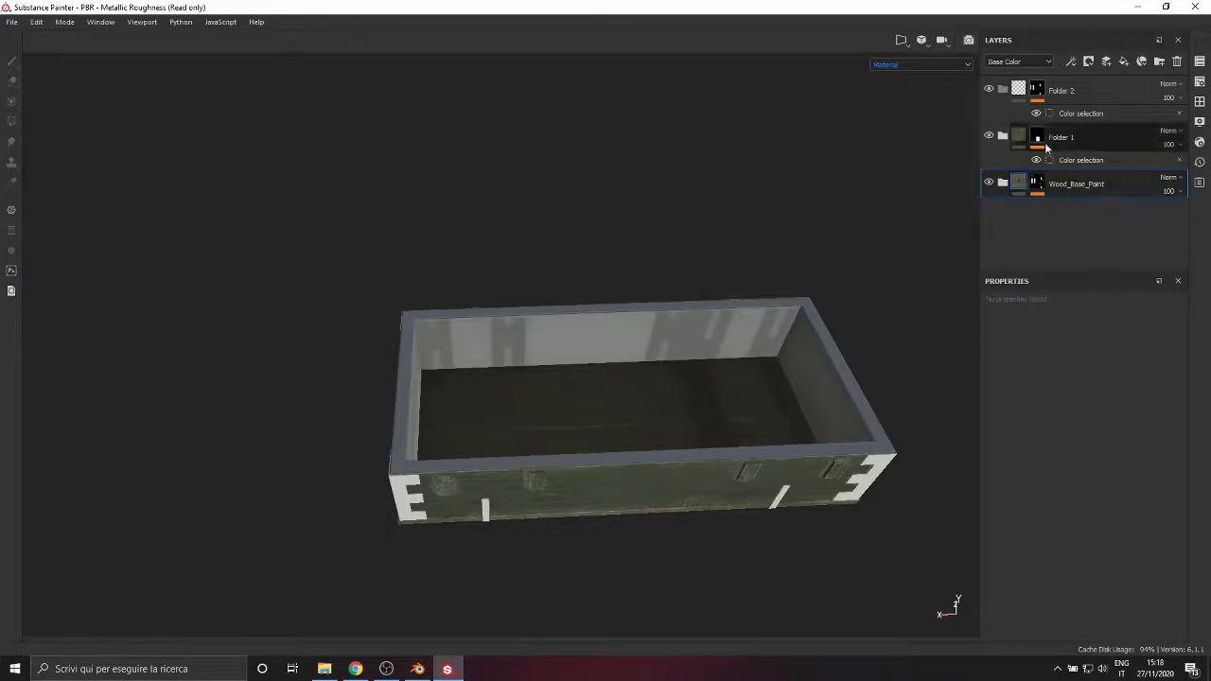
click(1017, 92)
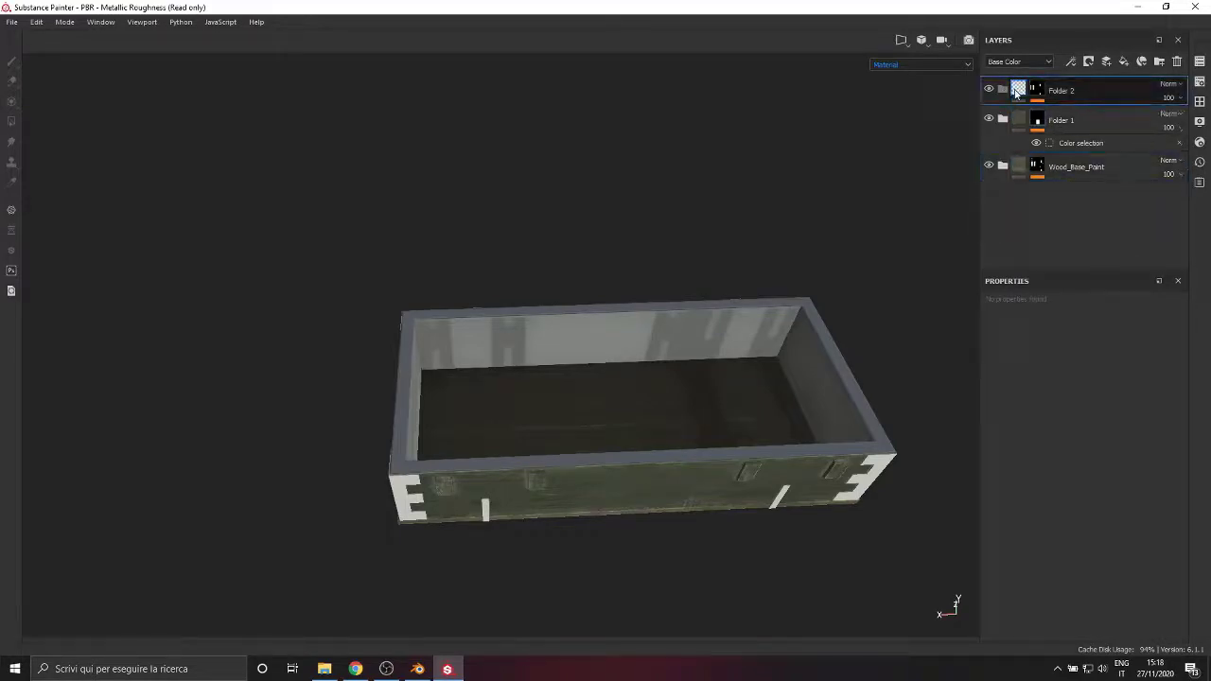
key(ctrl+v)
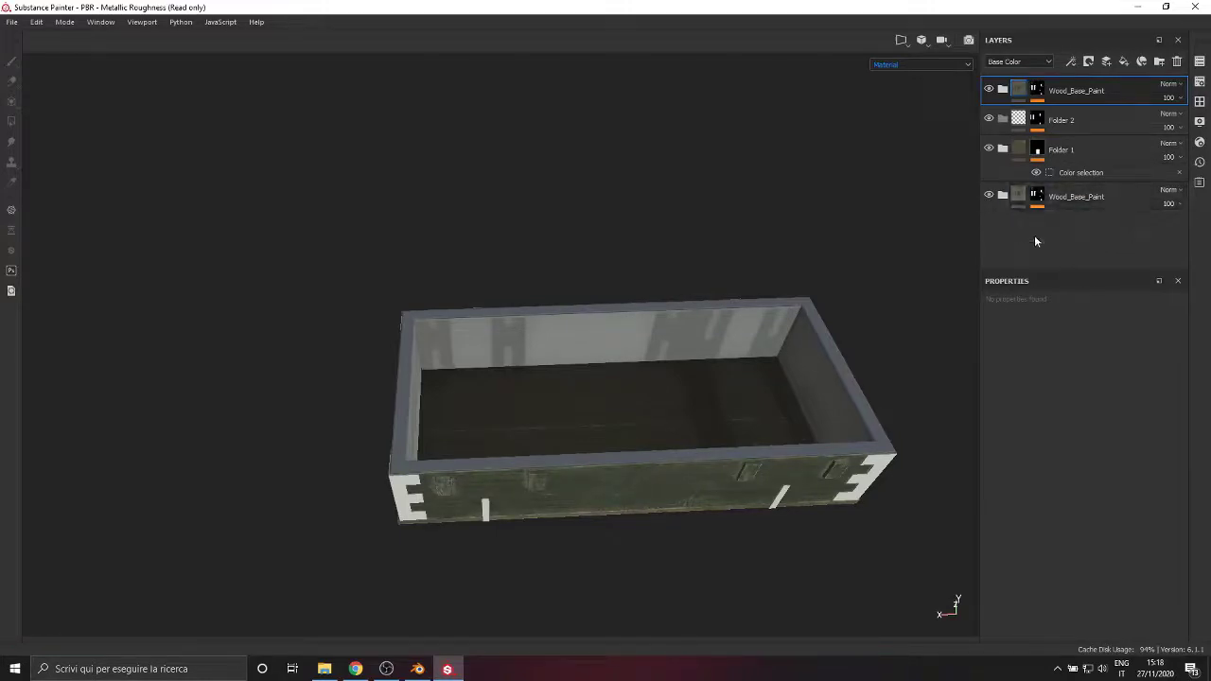
drag(1064, 92, 1057, 119)
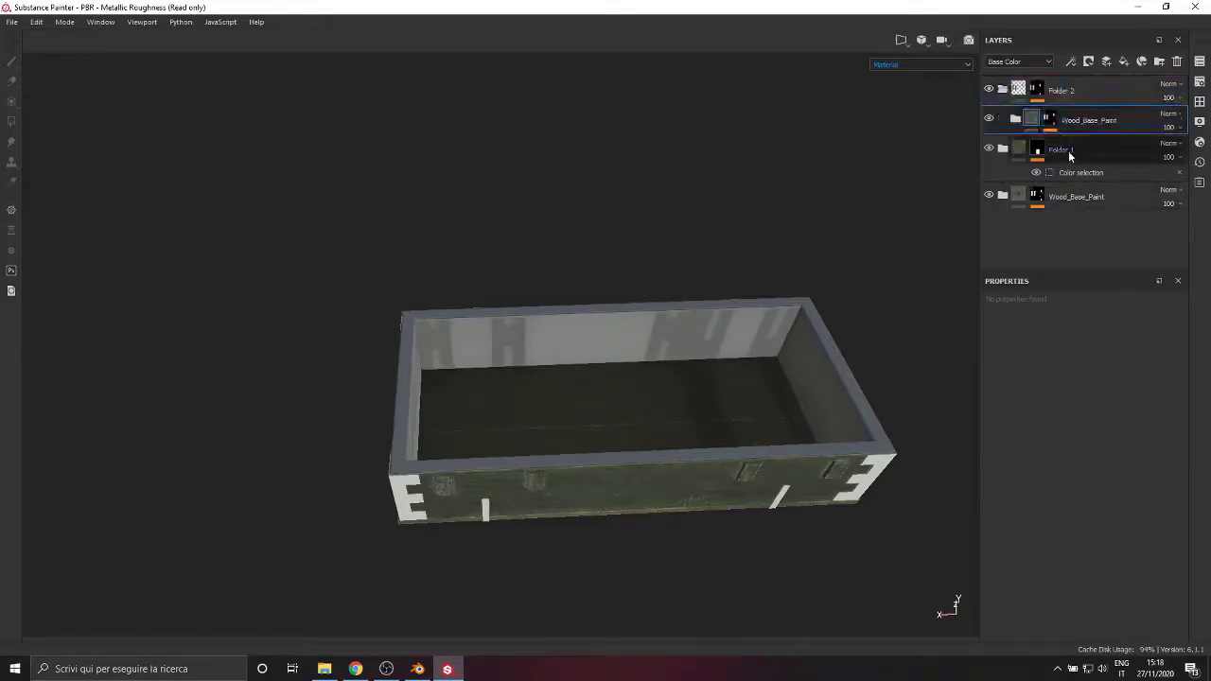
Remove the color selection from the nested Wood_Base_Paint copy's mask and make the mask fully white
click(1058, 122)
click(1180, 143)
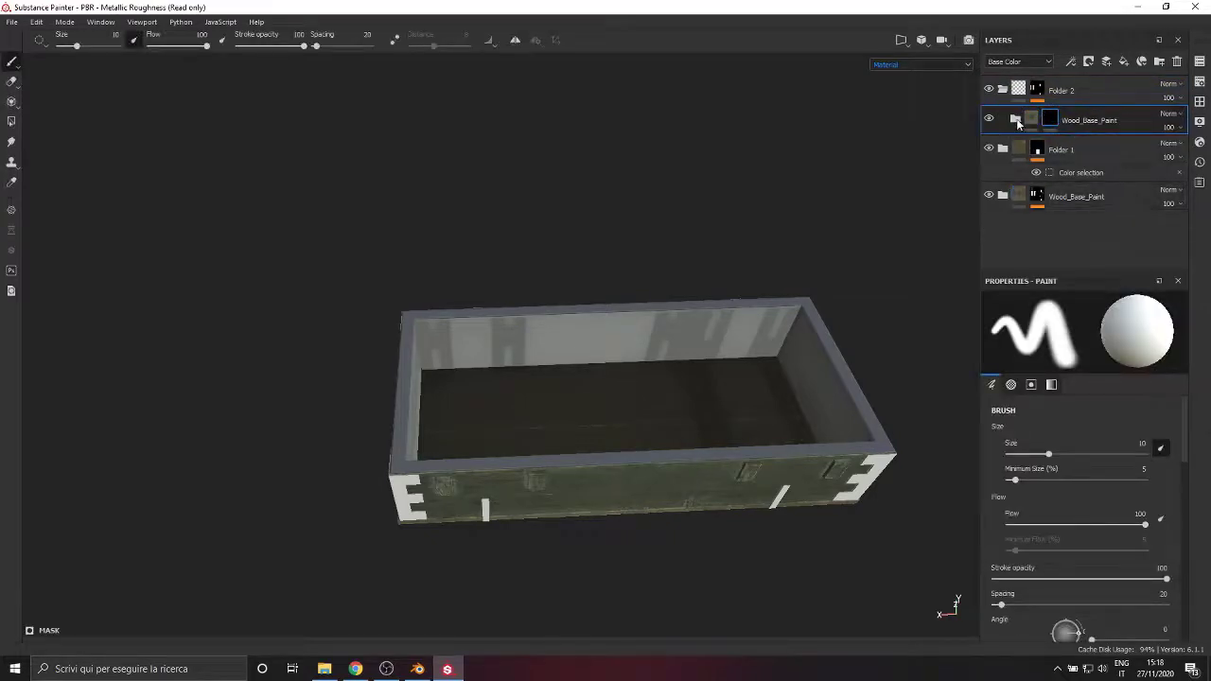
right_click(1053, 120)
click(1066, 265)
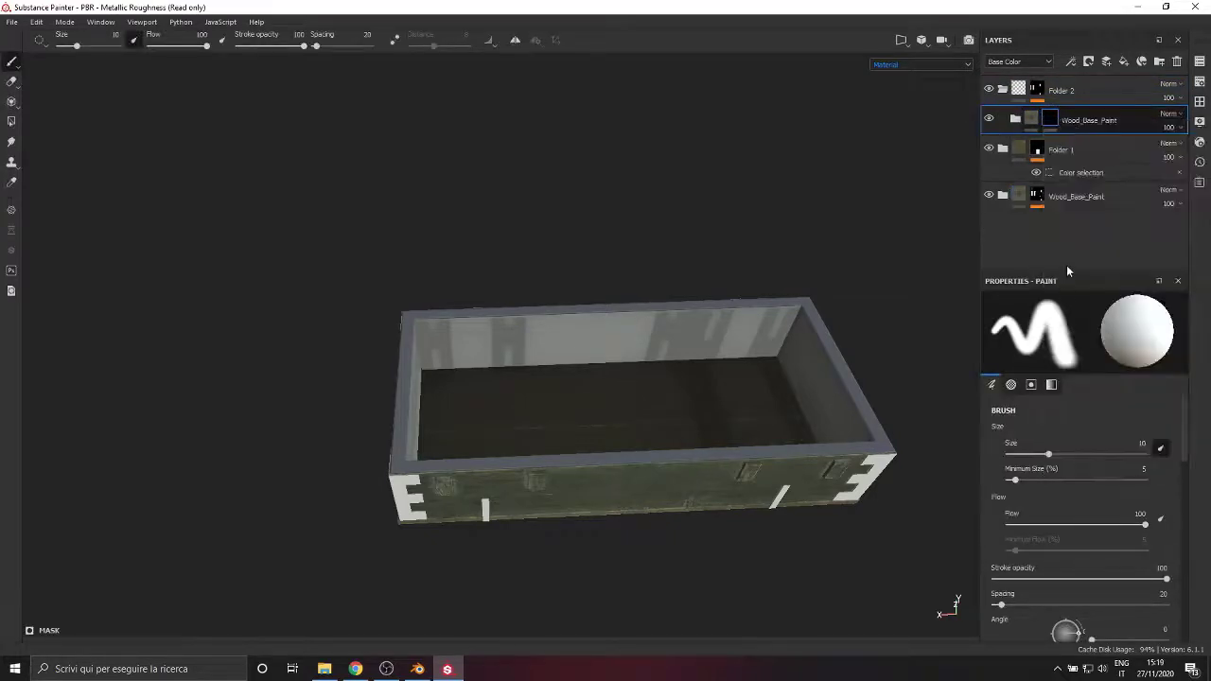
In the nested Wood_Base_Paint copy, set Fill layer 5's height to about -0.058 and Fill layer 6's height to -0.0382
scroll(520, 366, up, 3)
mouse_move(519, 365)
alt+mouse_down()
mouse_move(662, 317)
mouse_move(751, 360)
mouse_move(645, 310)
mouse_move(506, 343)
mouse_move(400, 324)
mouse_move(395, 341)
mouse_move(289, 343)
mouse_move(618, 356)
mouse_move(474, 373)
mouse_move(660, 406)
mouse_move(305, 356)
mouse_move(754, 249)
mouse_move(578, 291)
mouse_move(751, 381)
alt+mouse_up()
scroll(751, 381, down, 2)
scroll(733, 393, up, 4)
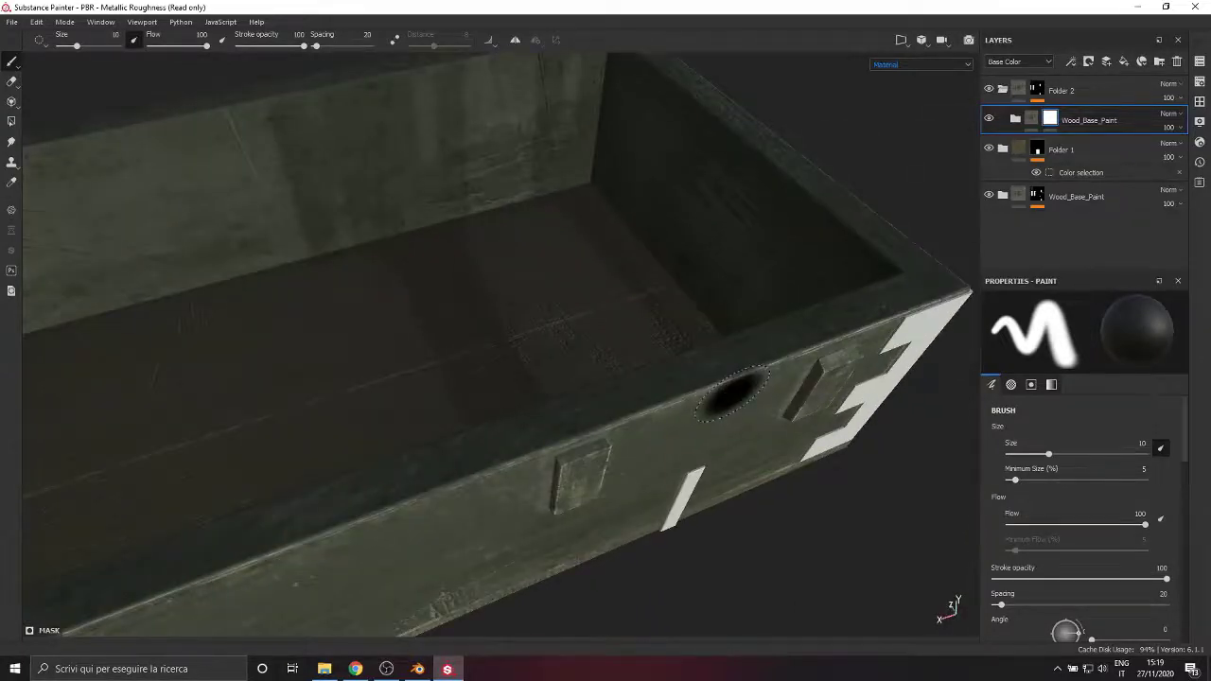
click(1017, 122)
scroll(1060, 182, down, 1)
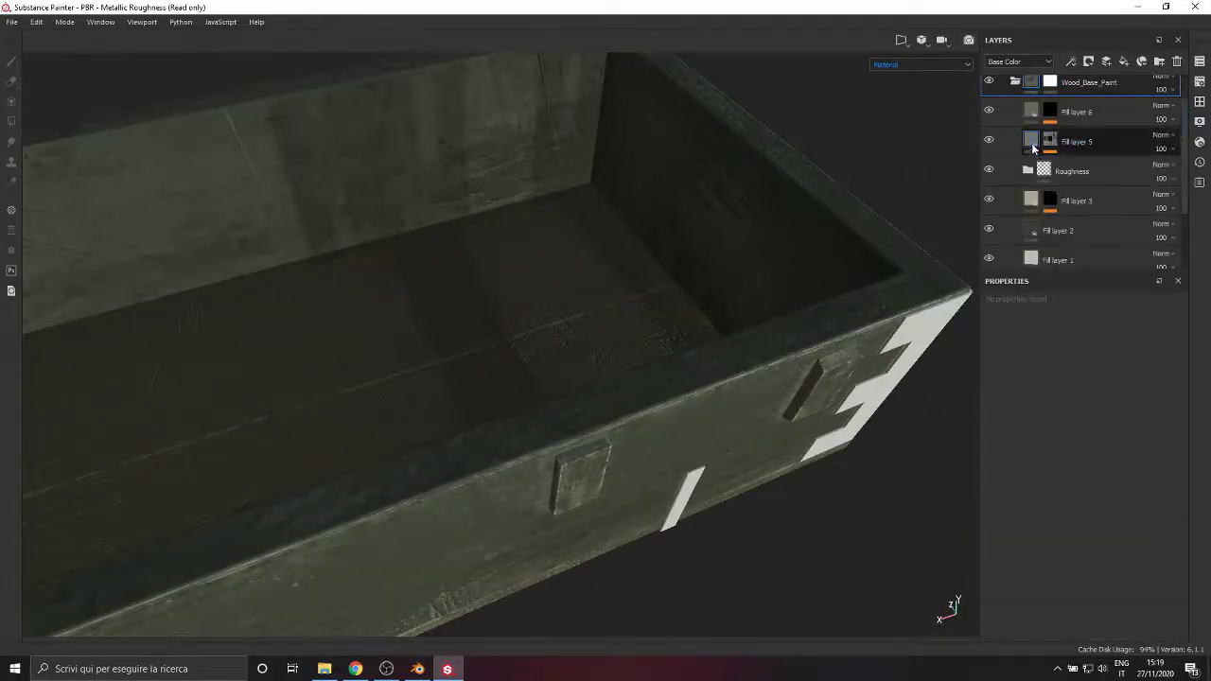
click(1069, 142)
drag(1069, 575, 1072, 575)
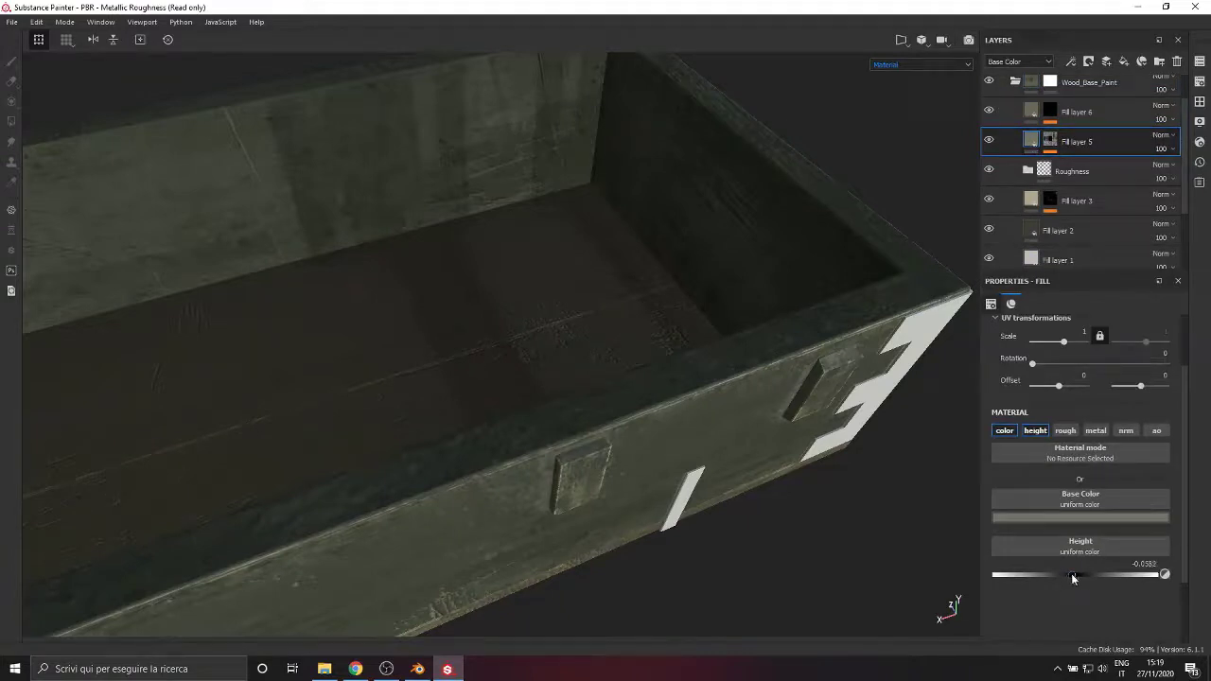
click(1037, 111)
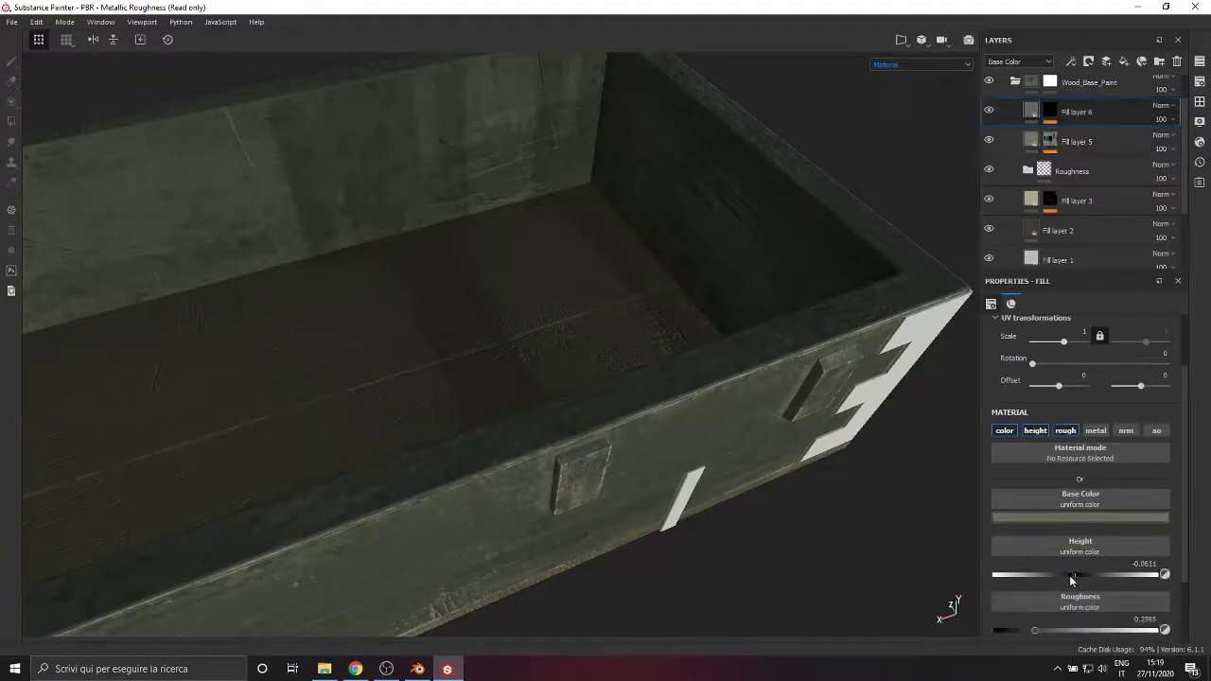
scroll(1037, 206, down, 2)
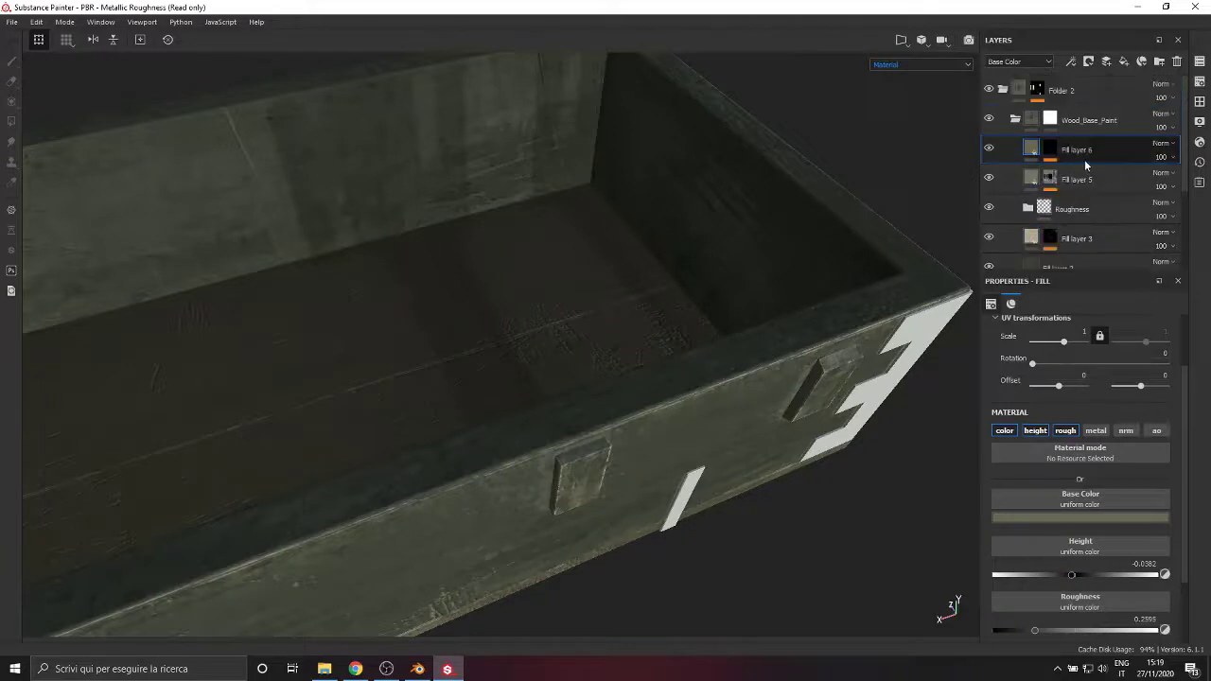
Review the material settings of Fill layers 3, 2 and 1 in the nested Wood_Base_Paint copy
click(1060, 165)
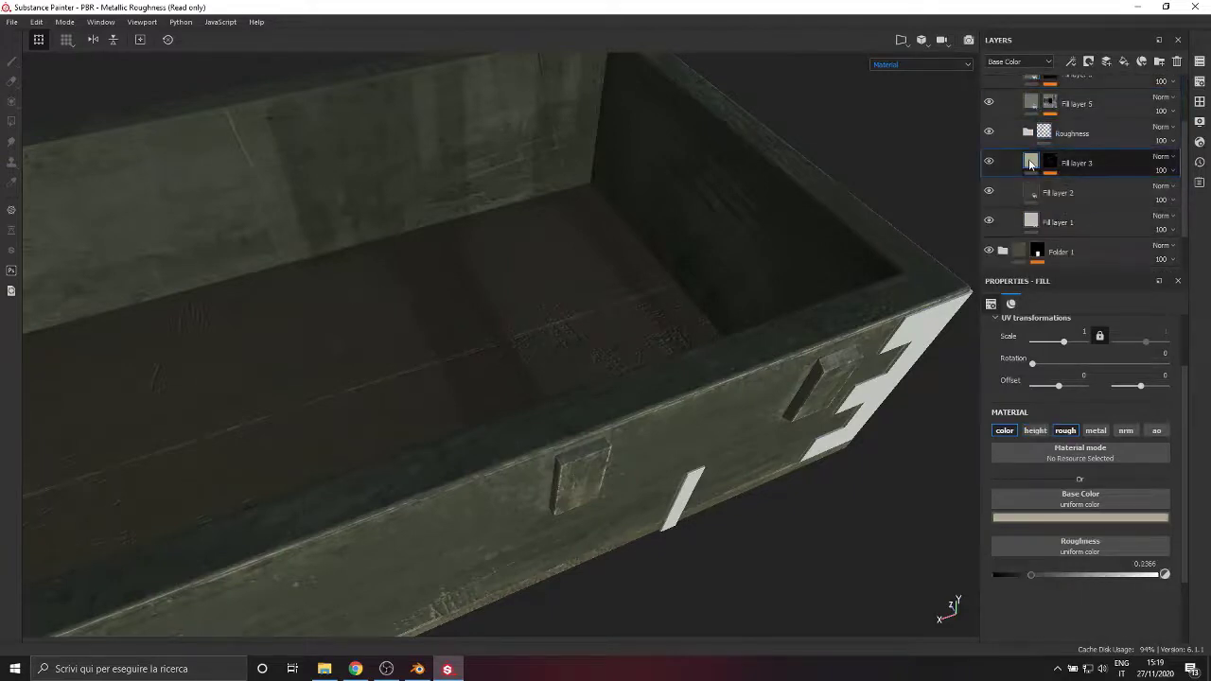
click(1060, 194)
click(1071, 225)
scroll(1075, 232, up, 2)
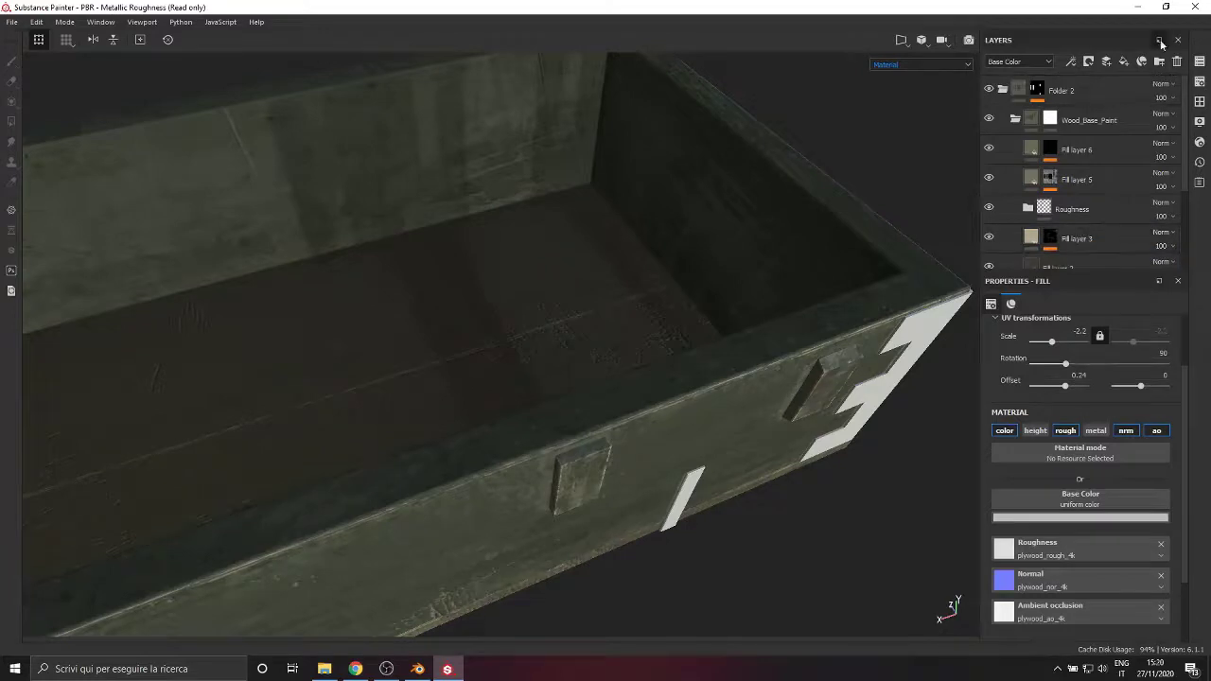
Inspect the crate's underside, inner walls and front to judge the painted finish and find the parts still untextured
scroll(628, 372, up, 2)
scroll(629, 372, down, 5)
alt+drag(628, 372, 540, 266)
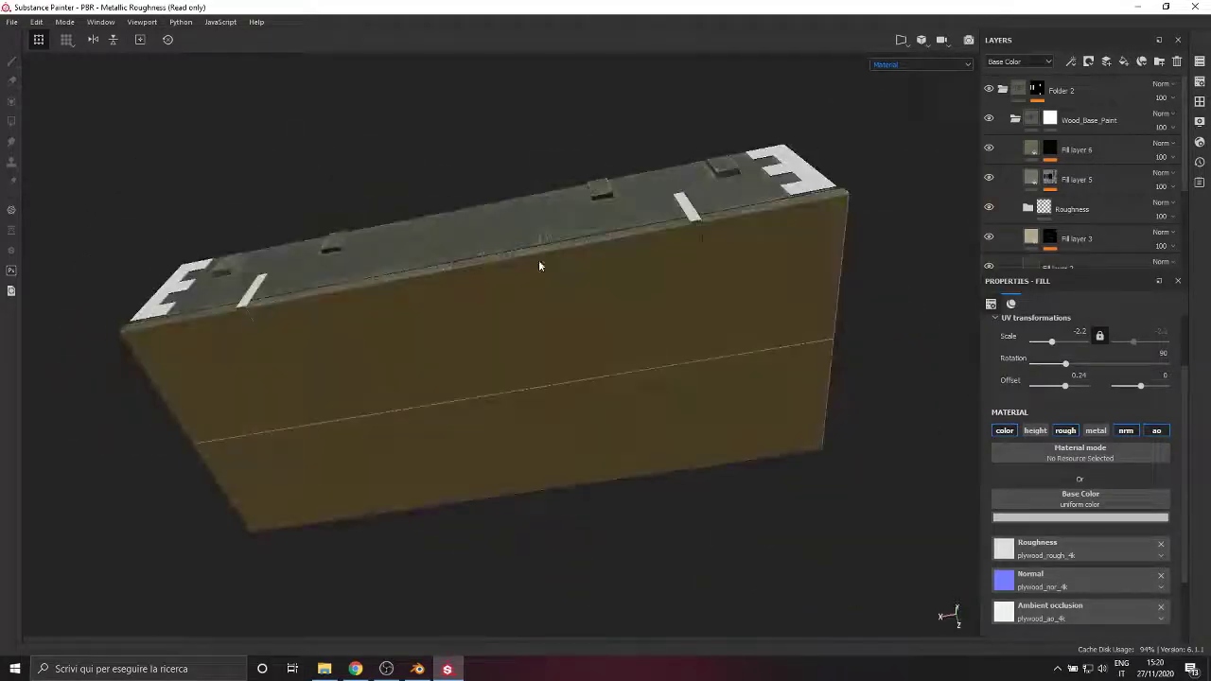
alt+drag(907, 101, 335, 433)
alt+drag(290, 381, 373, 427)
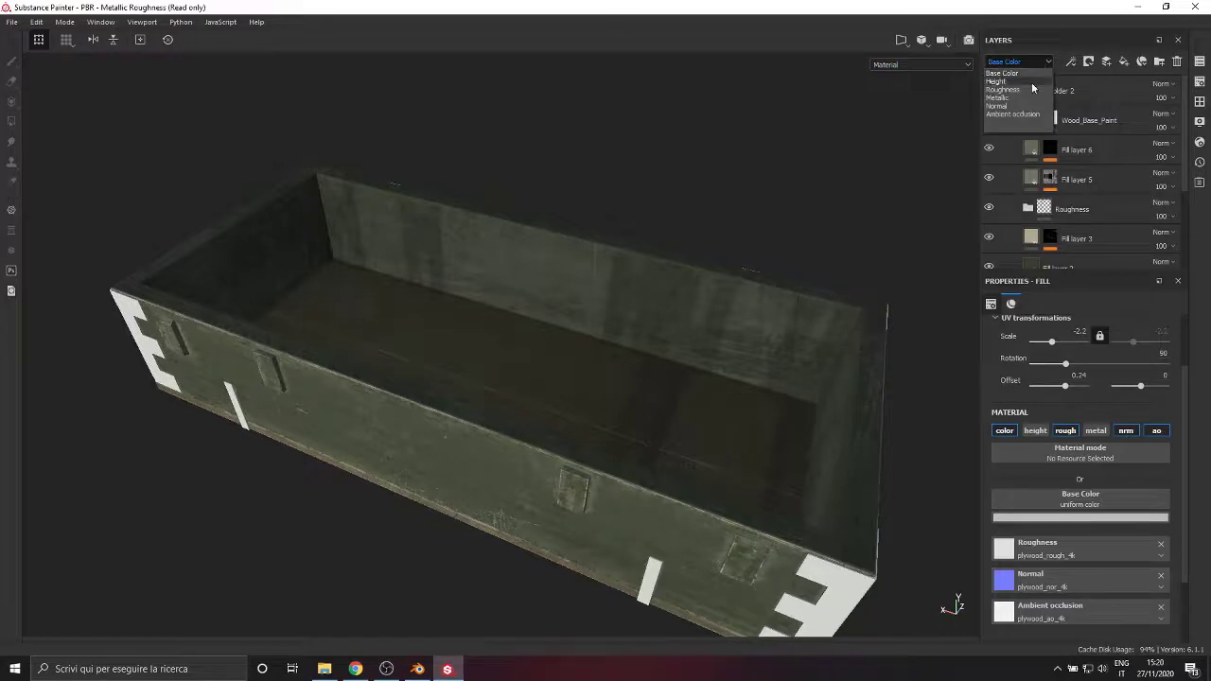
click(943, 65)
alt+drag(756, 546, 492, 416)
scroll(453, 271, up, 3)
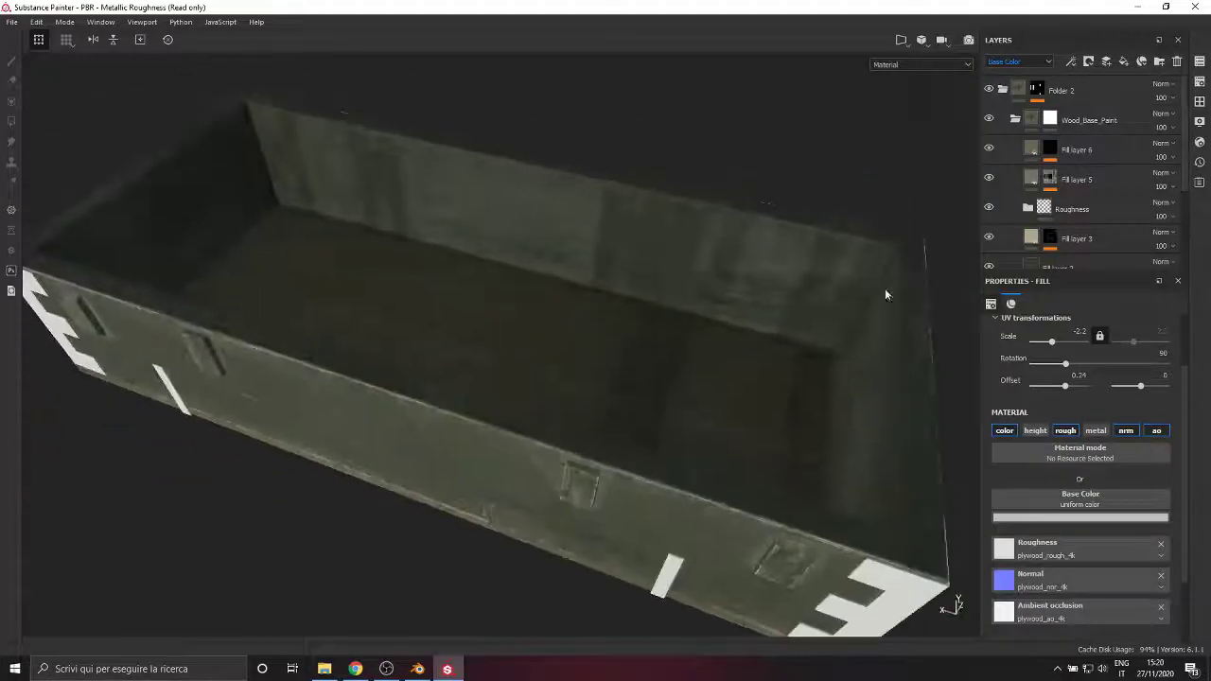
Collapse Folder 2 and its nested Wood_Base_Paint copy, and check the masks of the folders in the stack
click(1015, 120)
click(1002, 89)
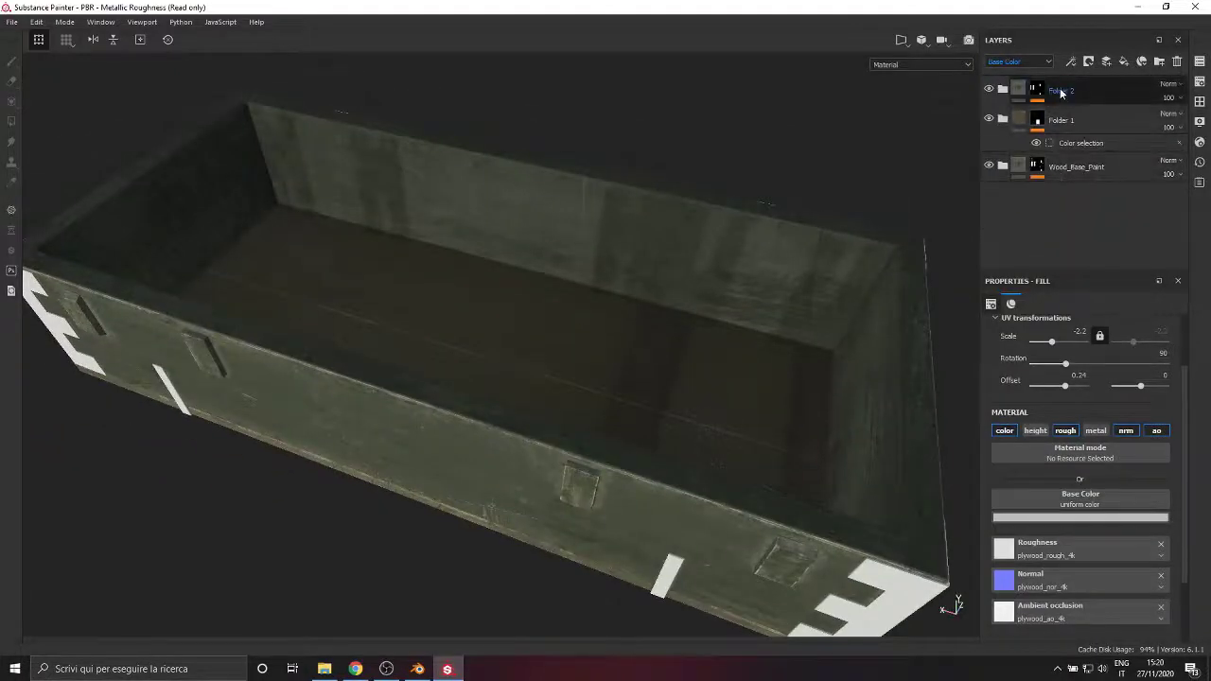
click(1004, 166)
click(1005, 168)
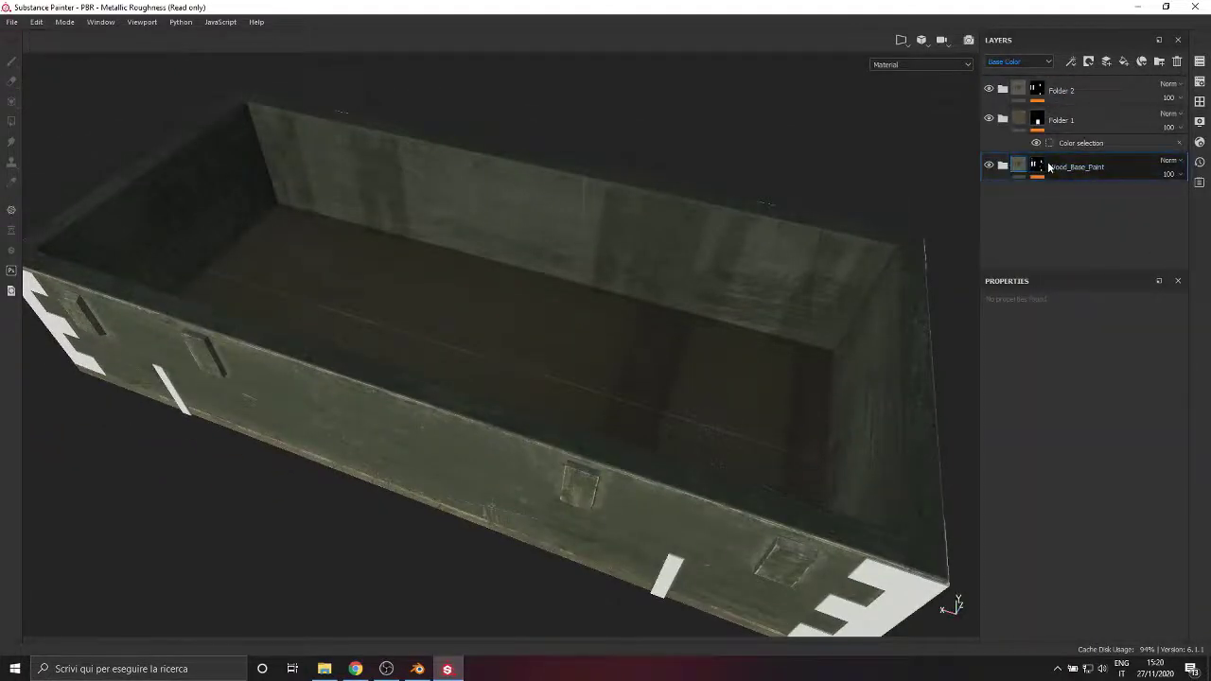
click(1037, 122)
click(1020, 92)
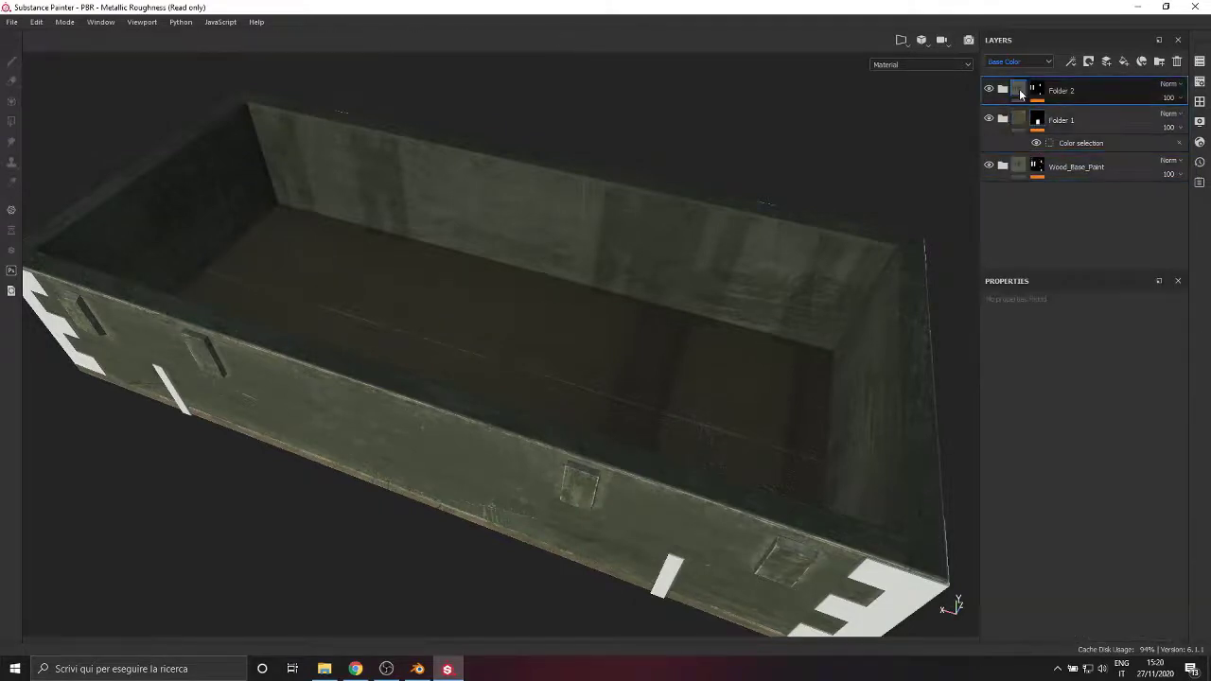
click(1035, 88)
click(1037, 182)
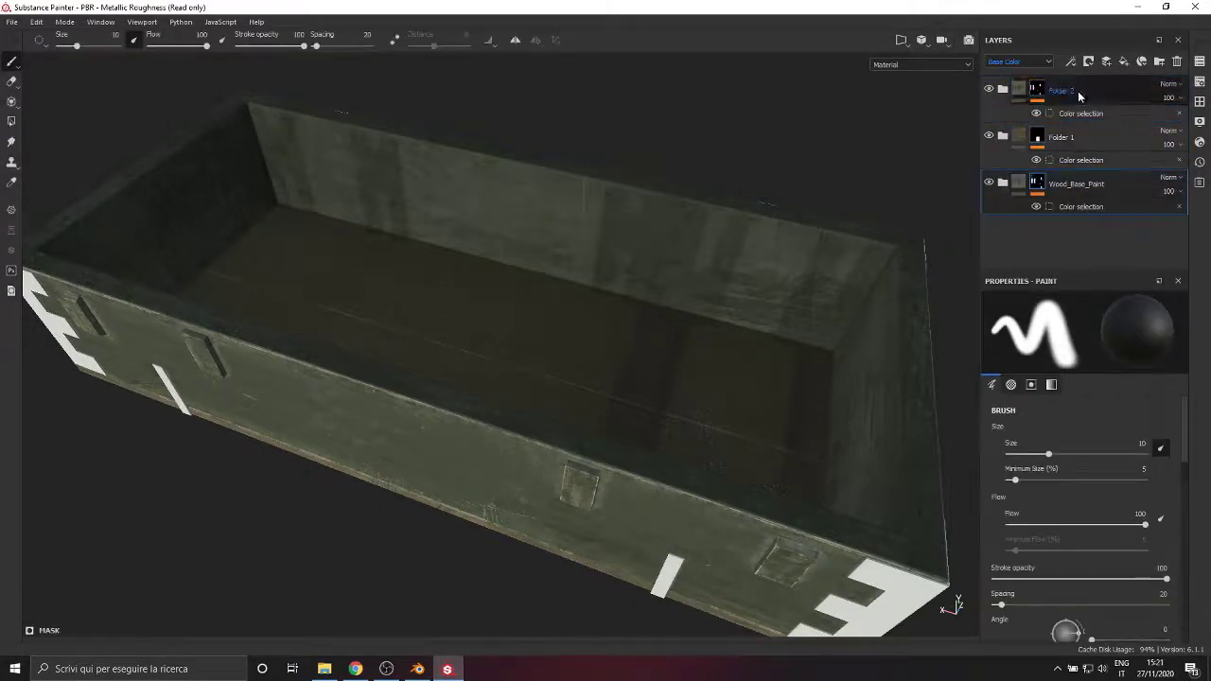
Create a new folder at the top of the layer stack and give it a black mask with a color selection
click(1159, 61)
drag(1037, 113, 1031, 88)
right_click(1022, 89)
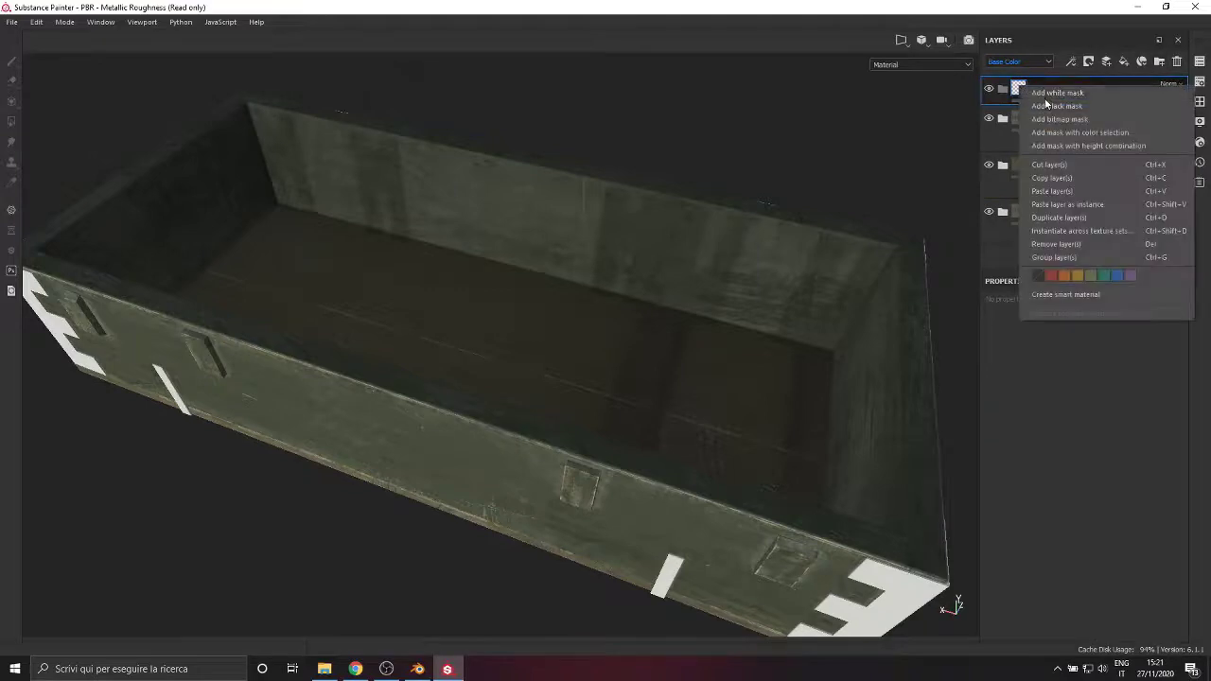
click(1048, 104)
click(1090, 63)
click(1074, 64)
click(1084, 170)
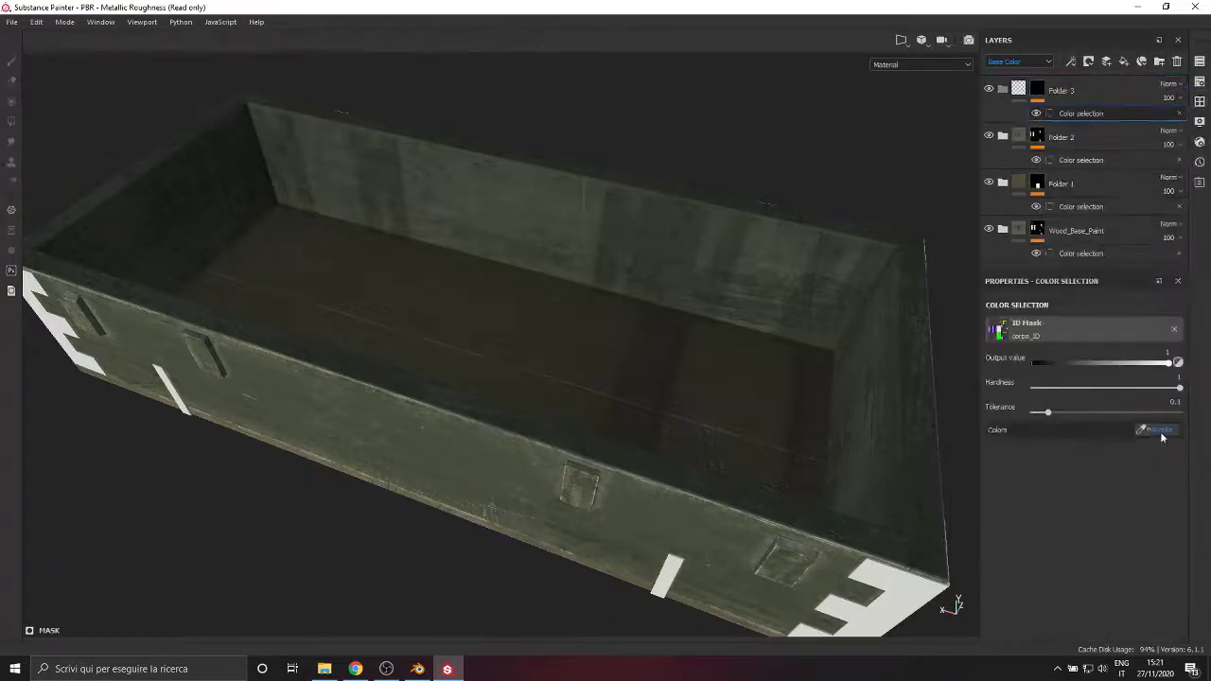
Pick the underside's light grey ID color (231, 231, 231) for Folder 3's color selection
click(1159, 432)
alt+drag(251, 540, 253, 458)
click(1169, 429)
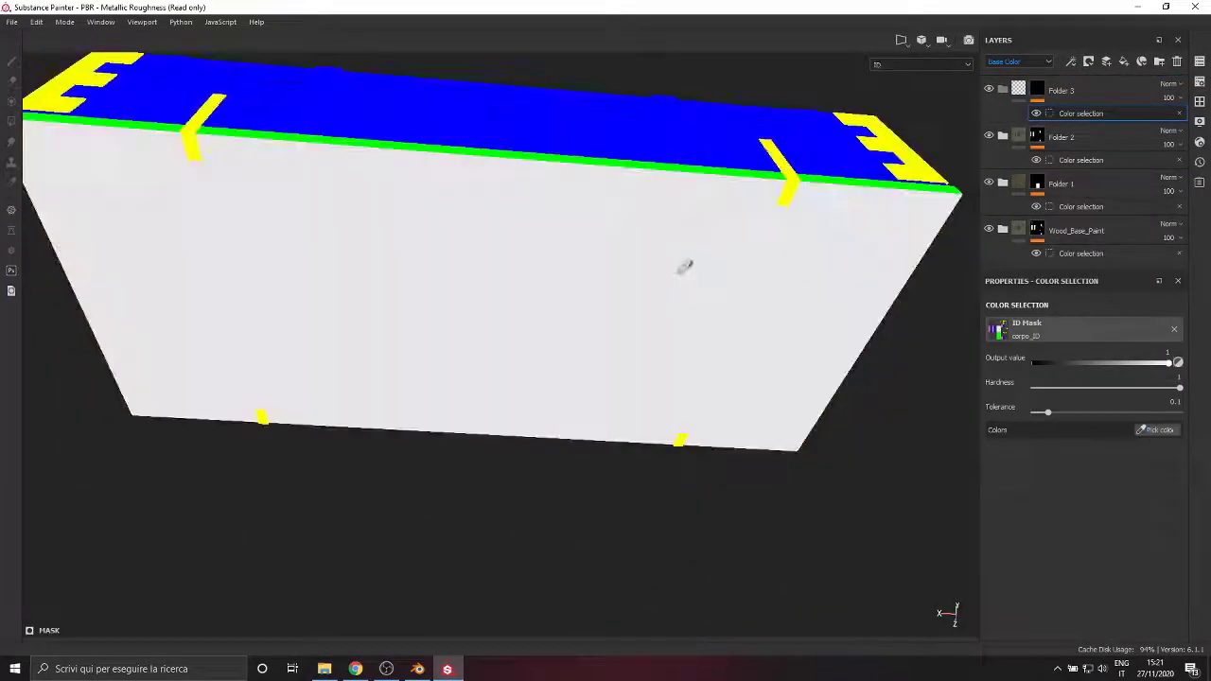
click(678, 274)
alt+drag(654, 208, 580, 352)
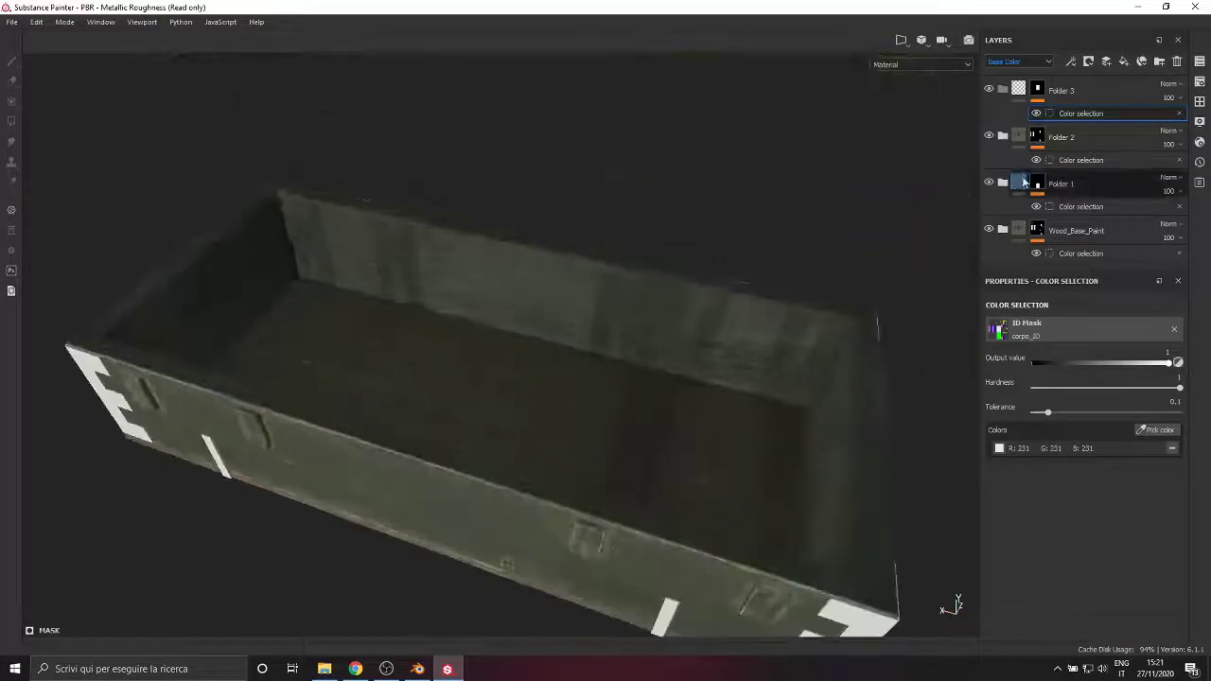
Copy the nested Wood_Base_Paint_1 group from Folder 1 and paste the duplicate above Folder 3
mouse_move(1017, 187)
click(1103, 187)
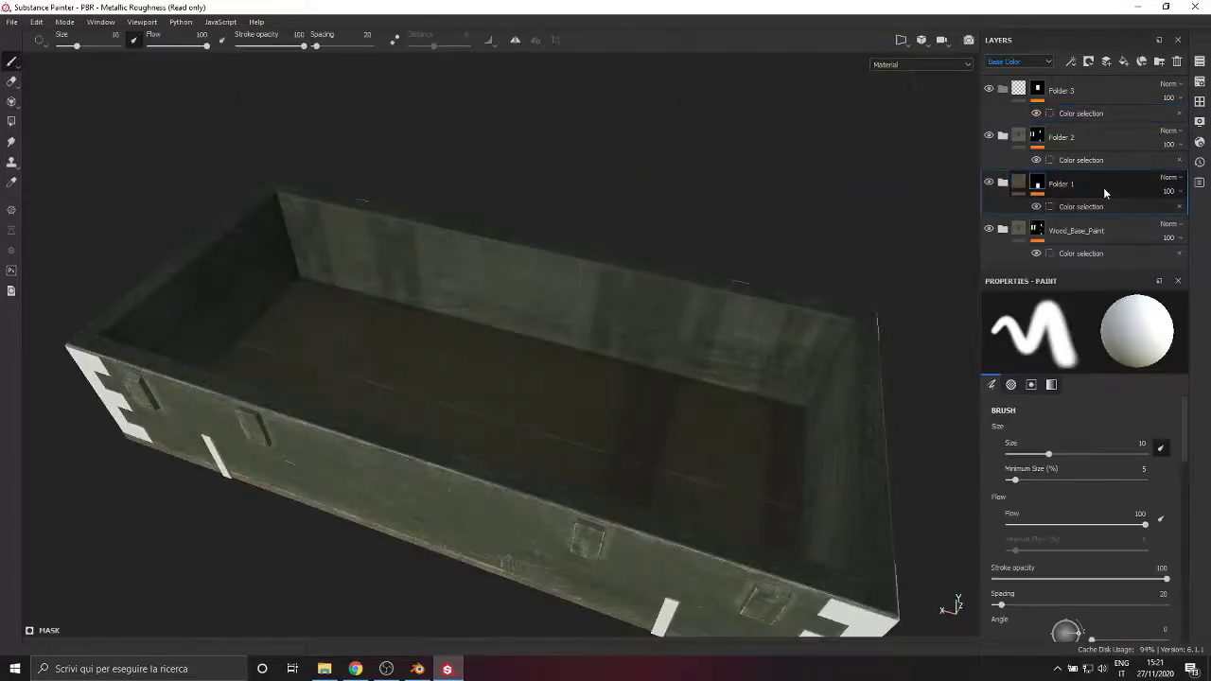
click(1004, 184)
click(1030, 235)
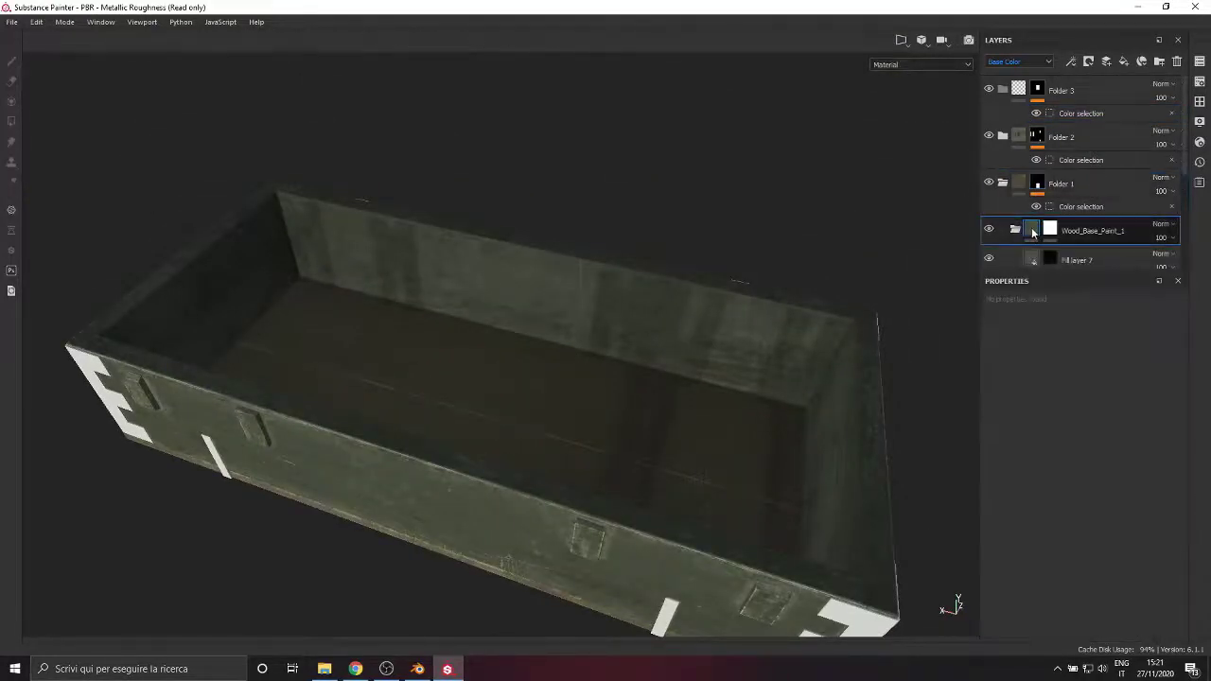
right_click(1012, 236)
click(996, 236)
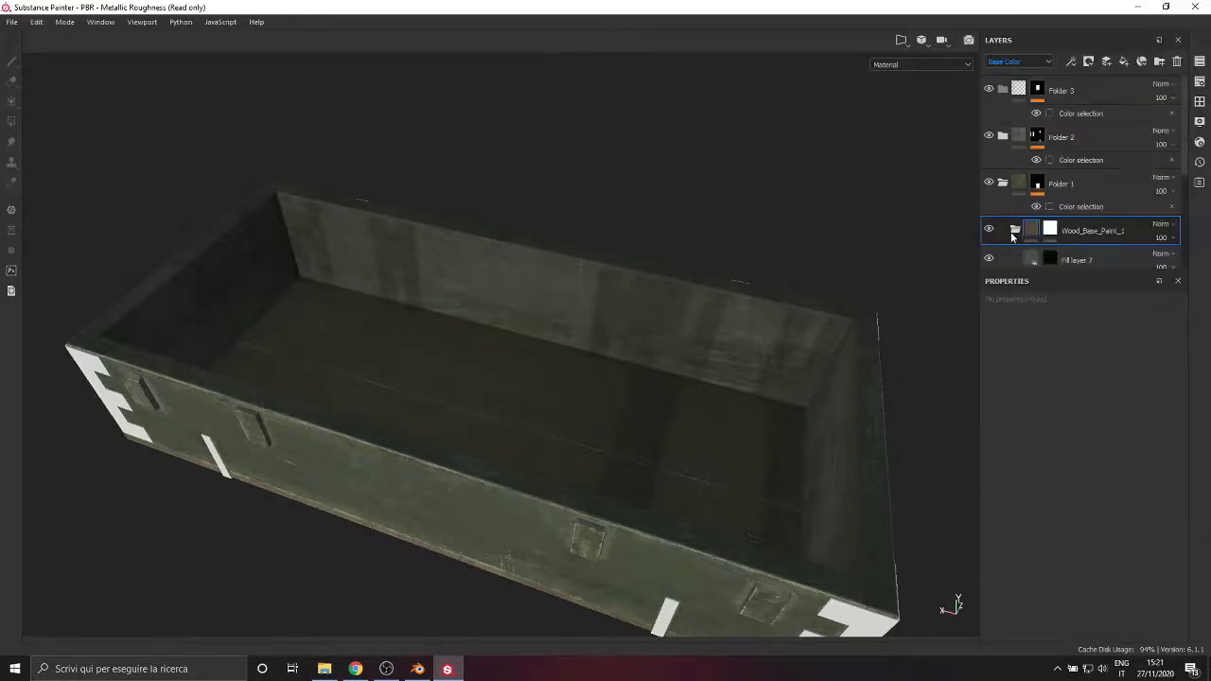
click(1019, 94)
key(ctrl+v)
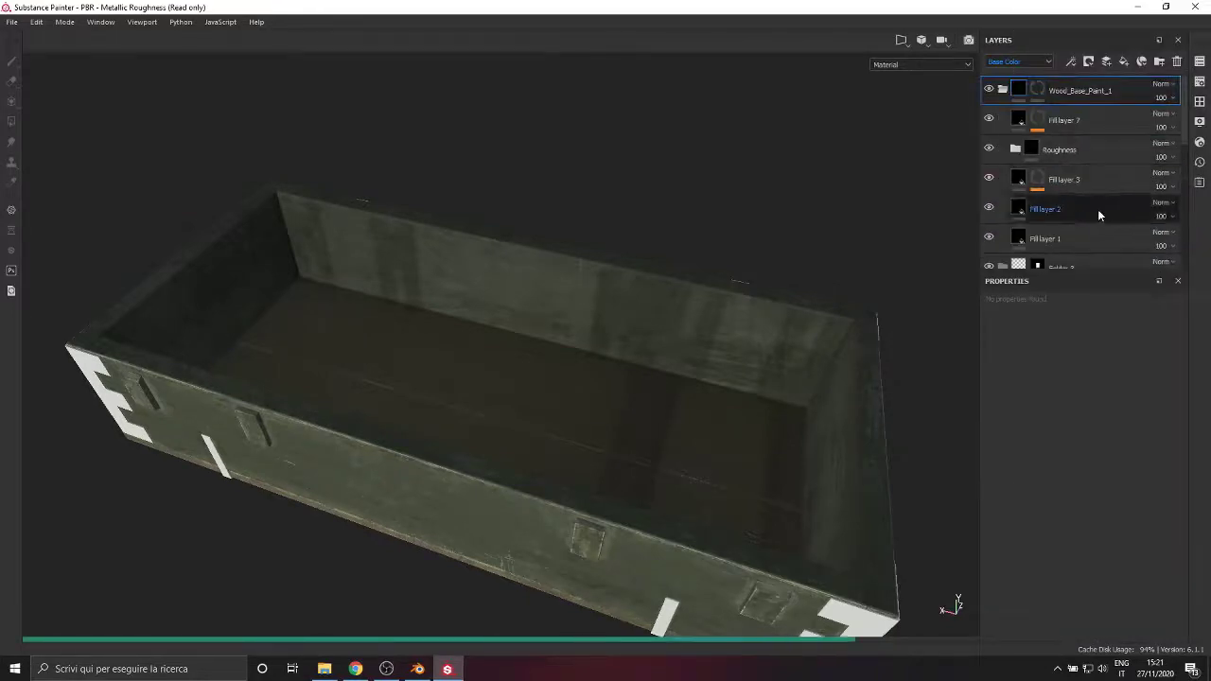
Move the pasted Wood_Base_Paint_1 group into Folder 3 and collapse the opened folders in the stack
click(1004, 91)
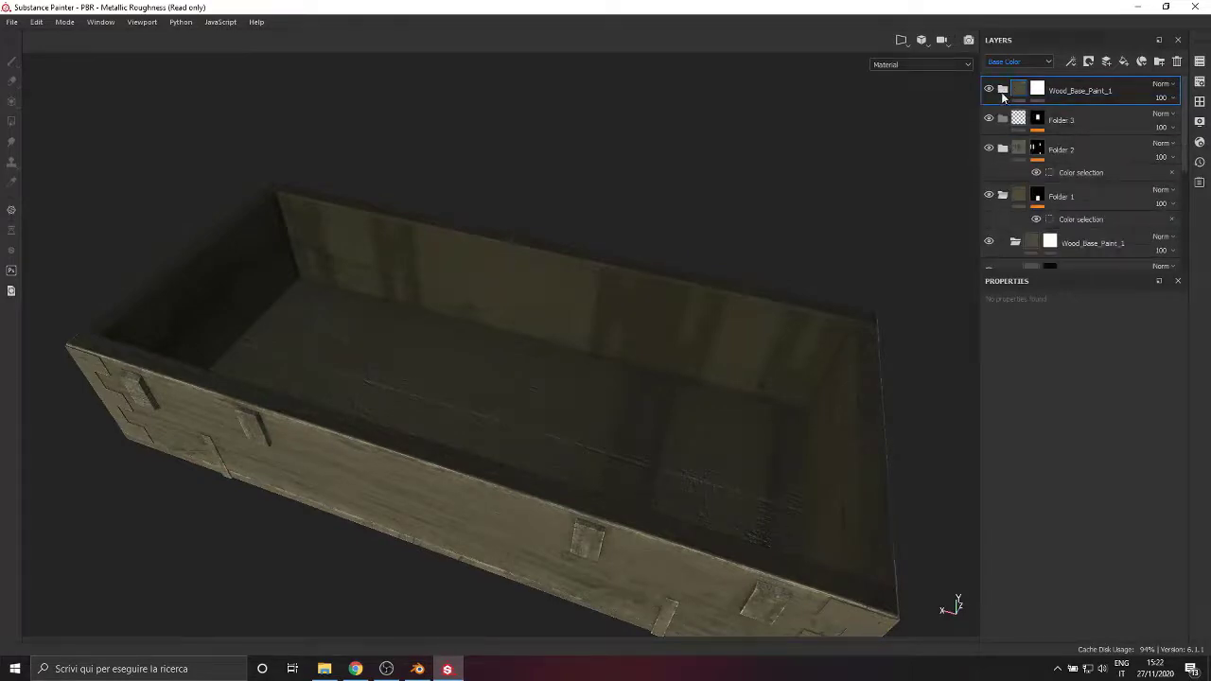
drag(1020, 121, 1019, 123)
alt+drag(811, 342, 719, 369)
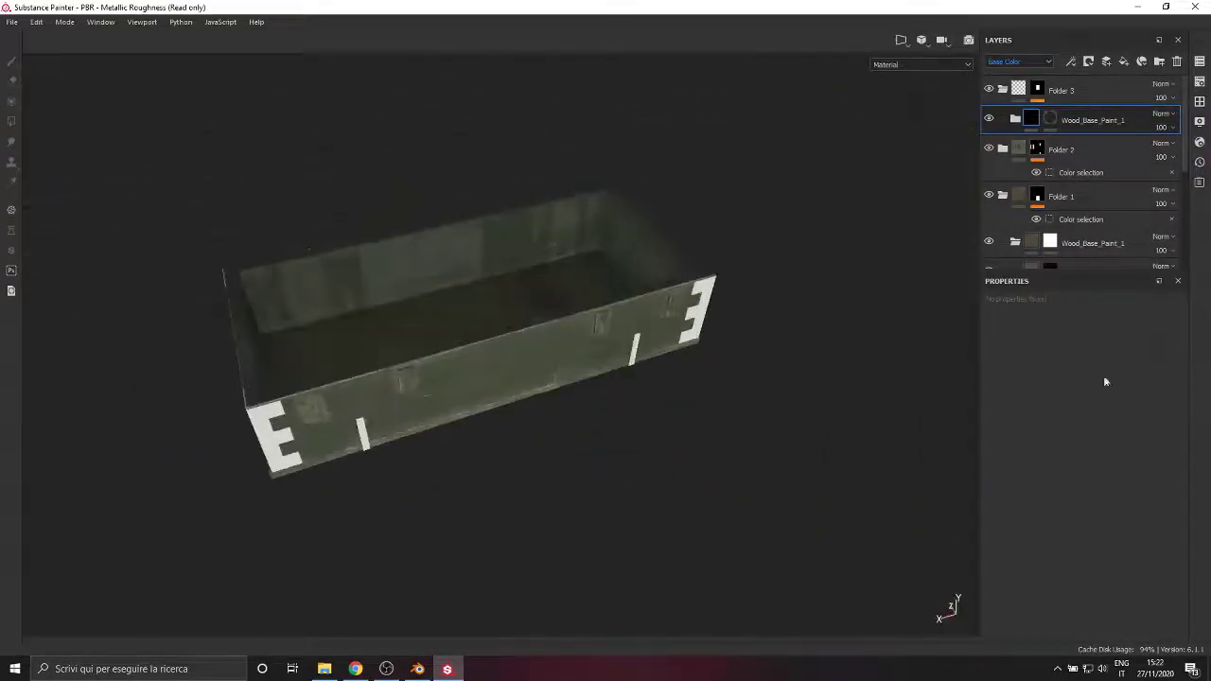
click(1004, 89)
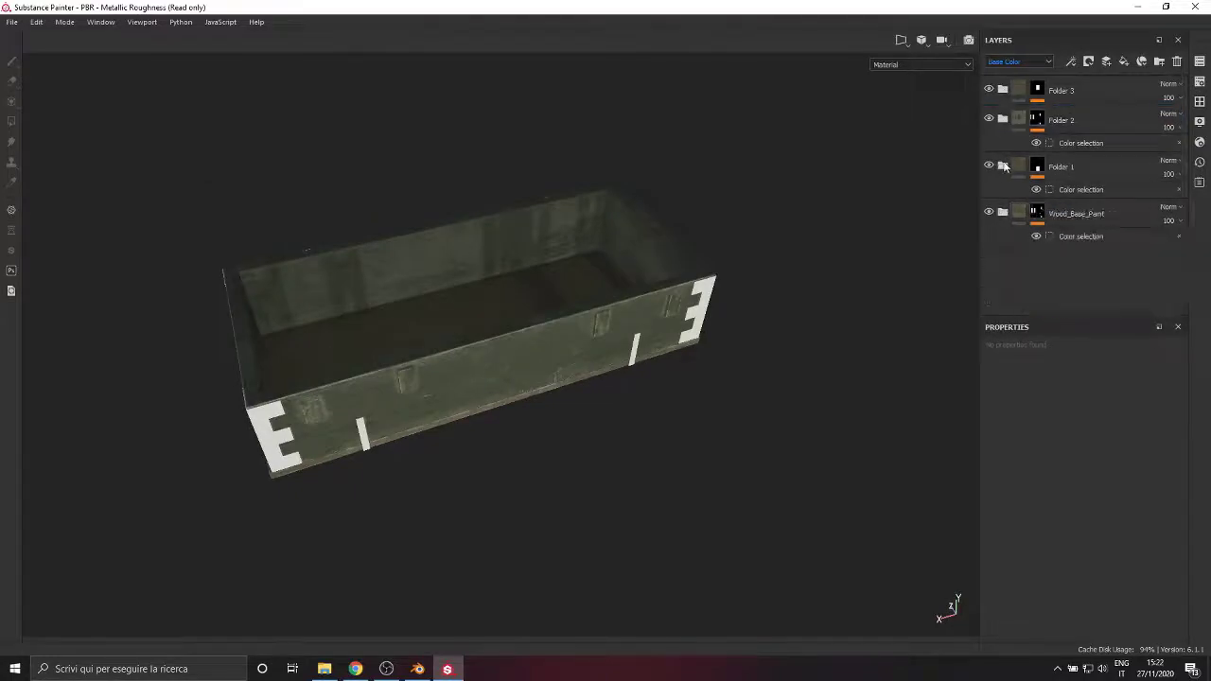